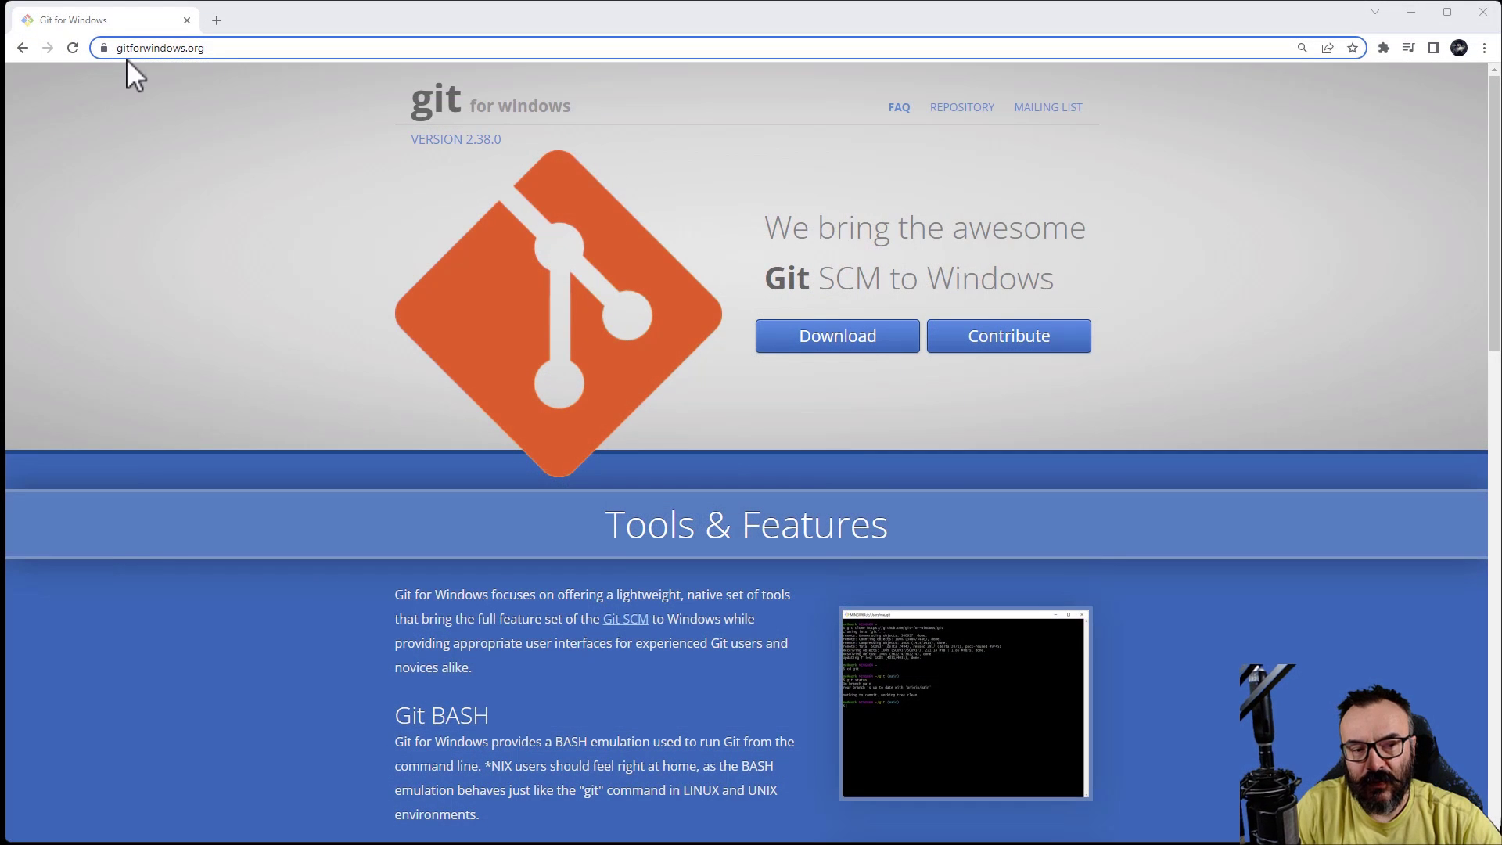
Step: Download the 64-bit Git for Windows installer, run it and accept the GNU General Public License
left_click(855, 353)
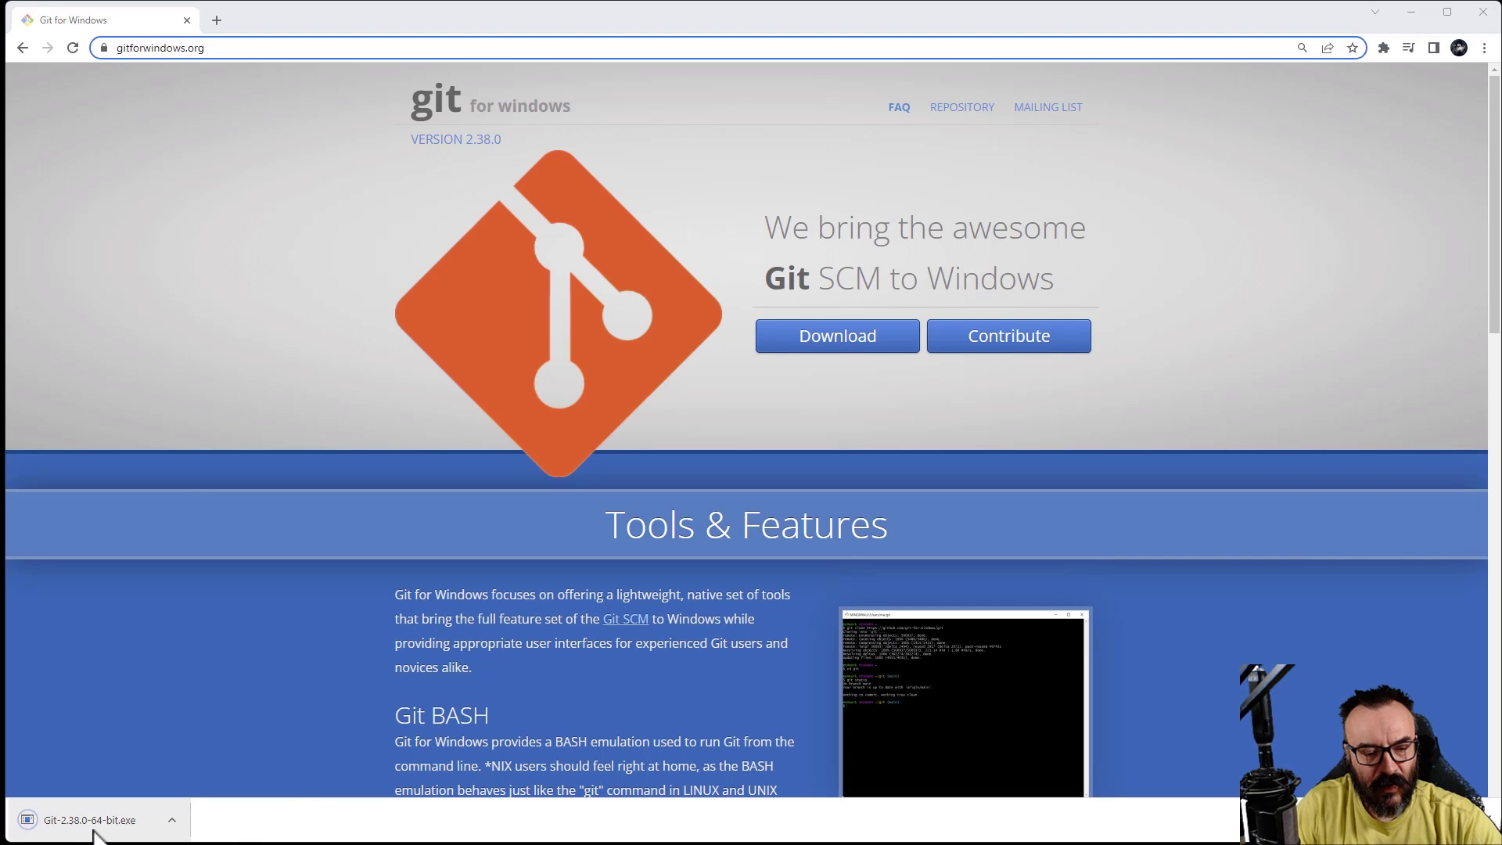
left_click(88, 834)
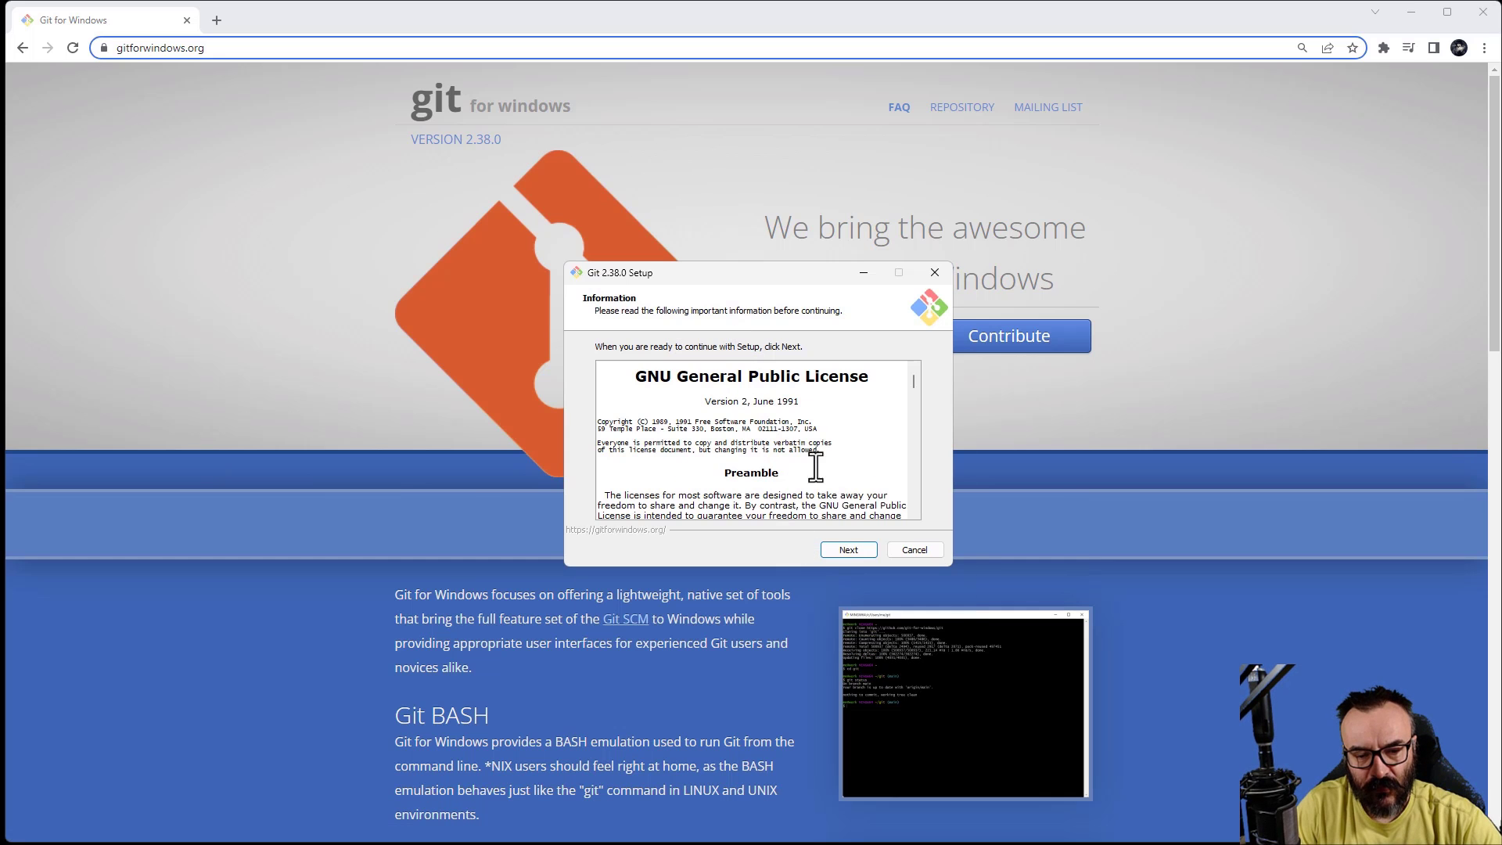
left_click(845, 551)
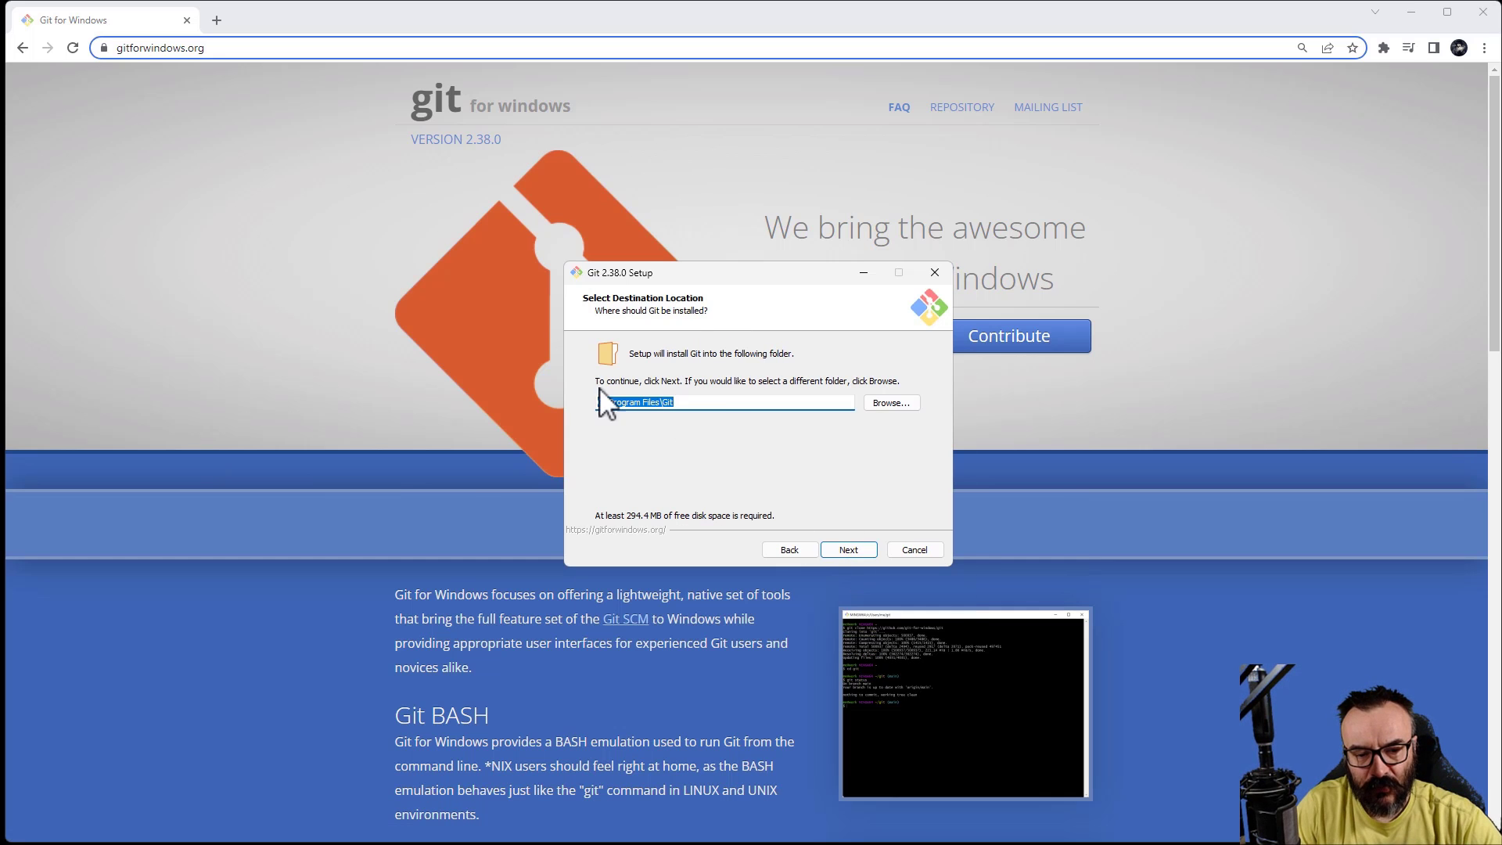
Step: Keep the default installation folder and add the desktop icon to the components for installation
left_click(851, 552)
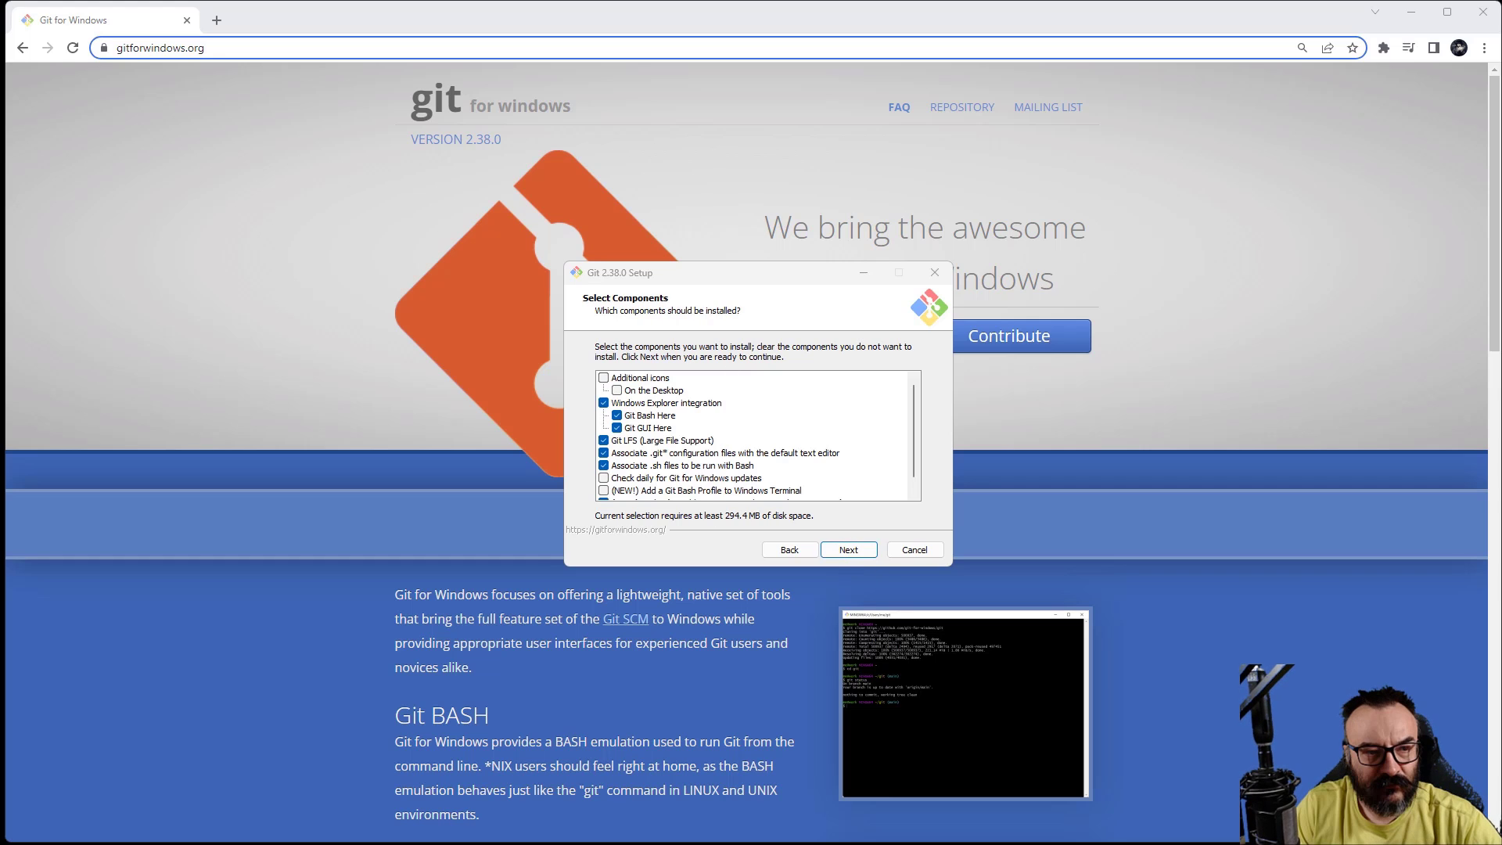
left_click(616, 391)
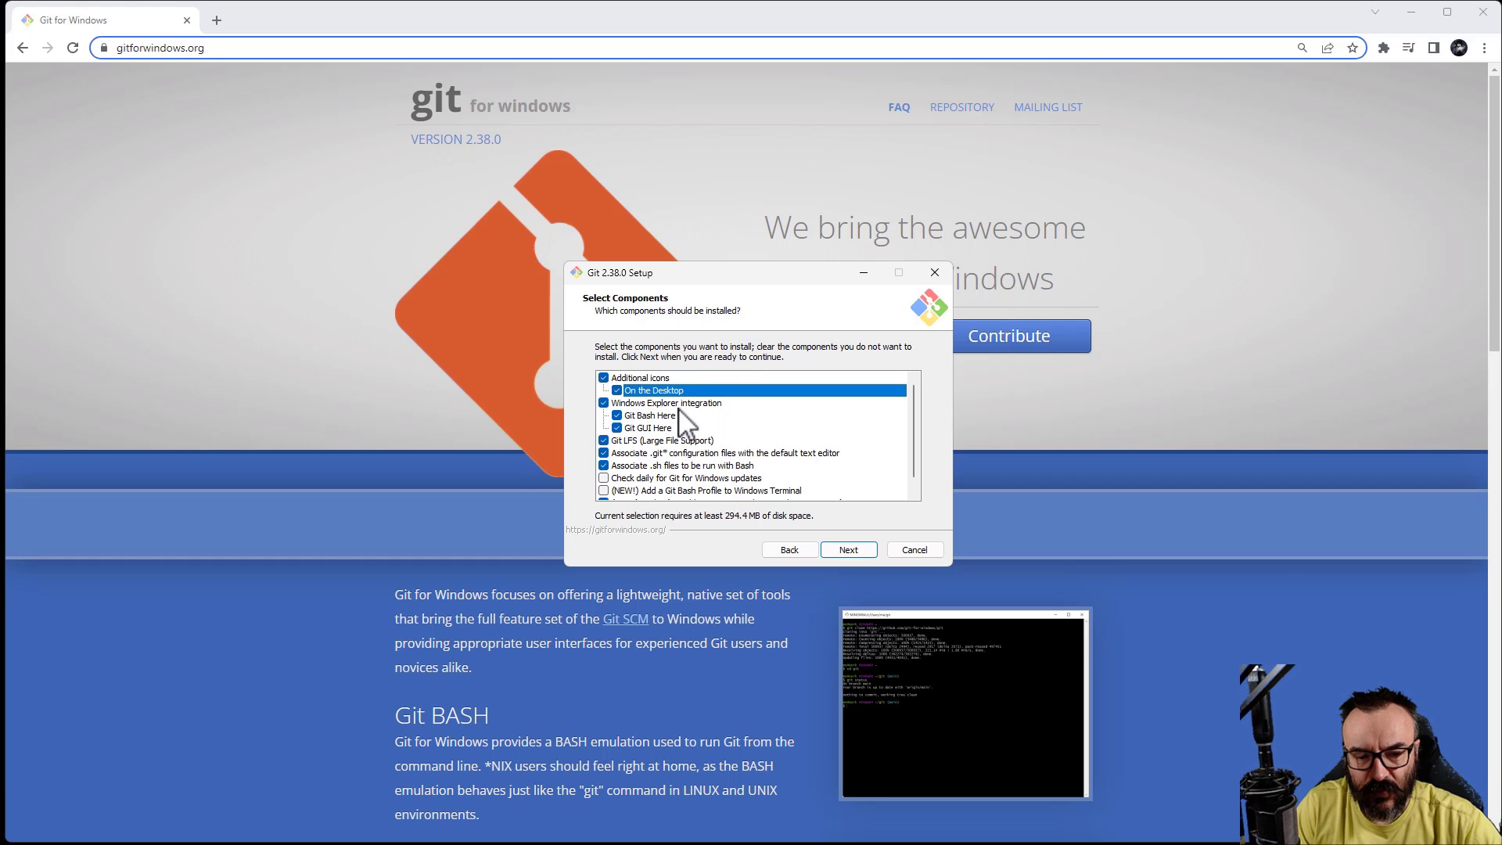
scroll(679, 409, "down", 1)
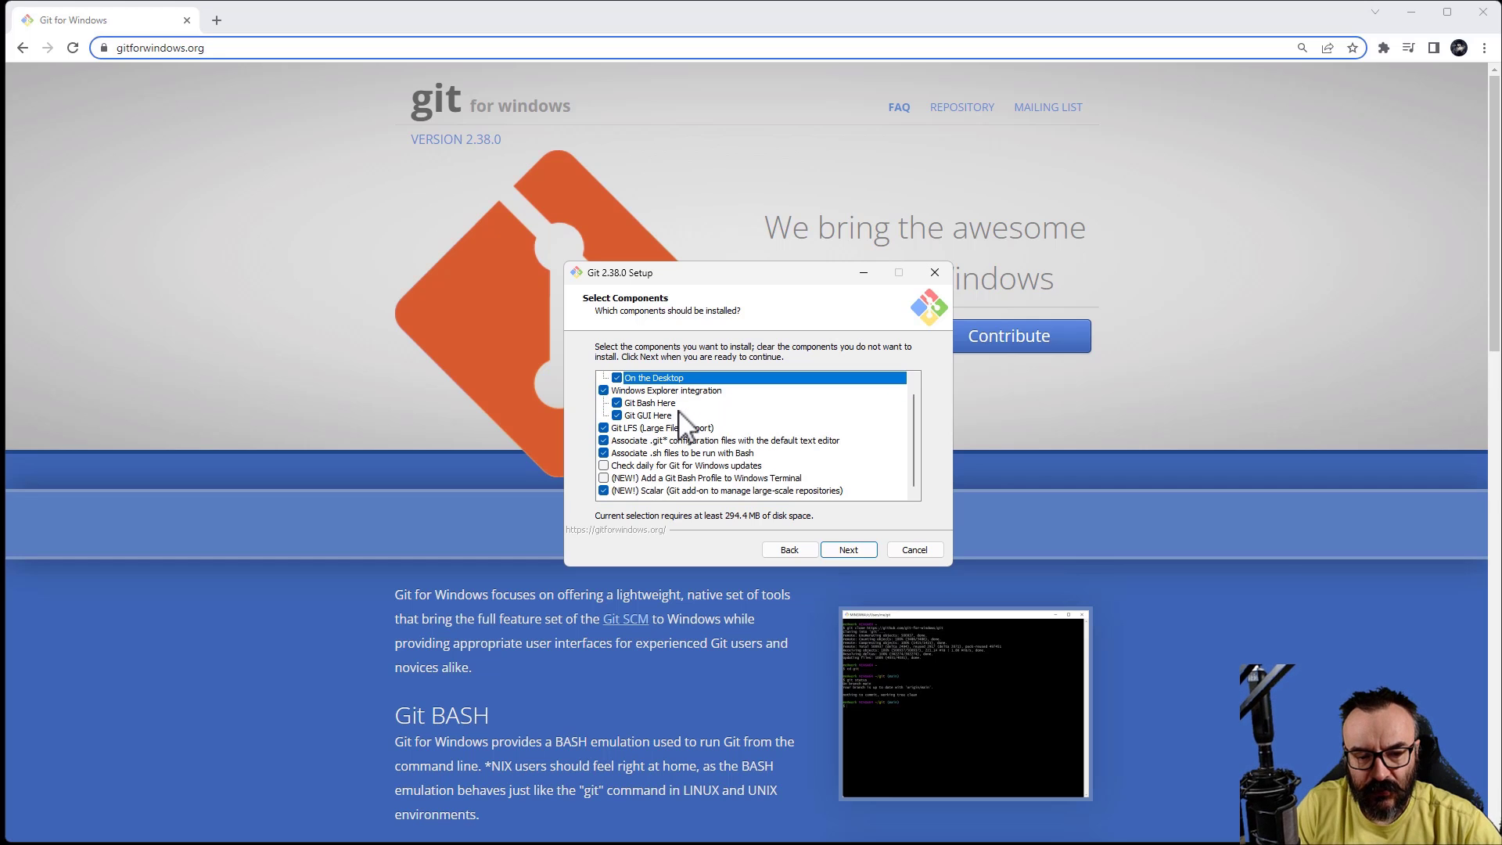
left_click(847, 554)
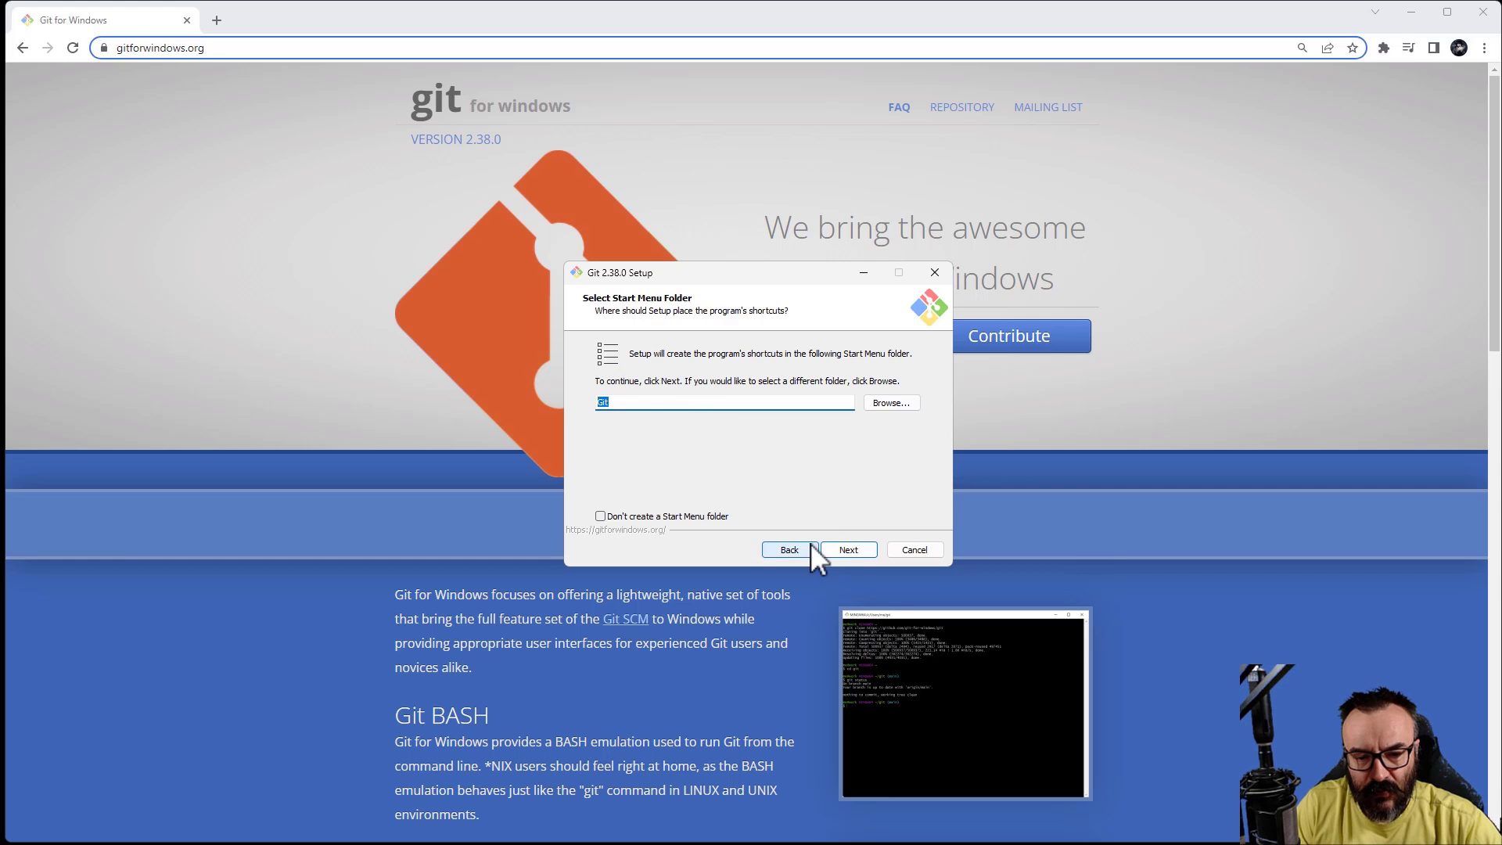
Step: Accept the default Start Menu folder, Vim editor, initial branch naming, recommended PATH option, bundled OpenSSH and OpenSSL library in the setup wizard
left_click(849, 551)
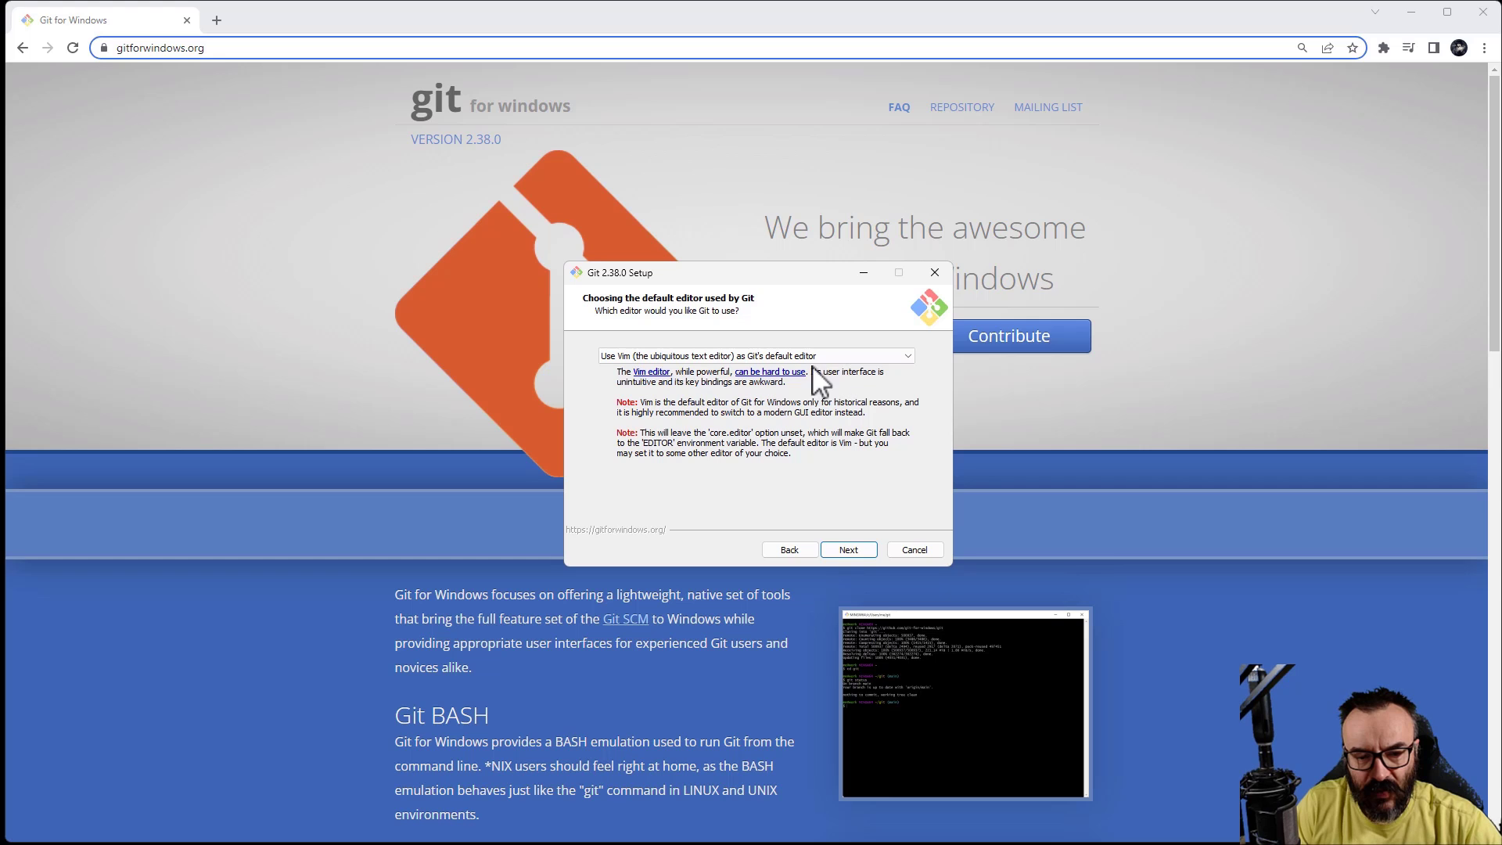
left_click(844, 546)
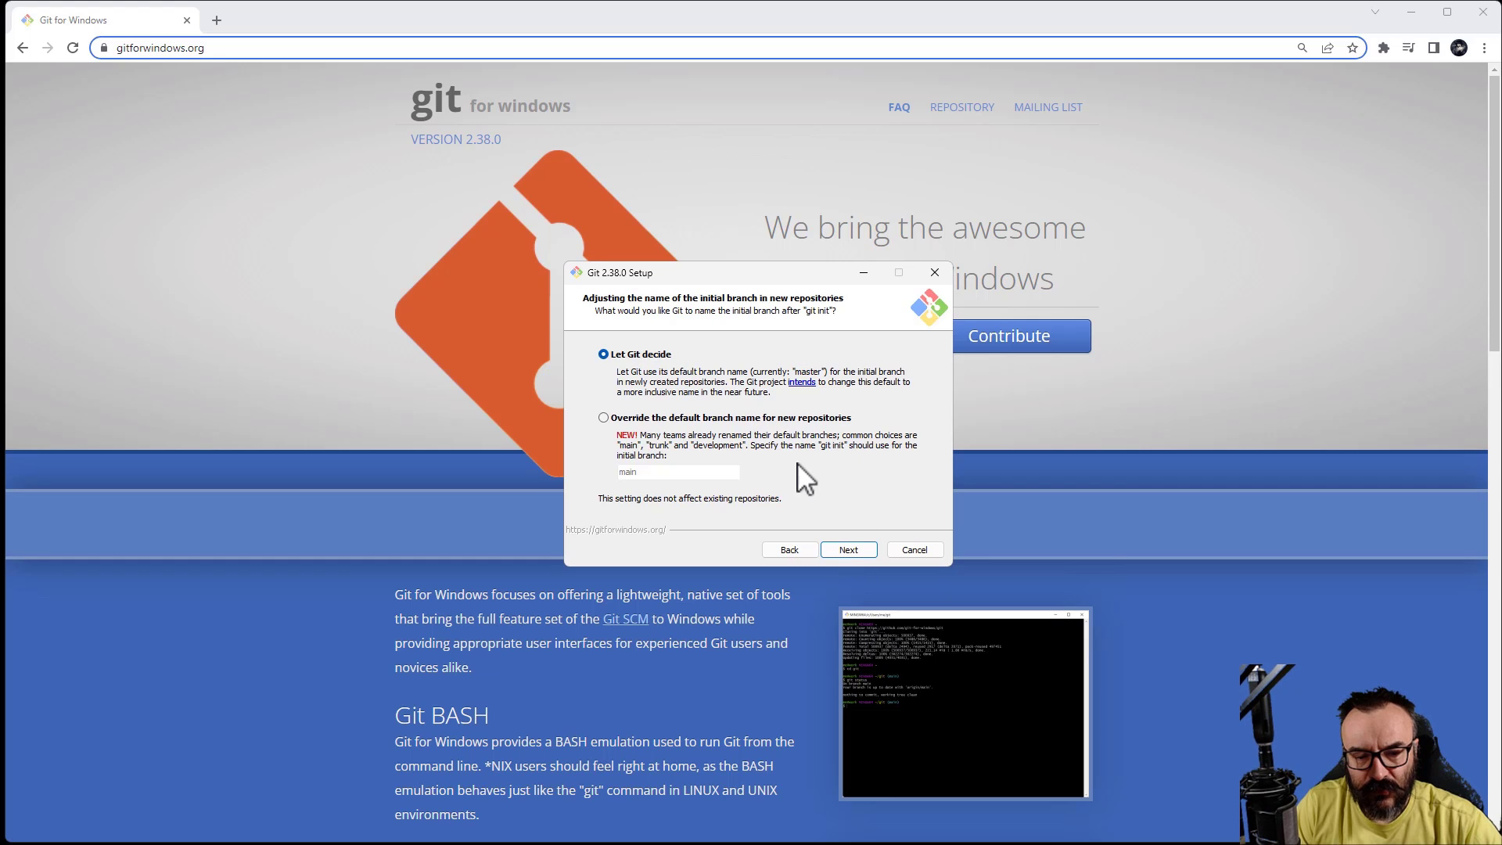
left_click(834, 553)
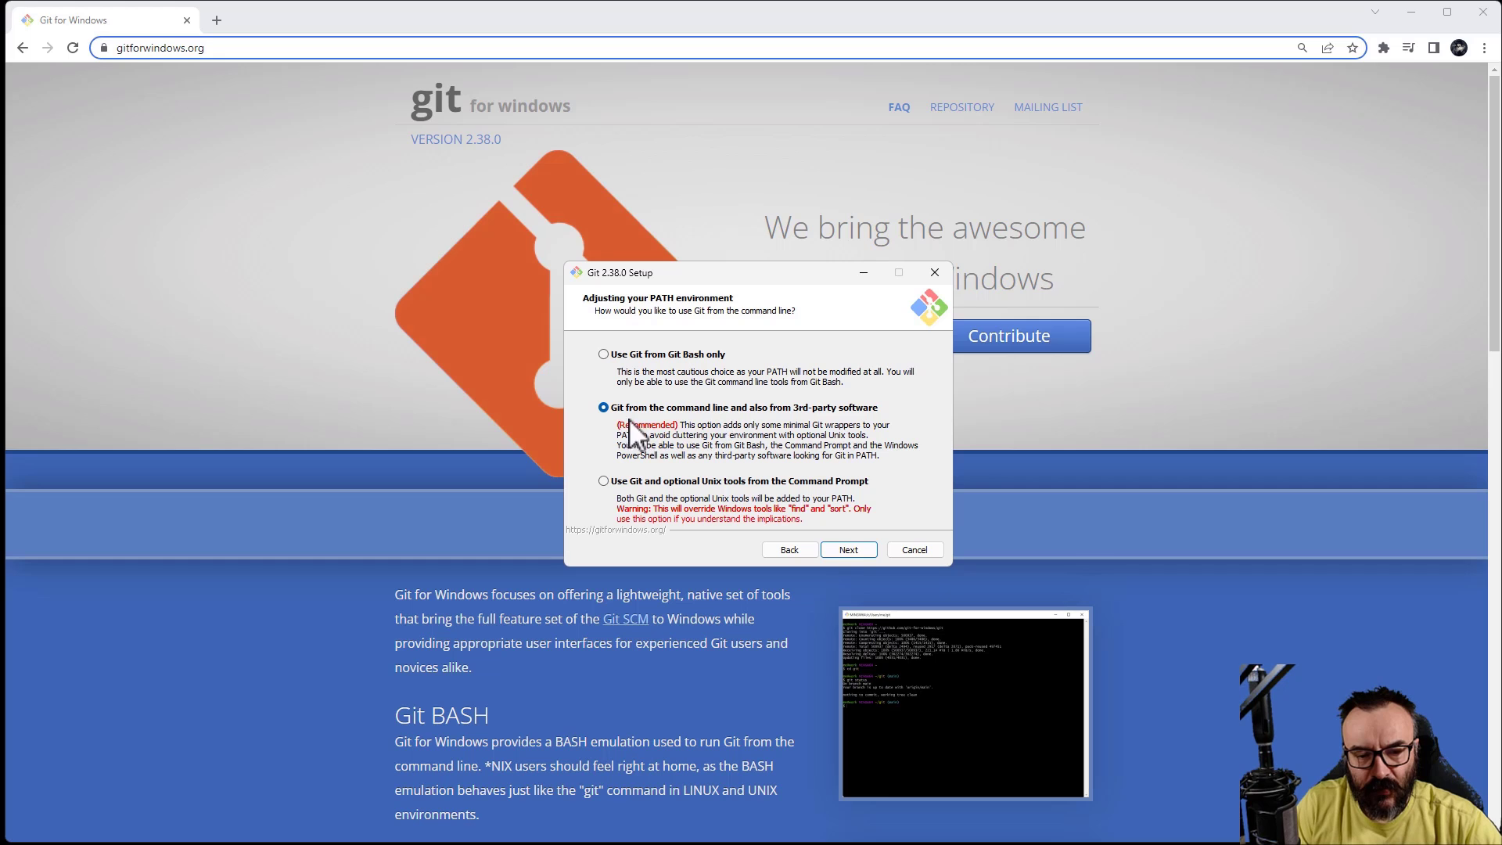
left_click(852, 548)
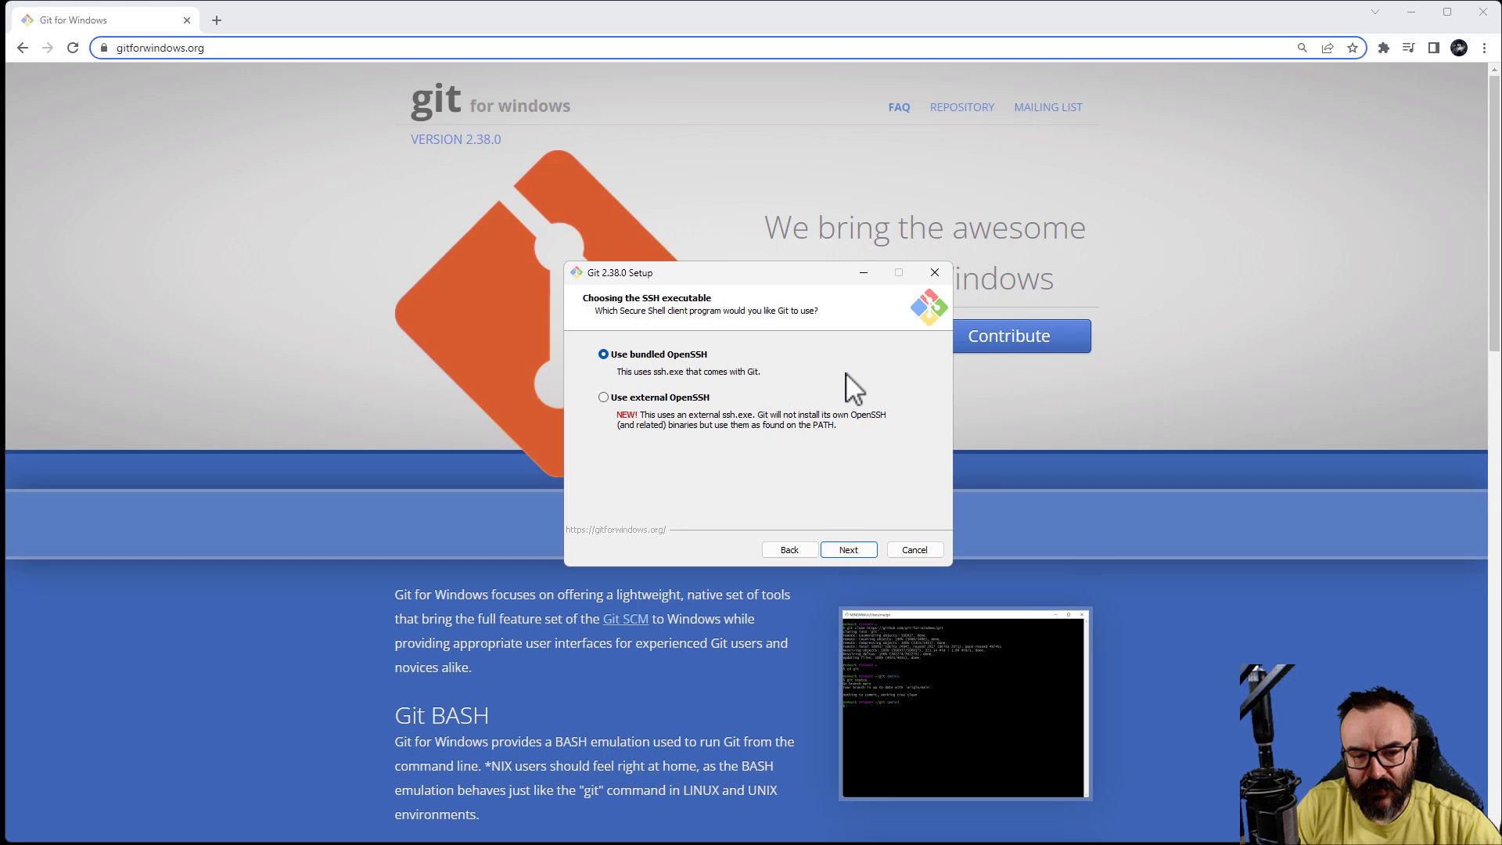
left_click(845, 550)
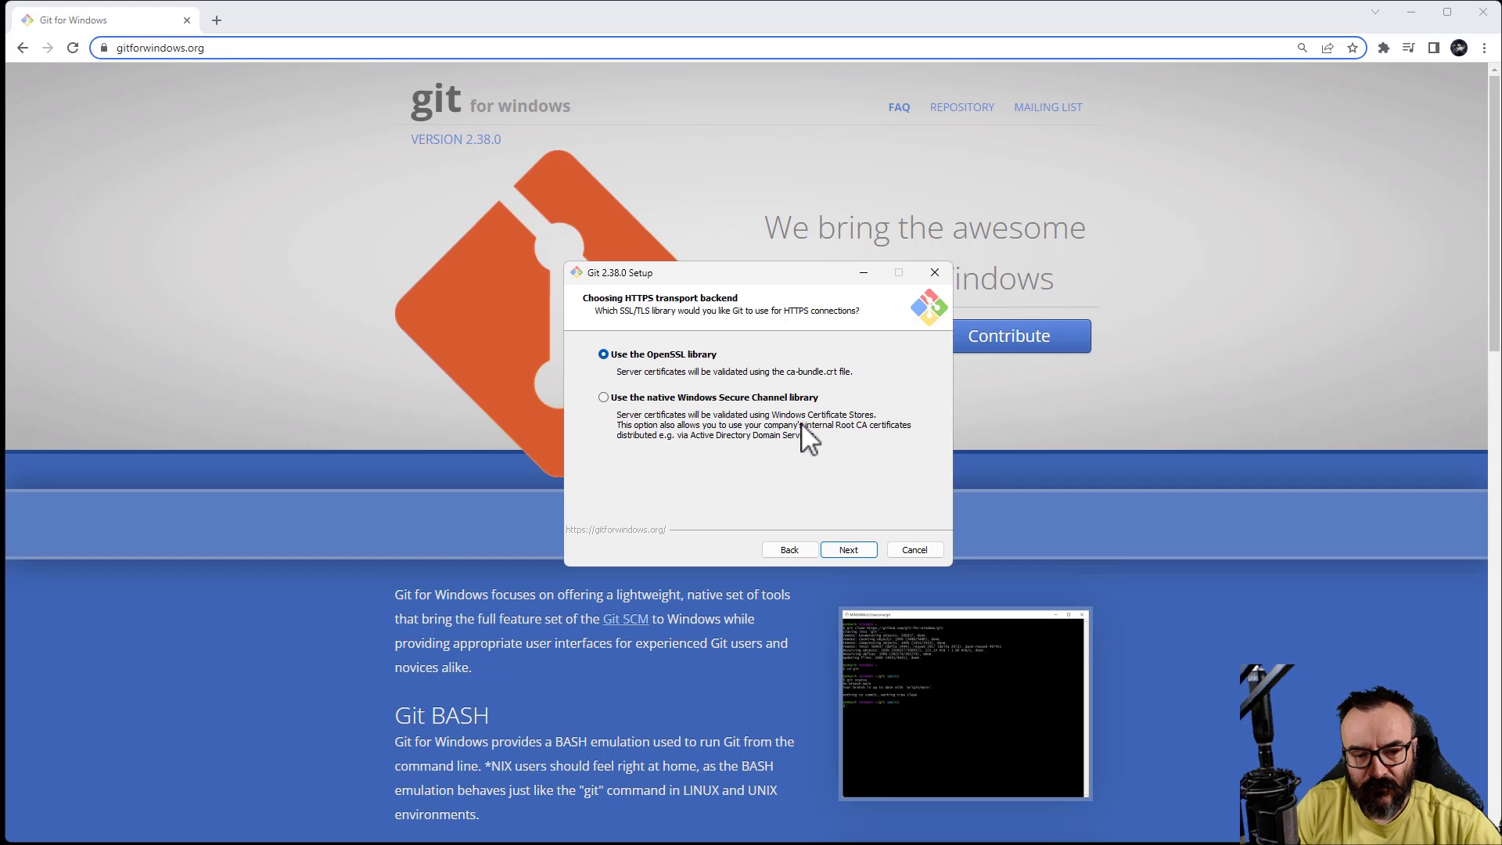
left_click(841, 550)
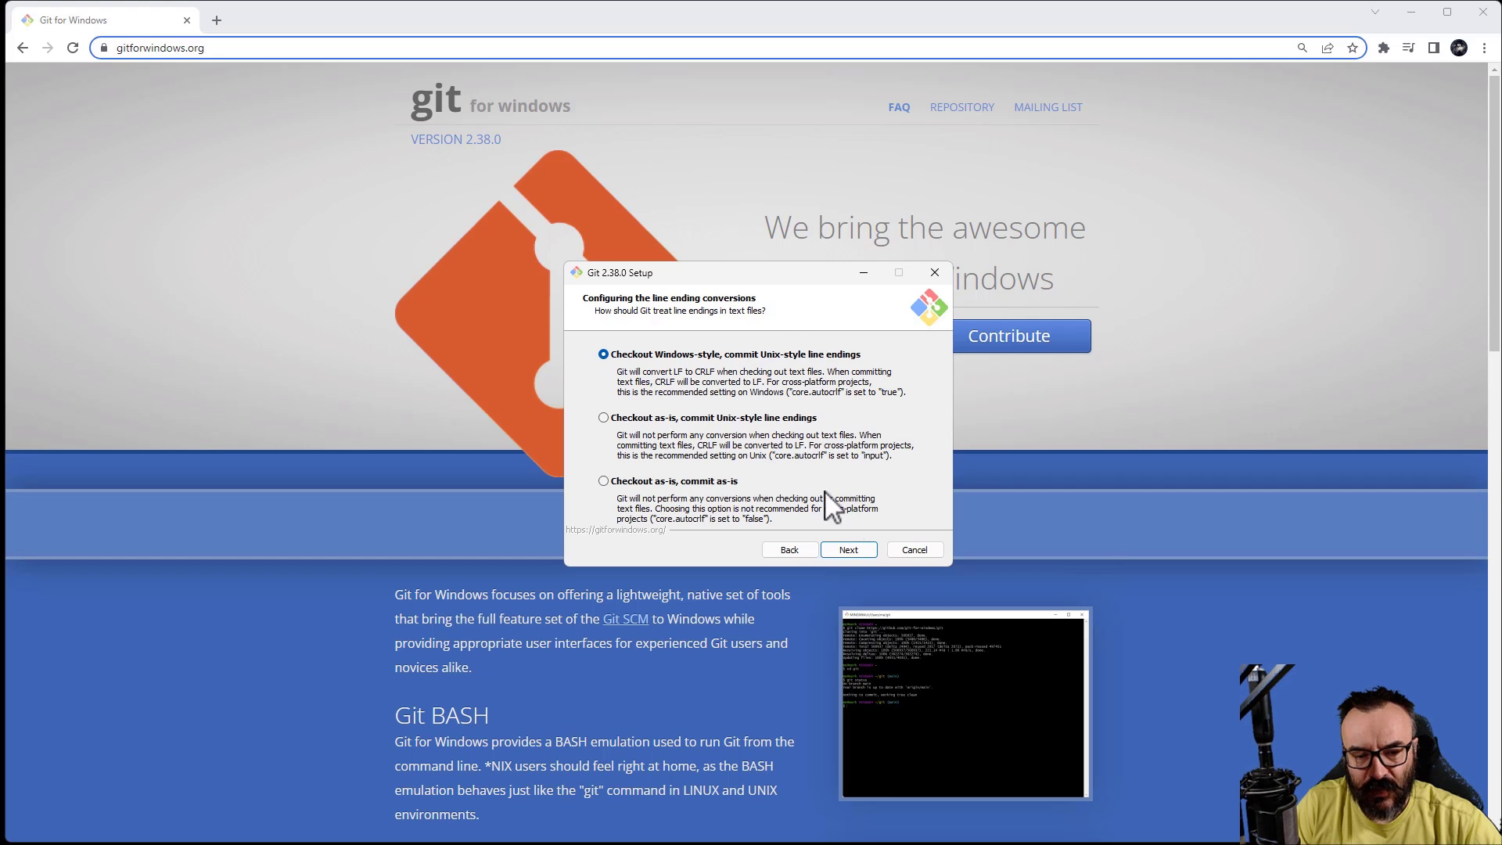
Step: Keep Windows-style checkout line endings, MinTTY, the default git pull behavior, Git Credential Manager and file system caching
left_click(850, 550)
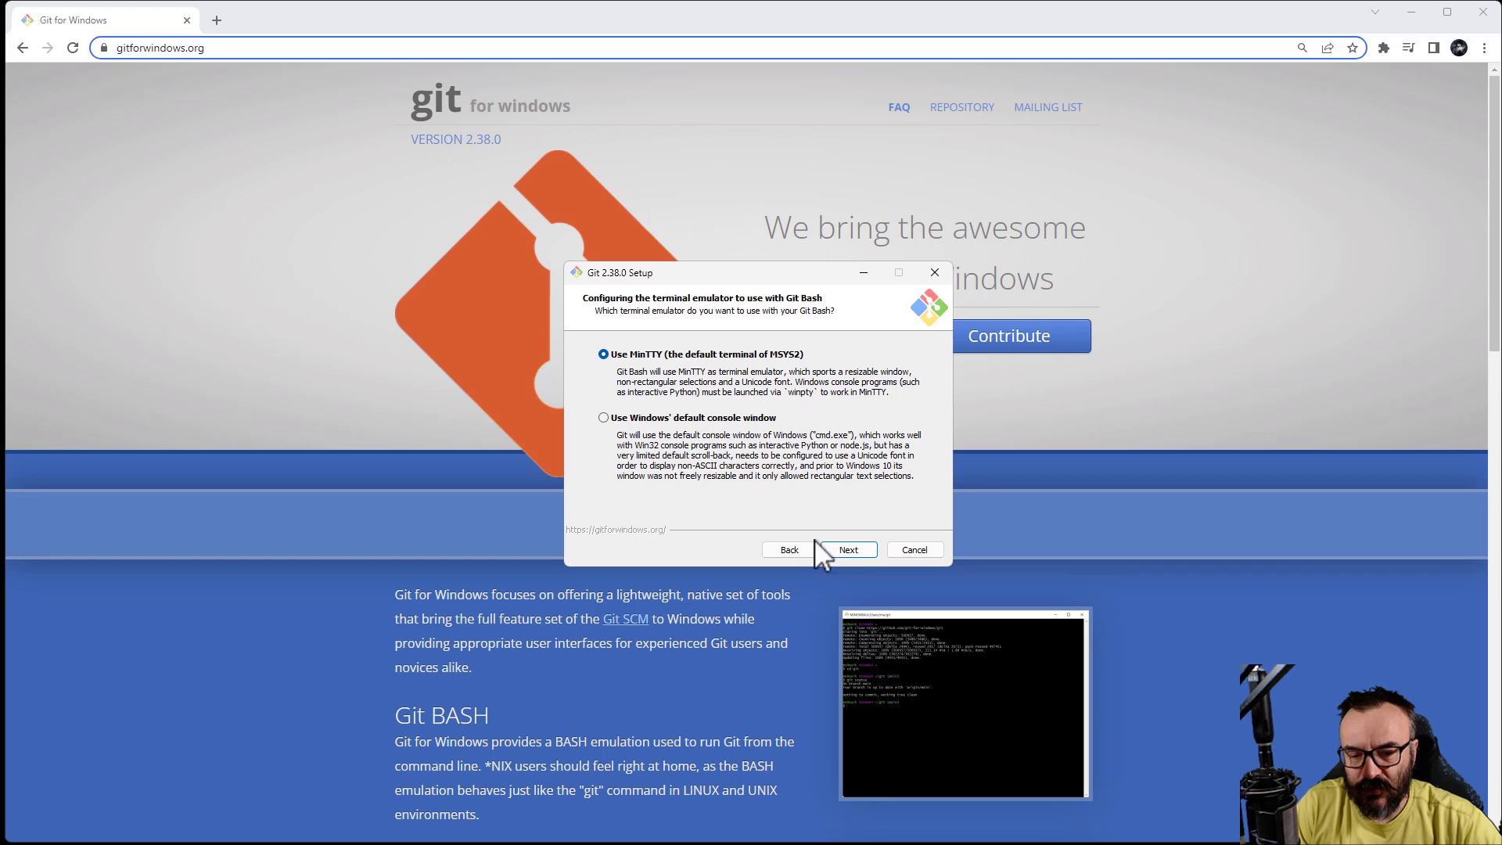
left_click(837, 551)
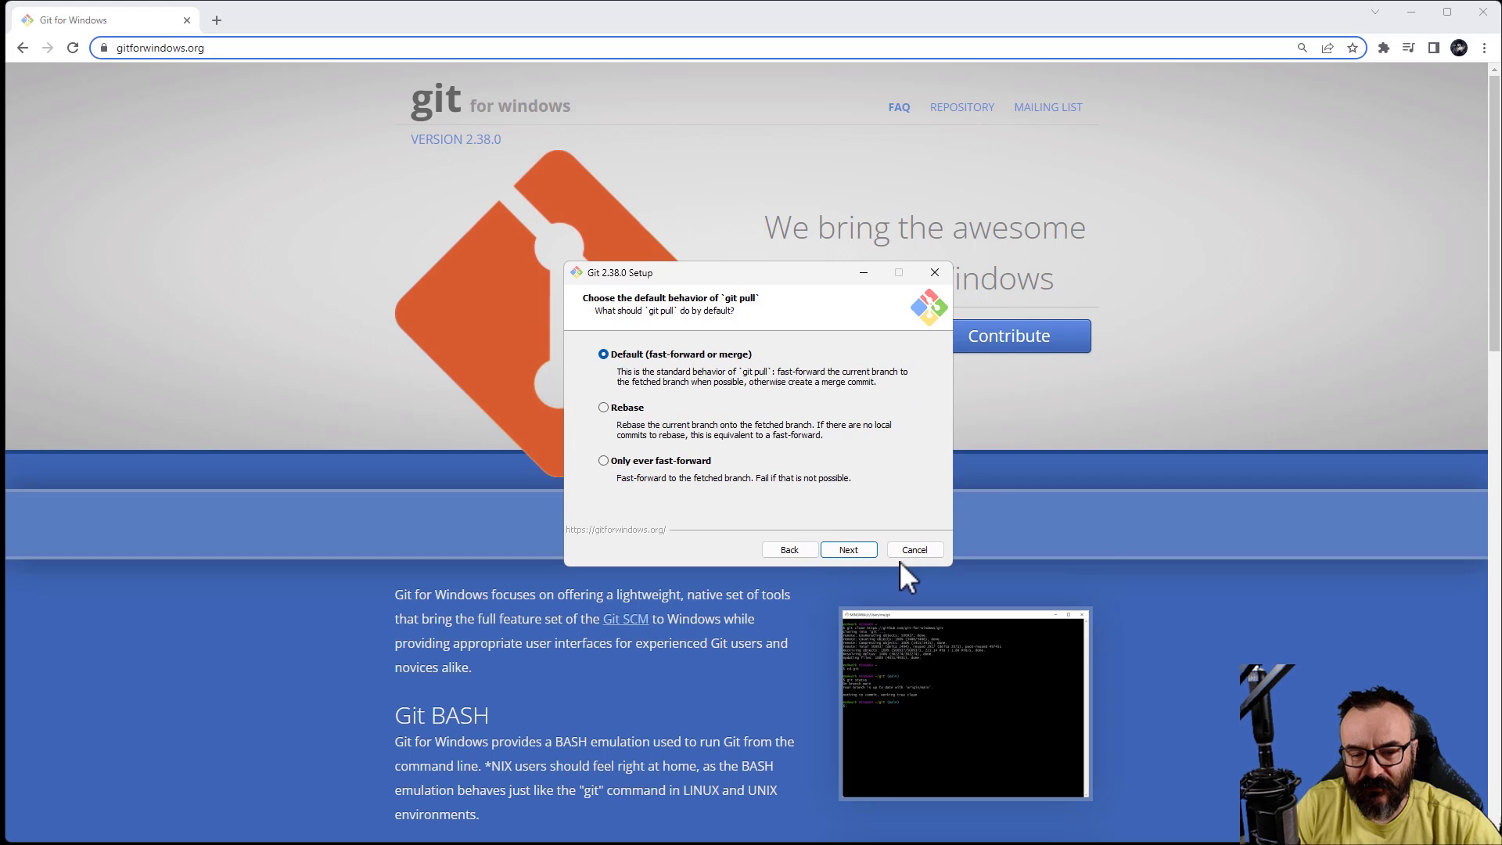
left_click(854, 549)
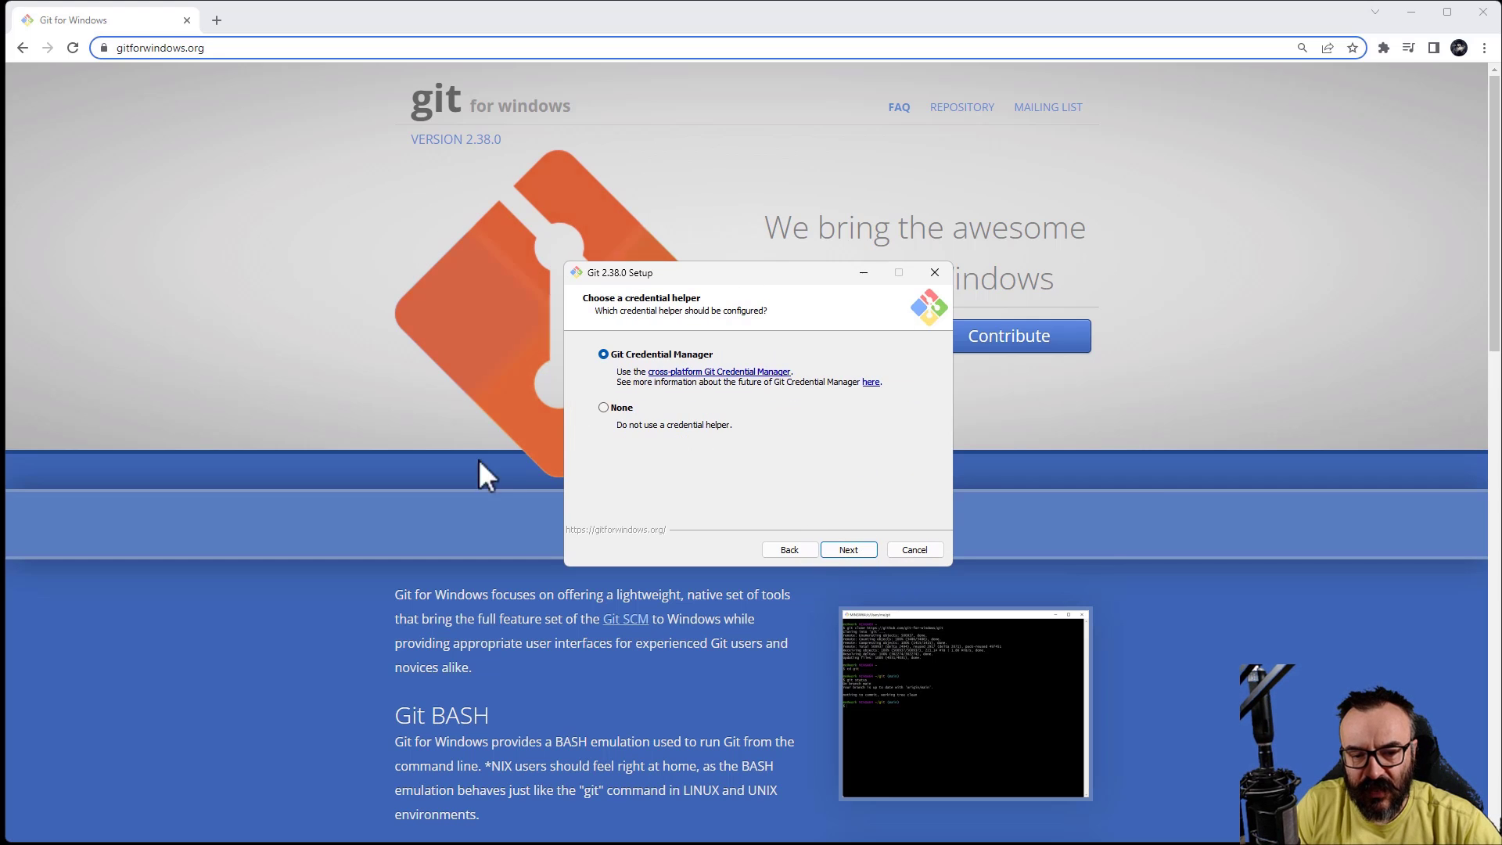
left_click(858, 551)
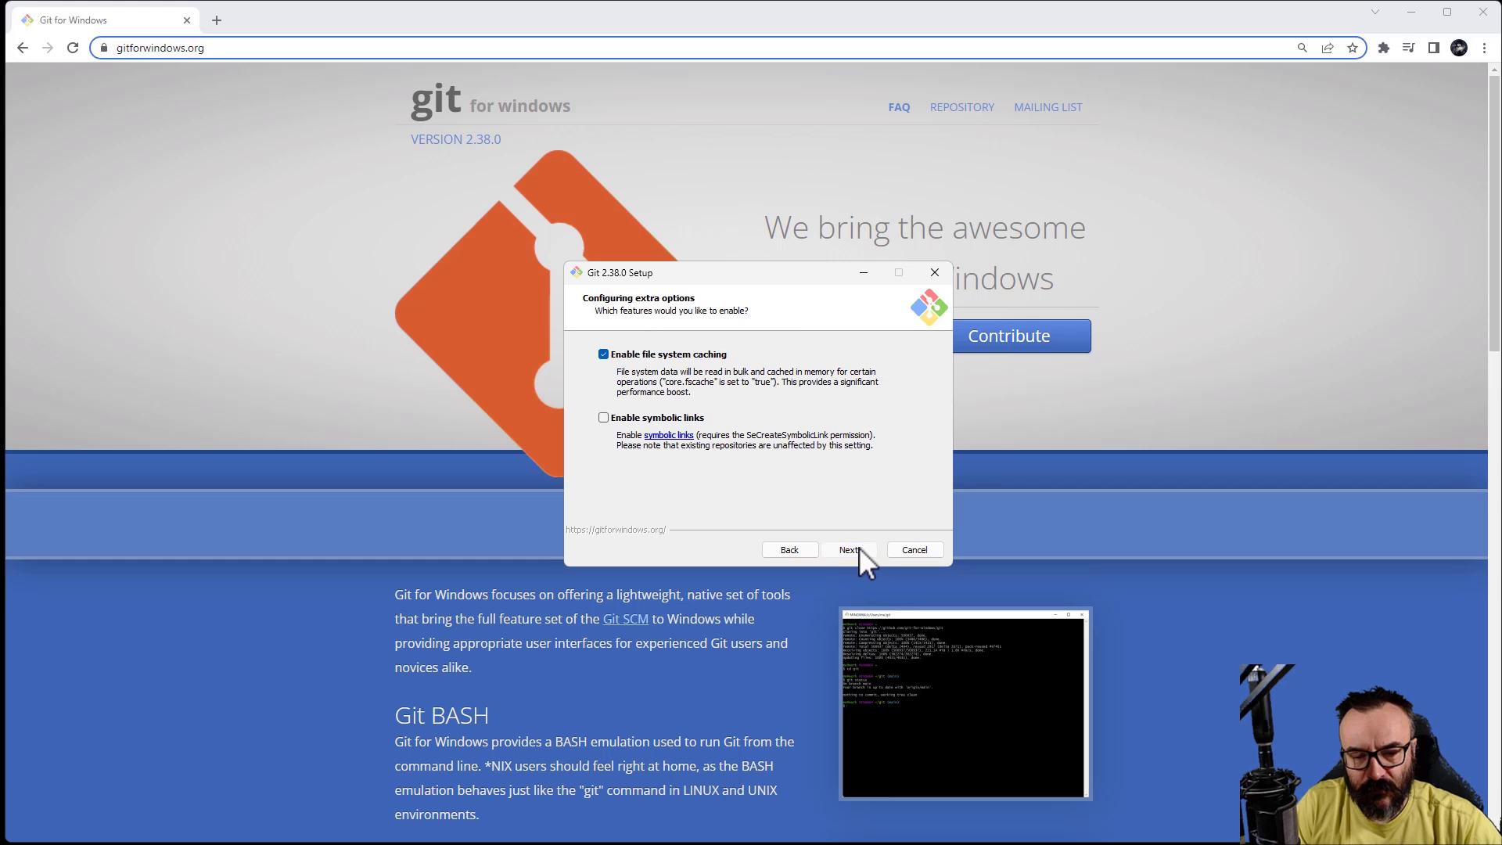
left_click(853, 551)
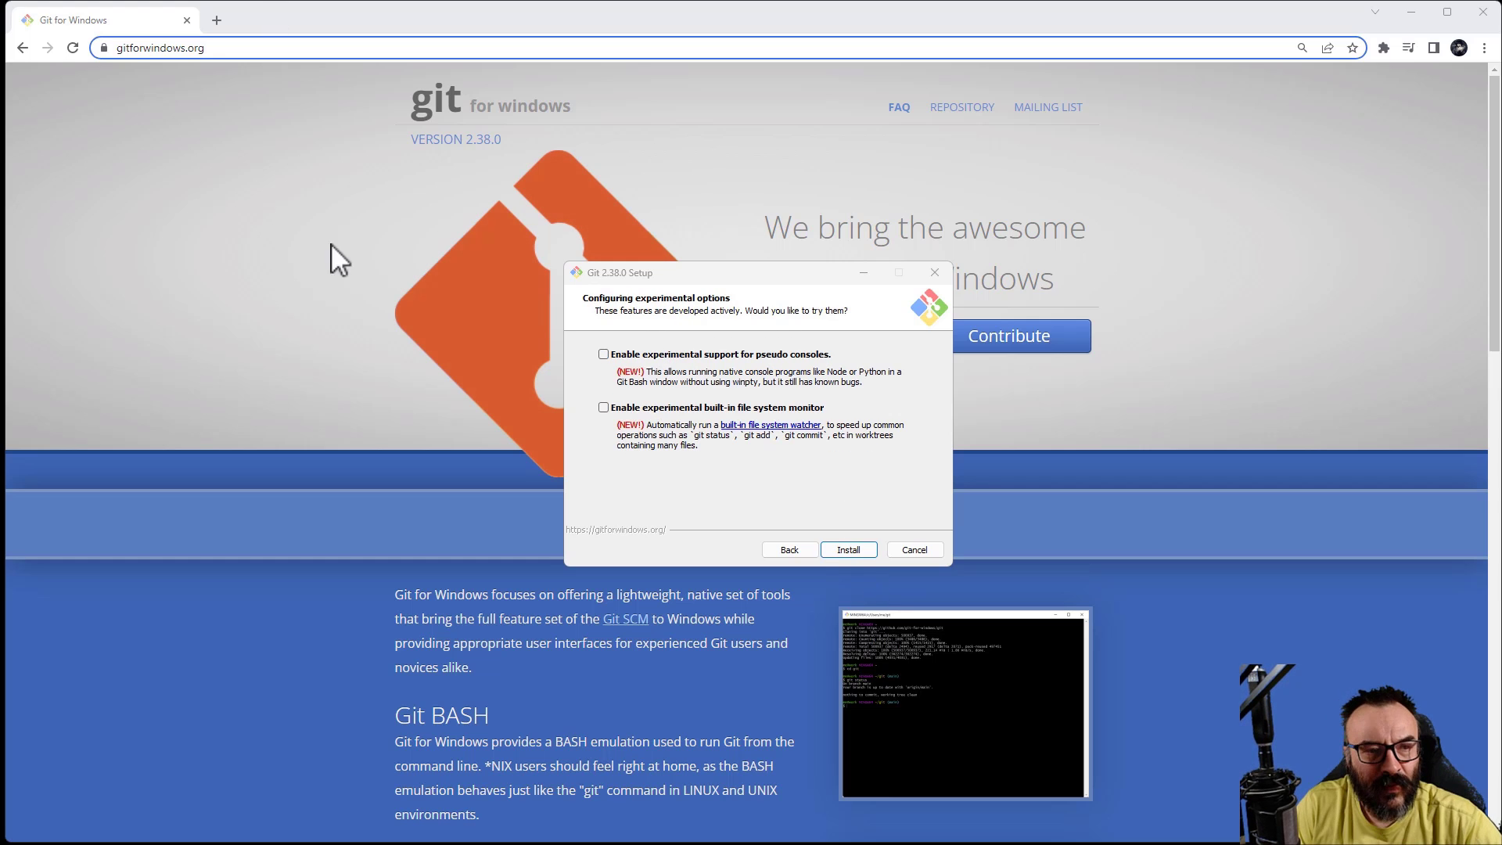
Step: Install Git without the experimental options and finish setup with Launch Git Bash enabled
left_click(849, 551)
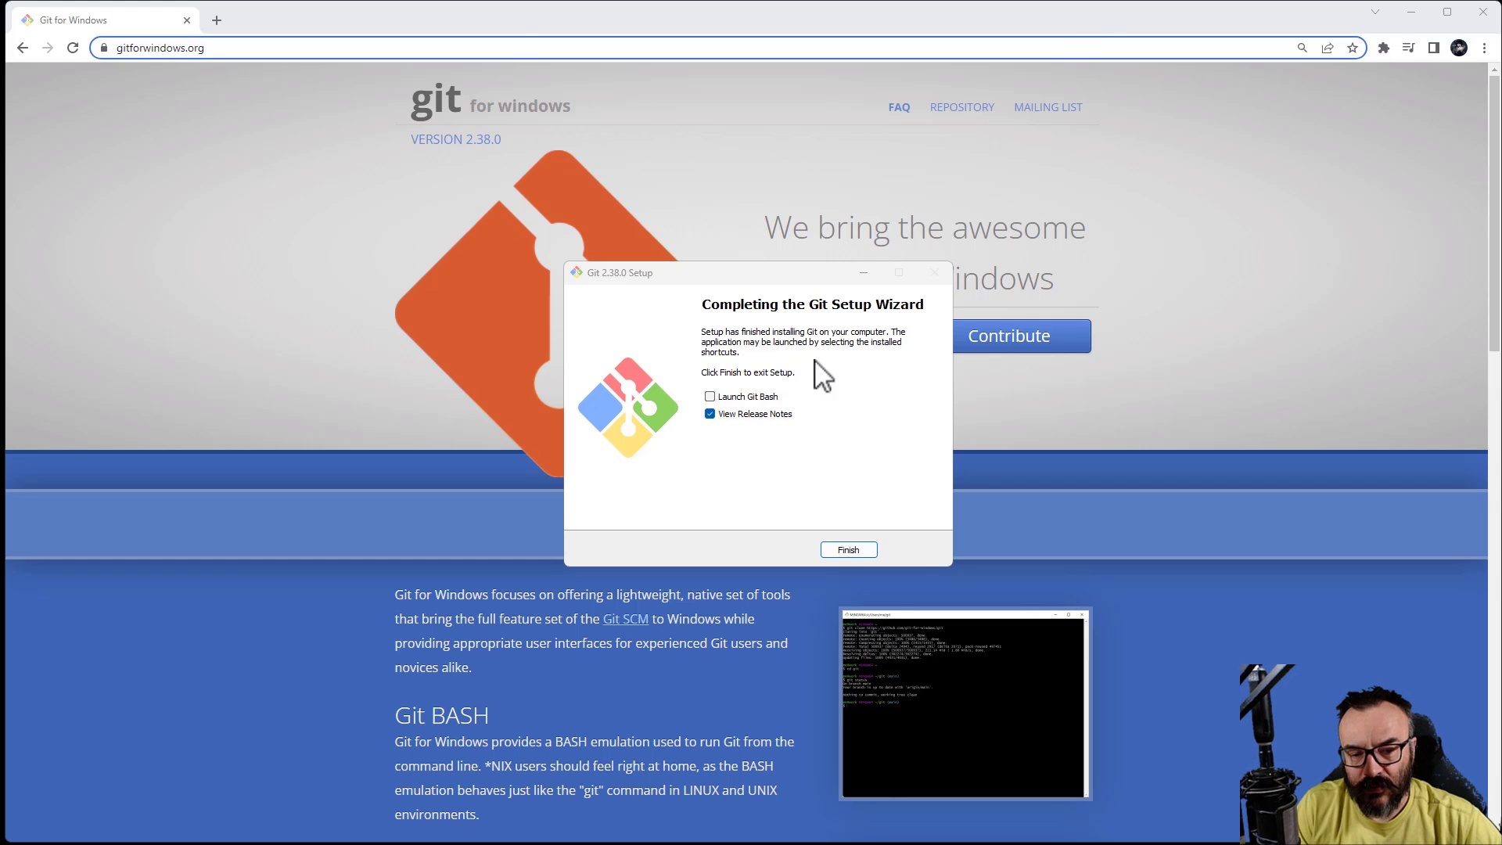
left_click(776, 397)
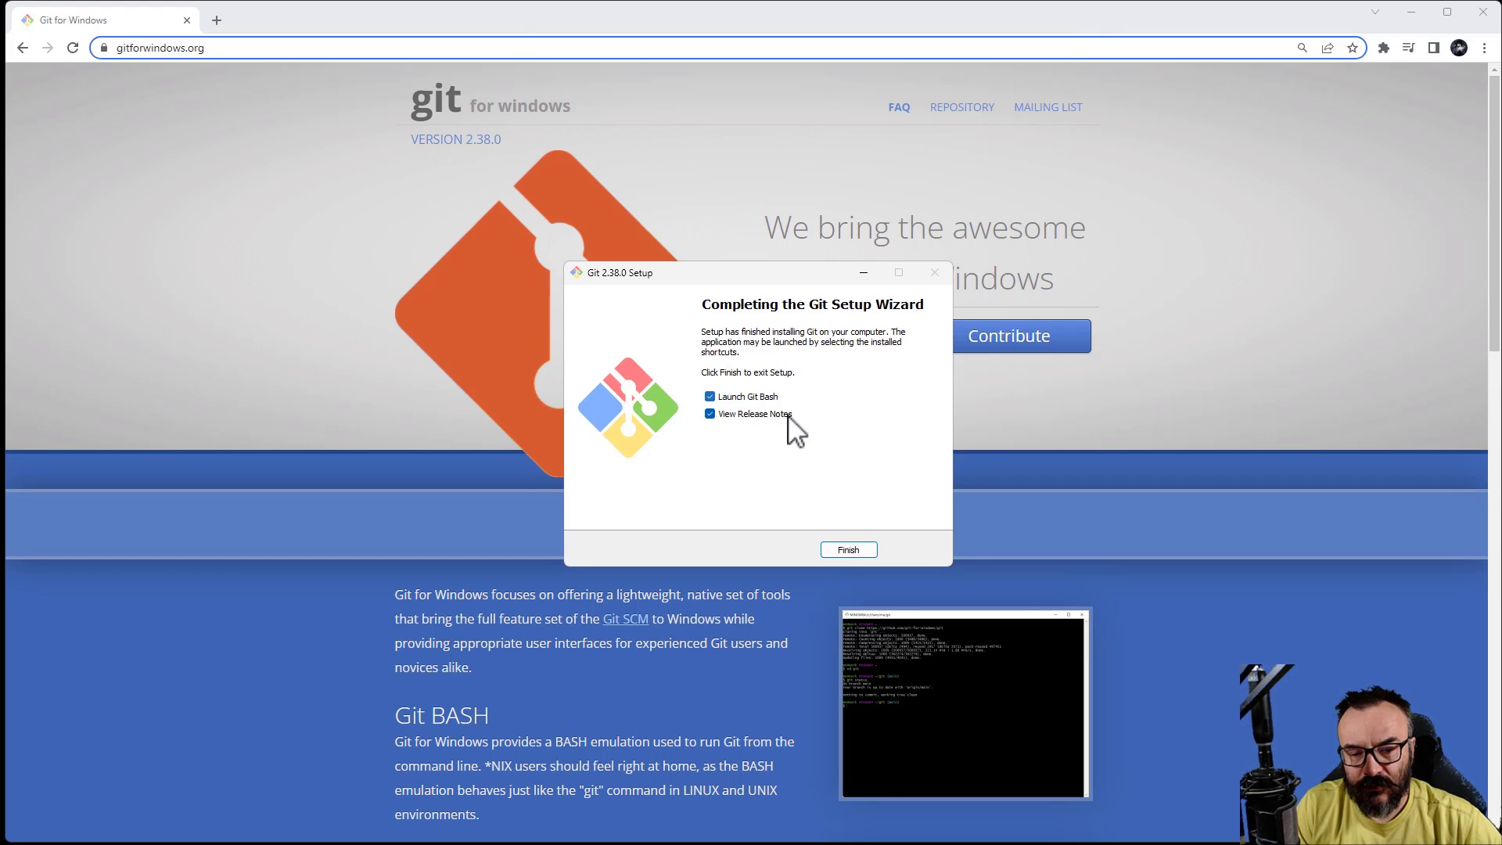
left_click(849, 551)
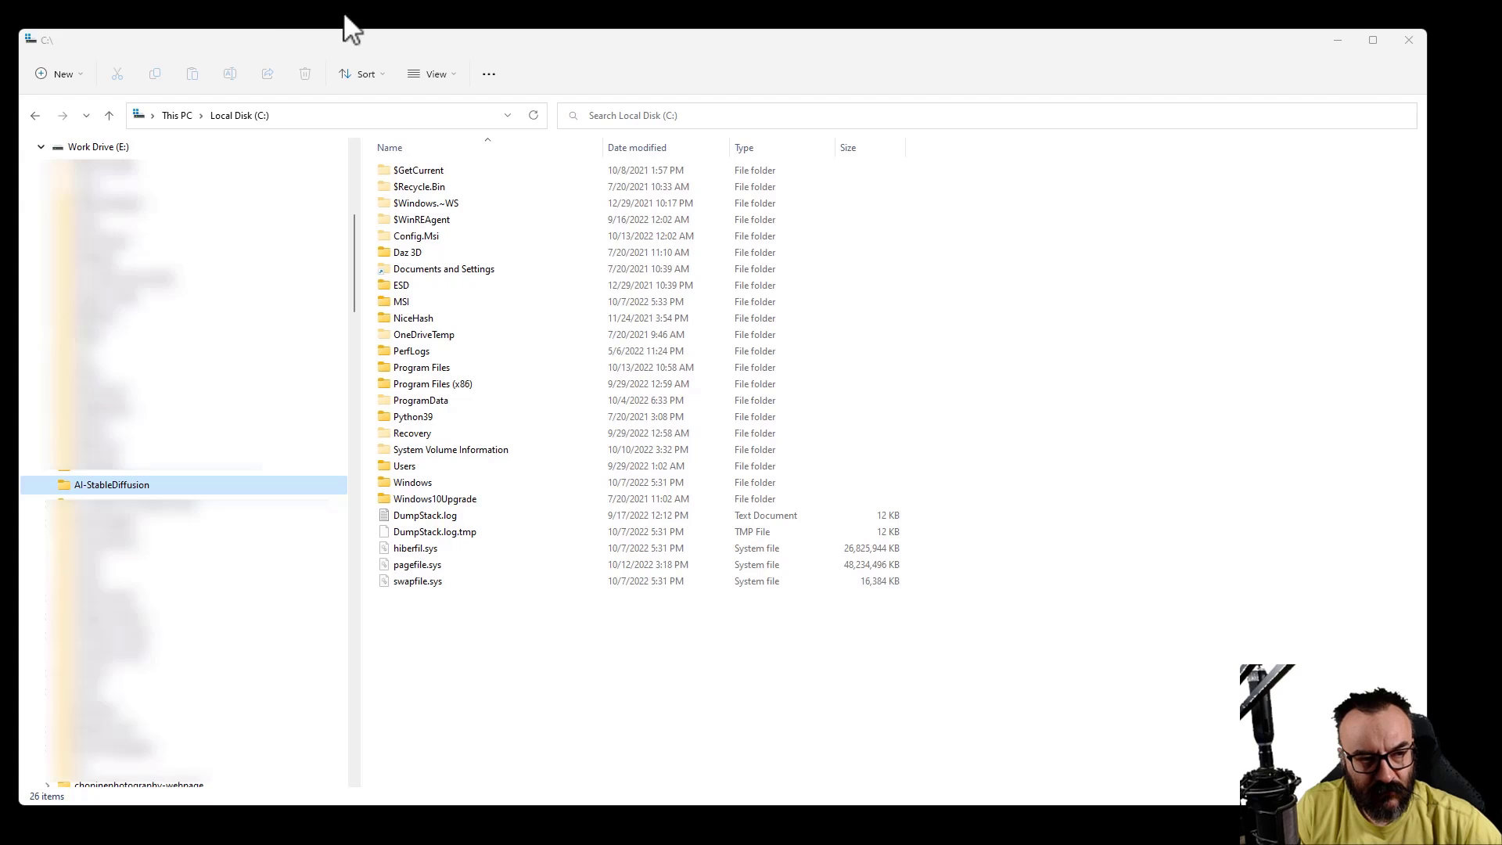
Step: Copy the path of the AI-StableDiffusion folder and change Git Bash's working directory to E:\AI-StableDiffusion
right_click(123, 489)
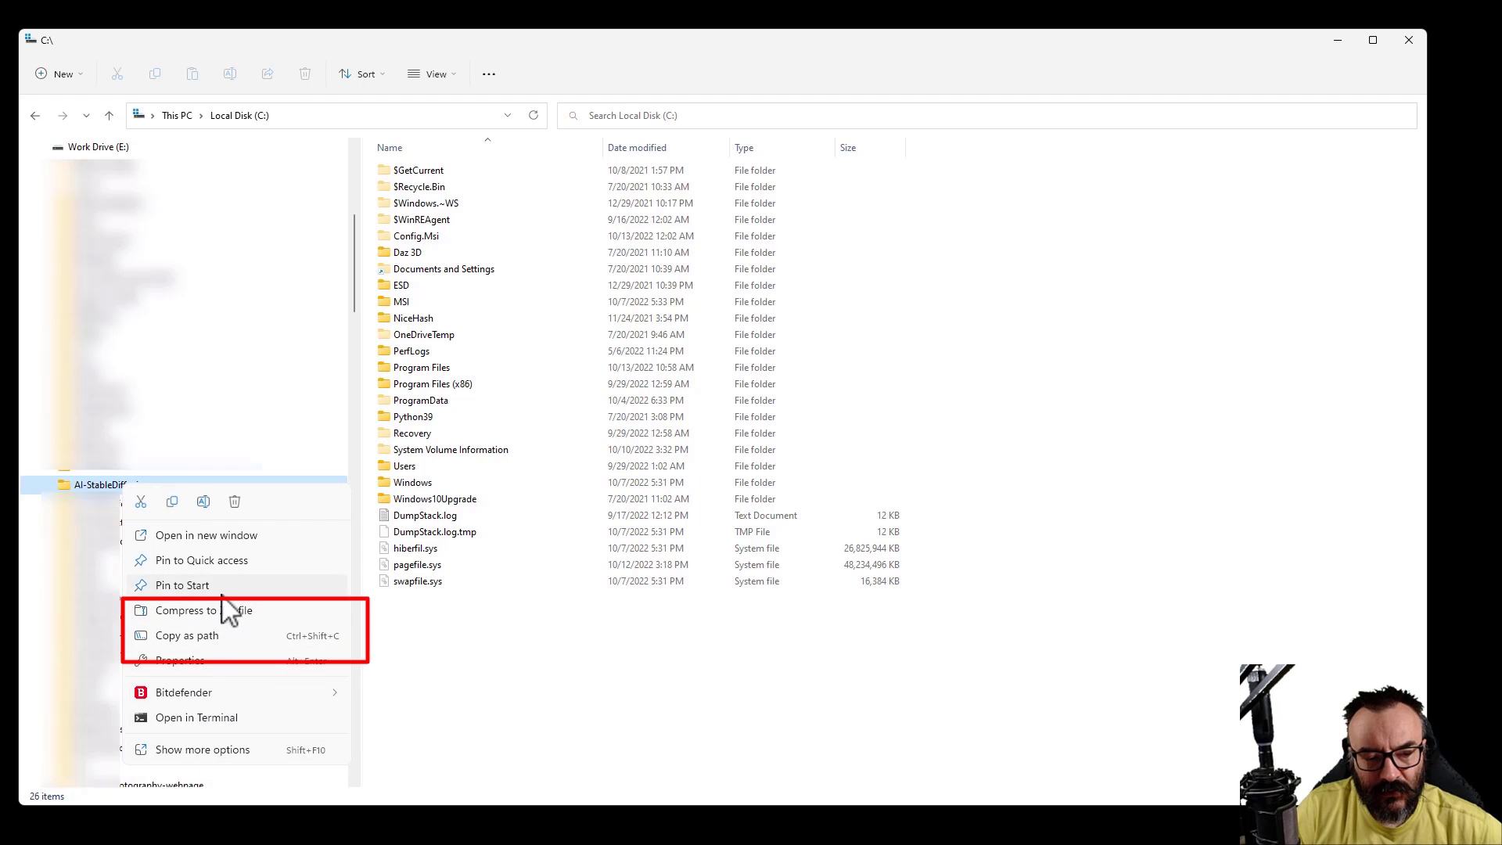
left_click(224, 635)
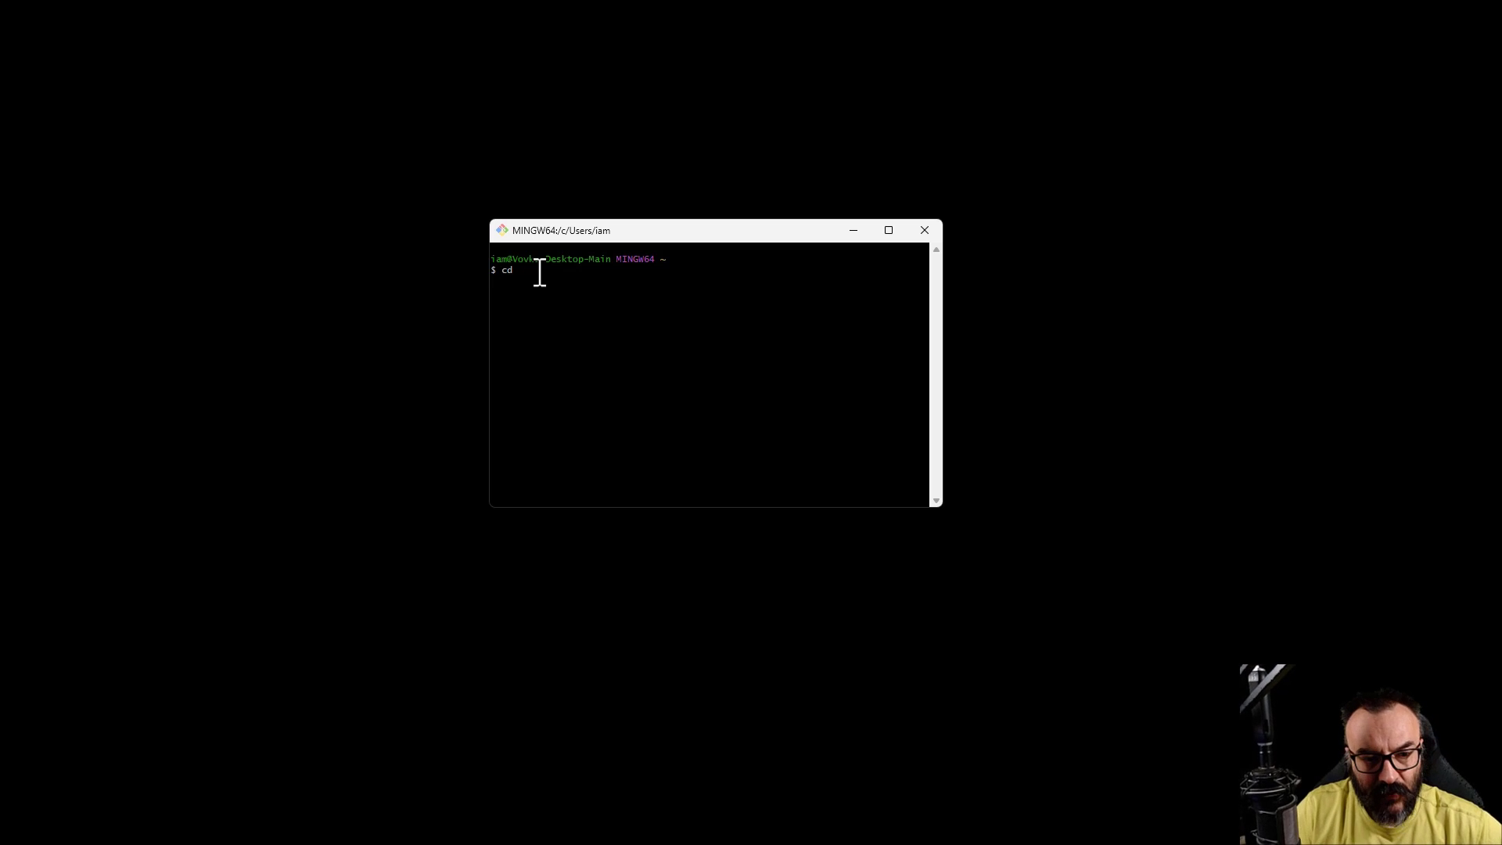
right_click(539, 274)
left_click(604, 319)
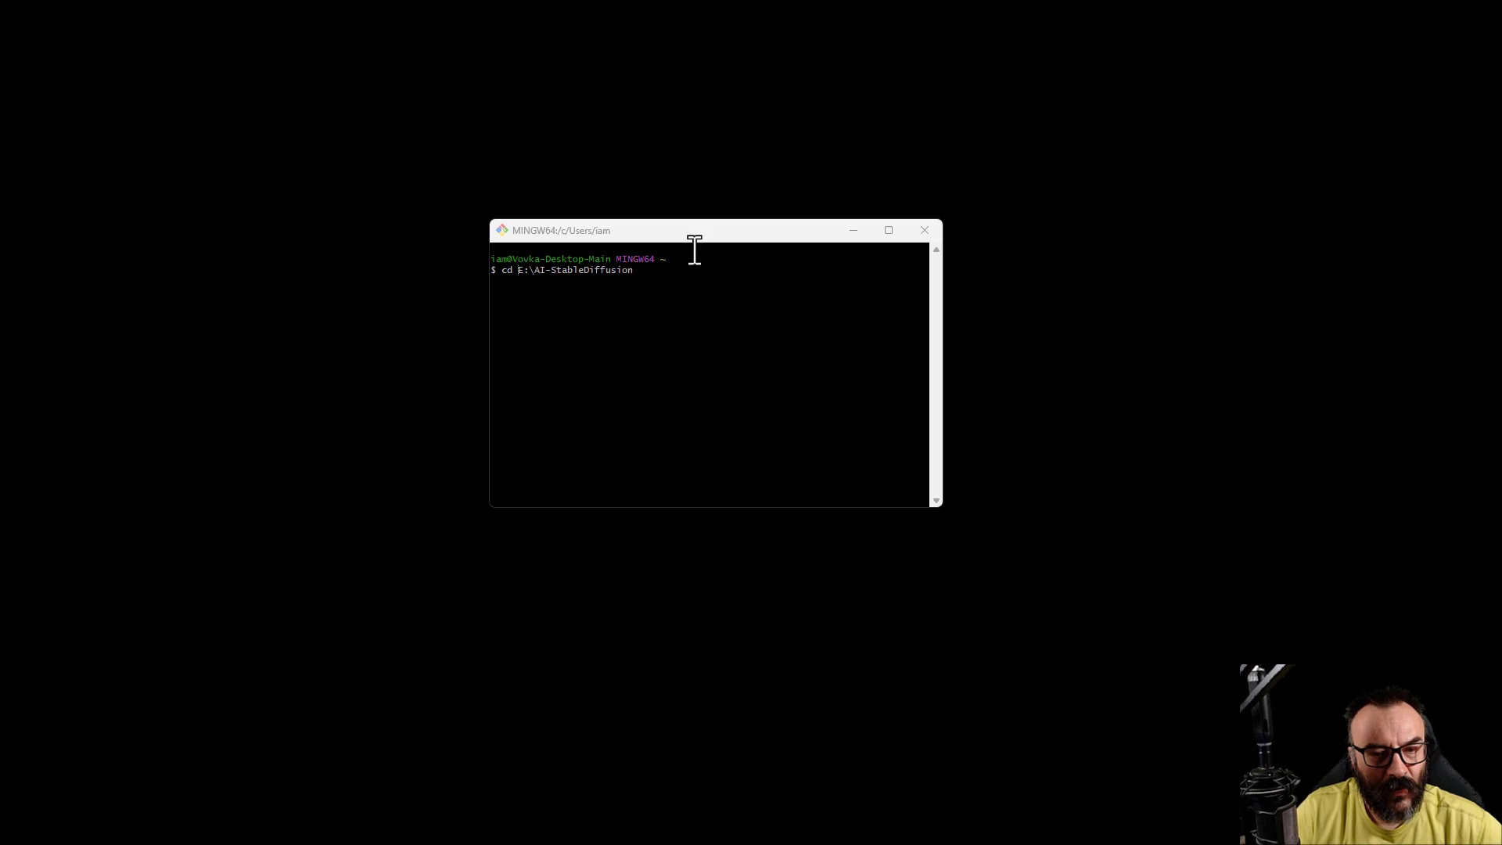
left_click(655, 273)
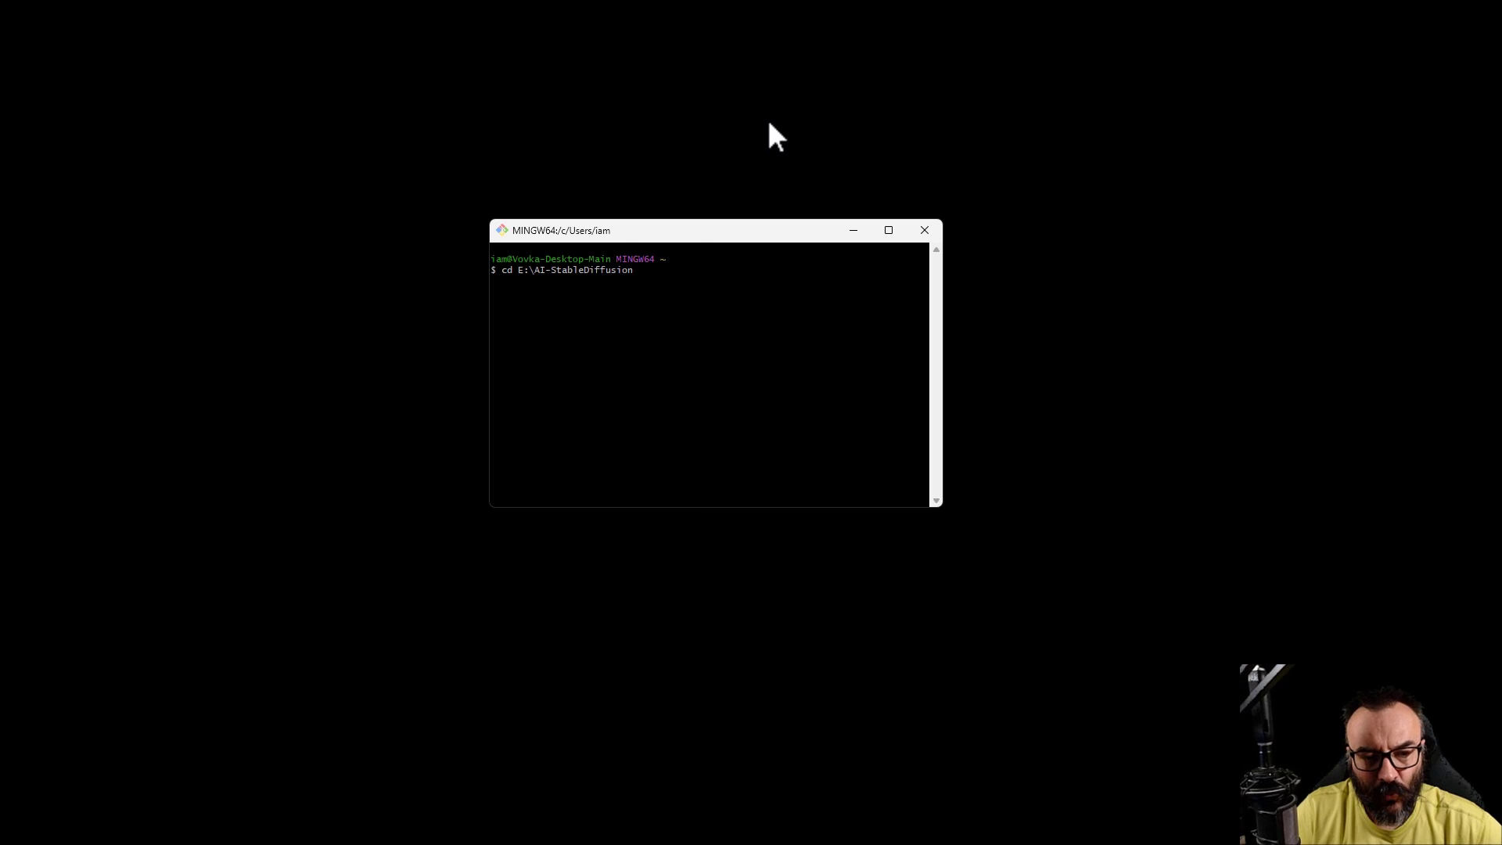
key("Return")
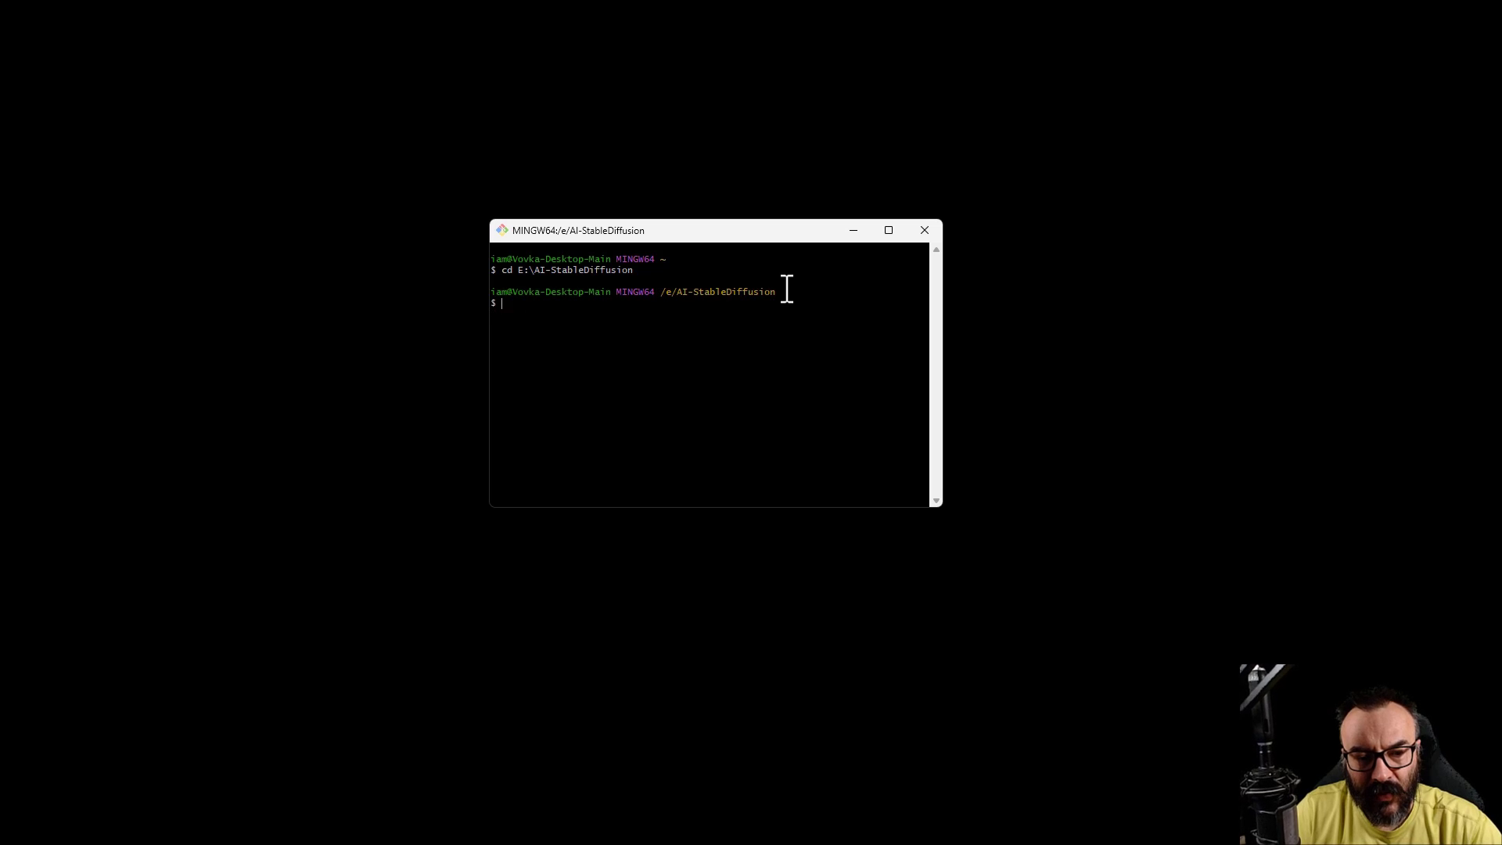
Step: Switch to the browser and look through GitHub's stable-diffusion topic list and the CompVis/stable-diffusion repository
key("alt+Tab")
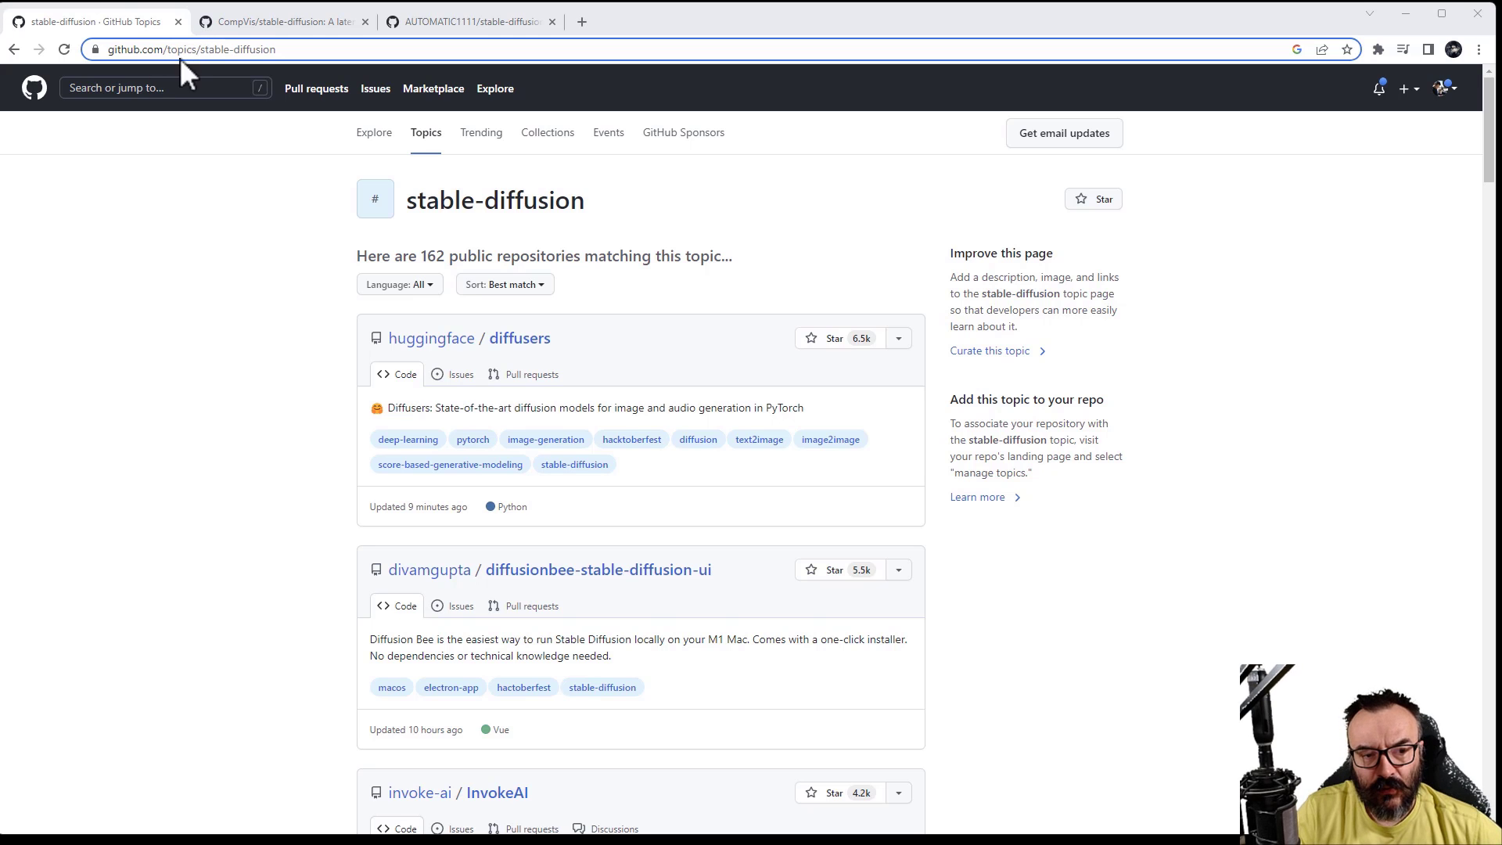
scroll(316, 309, "down", 15)
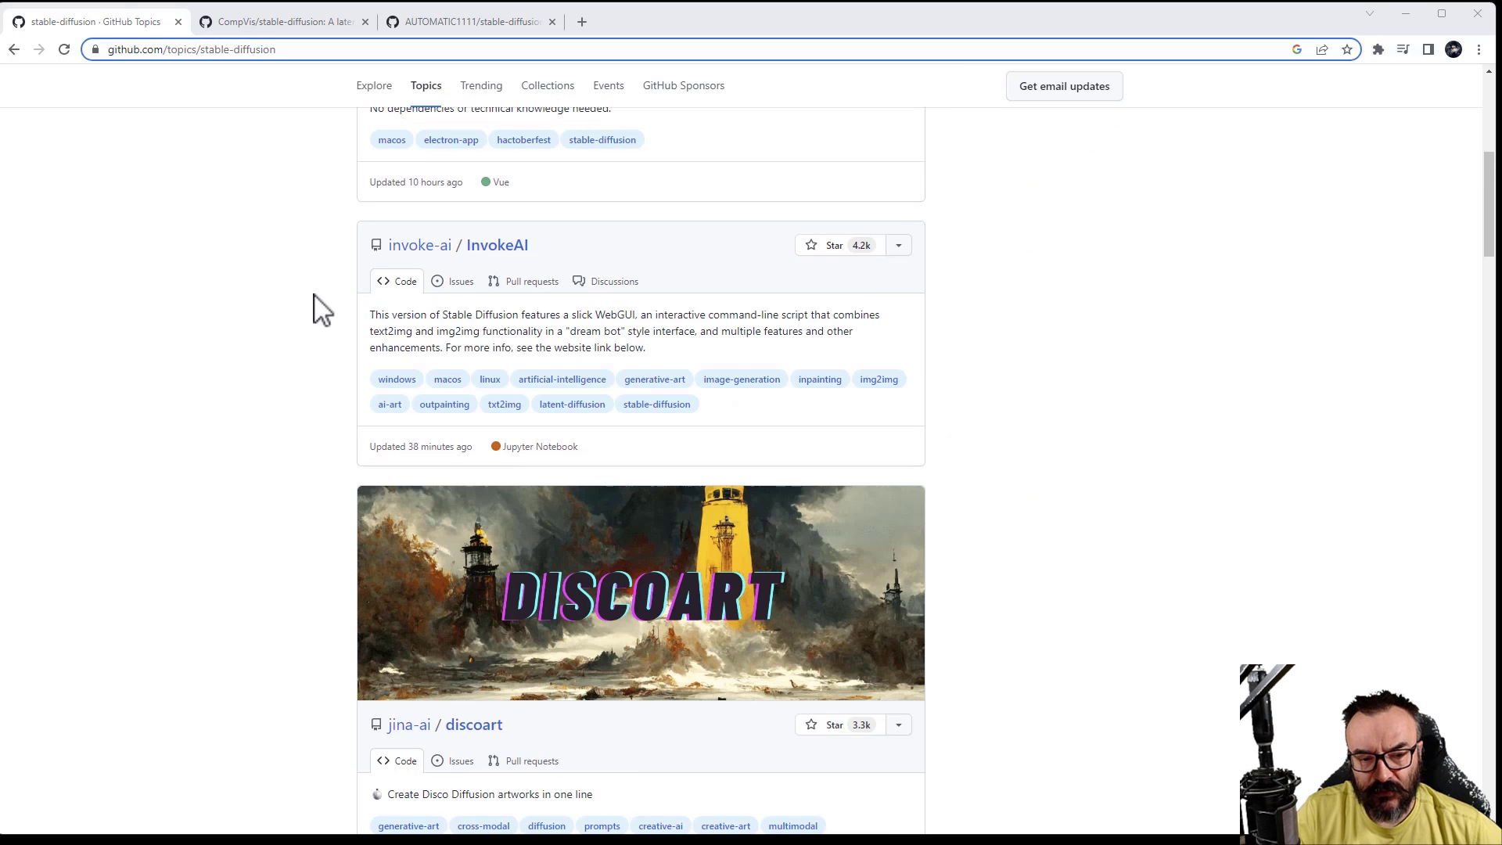
scroll(317, 309, "down", 5)
scroll(313, 308, "up", 20)
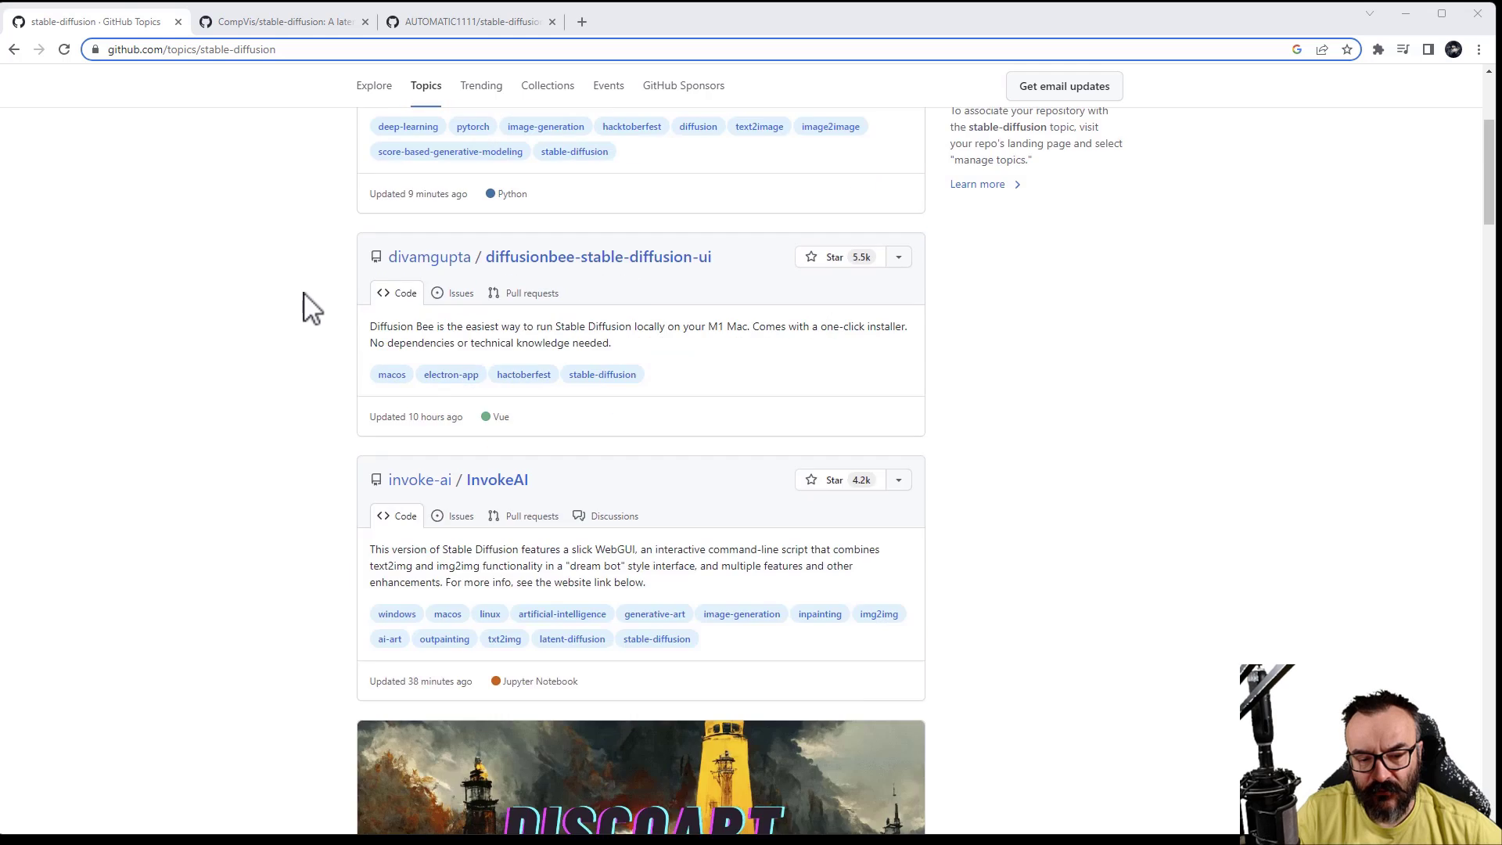
left_click(288, 22)
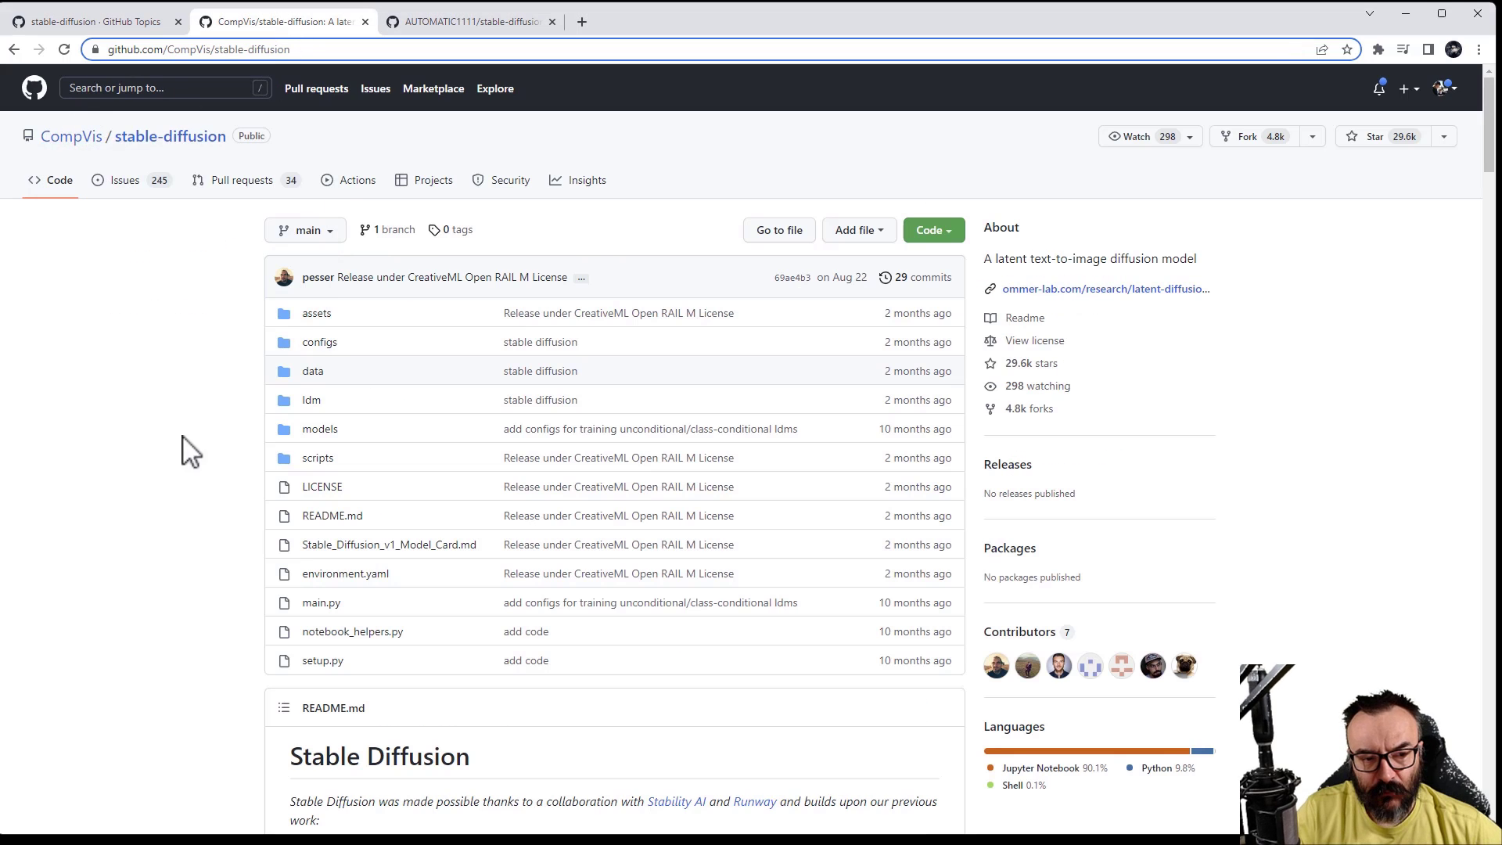
scroll(284, 403, "down", 3)
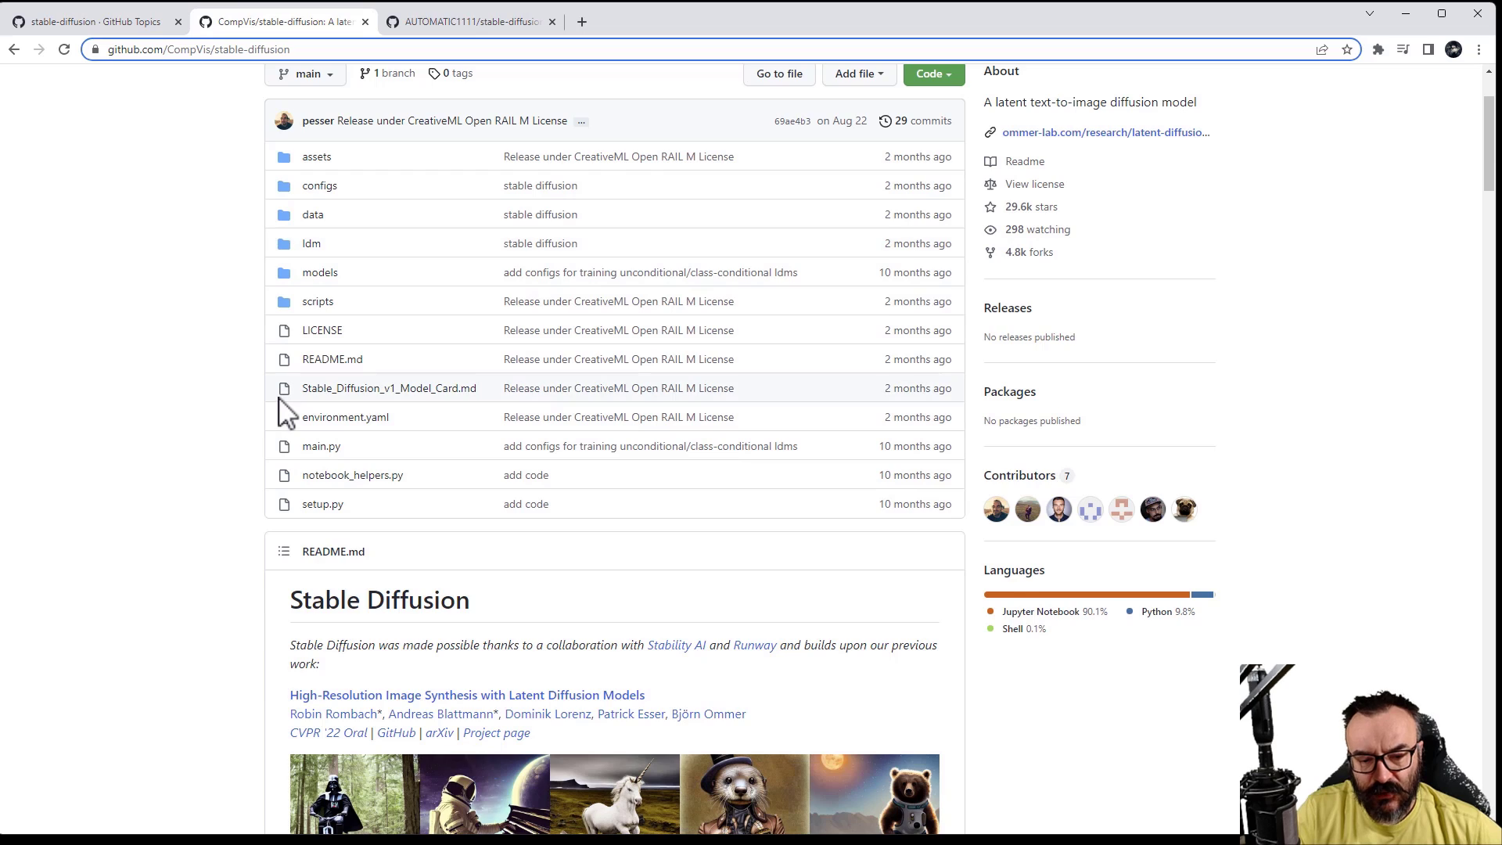
scroll(284, 409, "up", 3)
Step: Copy the HTTPS clone URL of the AUTOMATIC1111/stable-diffusion-webui repository
left_click(452, 23)
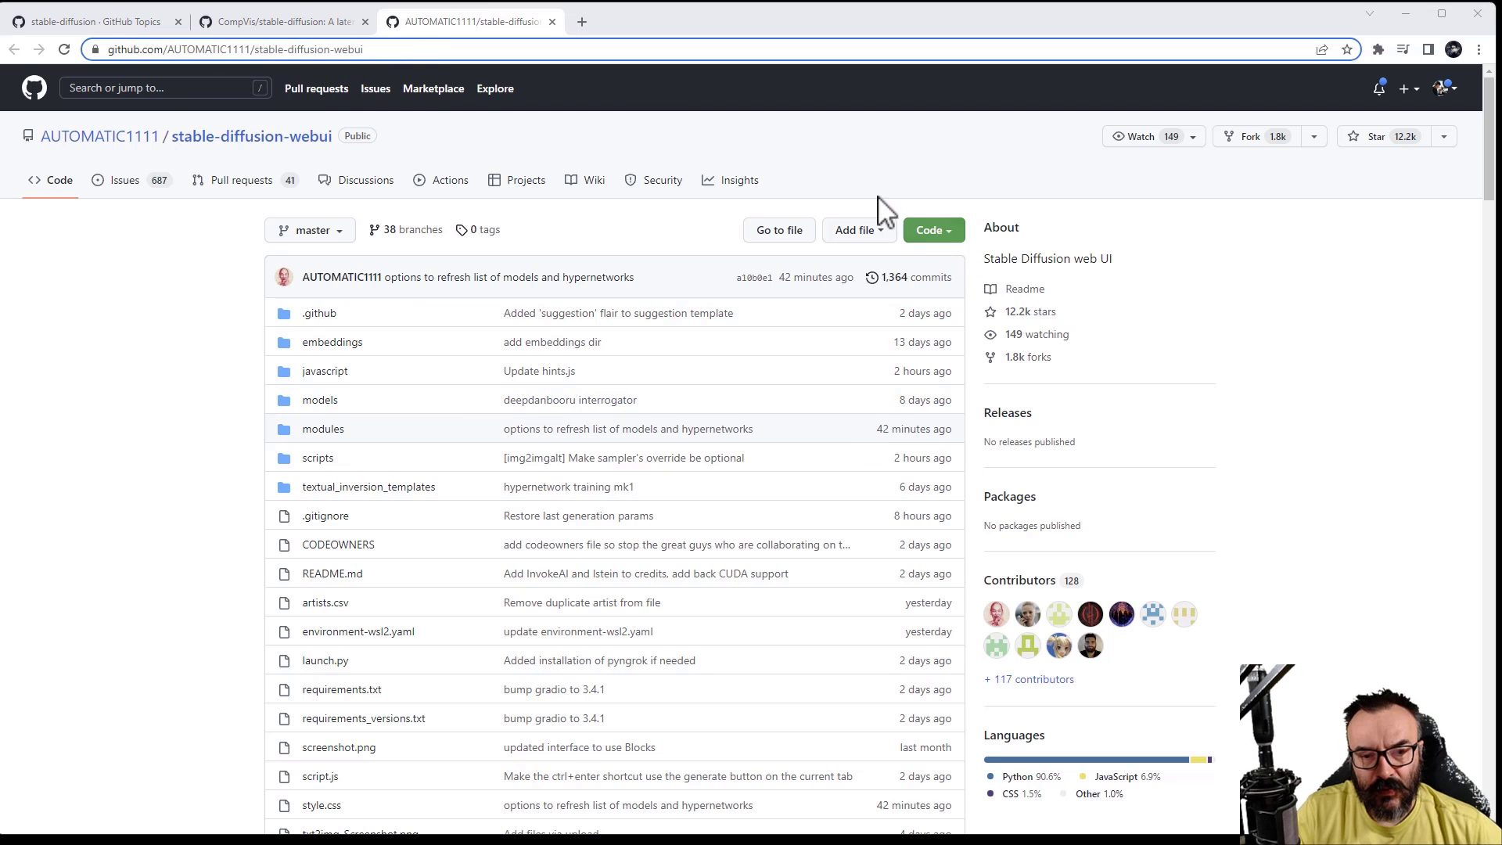
left_click(958, 249)
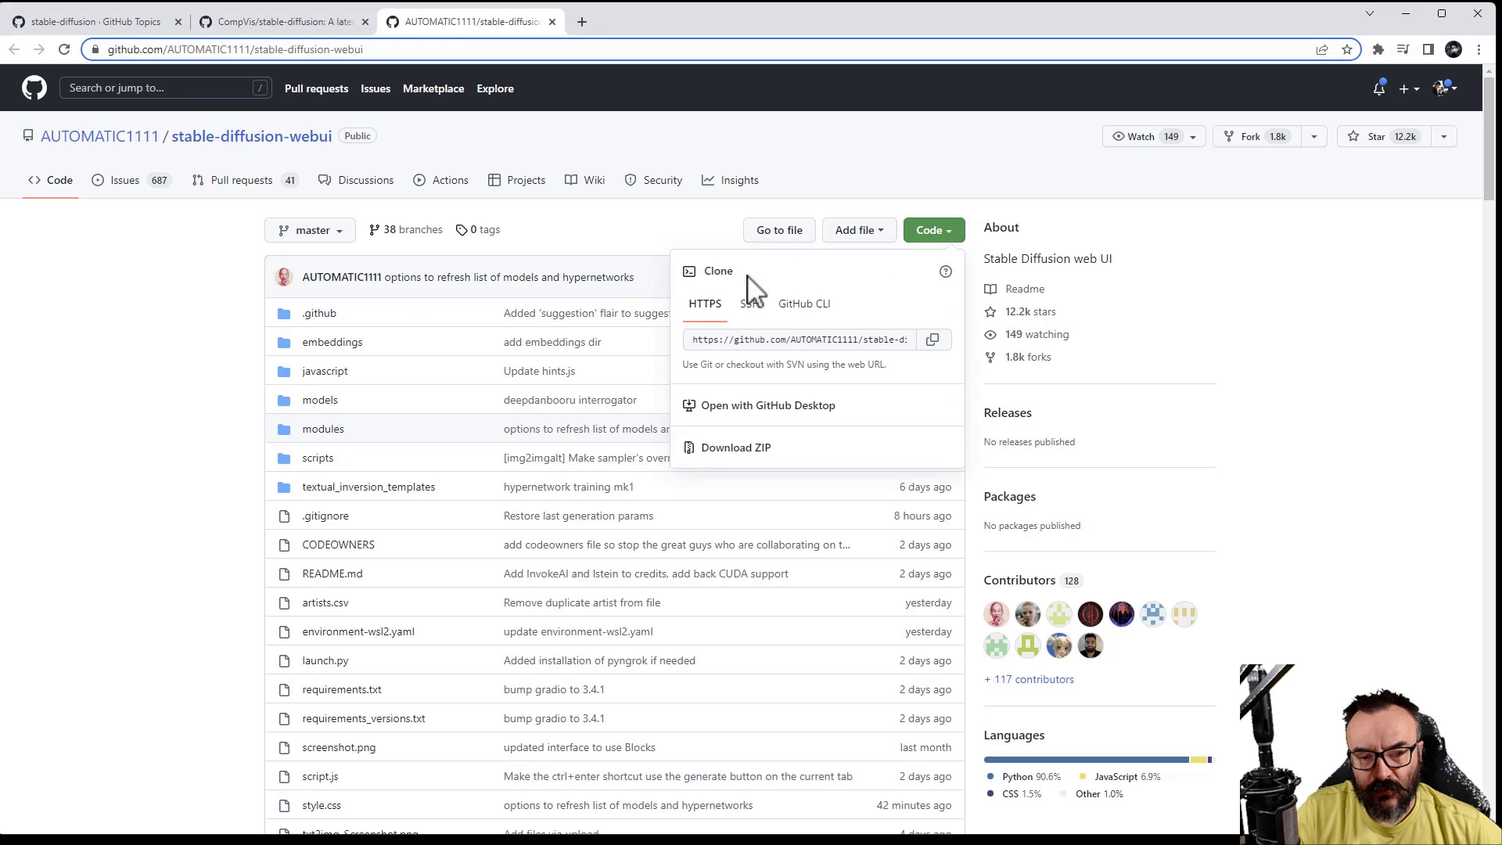
left_click(934, 341)
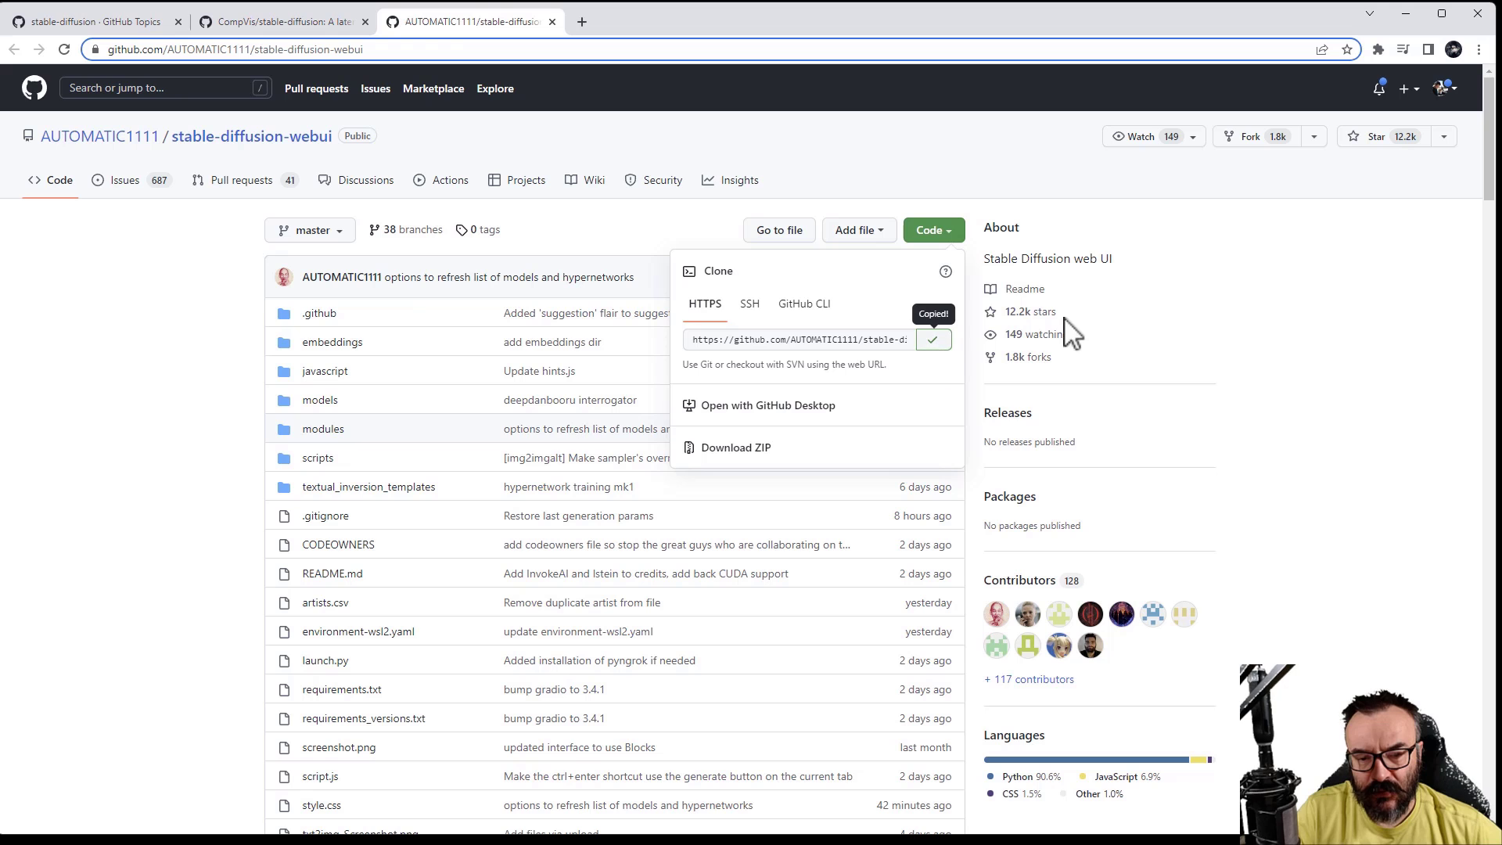
left_click(1331, 291)
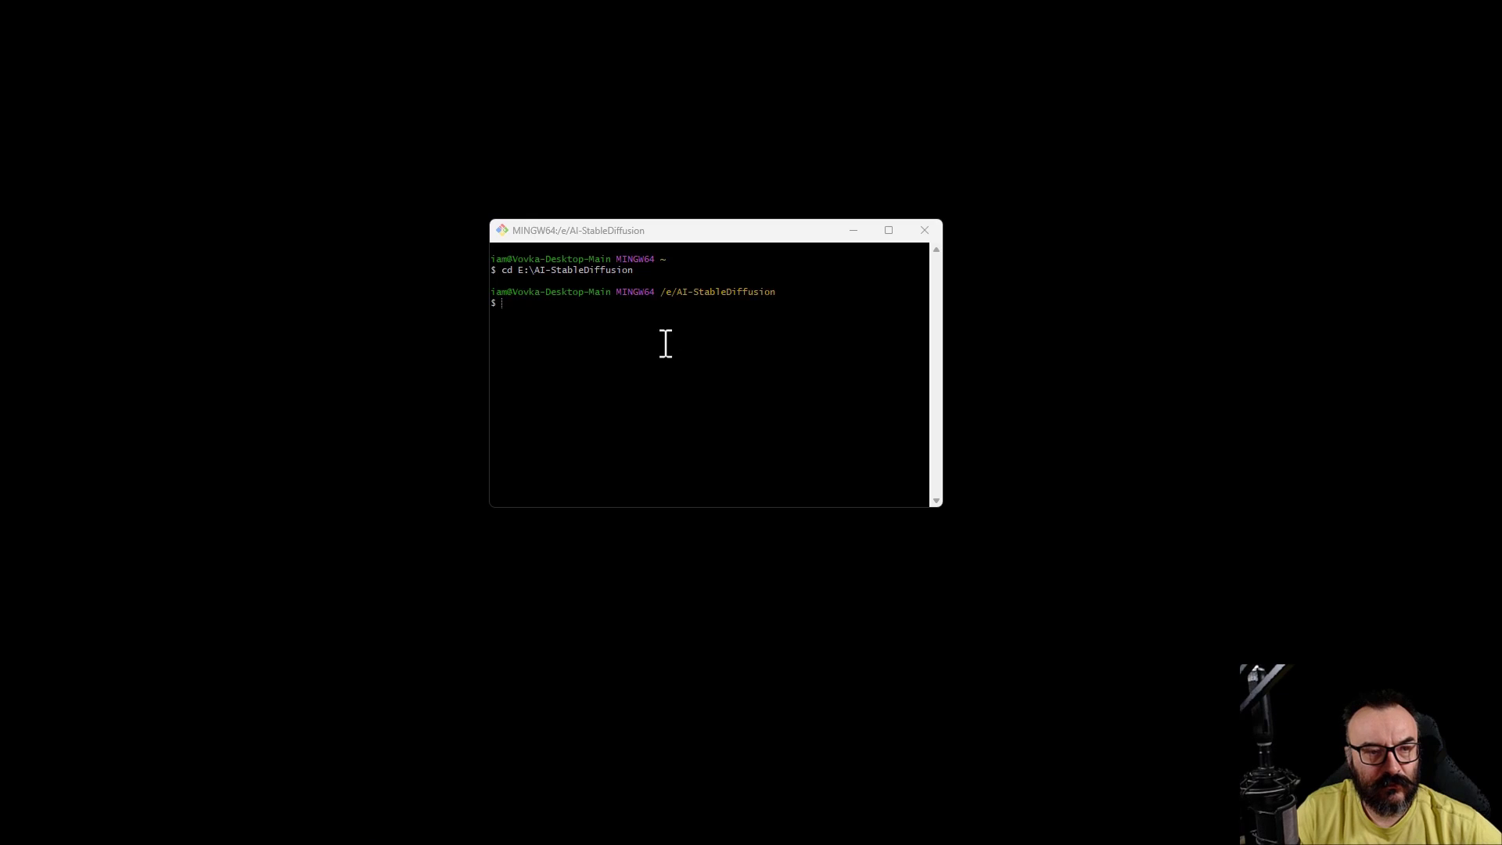
left_click(653, 323)
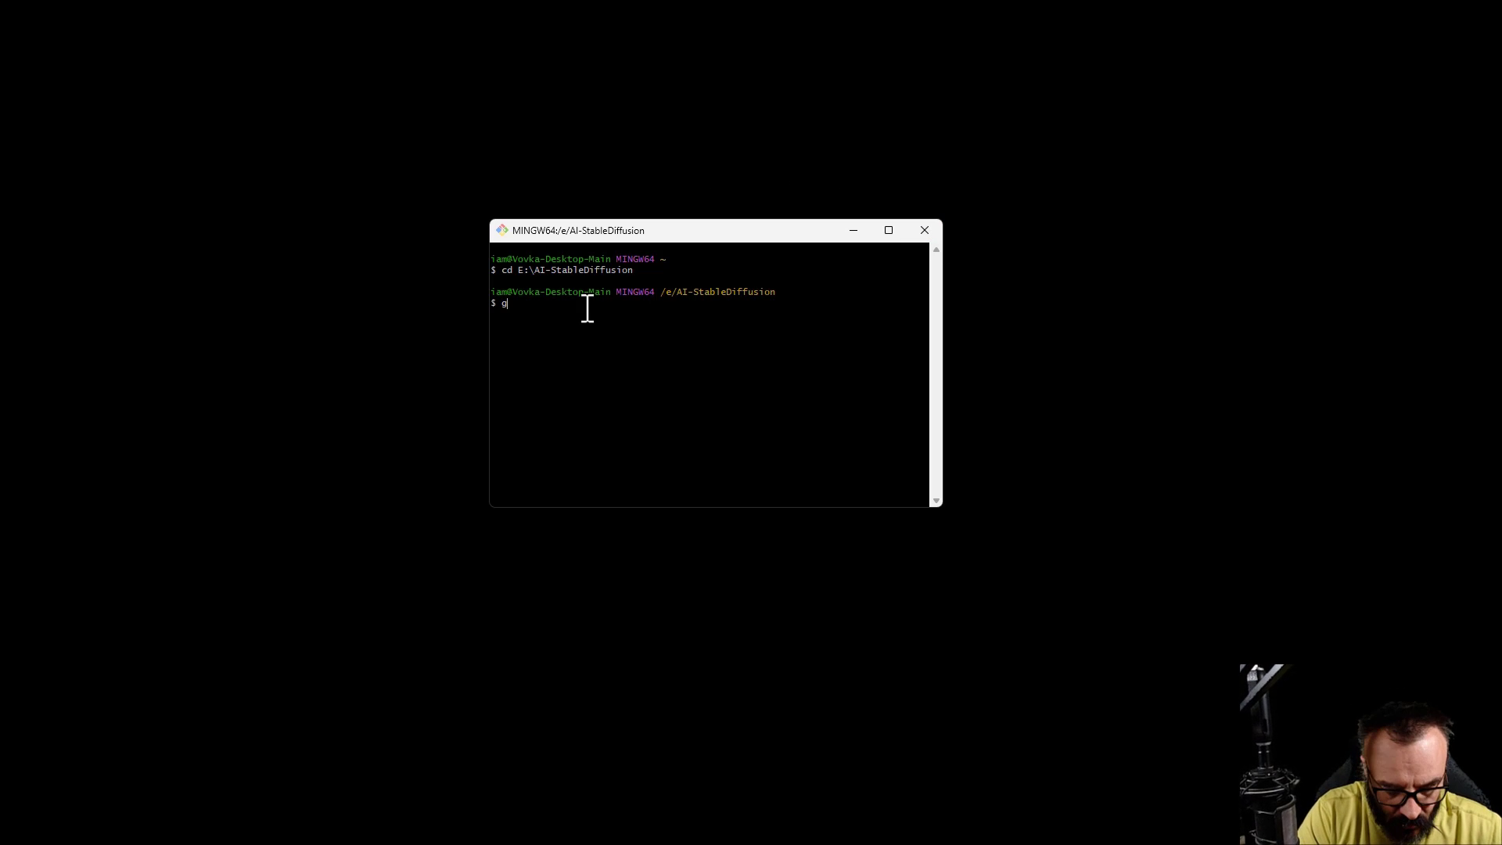
type("git clone")
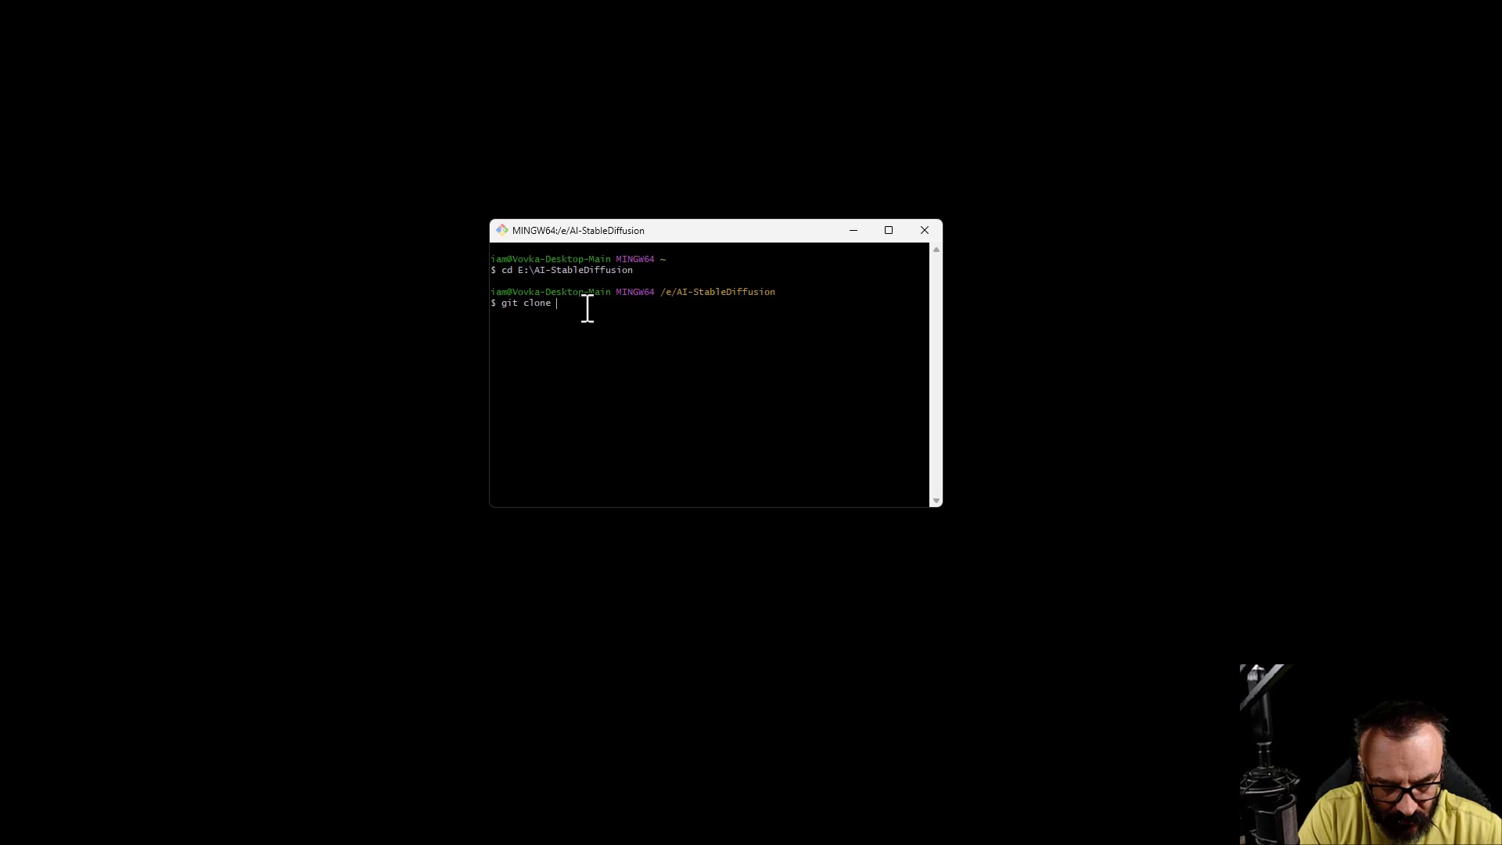
right_click(580, 303)
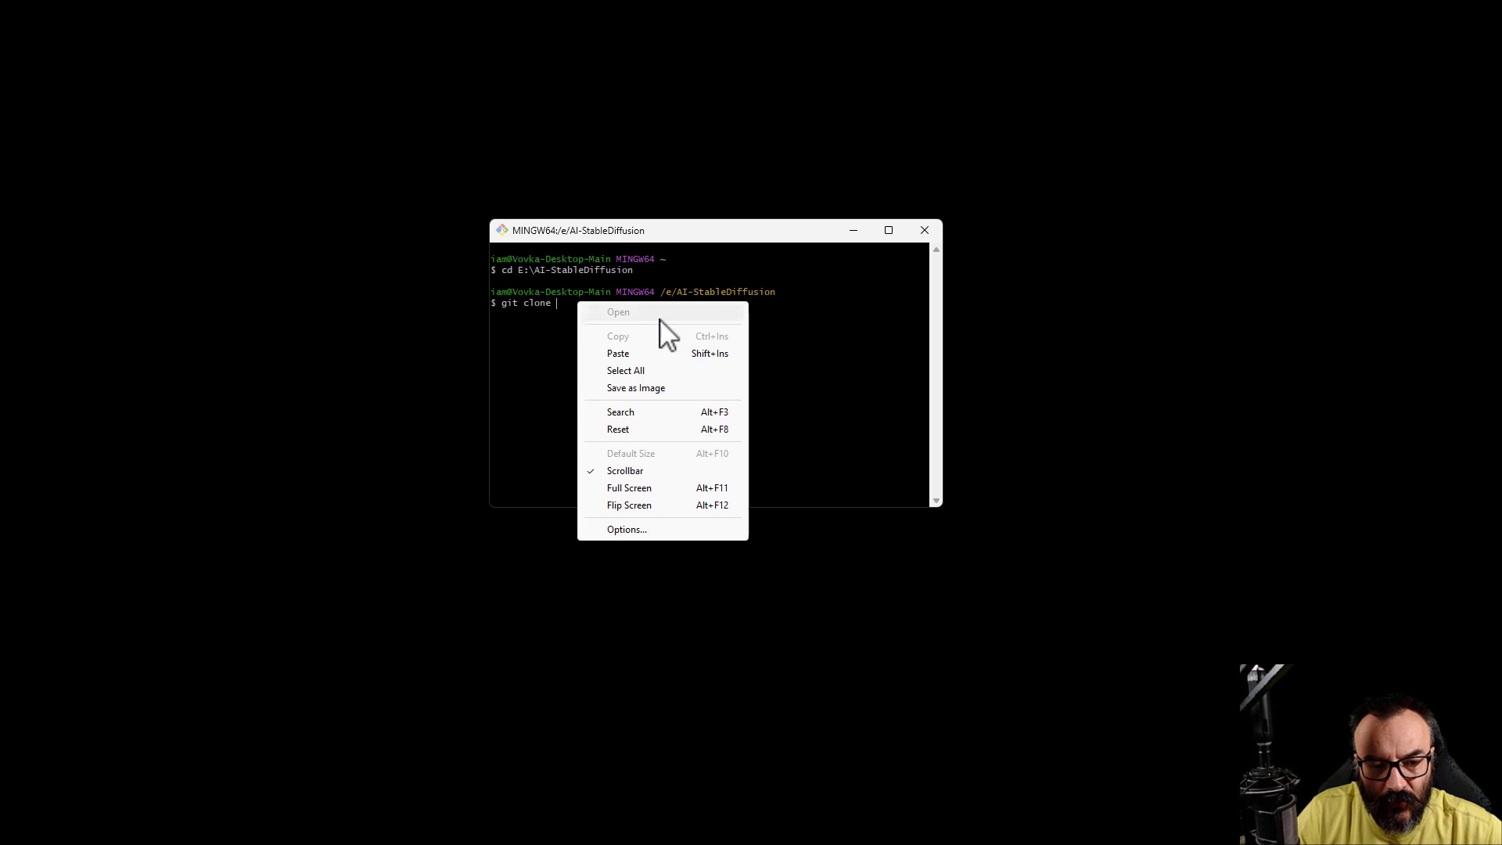
left_click(654, 354)
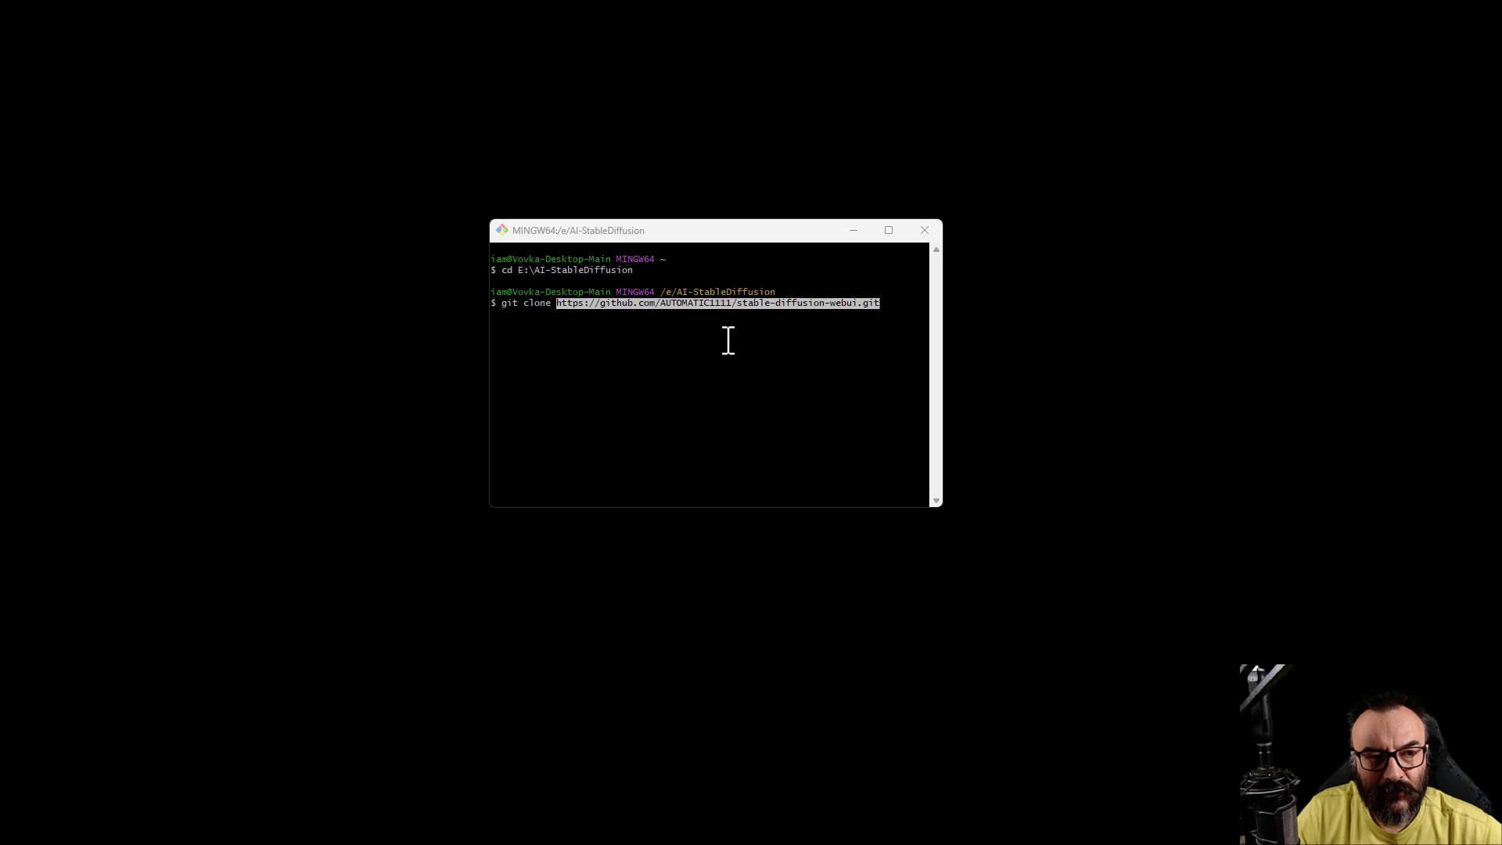
key("Return")
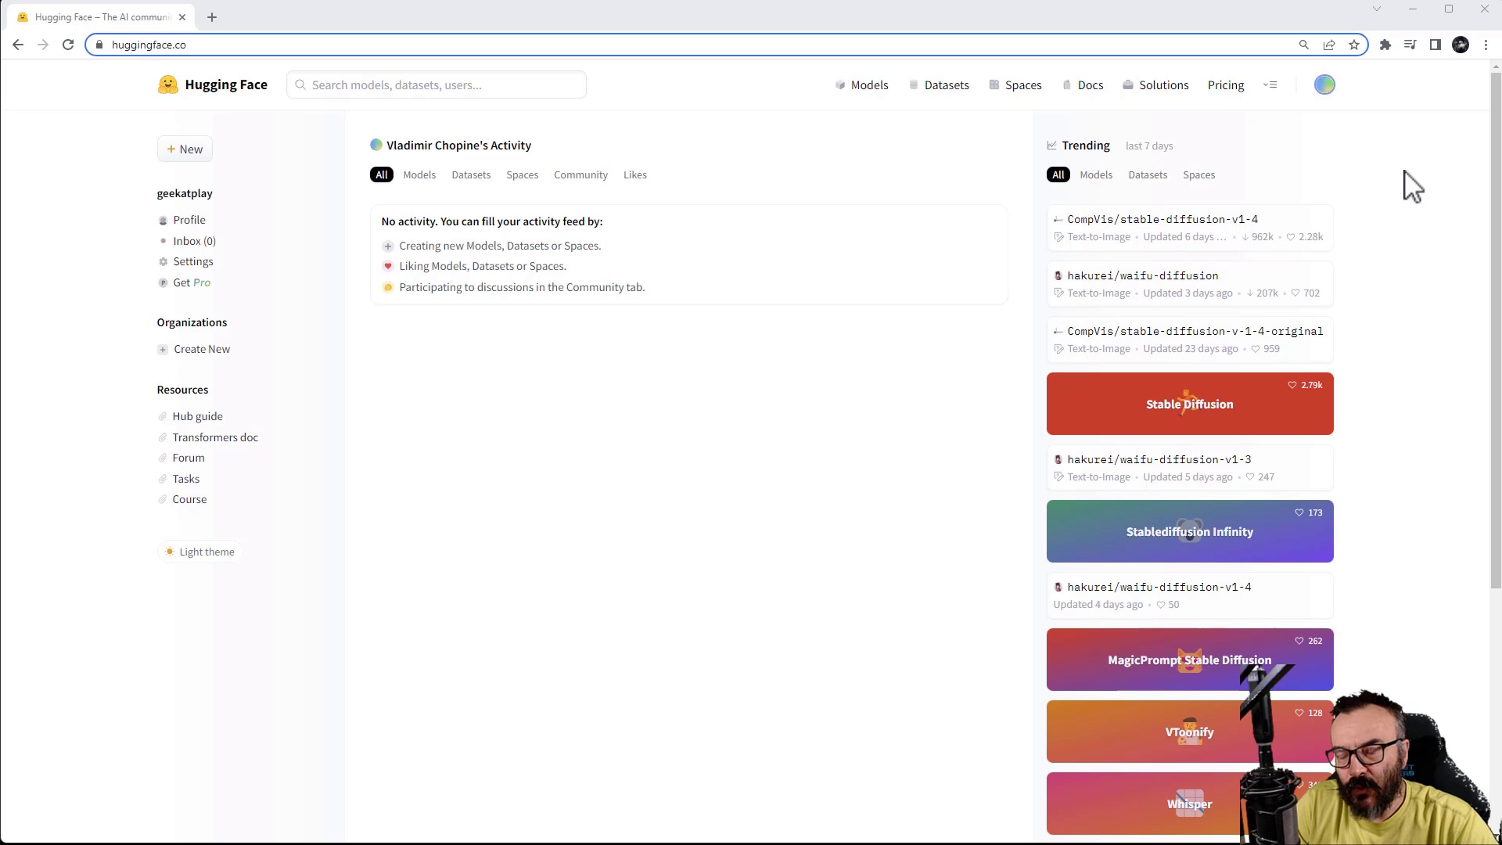
Step: Open the CompVis/stable-diffusion-v1-4 model on Hugging Face, agree to its license terms and request access to the repository
left_click(1197, 220)
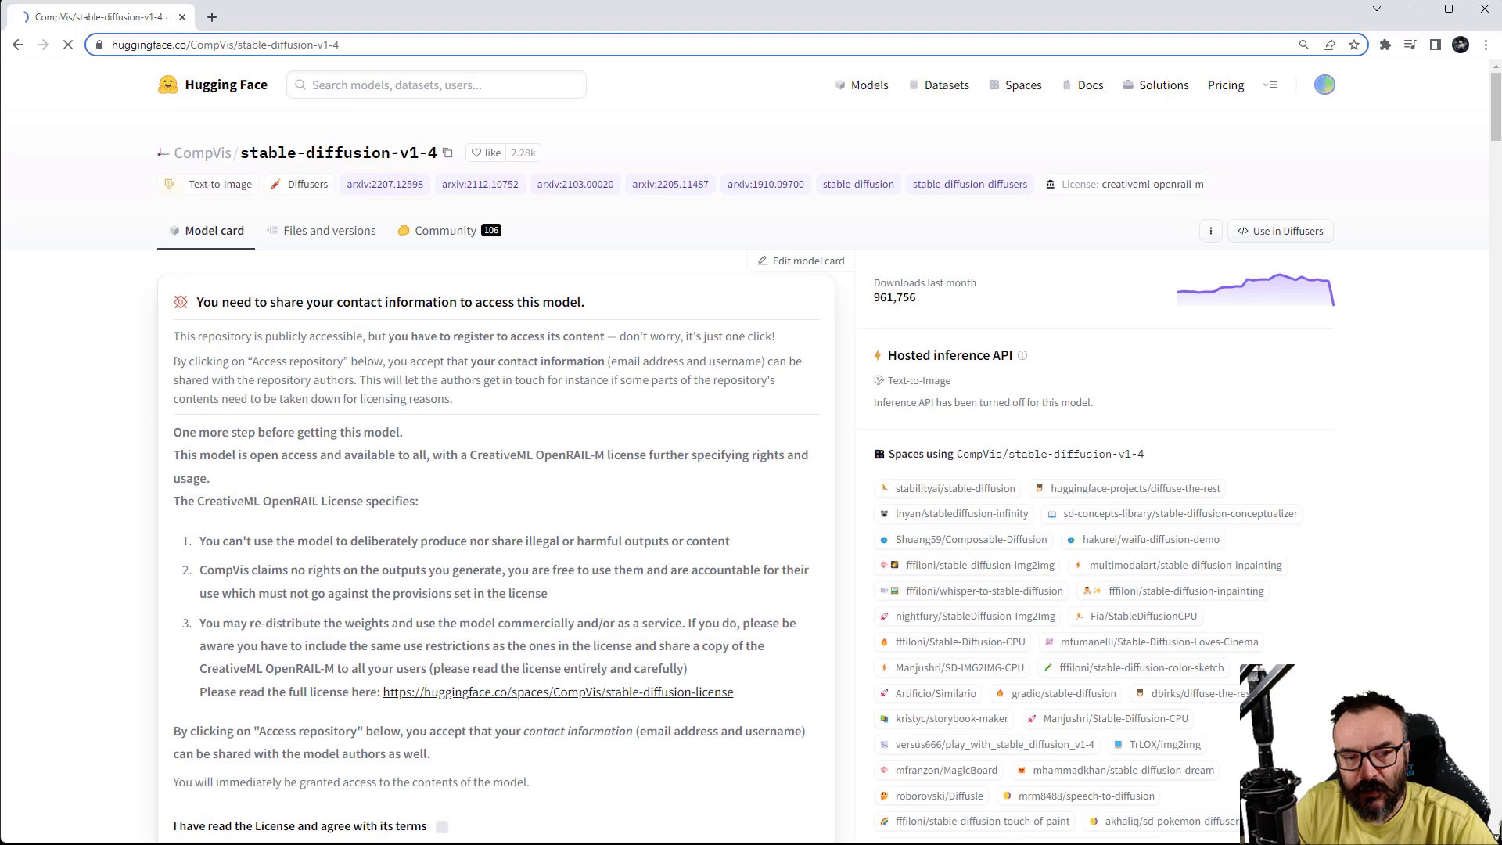
scroll(747, 334, "down", 20)
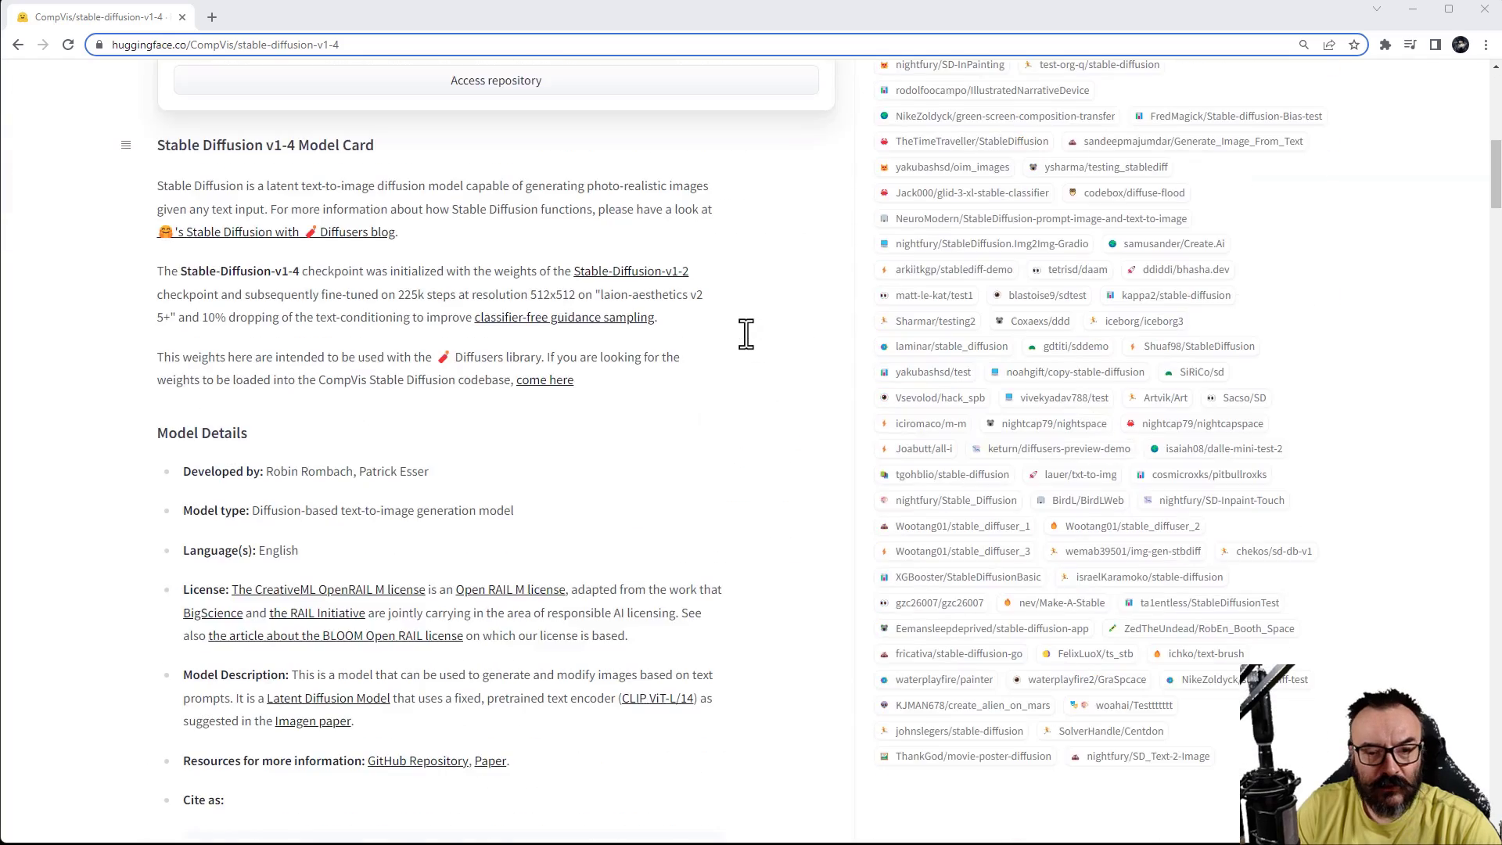
scroll(741, 345, "down", 10)
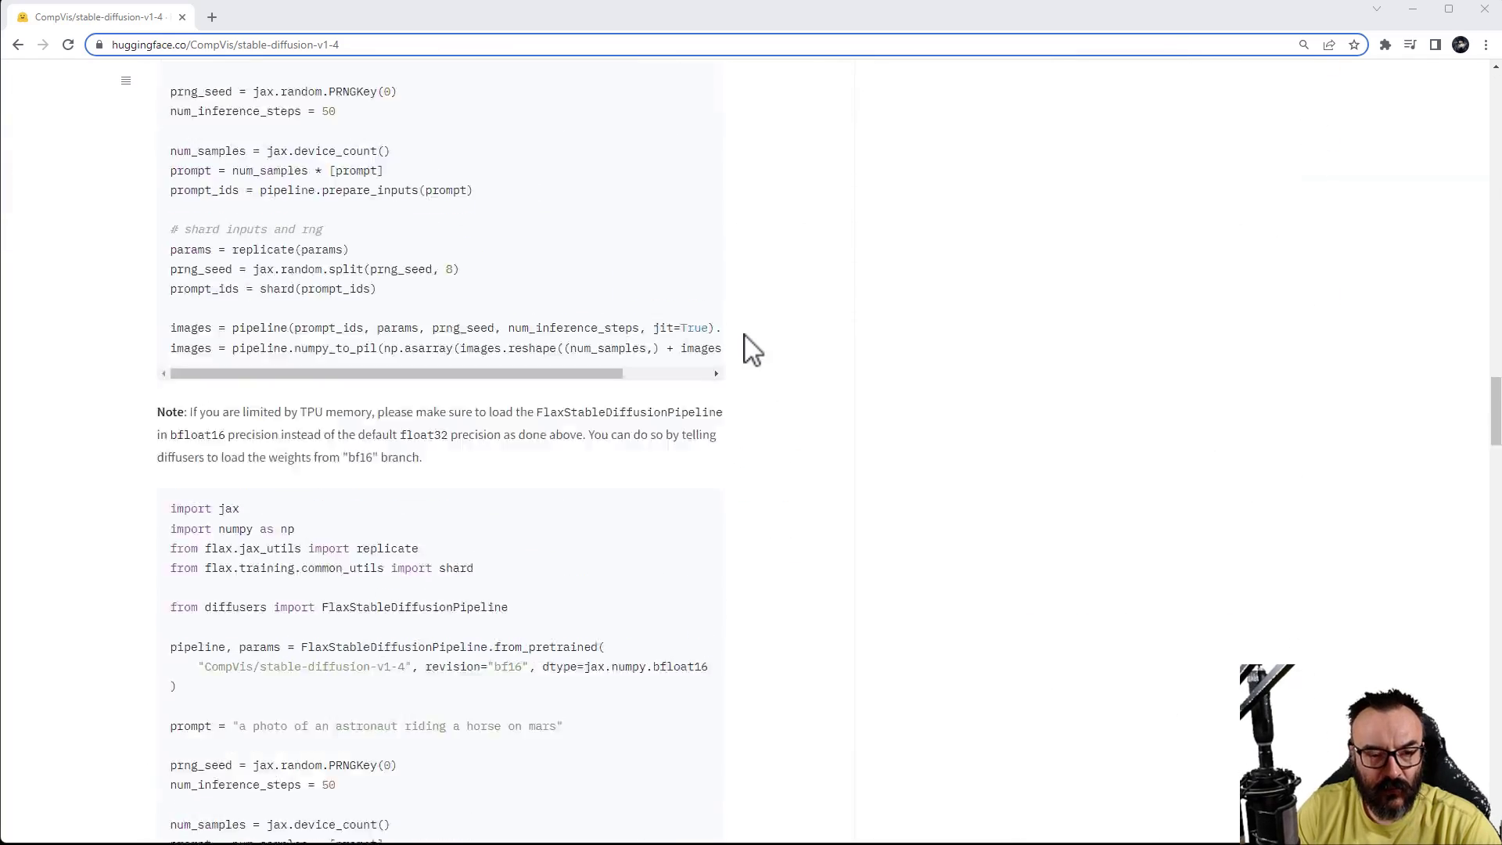
scroll(536, 476, "up", 20)
scroll(520, 482, "down", 2)
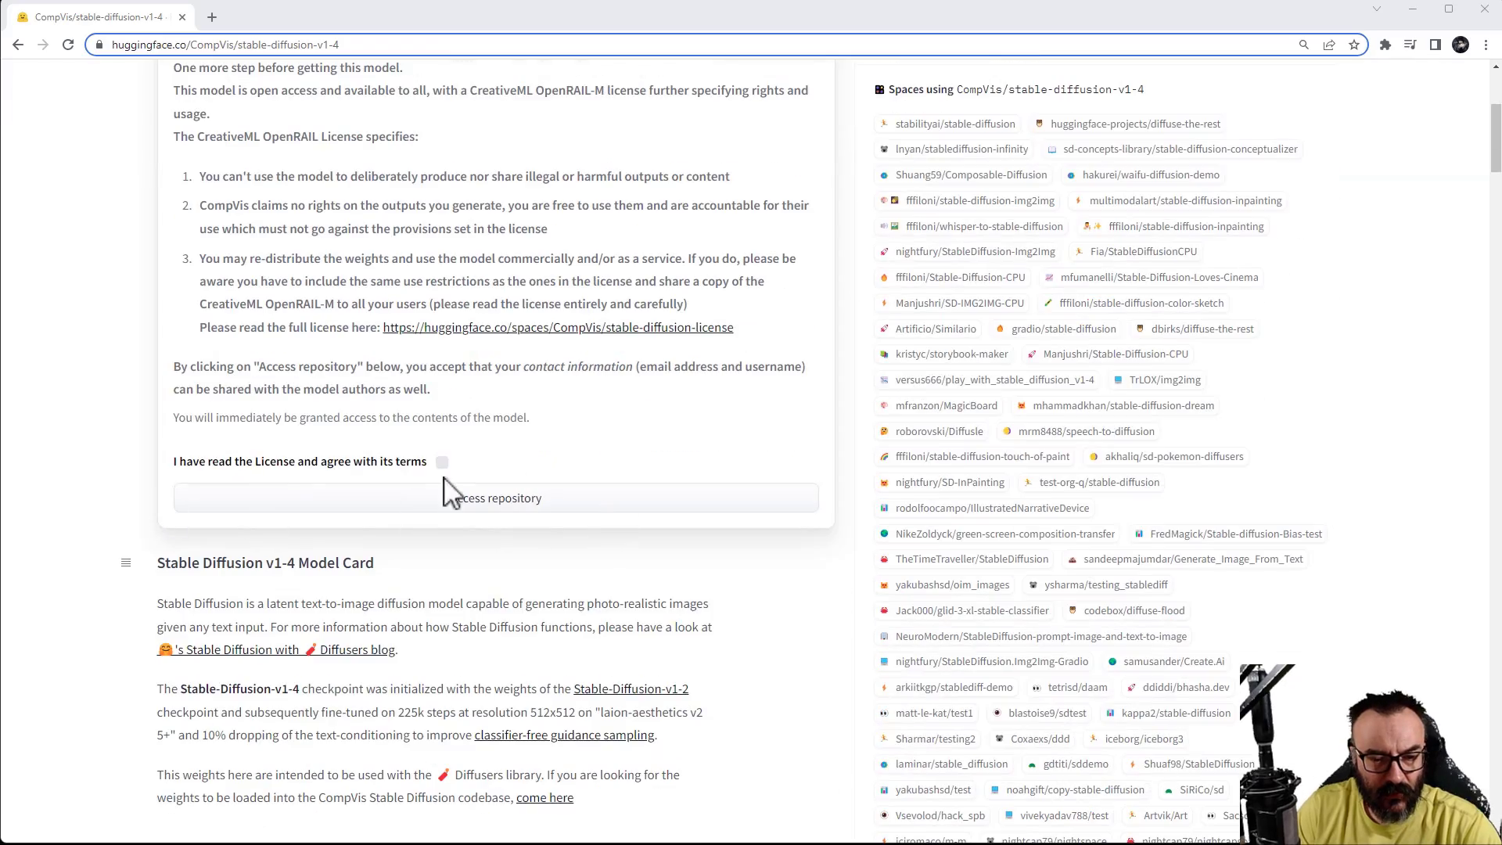
left_click(442, 463)
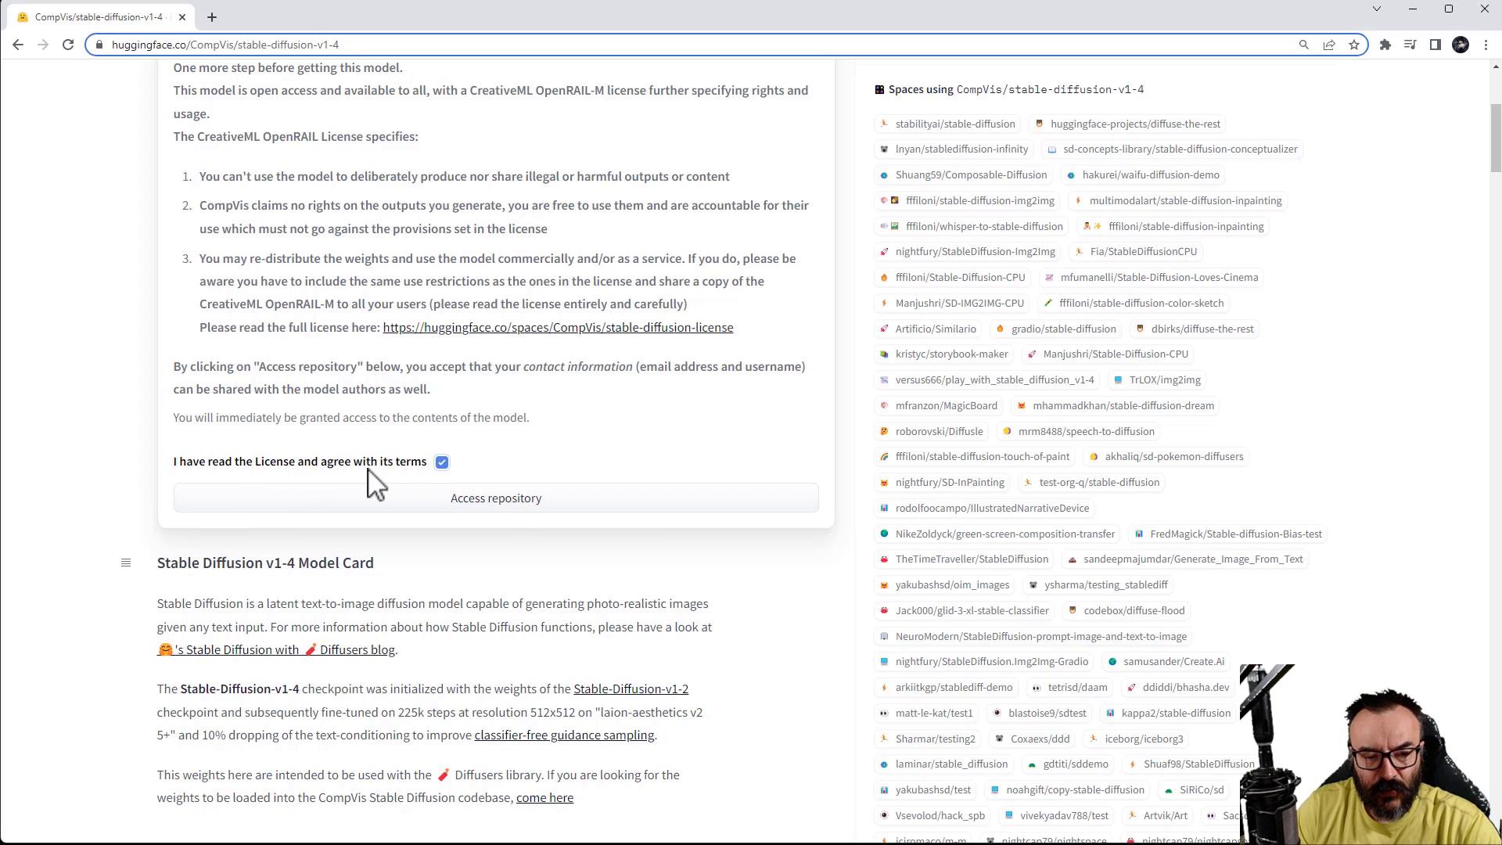
left_click(517, 507)
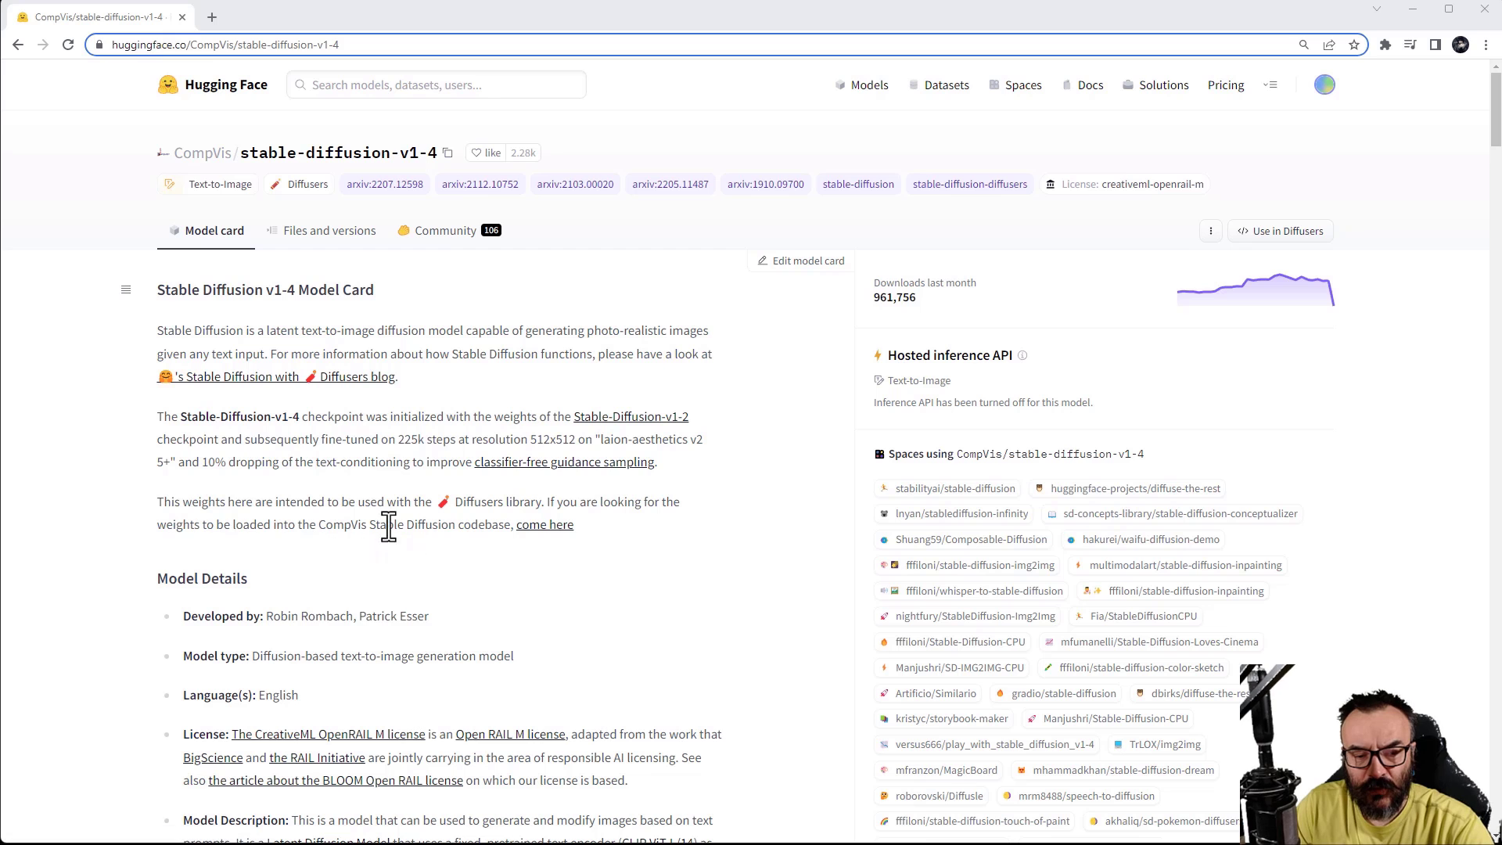
Step: Follow the model card's reference to the original CompVis codebase weights and download sd-v1-4.ckpt
left_click_drag(169, 526, 560, 546)
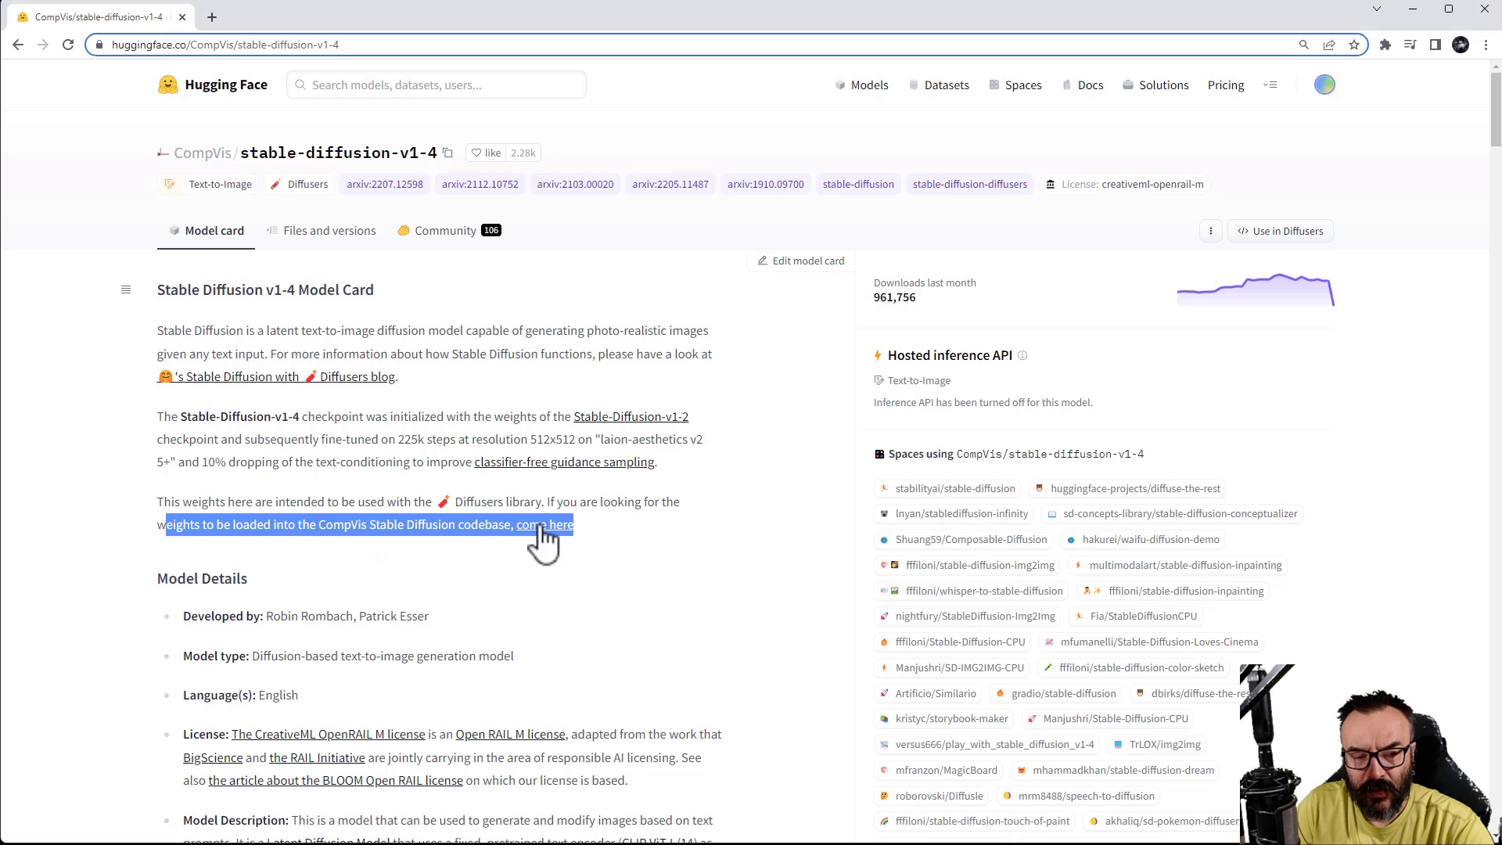
left_click(537, 526)
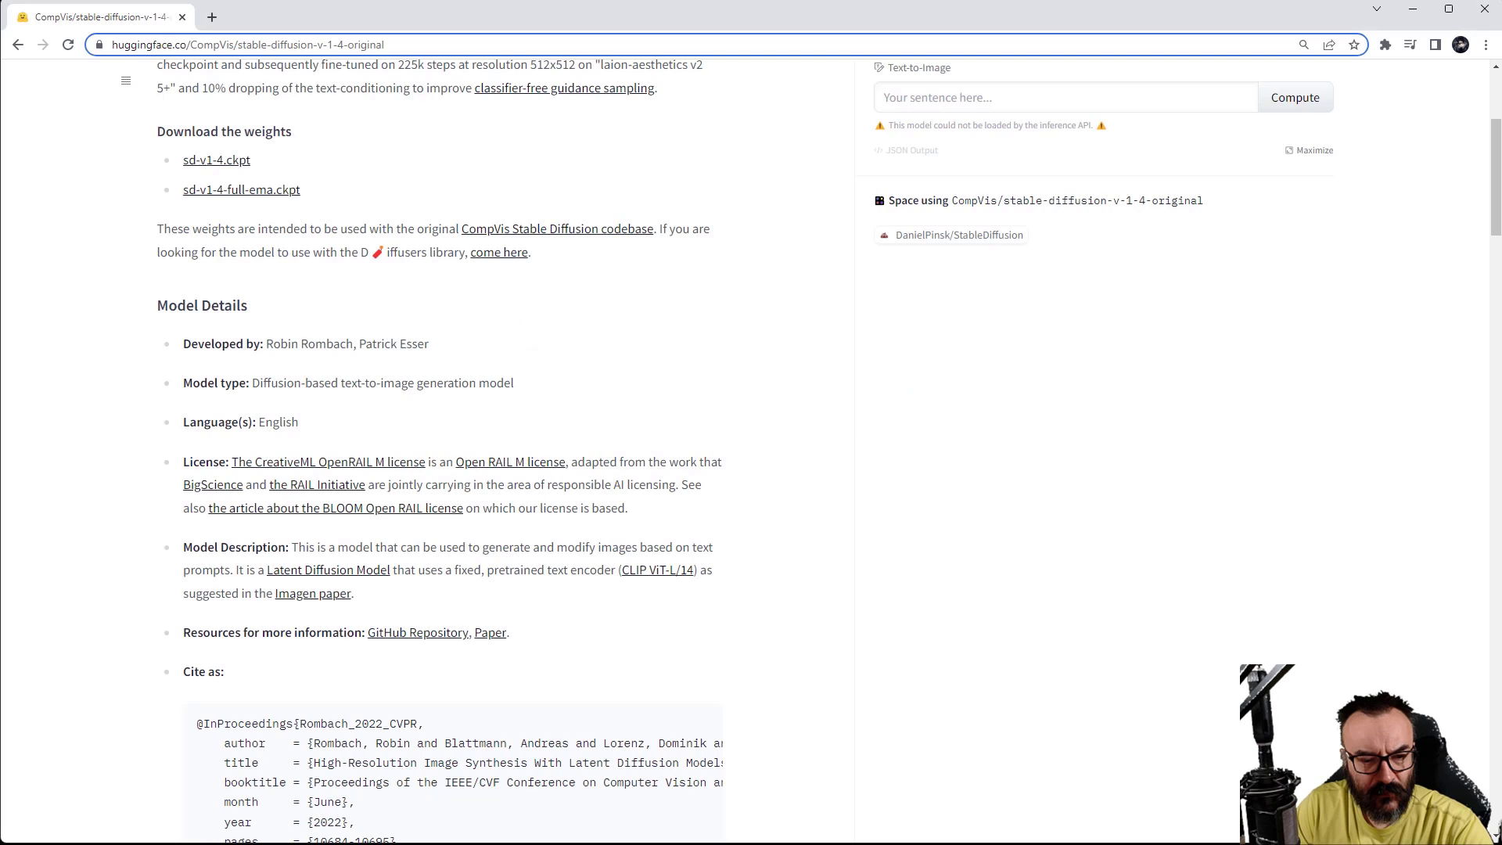
scroll(326, 409, "up", 2)
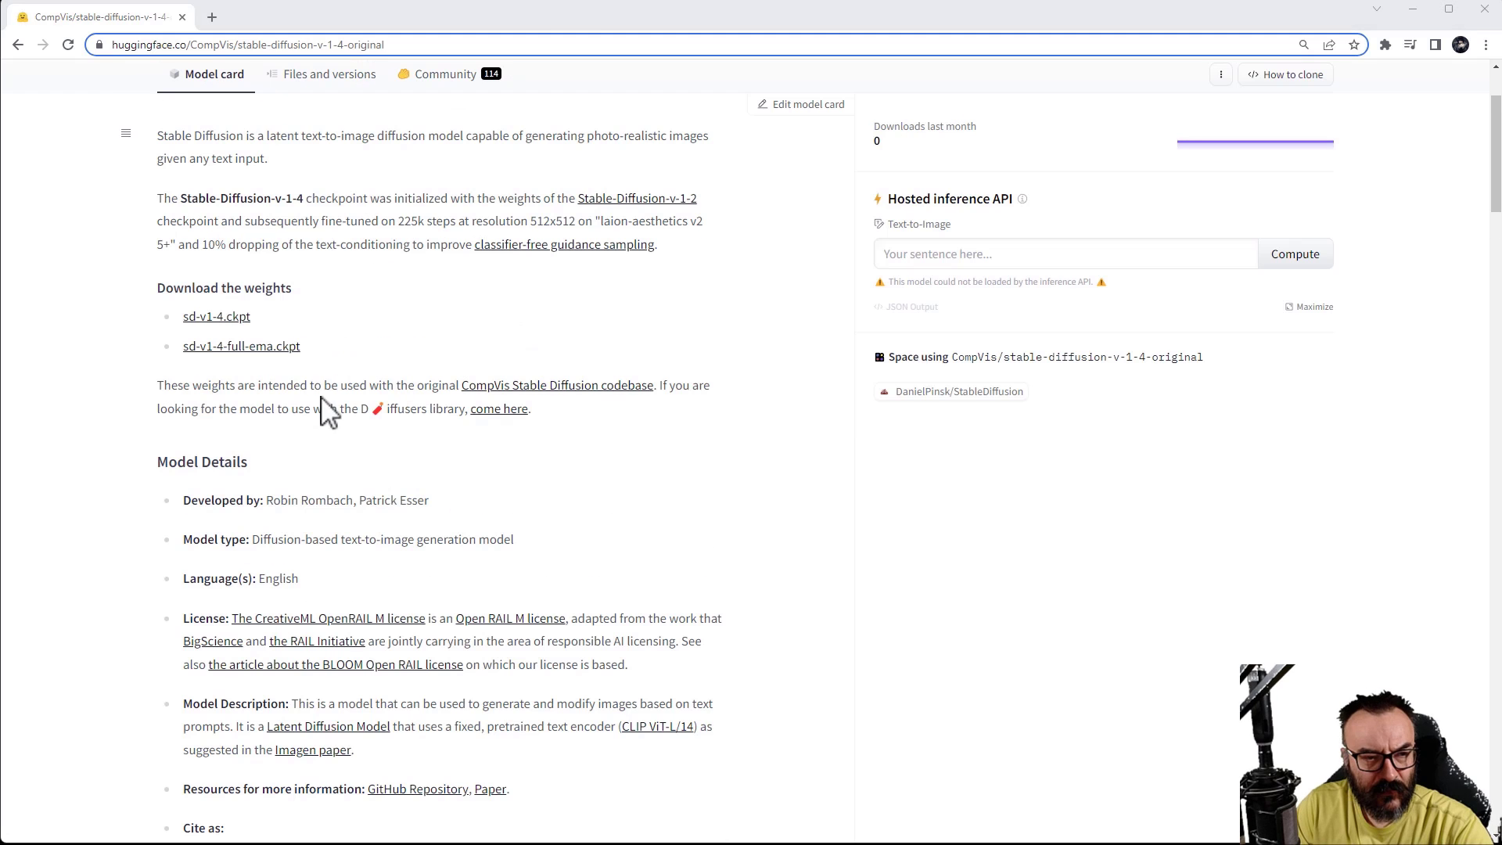
scroll(335, 335, "up", 1)
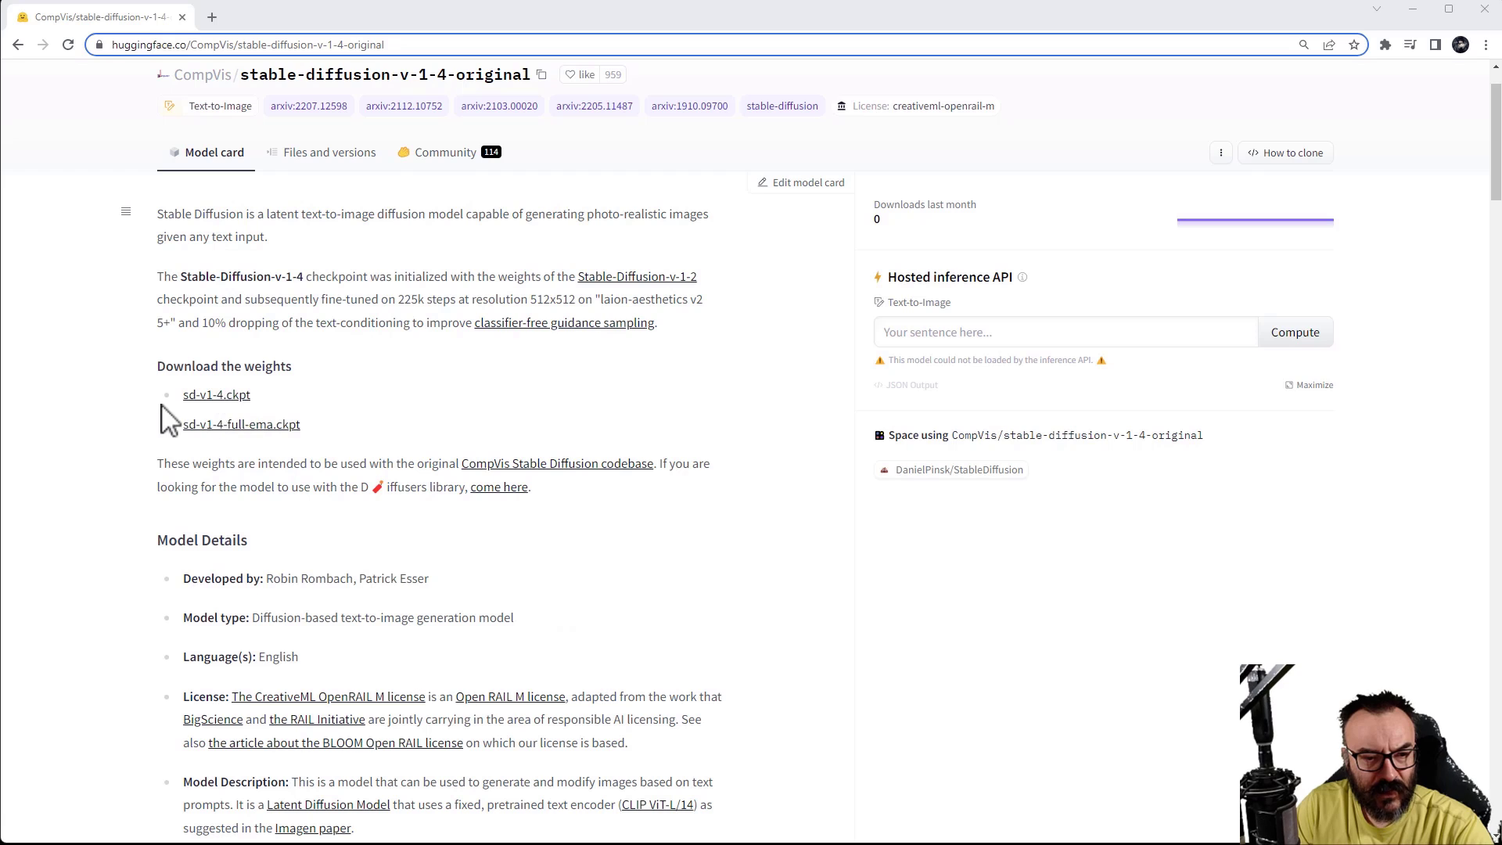
left_click(244, 396)
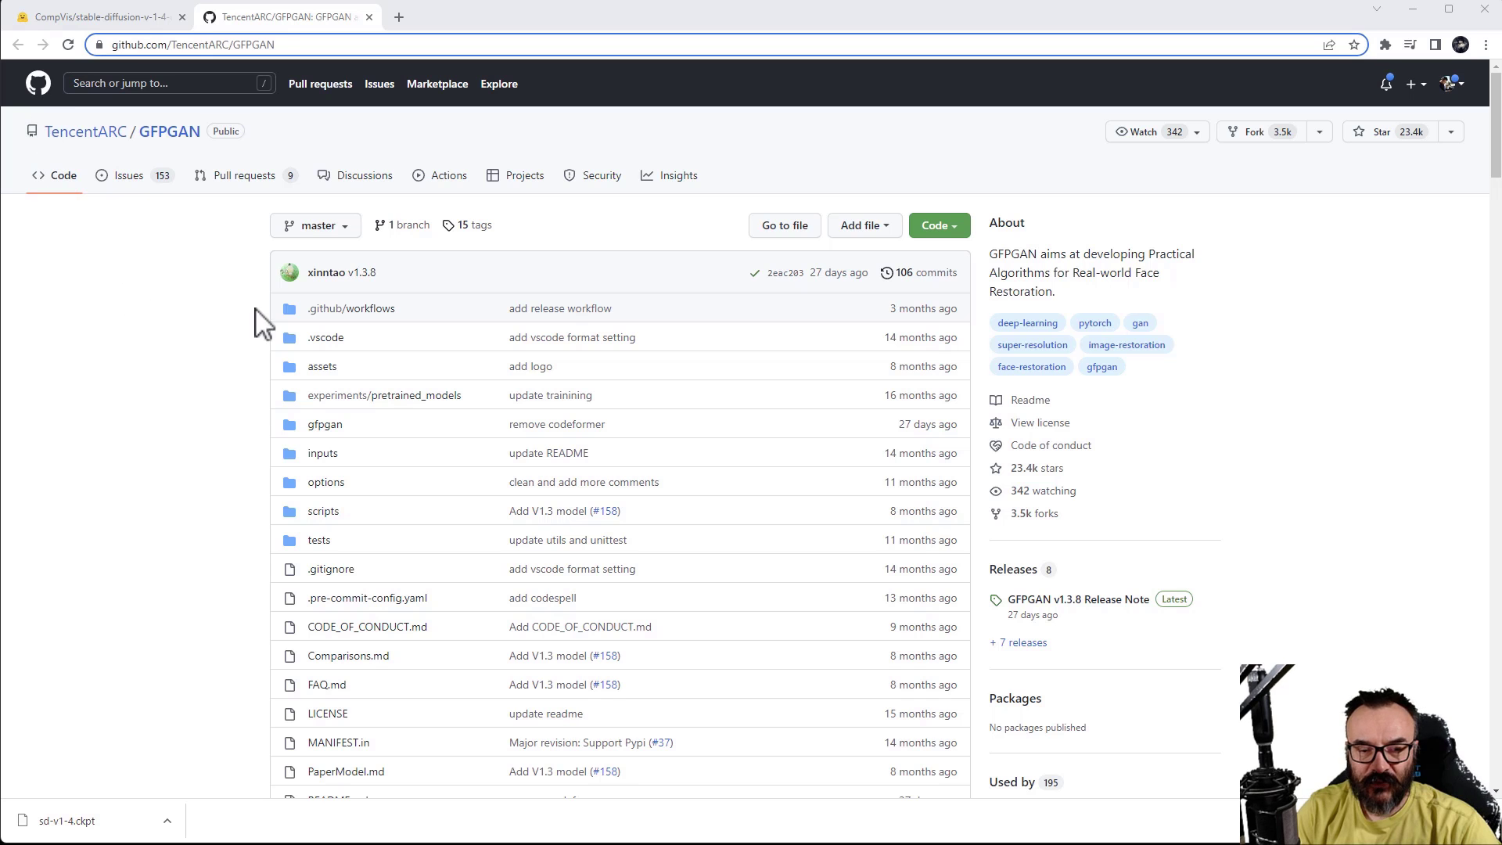
Step: Look through the TencentARC/GFPGAN repository's README and download the V1.4 model from its Updates section
scroll(209, 361, "down", 4)
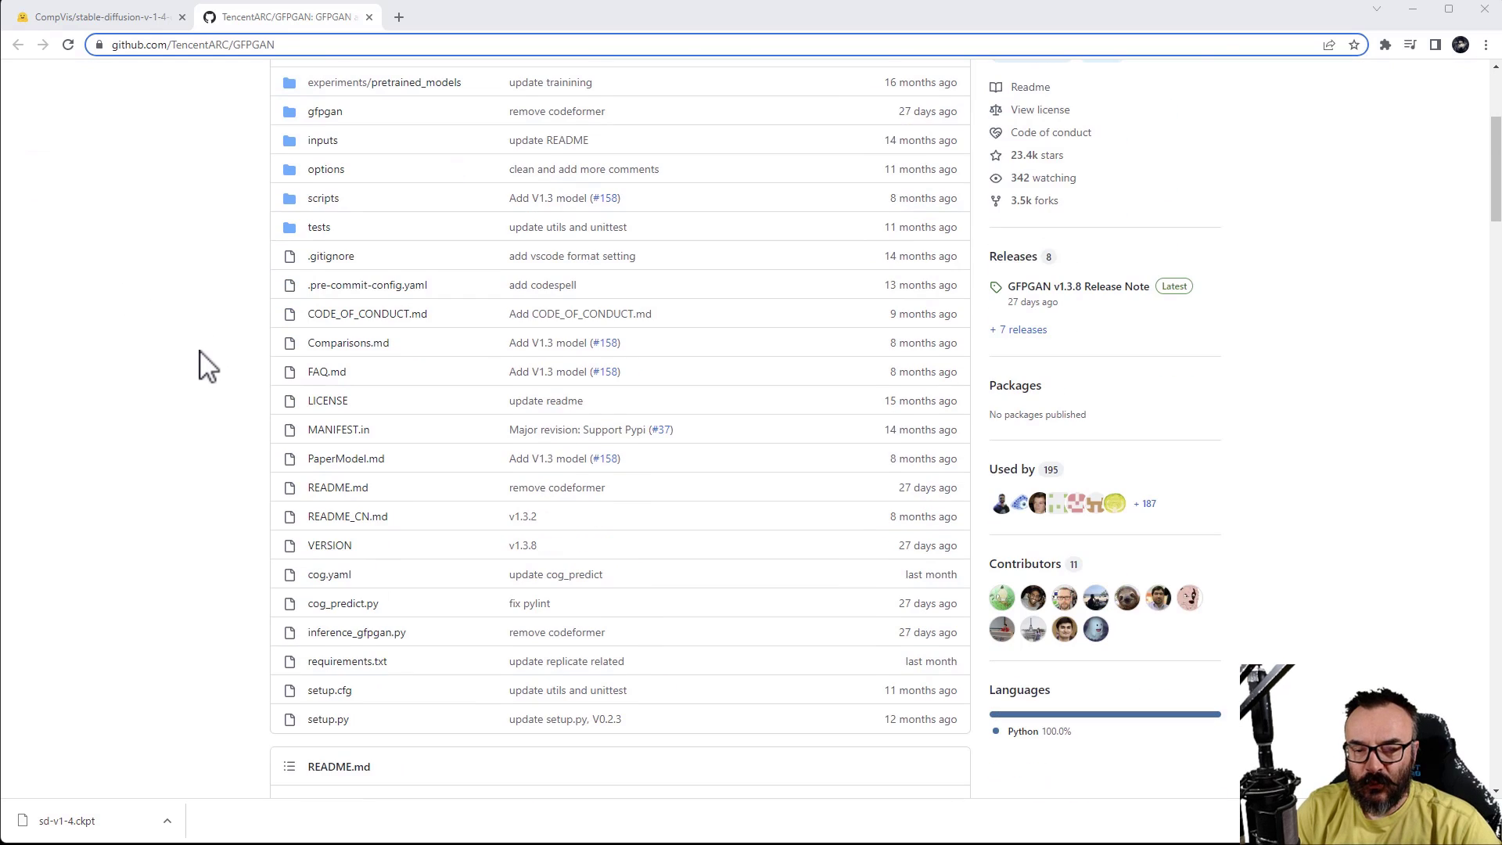
scroll(208, 365, "down", 6)
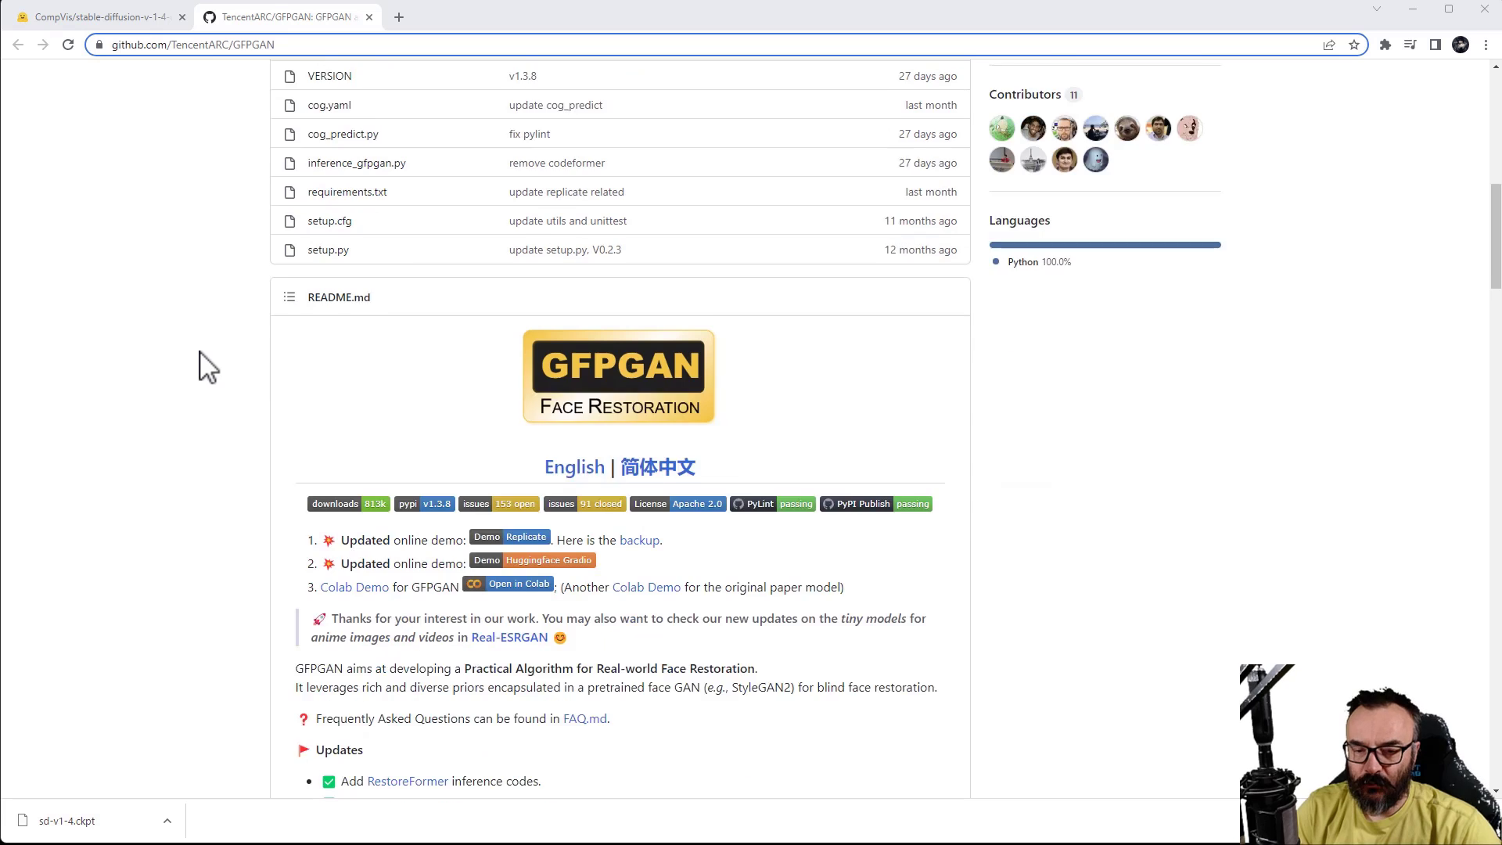
scroll(208, 368, "down", 1)
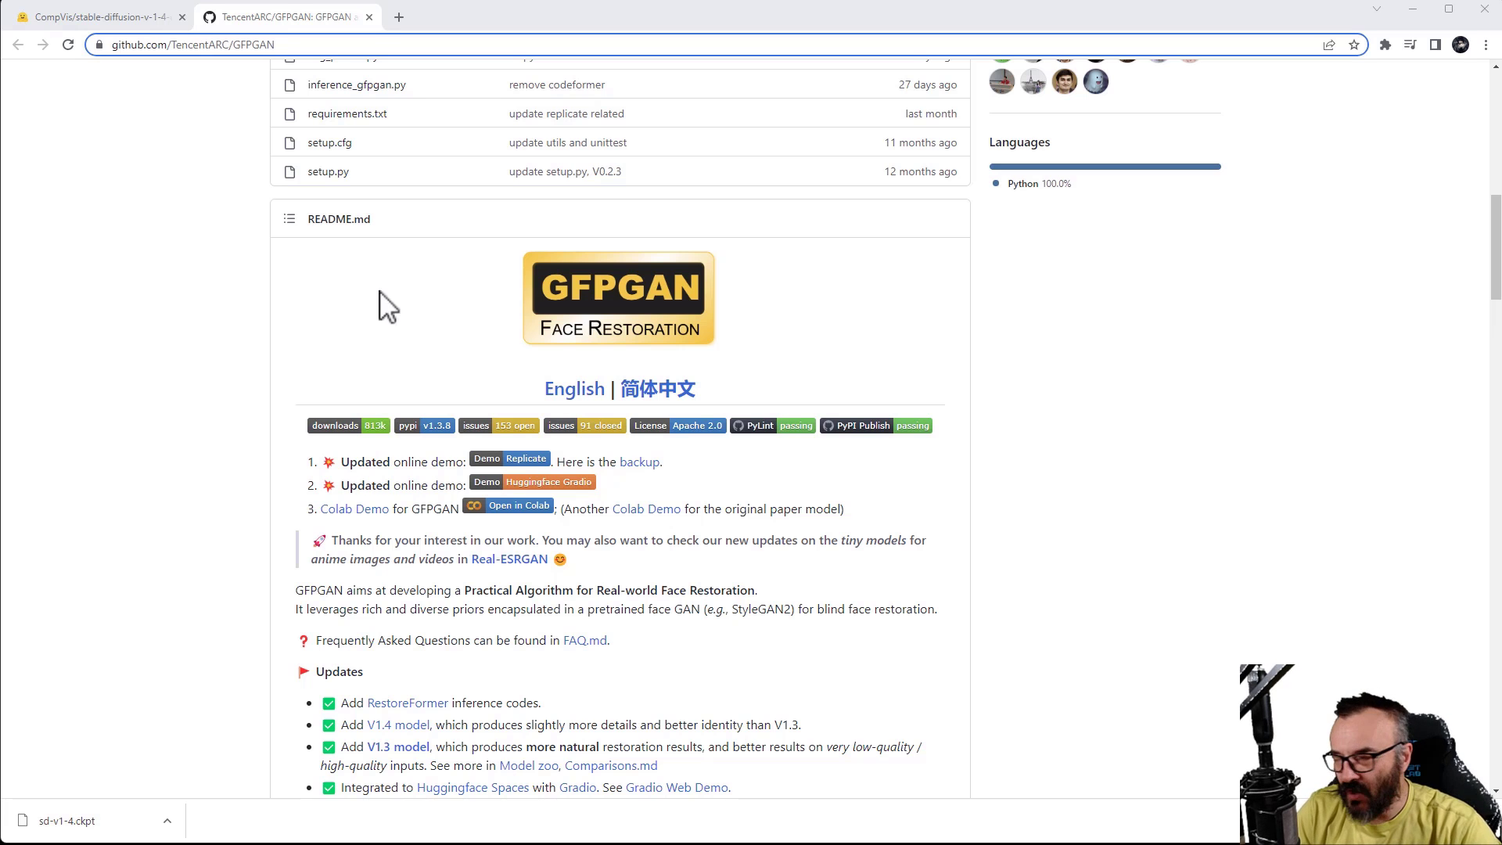
scroll(210, 440, "down", 1)
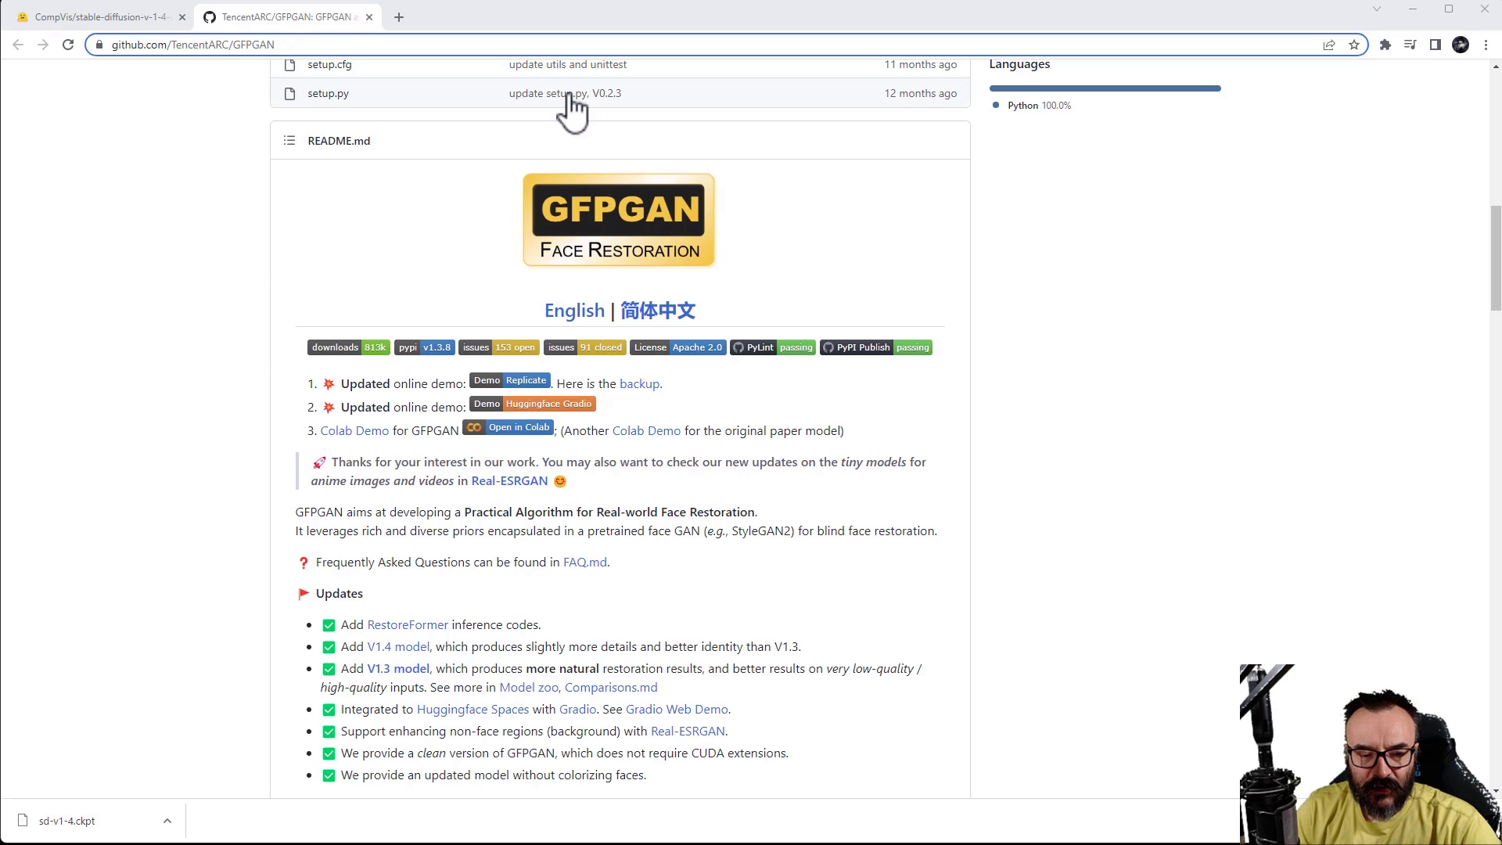
scroll(127, 405, "up", 8)
scroll(127, 405, "down", 8)
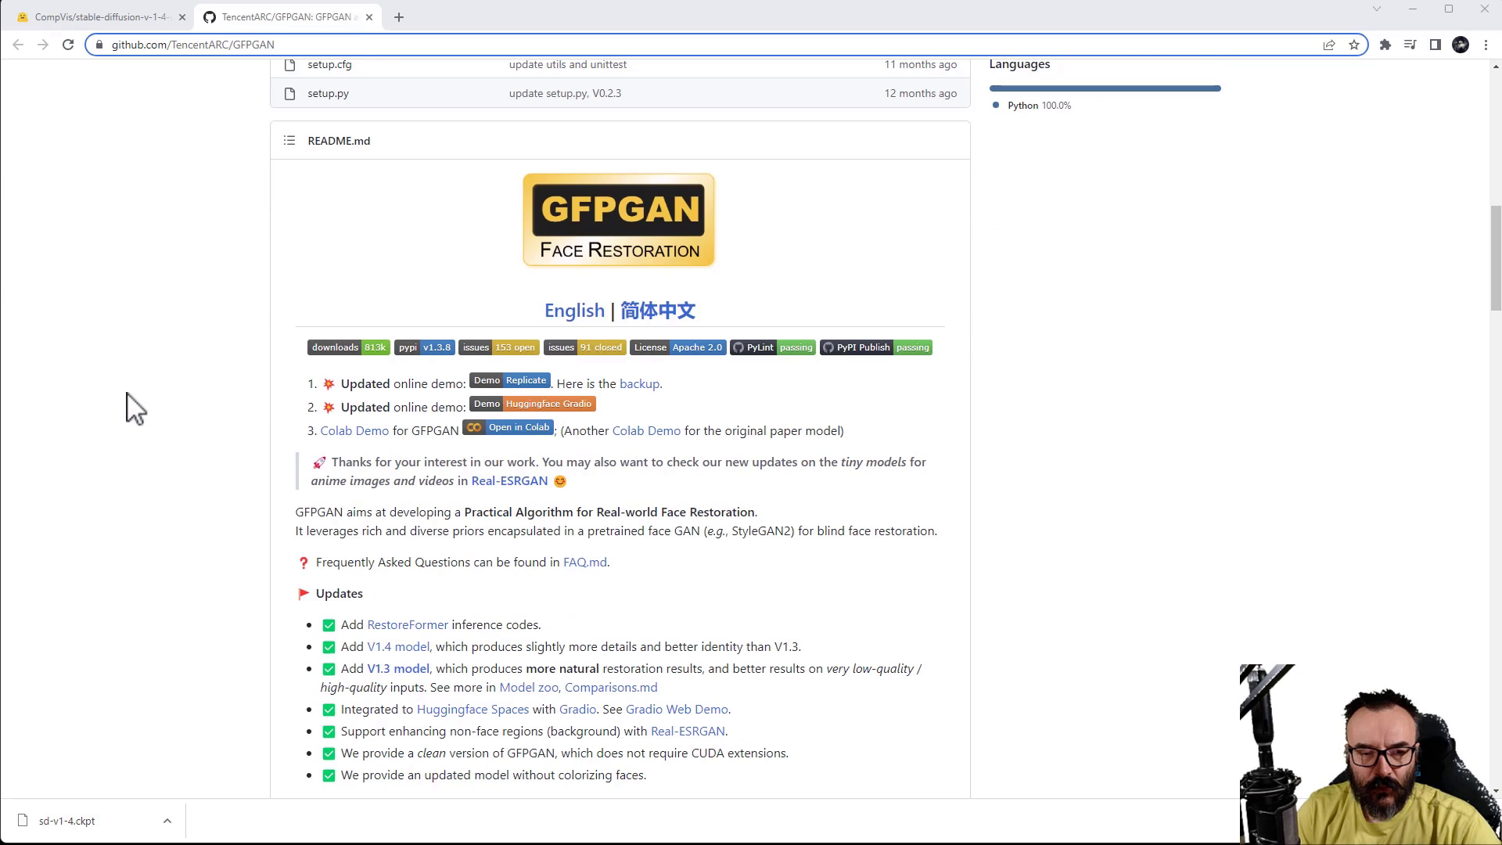
left_click(411, 648)
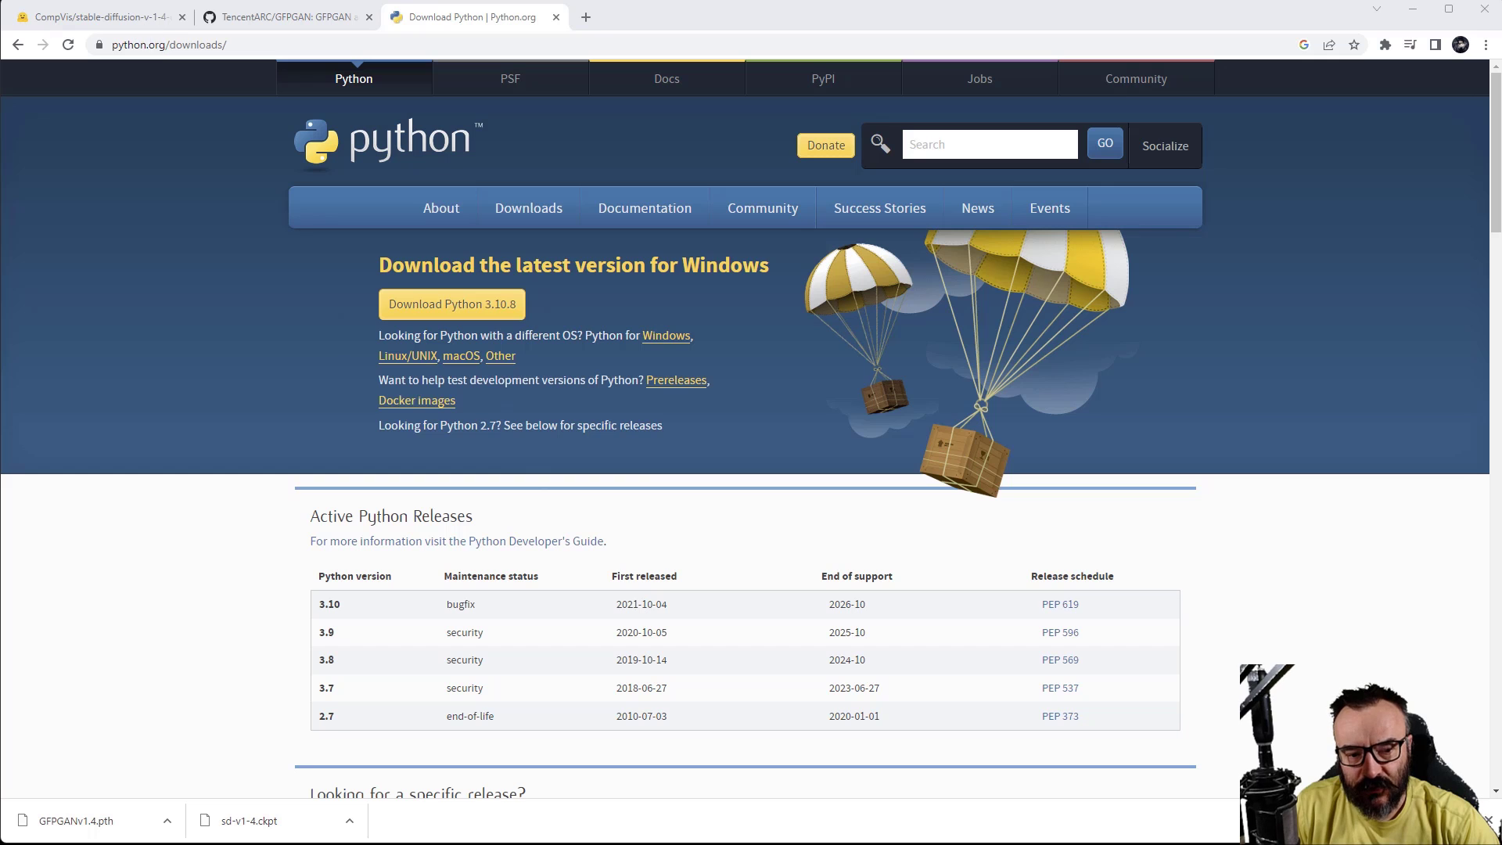
Step: Download Python 3.10.8 for Windows and install it with default settings and python.exe added to PATH
left_click(485, 309)
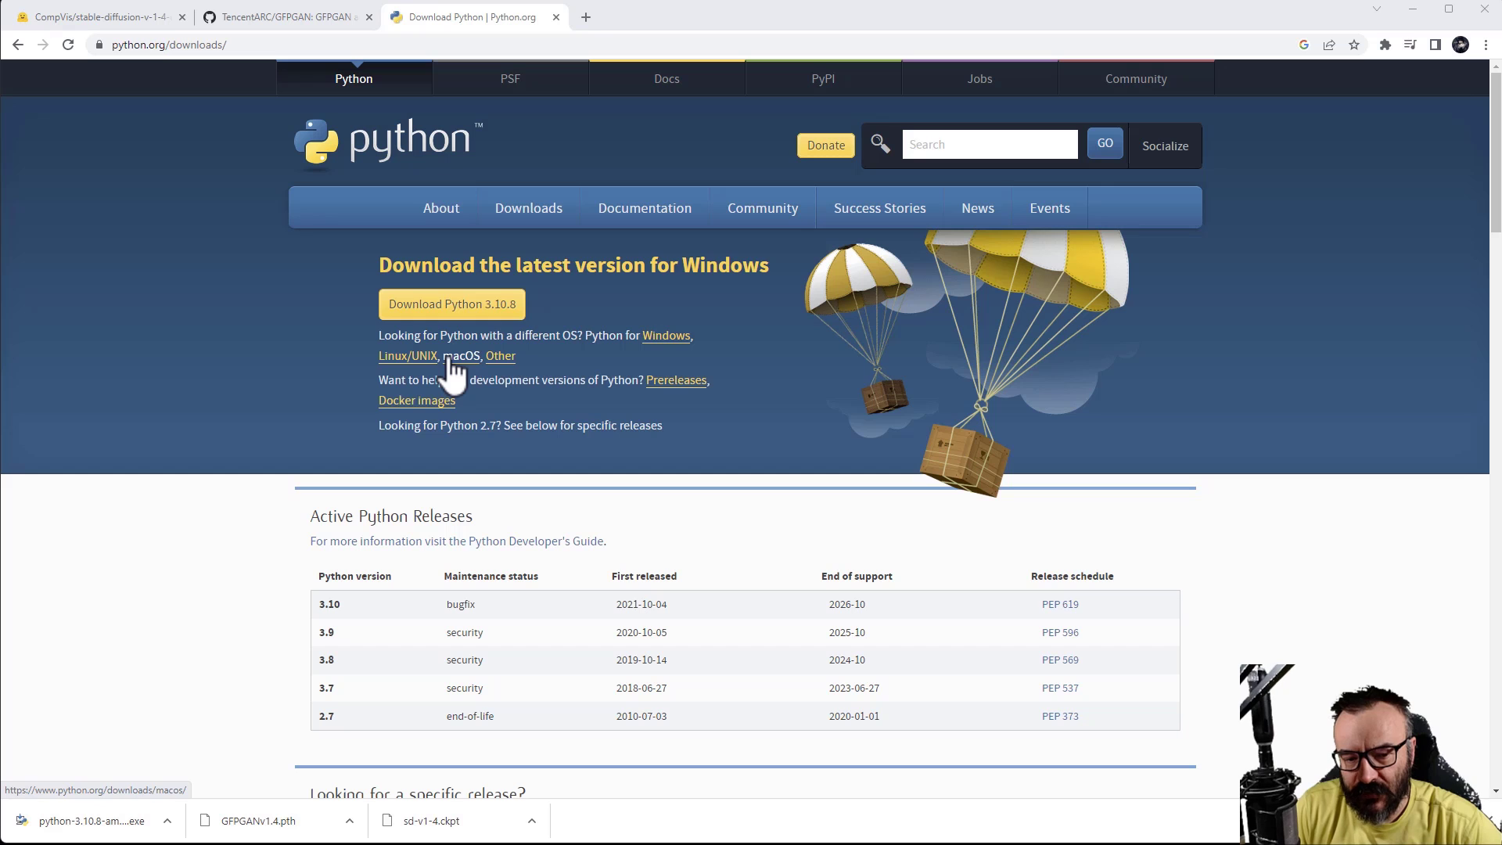
left_click(86, 821)
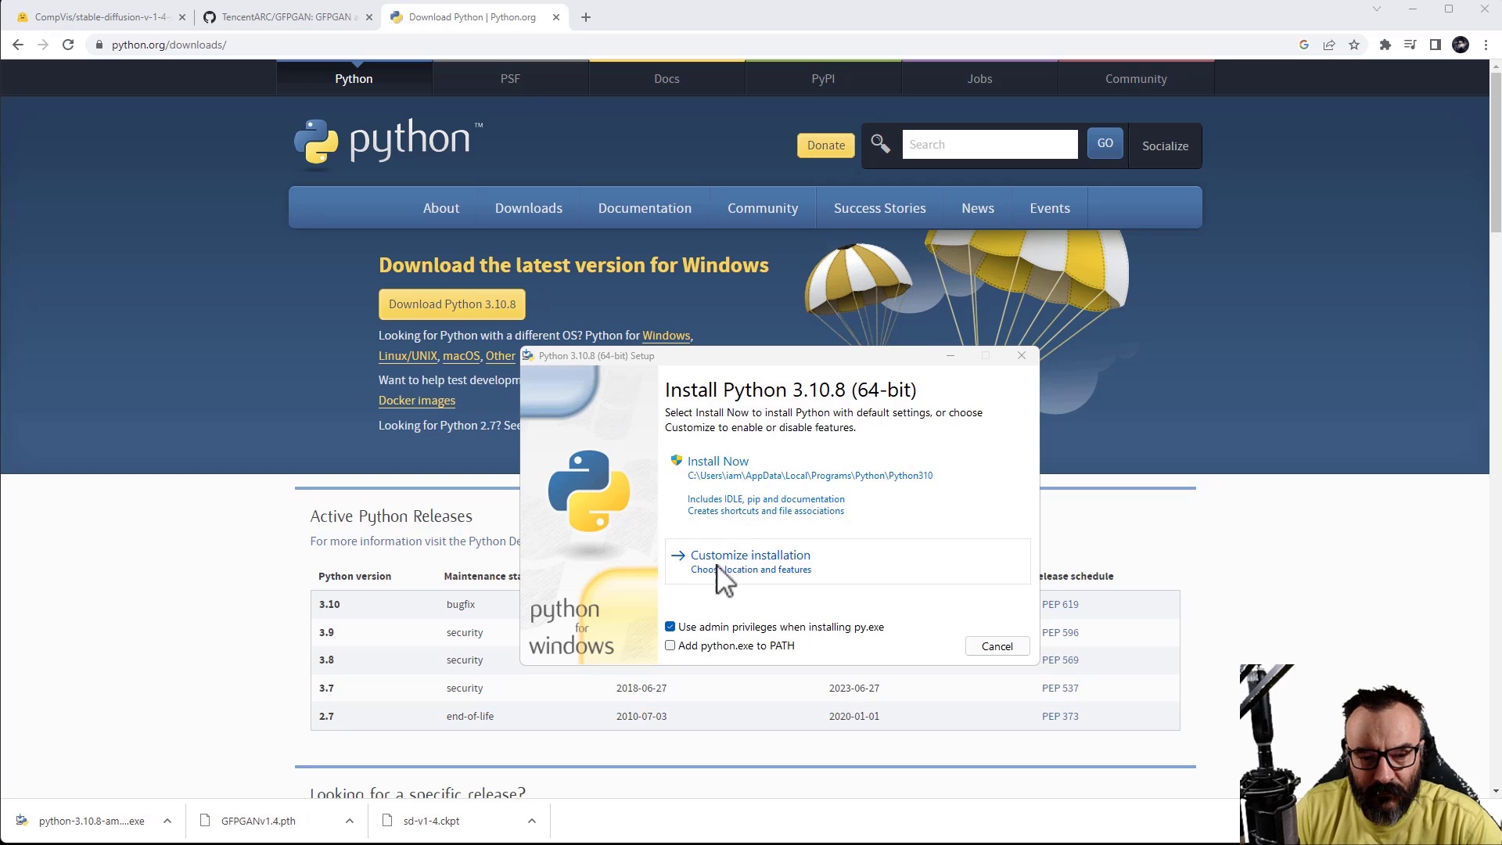
left_click(678, 647)
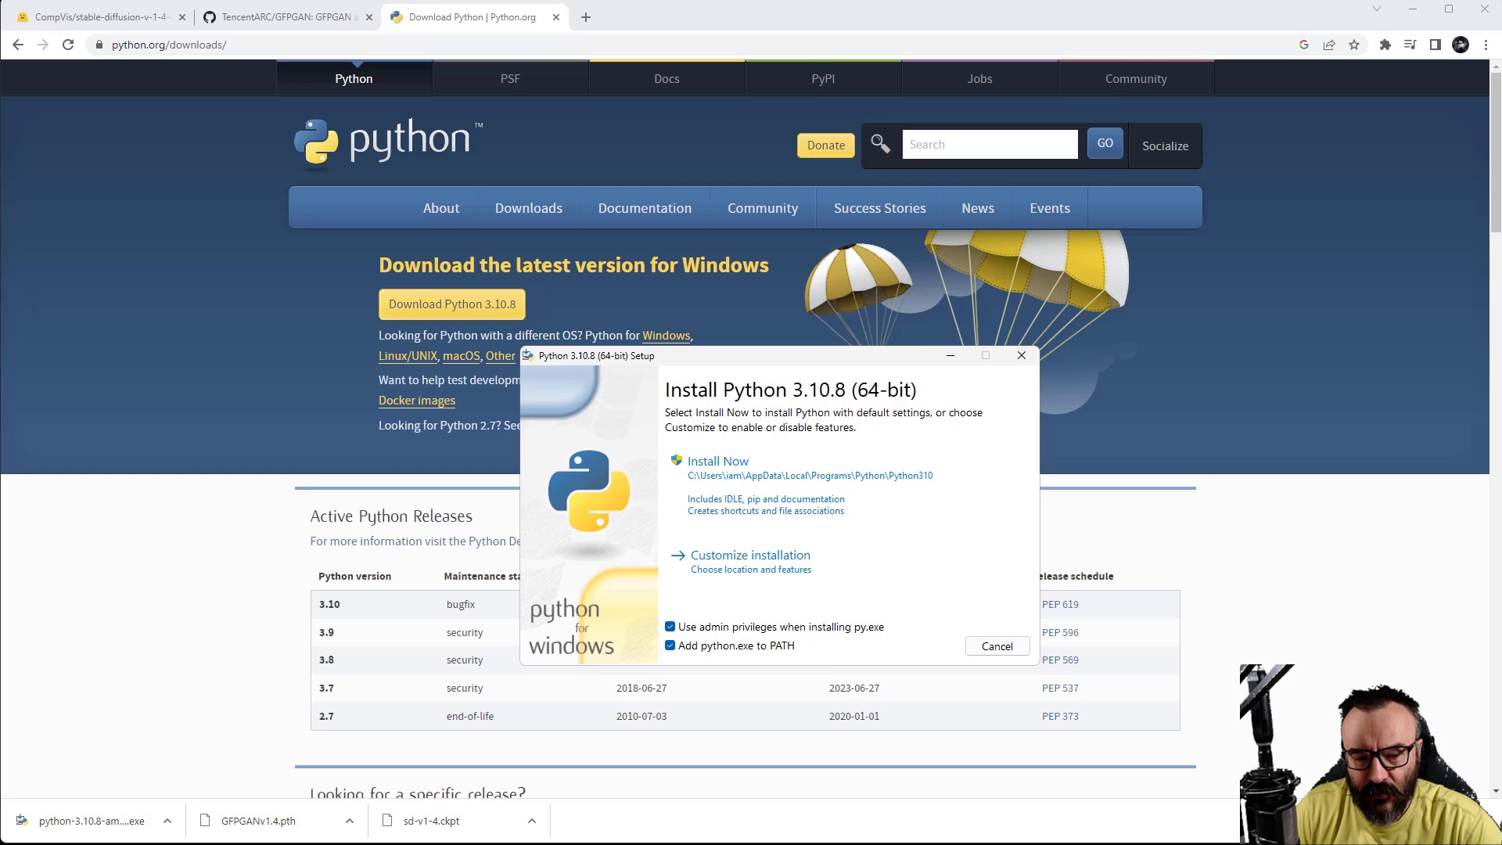
left_click(719, 460)
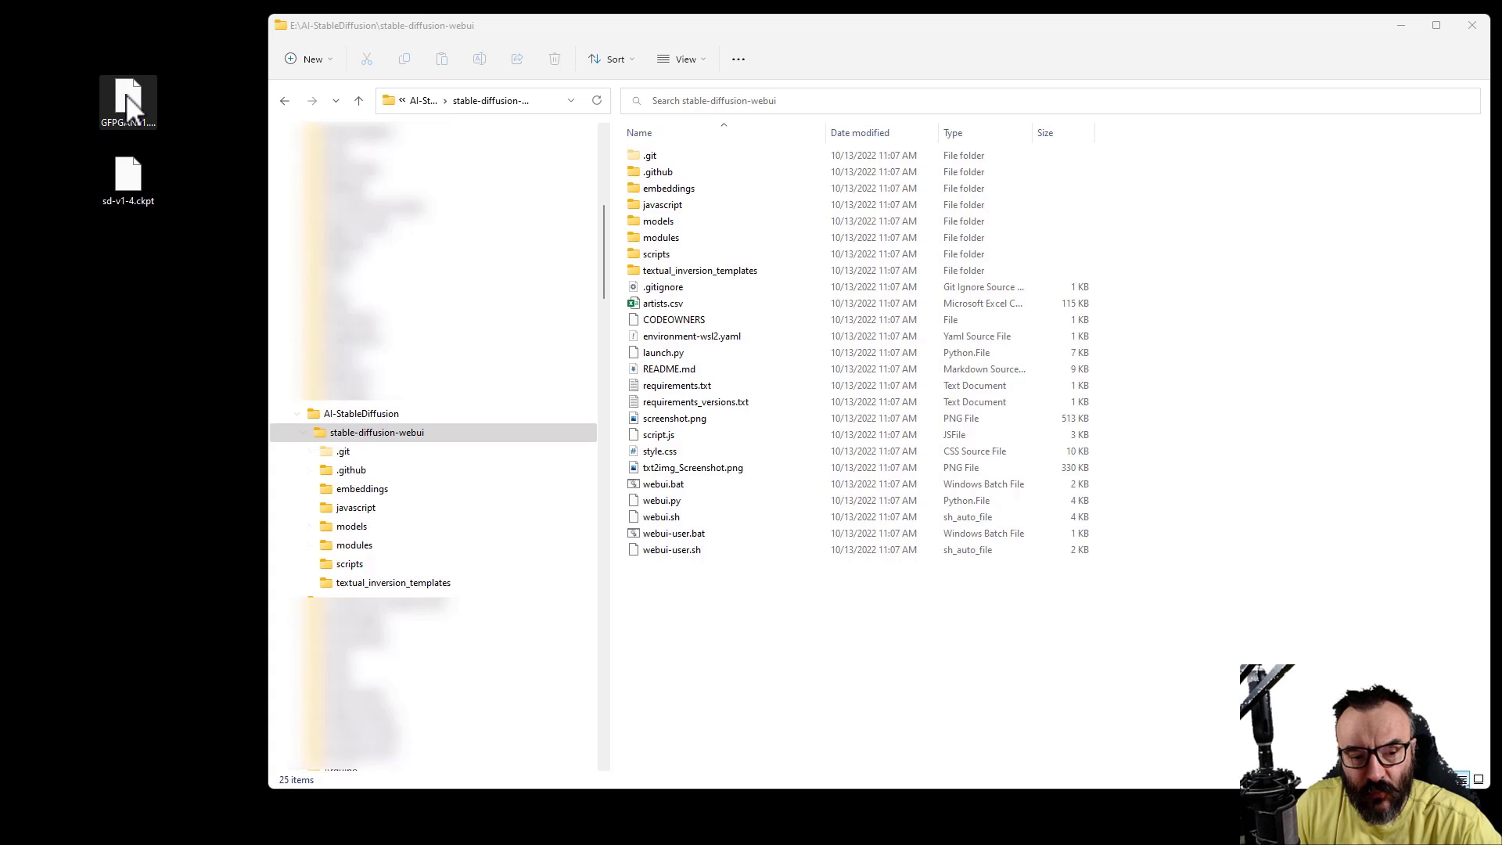
Step: Move GFPGANv1.4.pth from the desktop into the stable-diffusion-webui folder and sd-v1-4.ckpt into its models\Stable-diffusion subfolder
left_click_drag(126, 98, 741, 630)
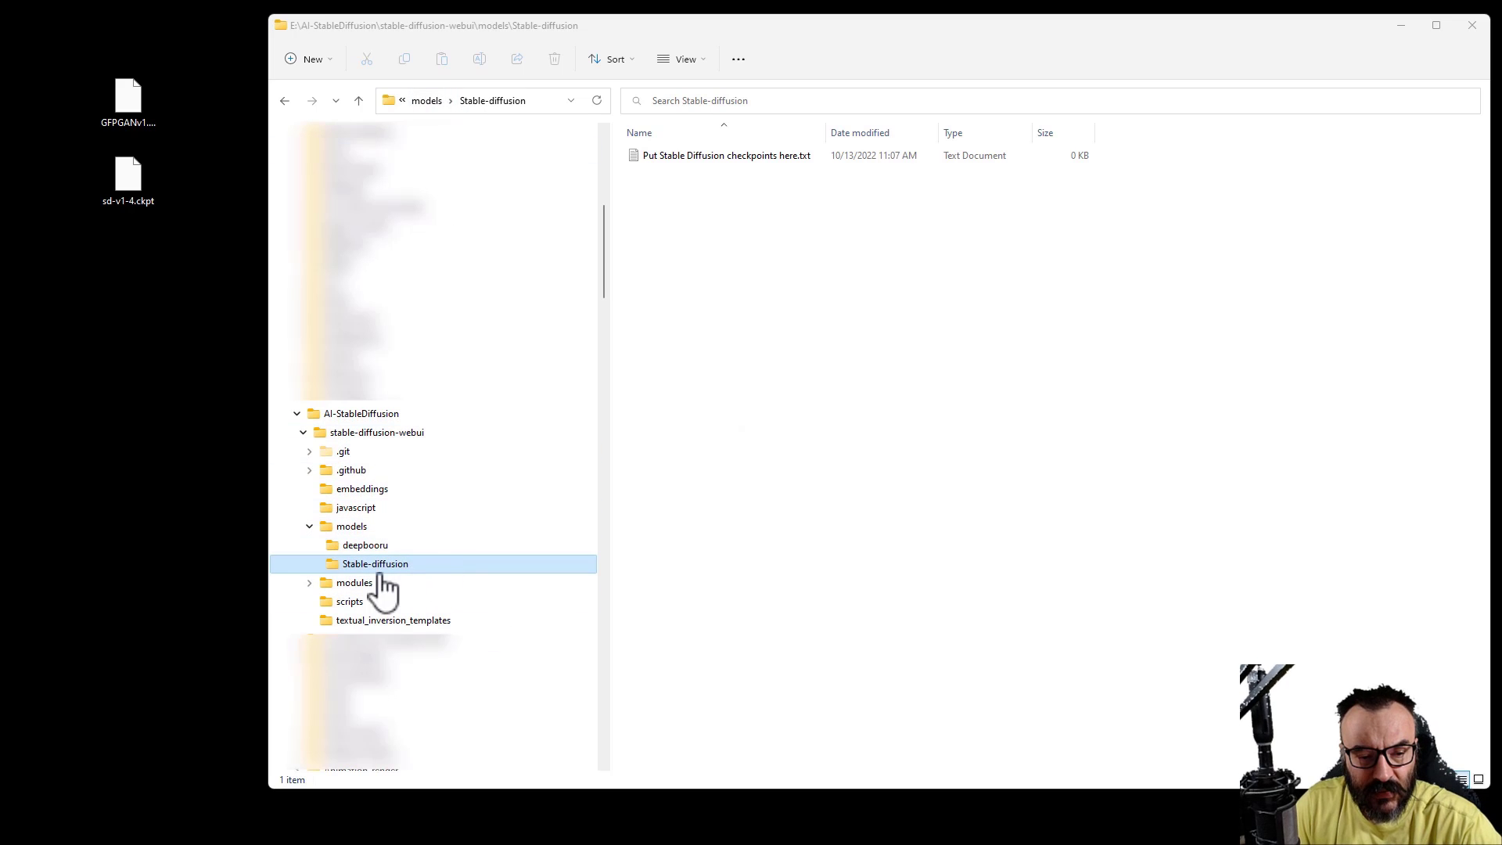
left_click_drag(121, 182, 835, 342)
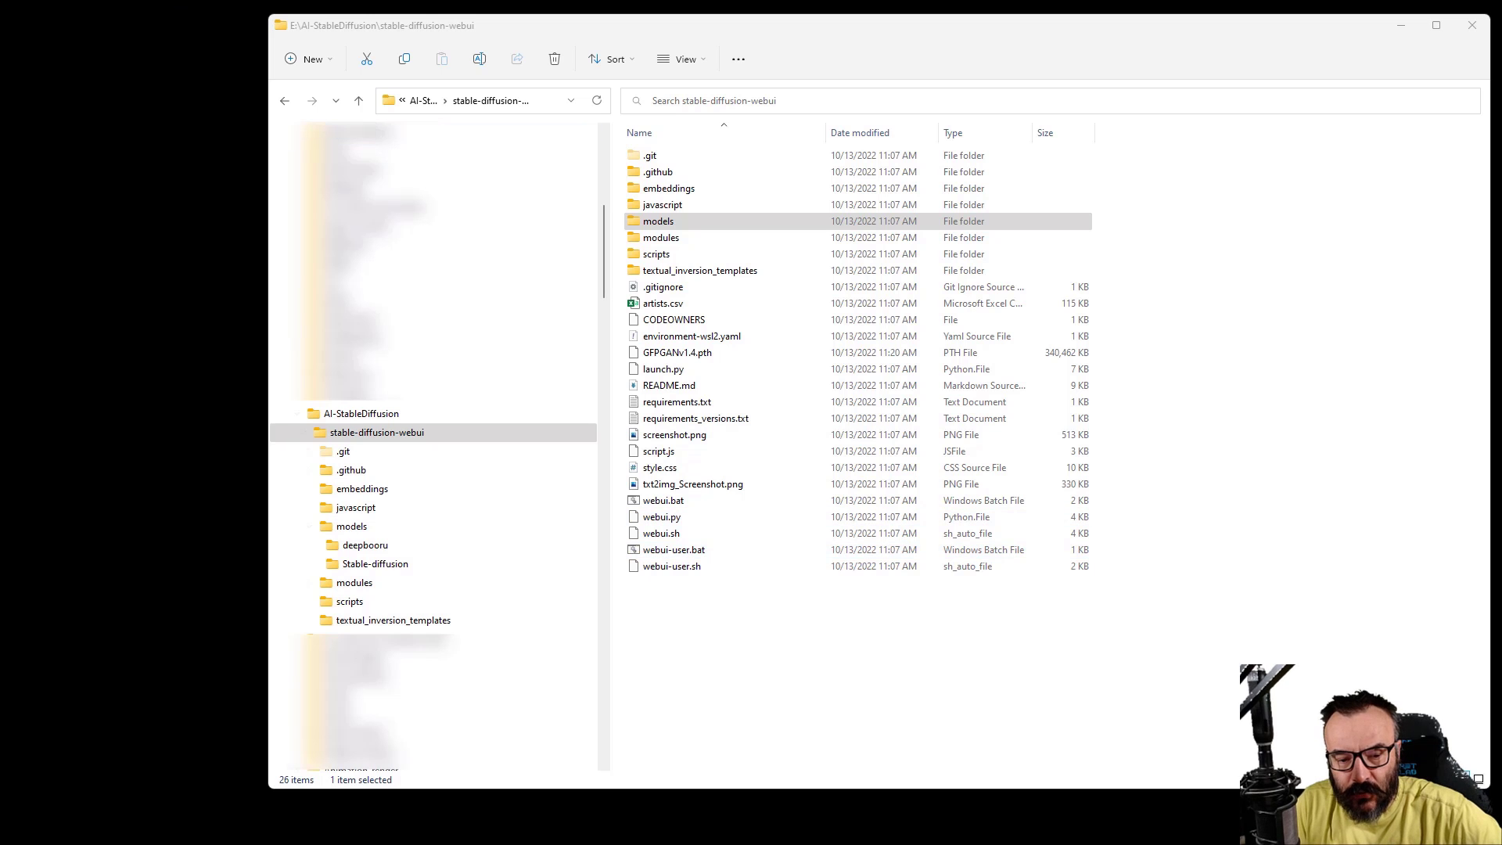
Step: Run webui-user.bat from the stable-diffusion-webui folder to install the dependencies and start the web UI
double_click(674, 552)
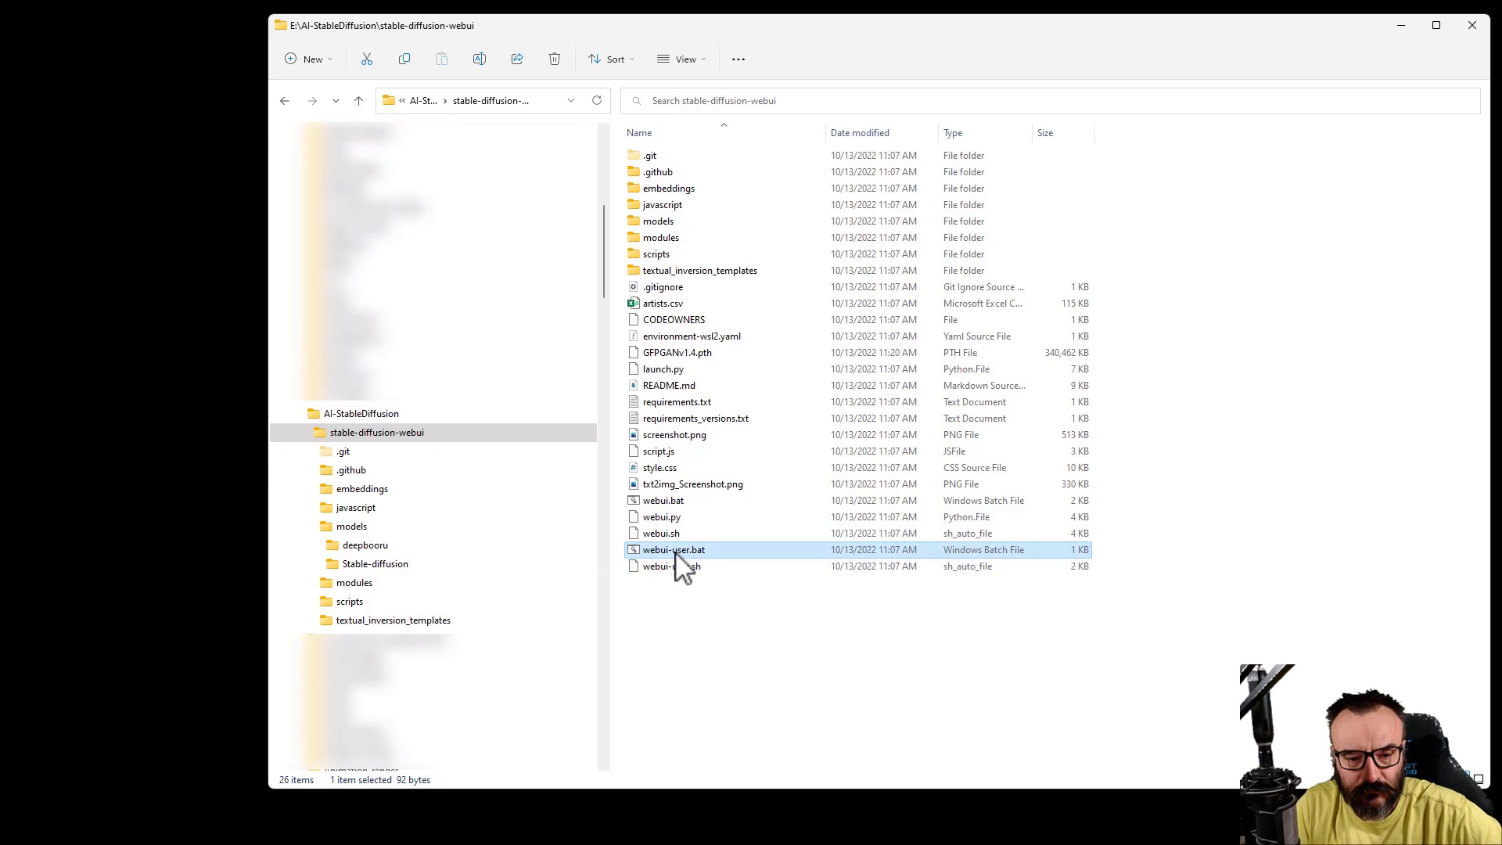
left_click_drag(87, 78, 553, 99)
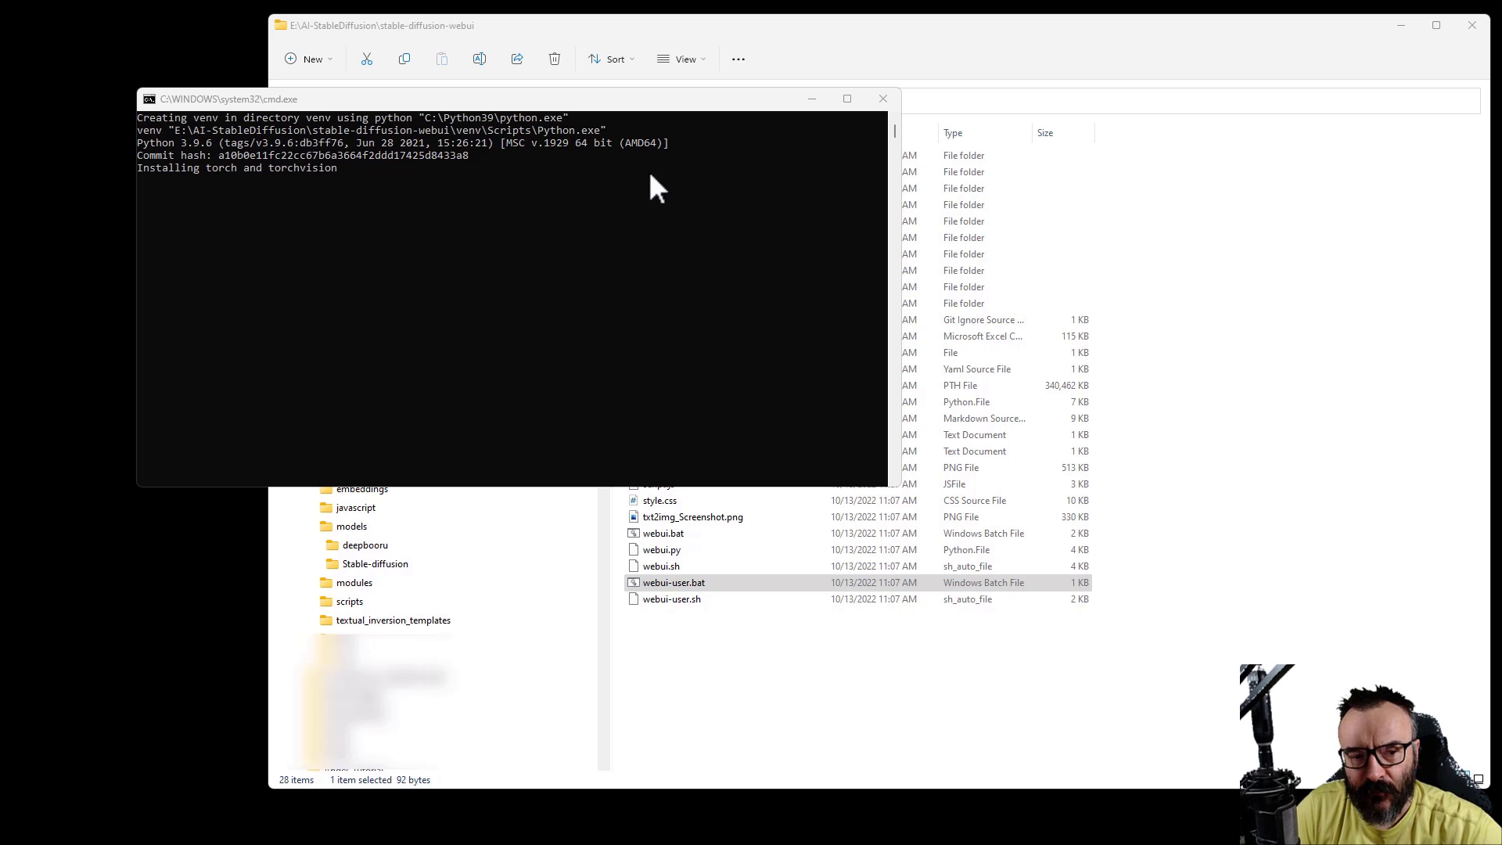
left_click(602, 101)
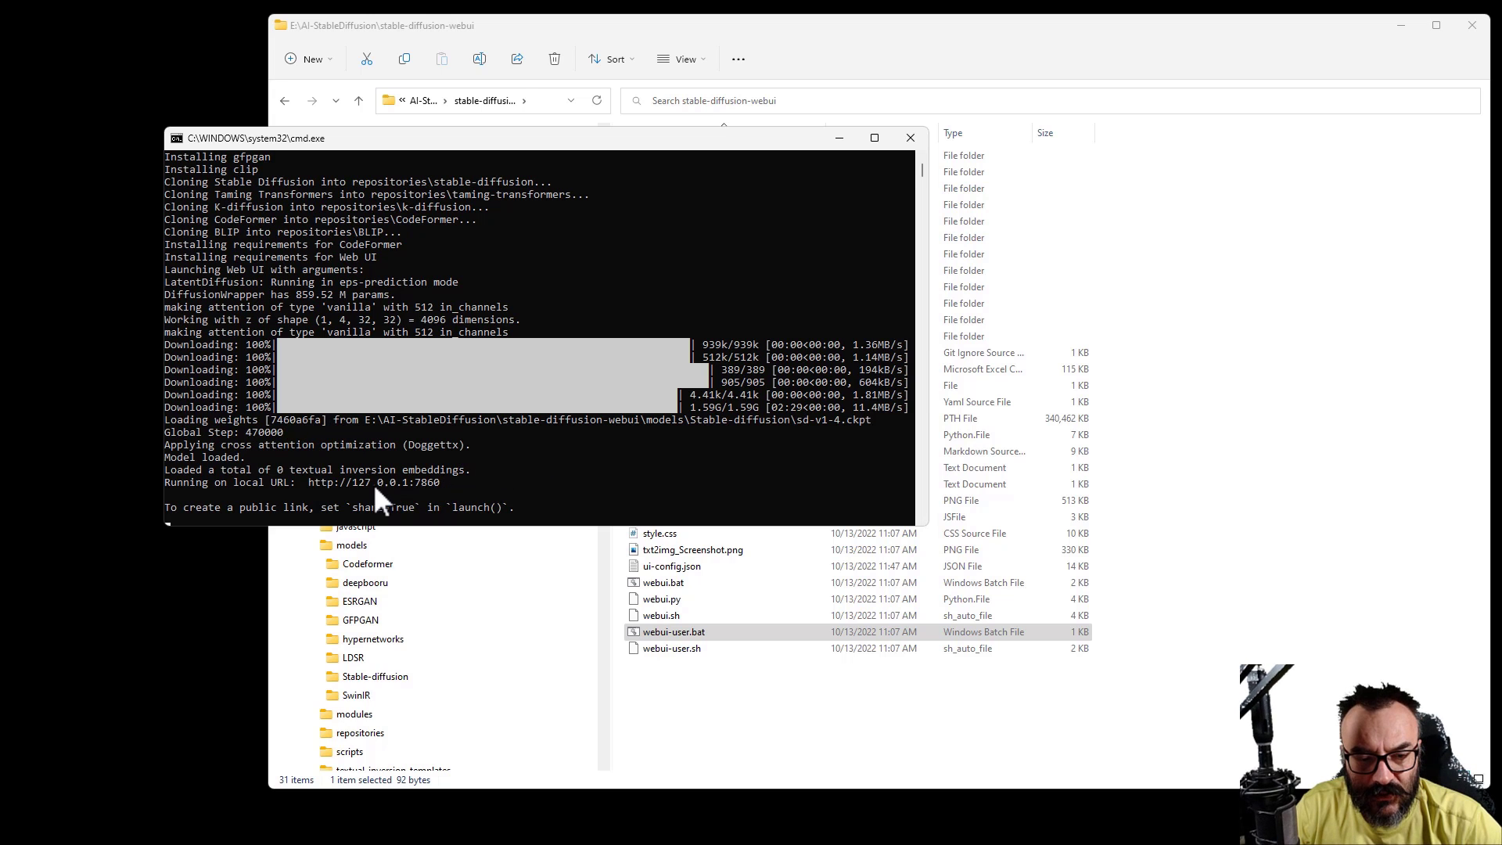
left_click(305, 482)
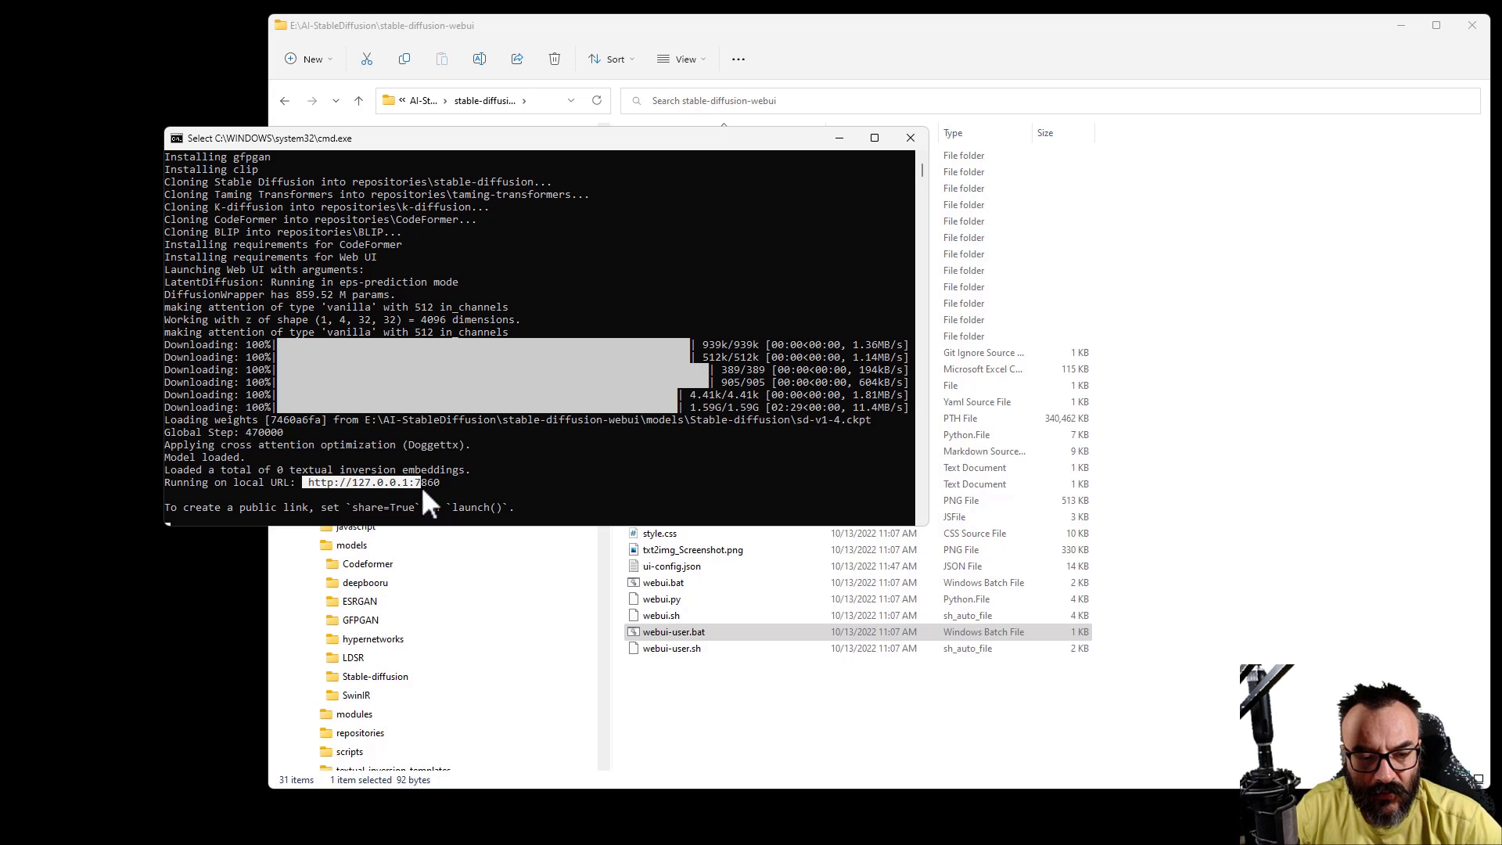
left_click(316, 484)
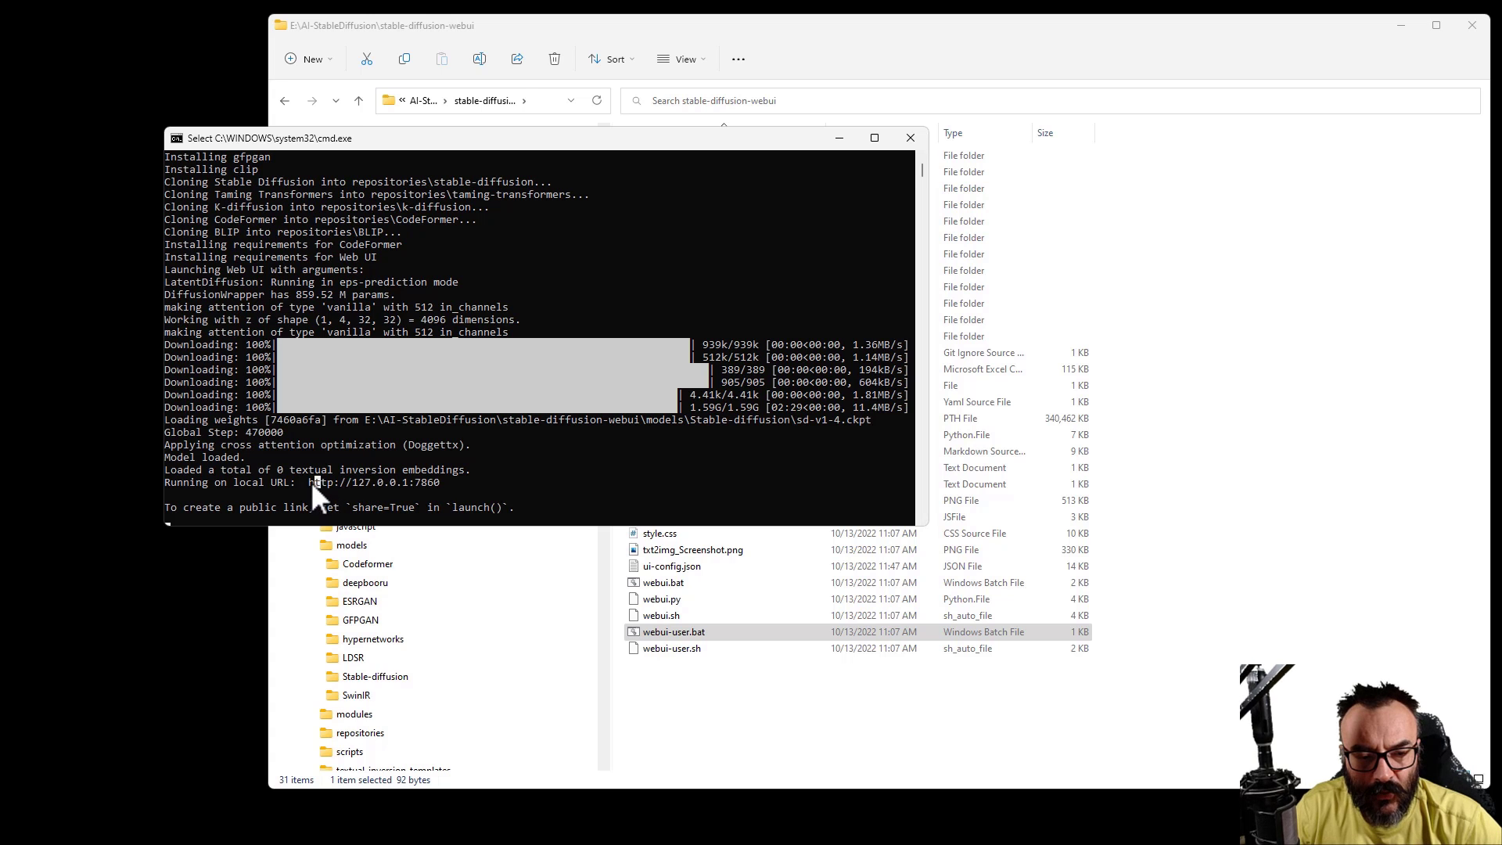
left_click_drag(308, 481, 436, 491)
left_click(436, 483)
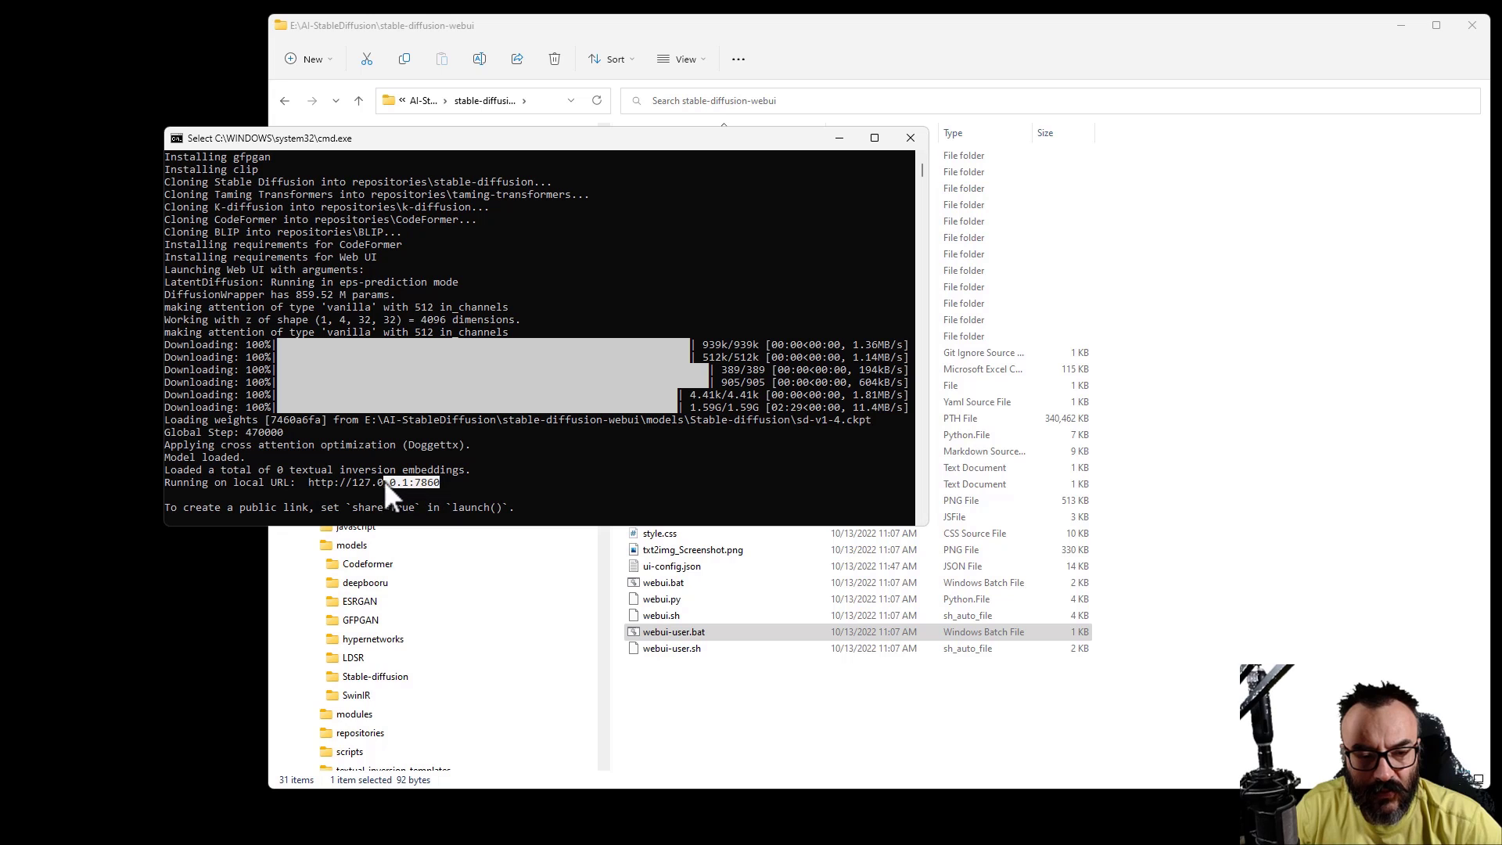
right_click(424, 485)
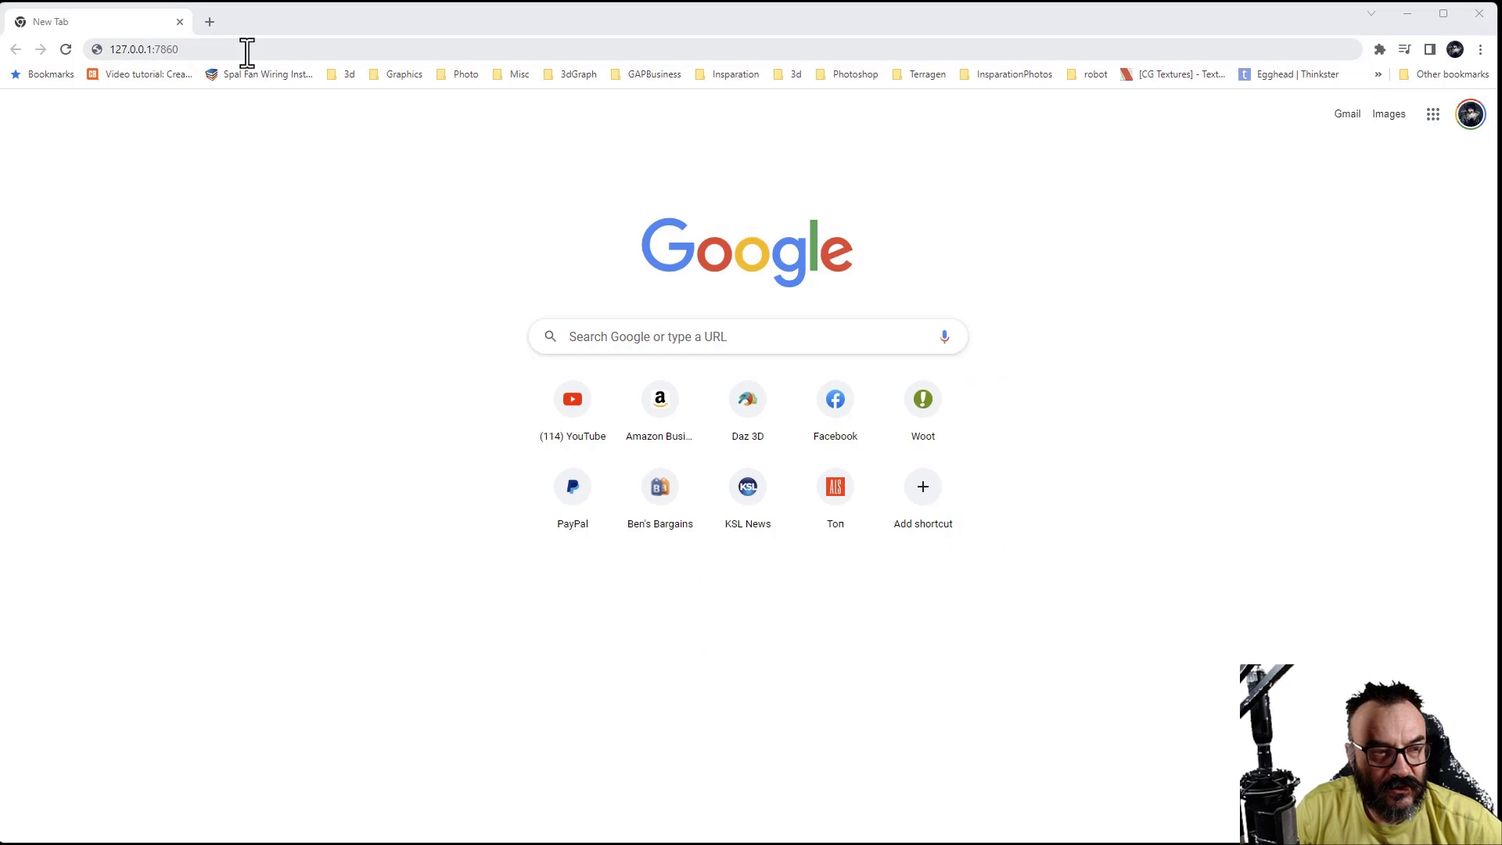
Step: Open the web UI in the browser at 127.0.0.1:7860
left_click(246, 50)
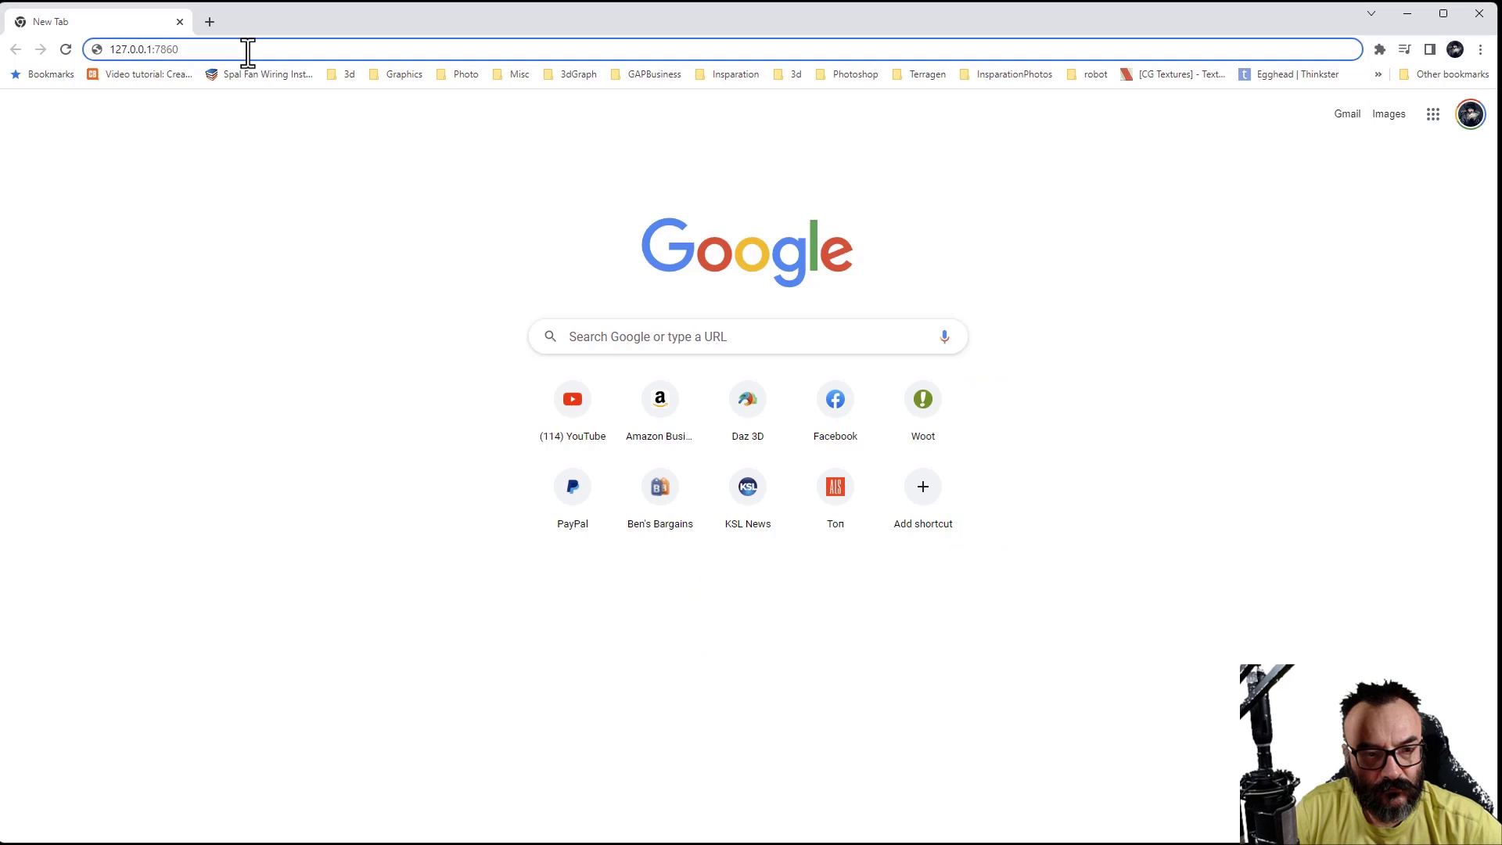
key("Return")
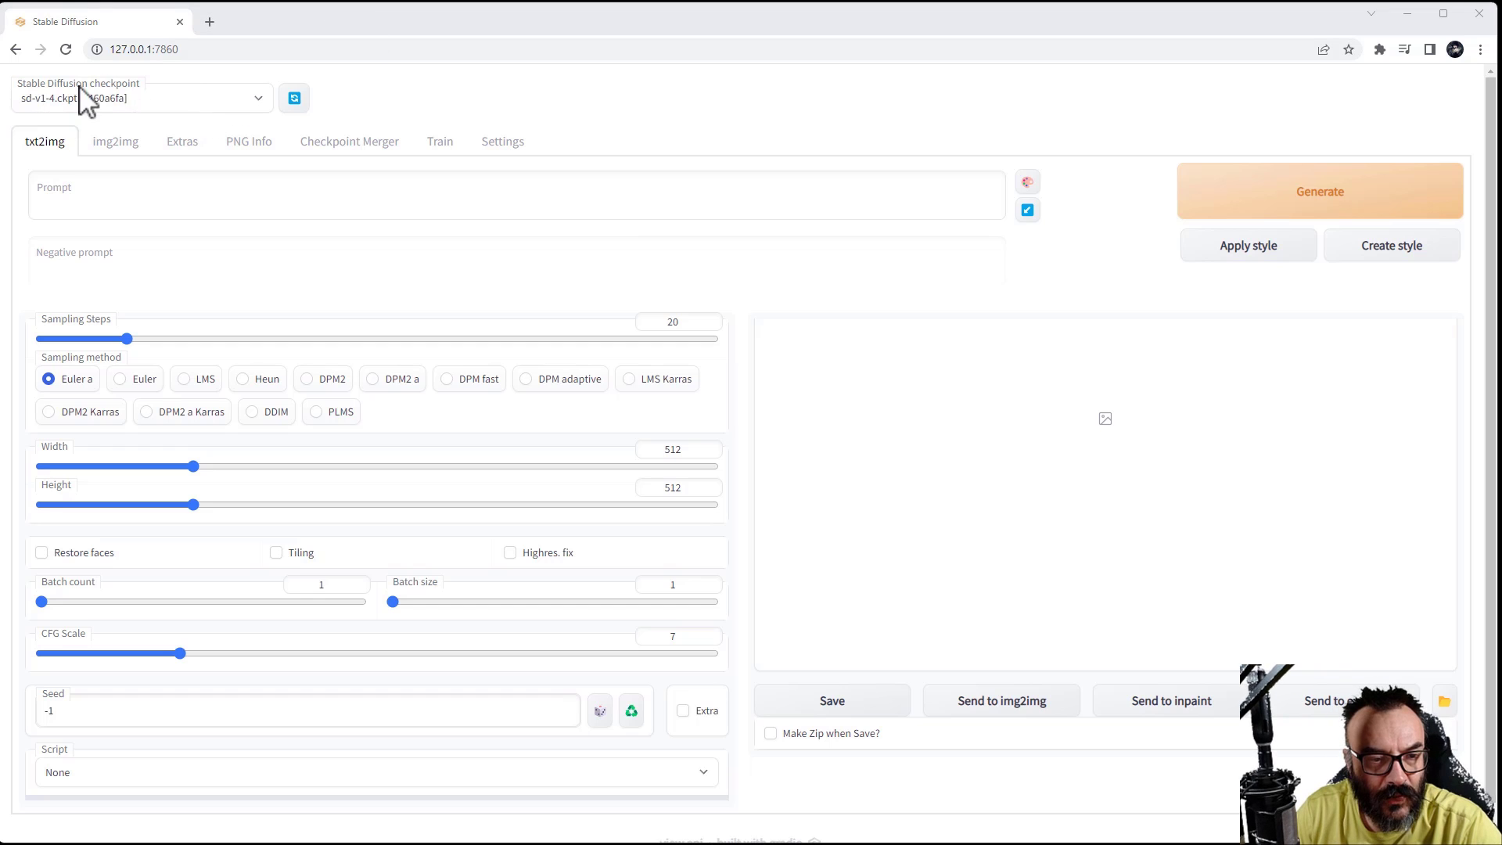
Step: Generate a txt2img image from the prompt "old house in the village" with 92 sampling steps
left_click(146, 205)
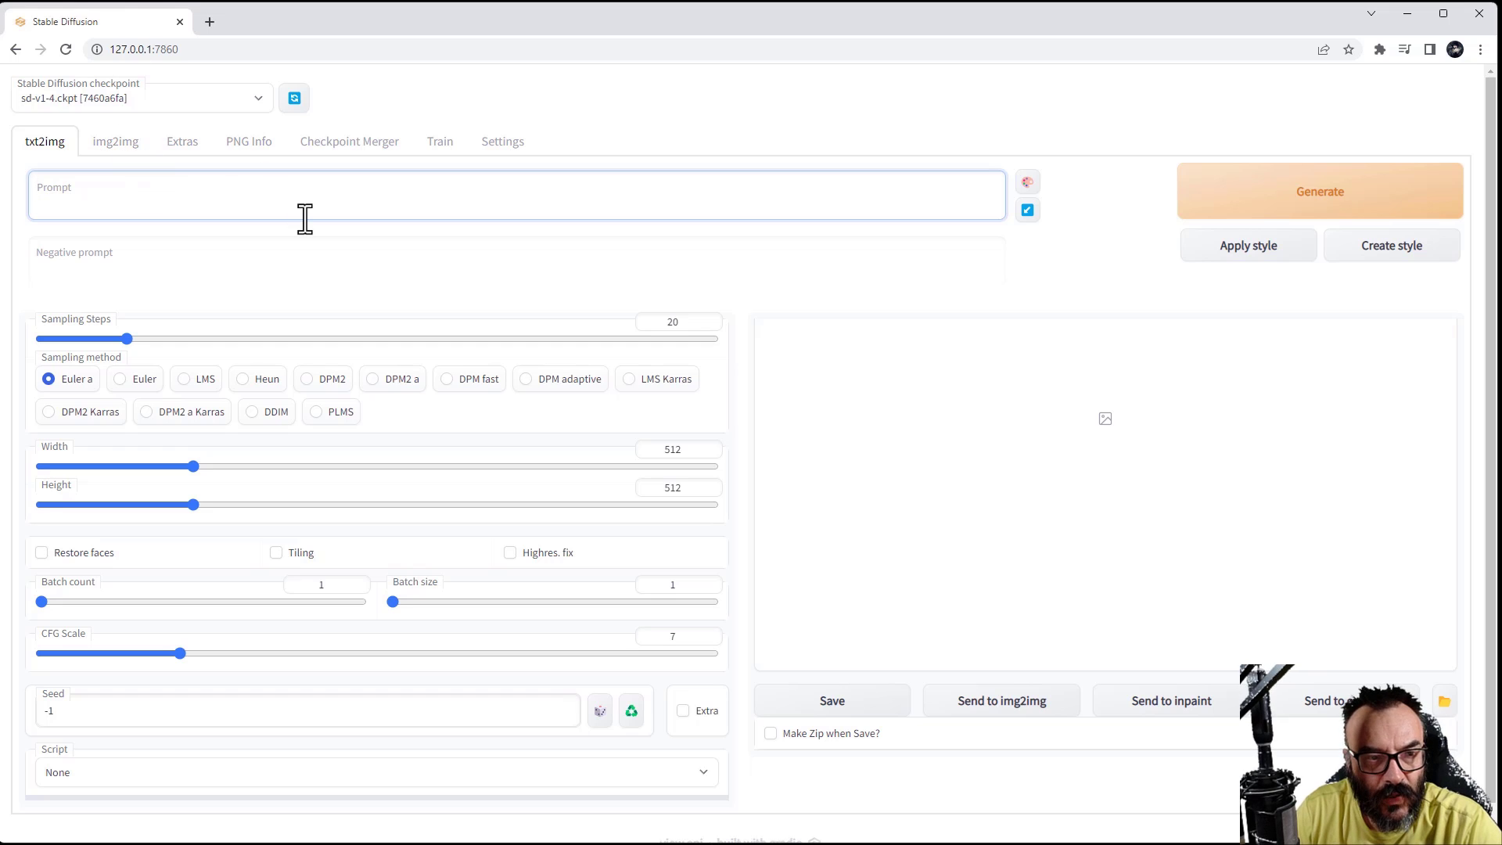
type("ol")
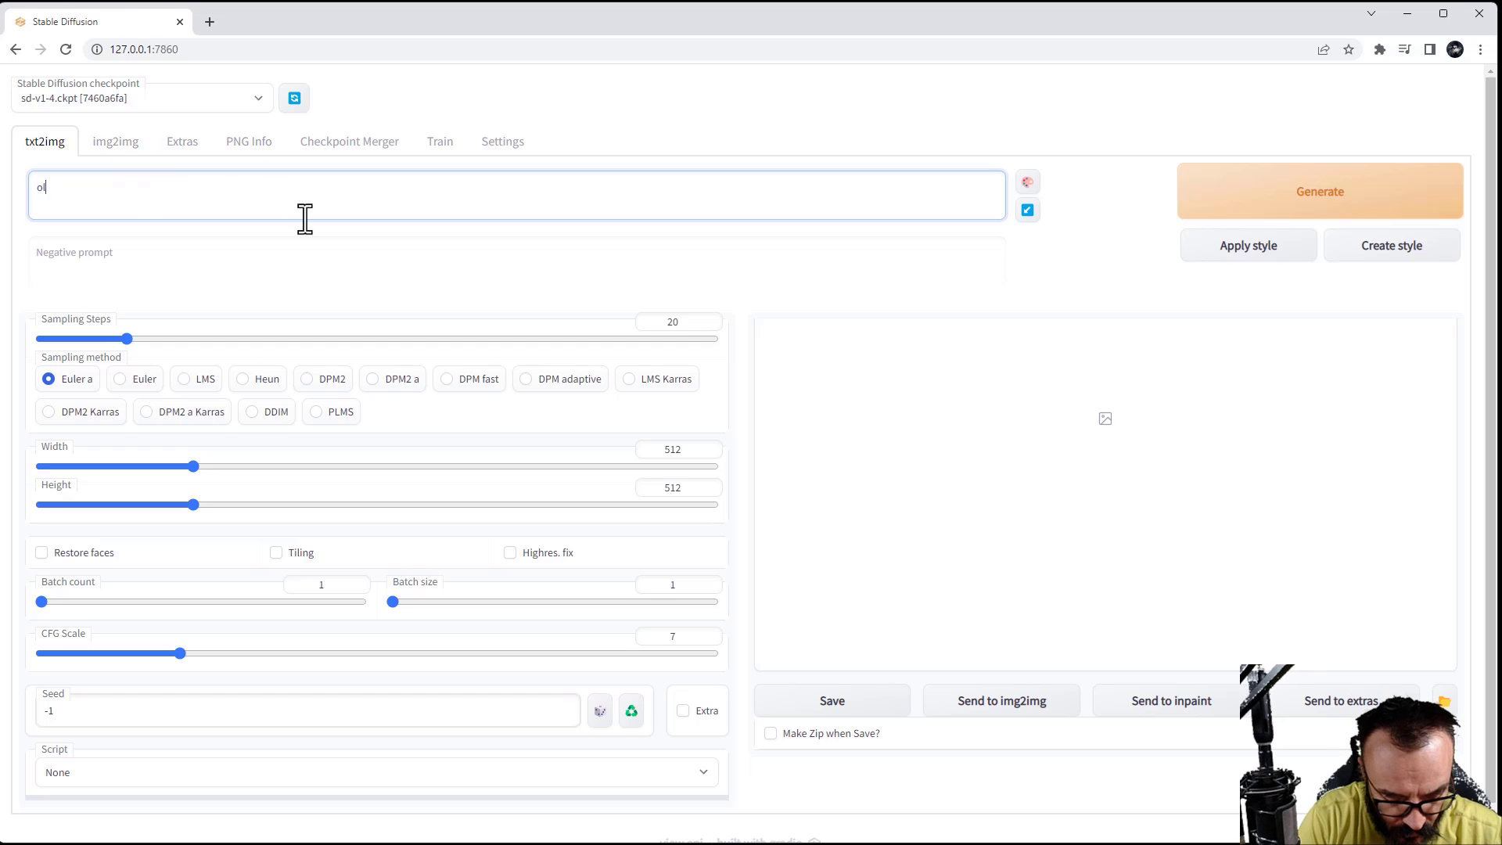
type("d house ")
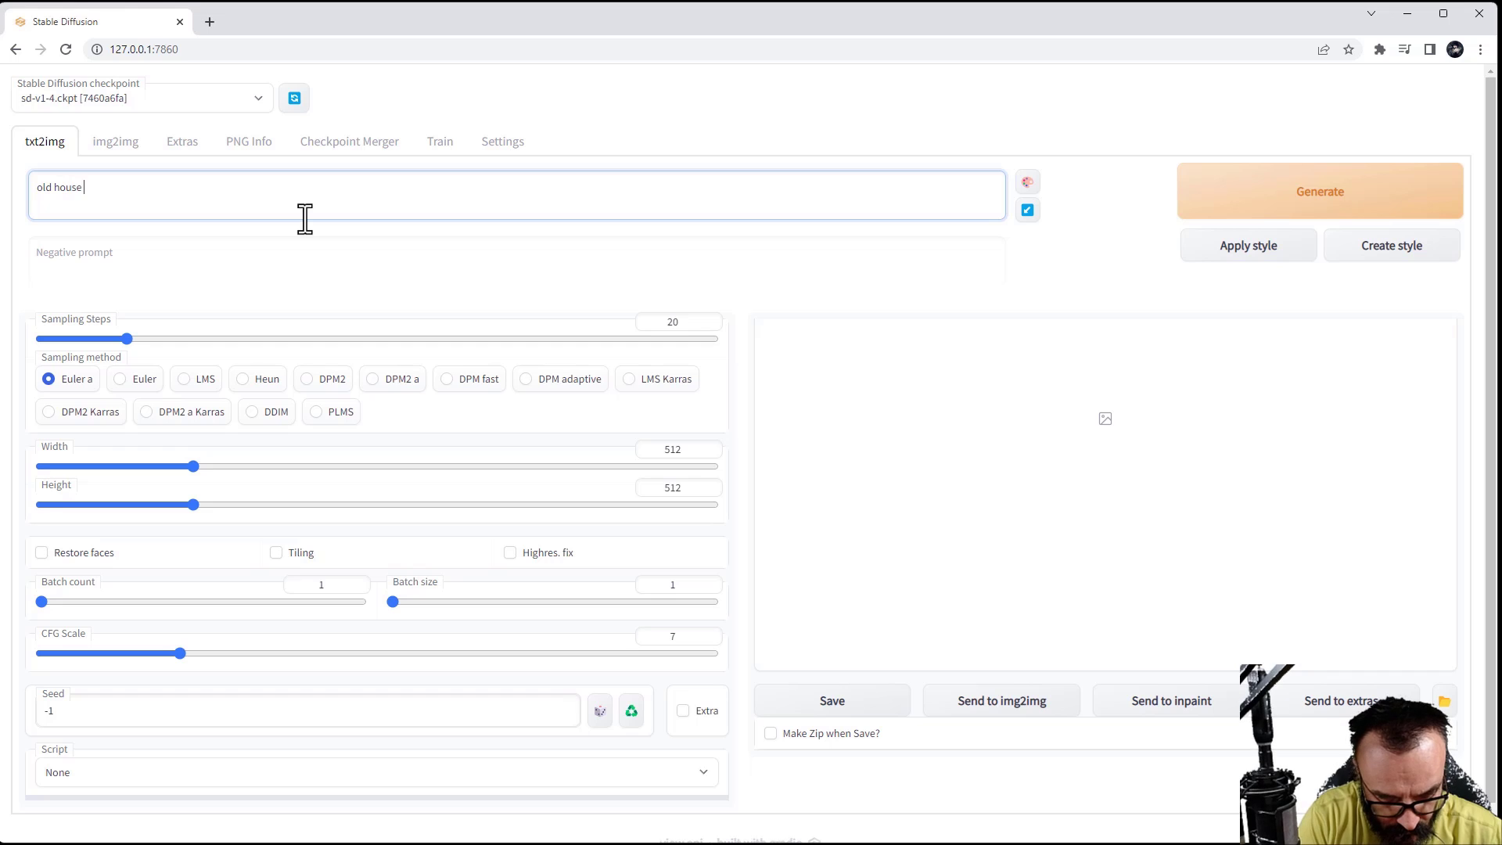
type("in the vi")
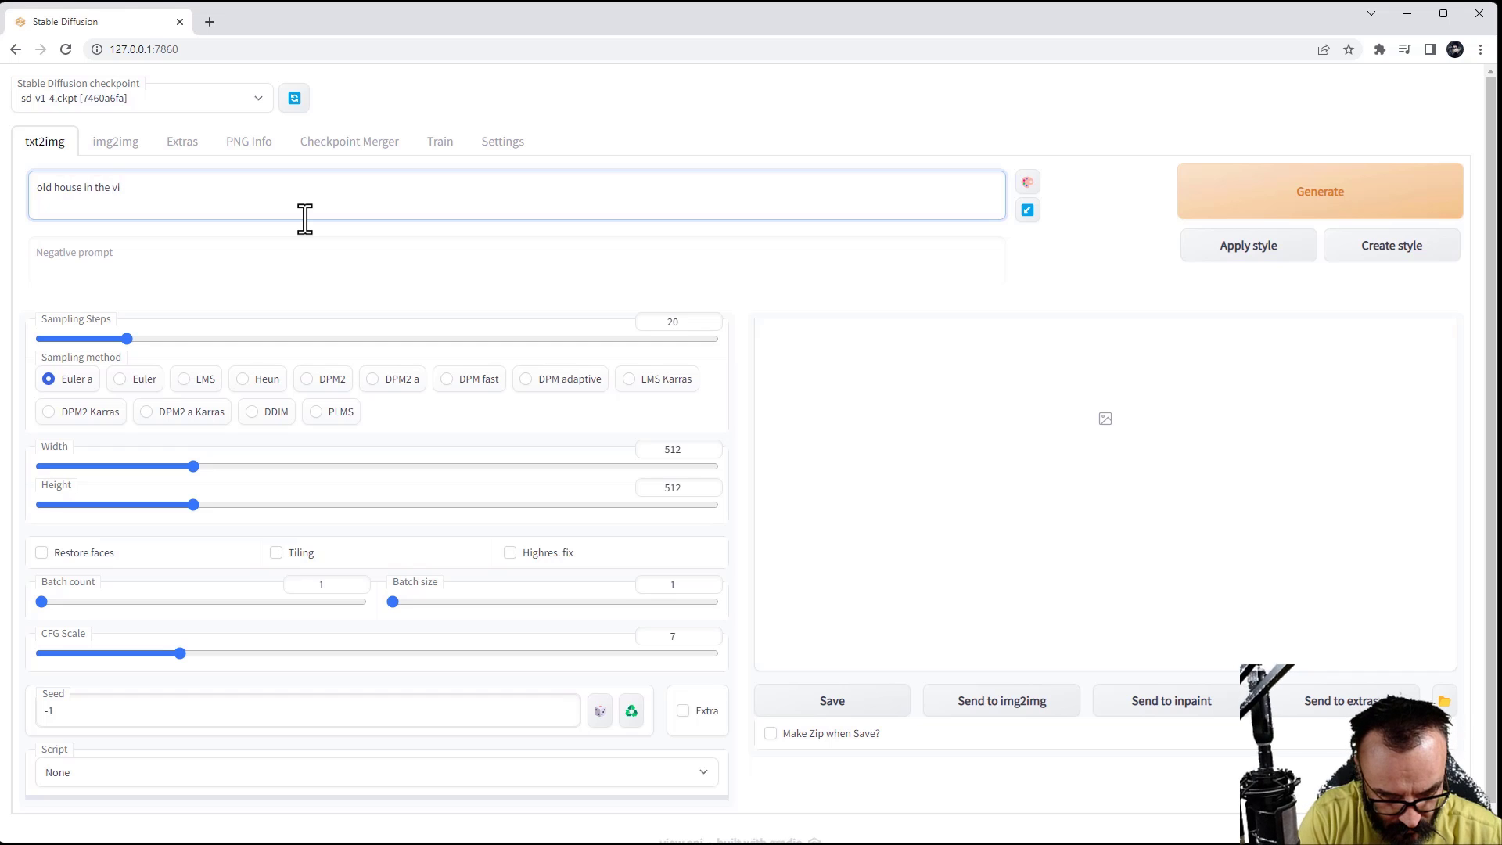
type("llage")
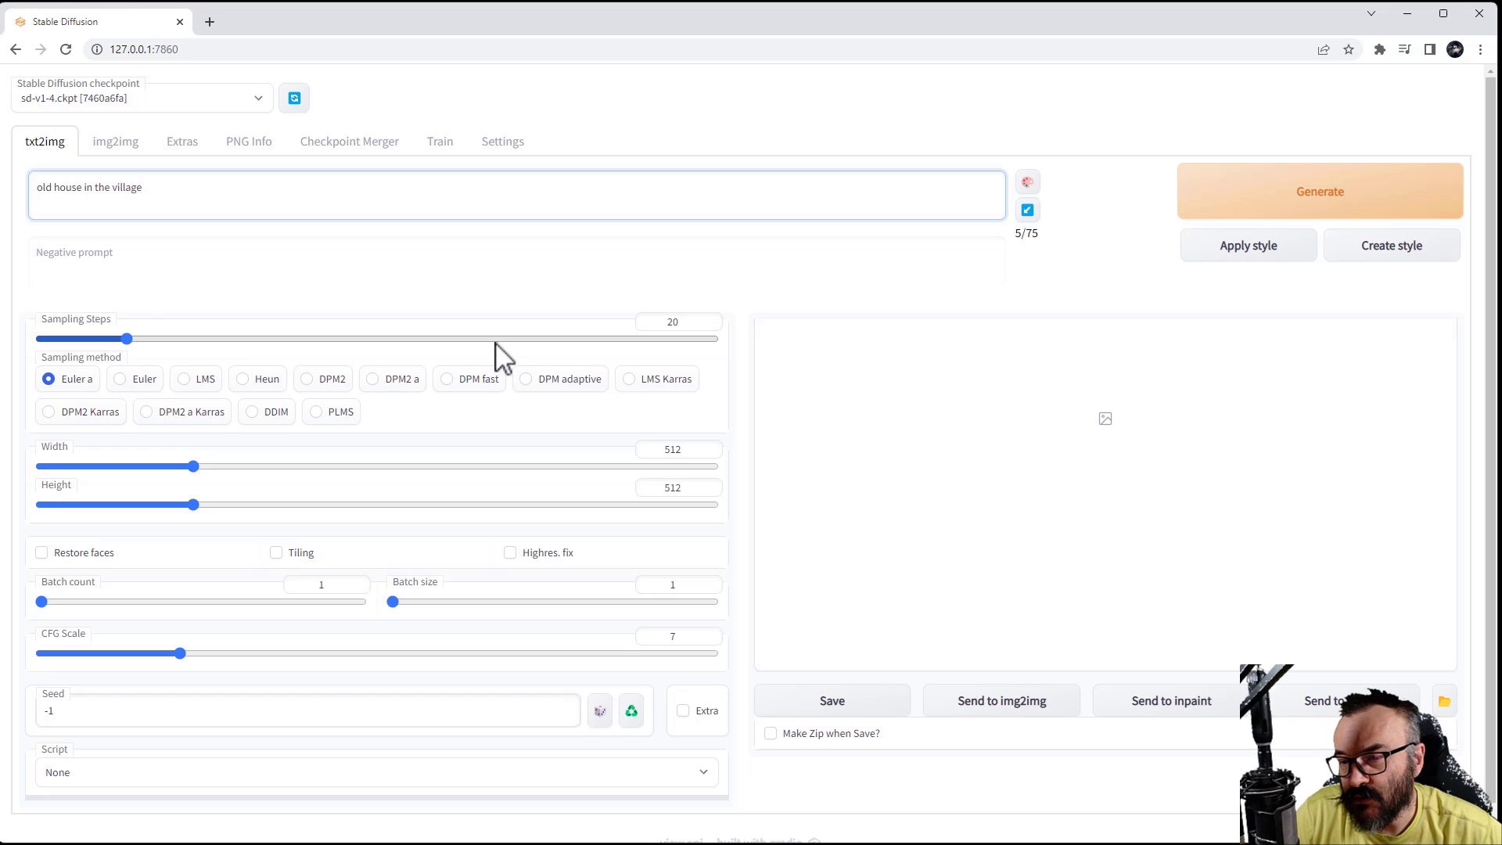
left_click_drag(127, 338, 451, 345)
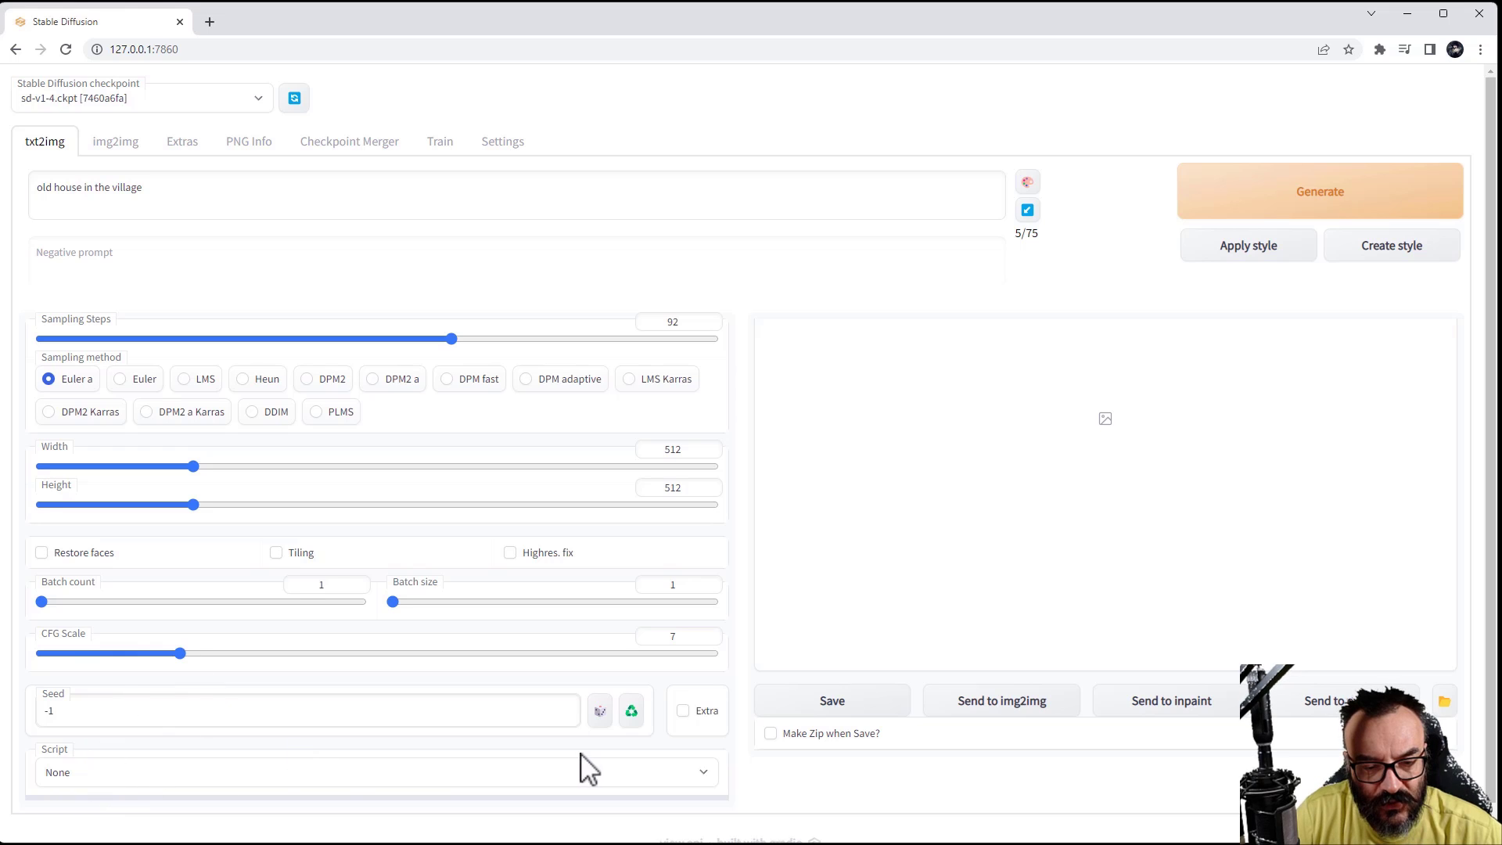
left_click(1295, 213)
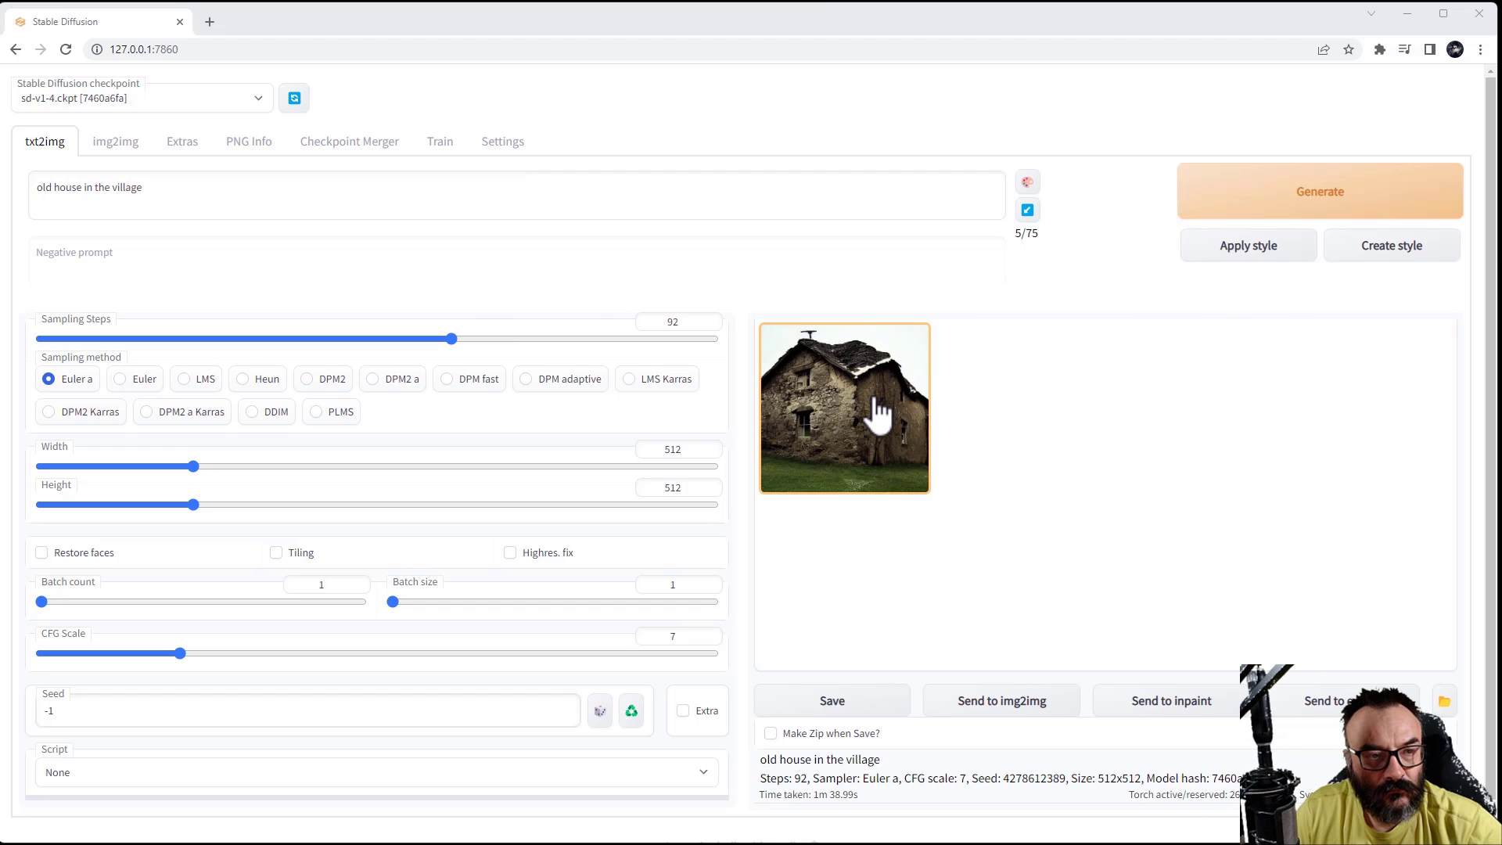
Step: Switch to File Explorer and view the generated old house image from the stable-diffusion-webui\outputs\txt2img-images folder
key("alt+Tab")
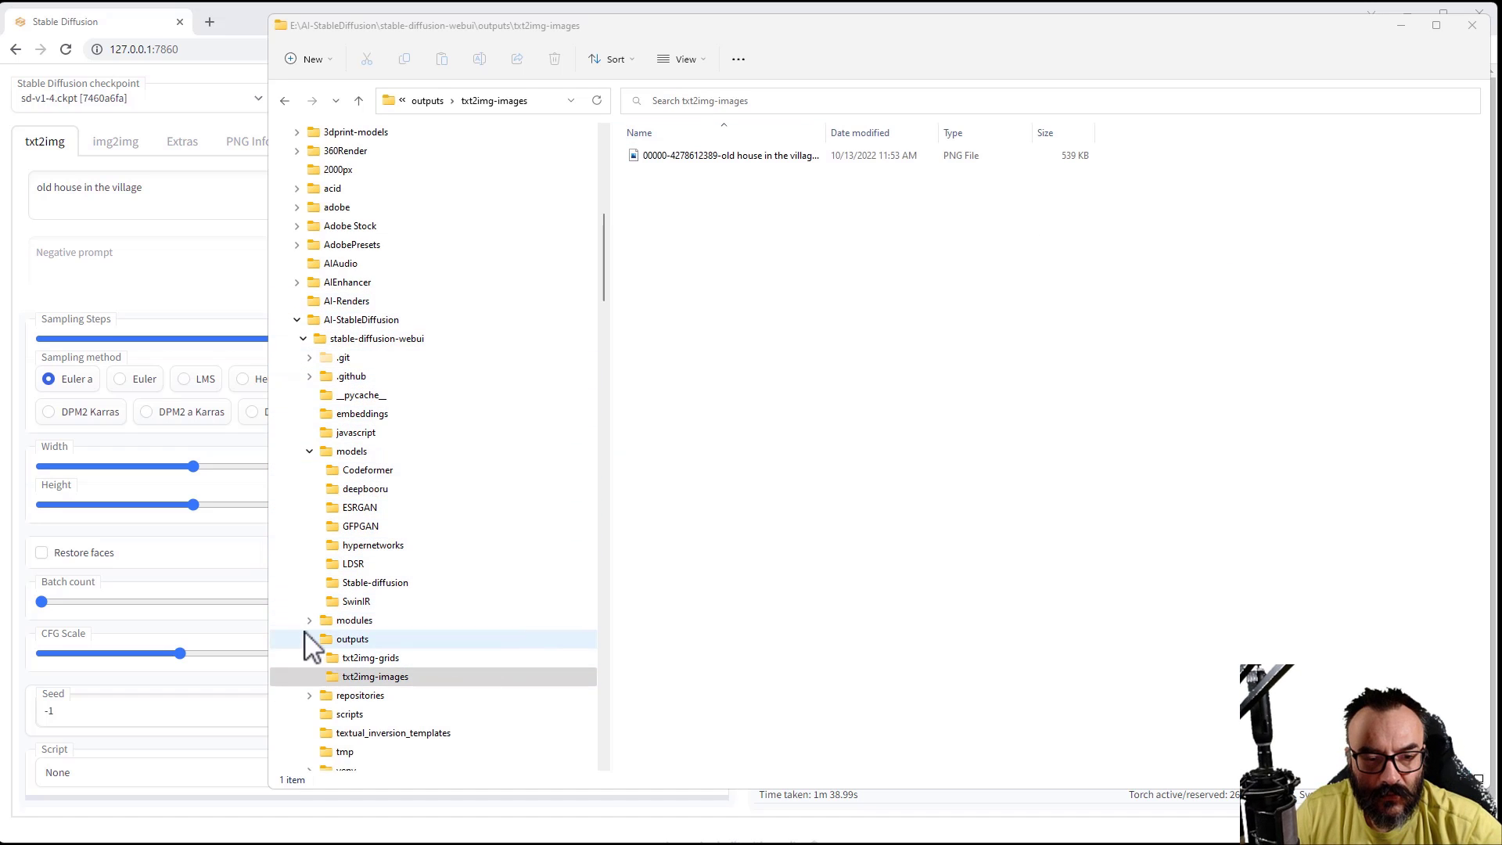
left_click(367, 678)
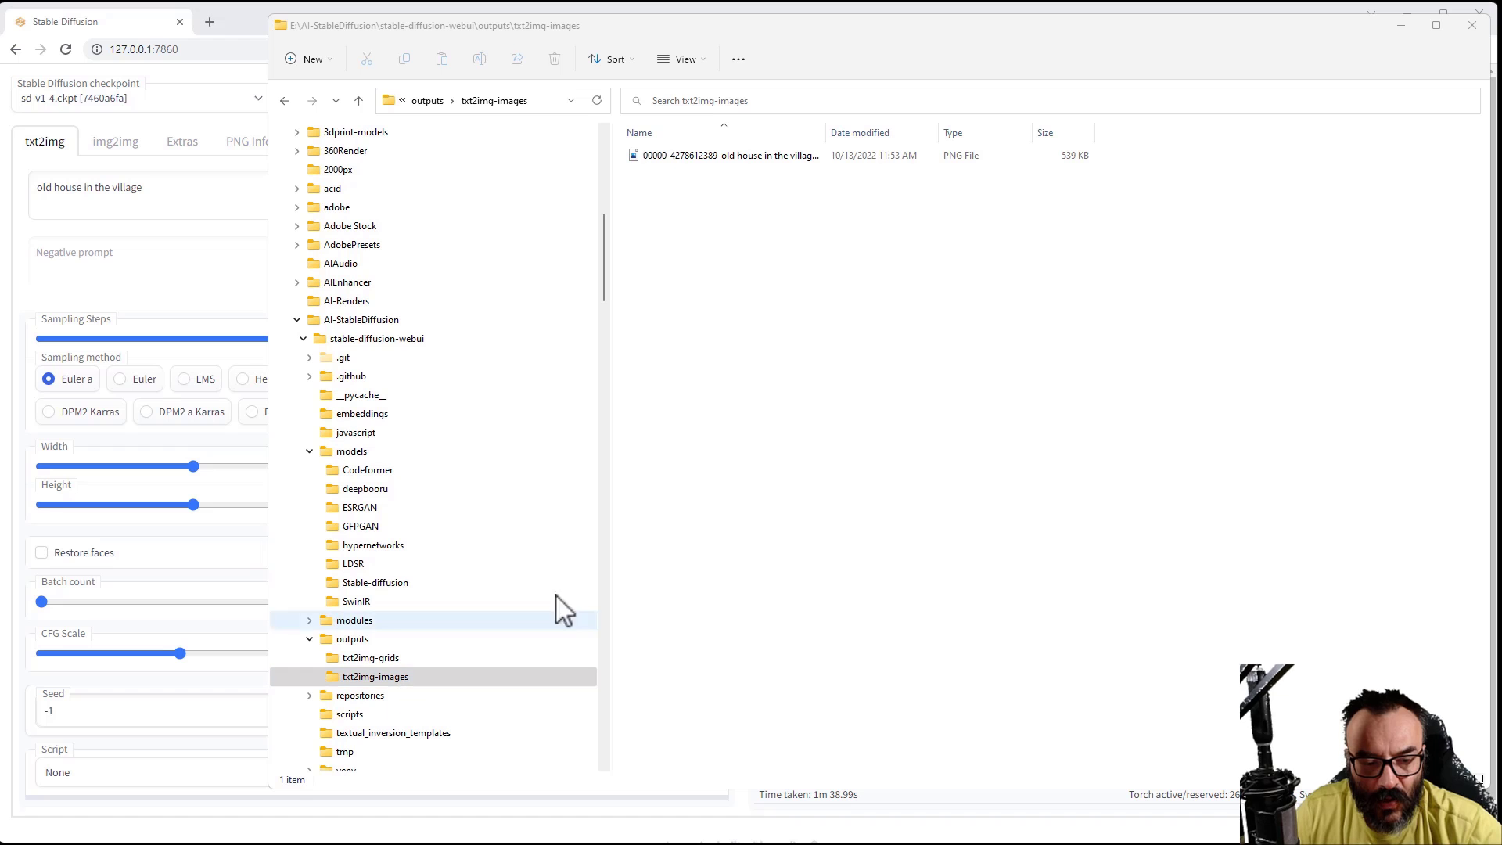
double_click(827, 132)
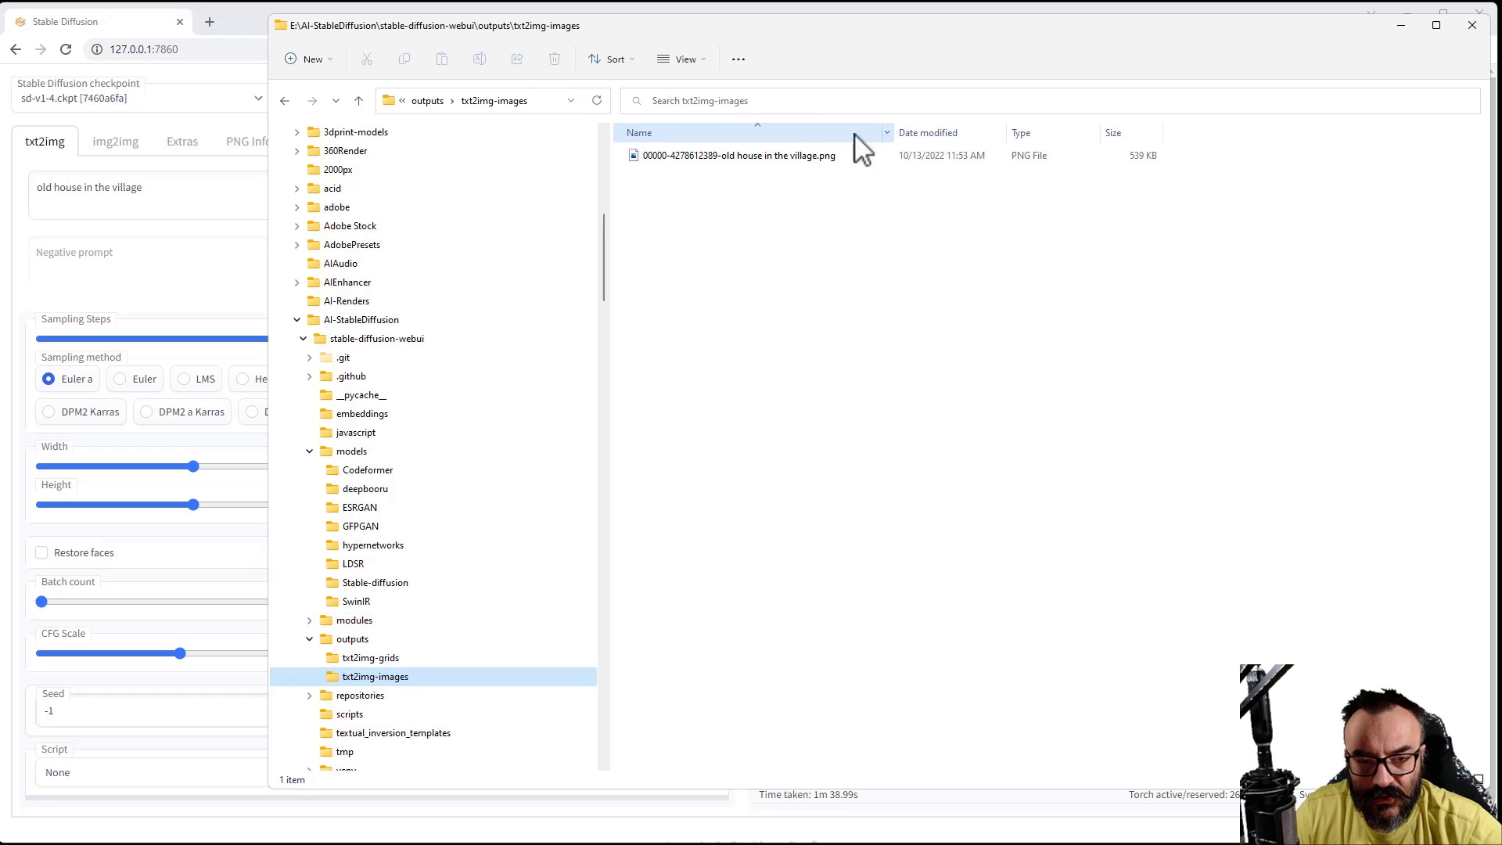
left_click(750, 157)
key("Return")
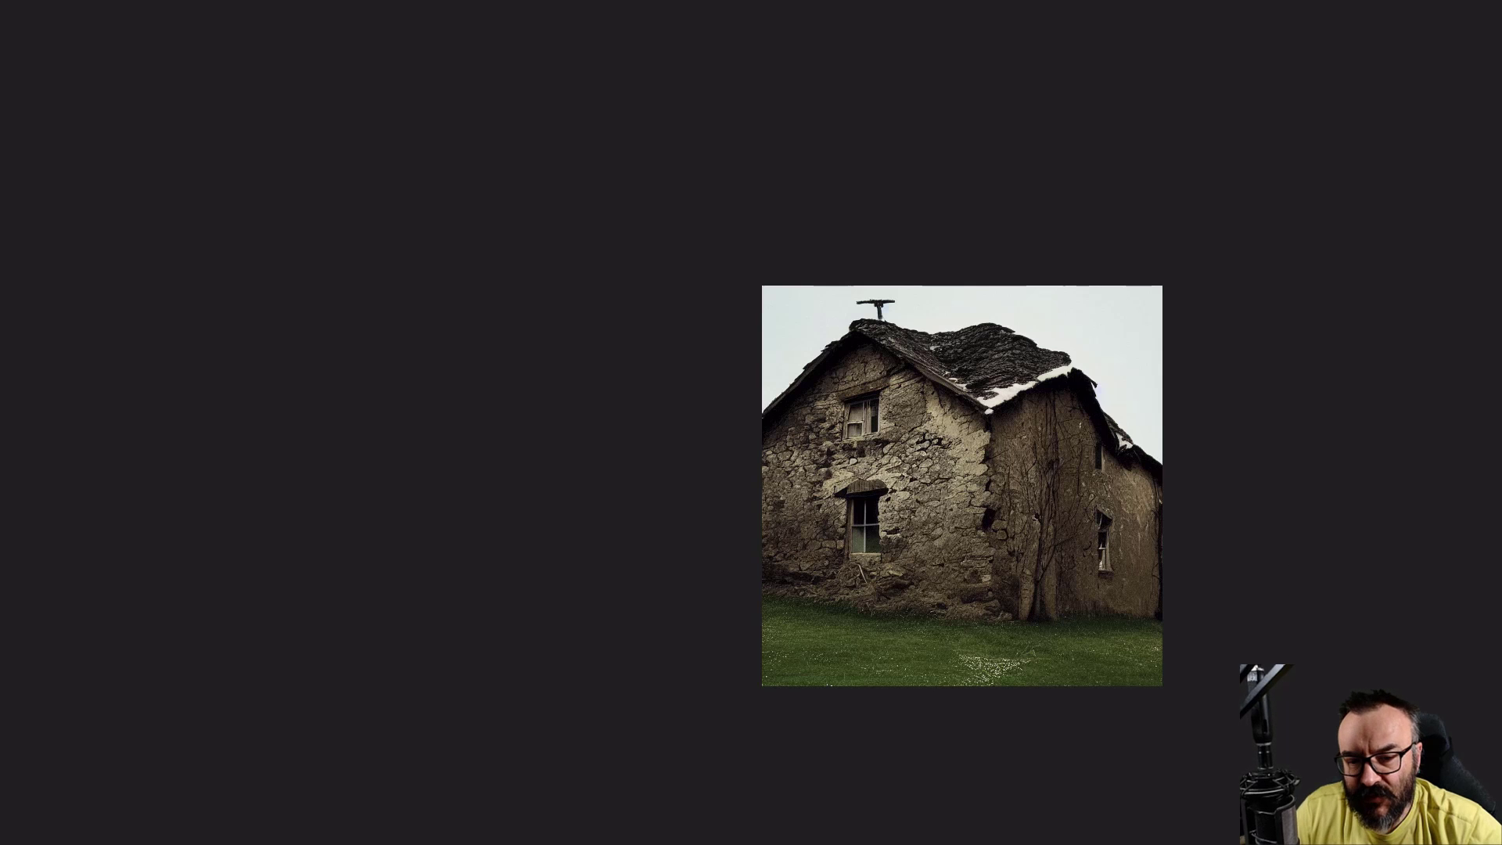
mouse_move(1501, 844)
left_mouse_down()
mouse_move(1479, 844)
mouse_move(1484, 832)
left_mouse_up()
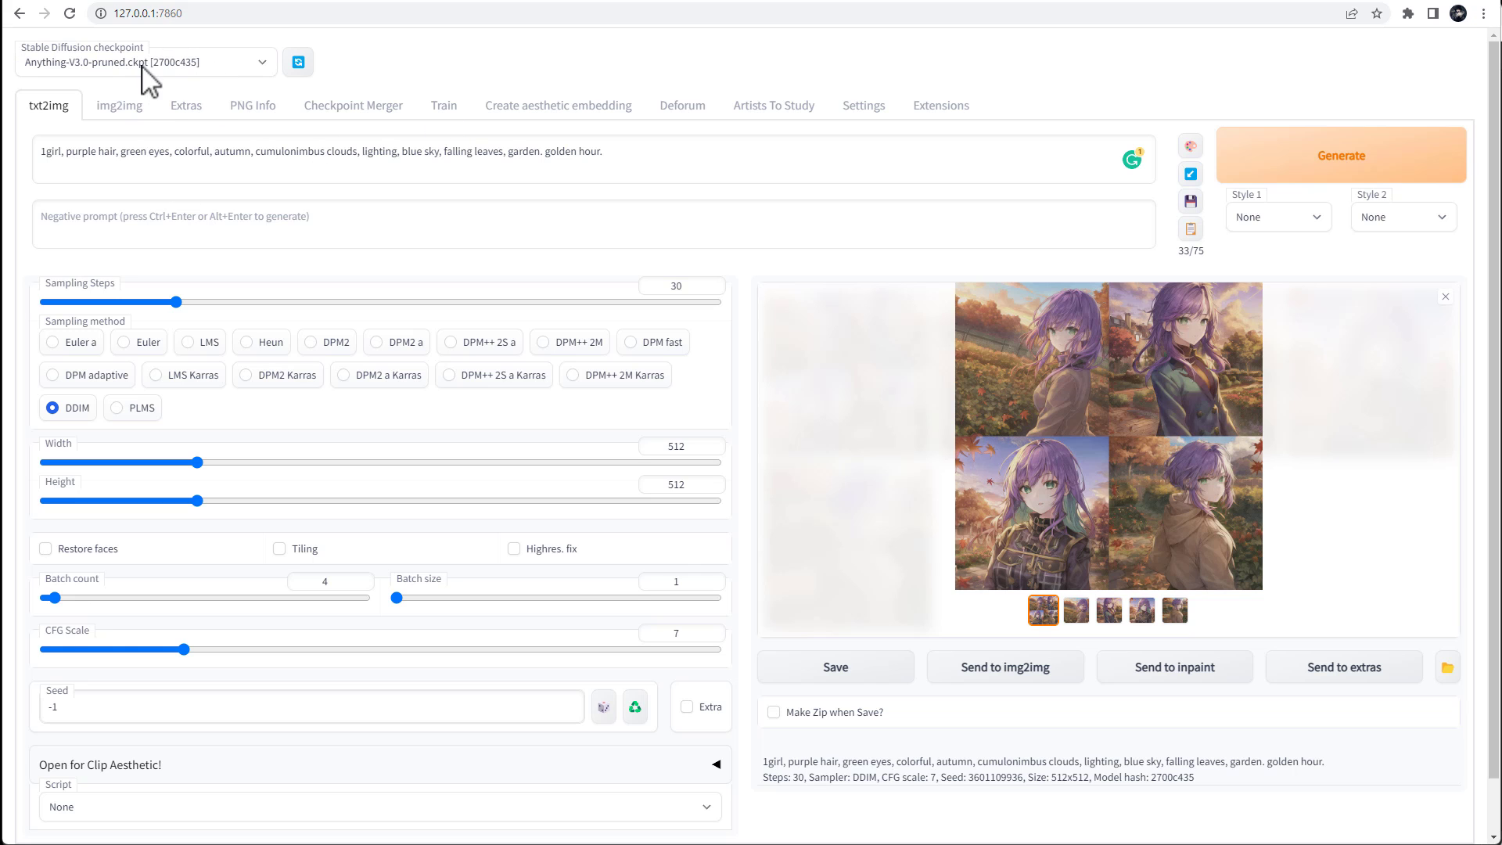
Step: Review the Getting Started instructions in the deforum-for-automatic1111-webui GitHub README and select the git clone command for extensions/deforum
left_click(684, 108)
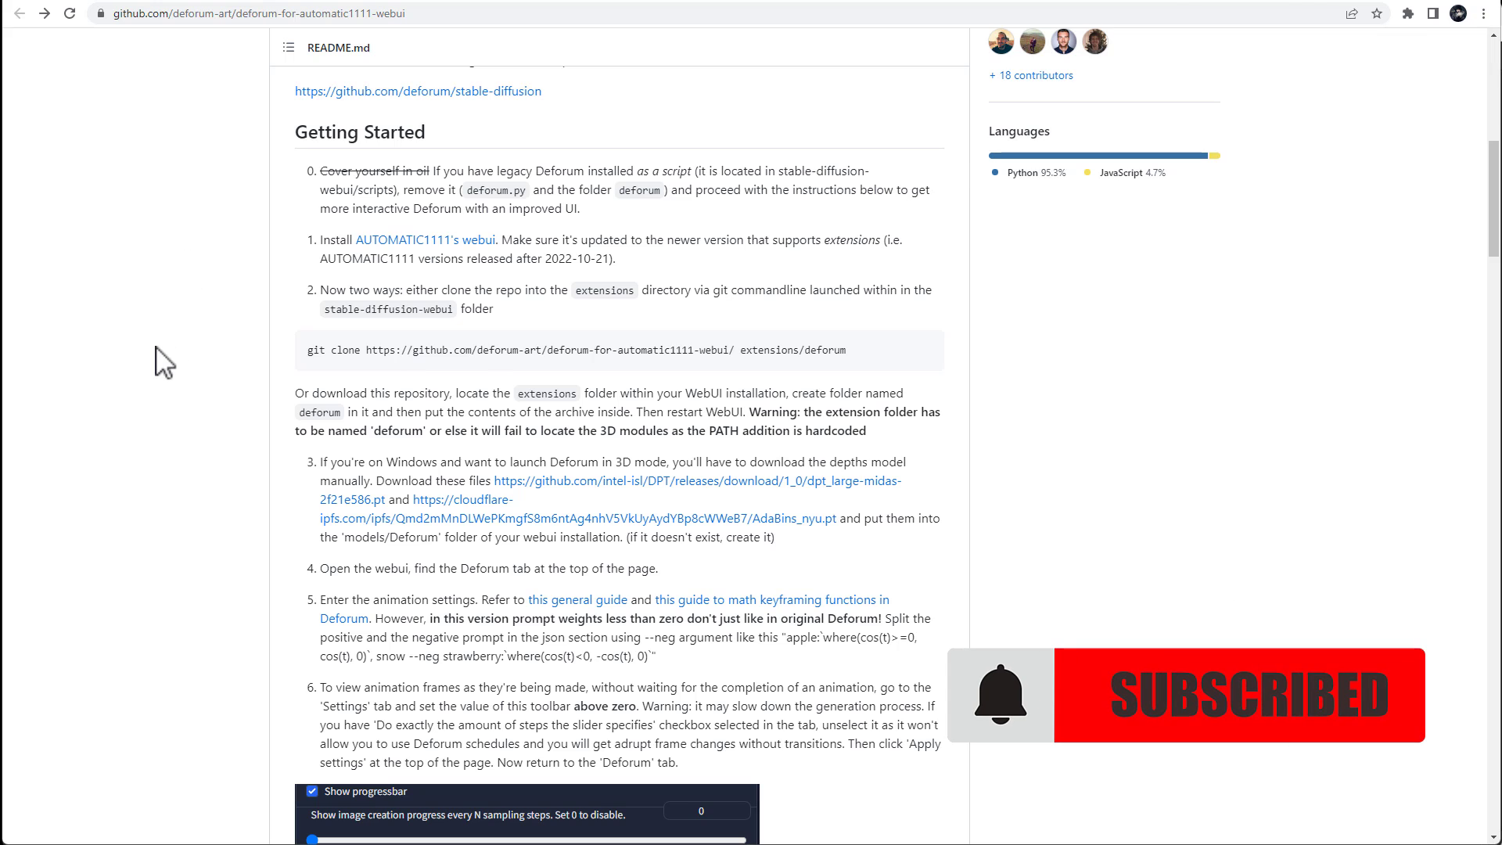
scroll(164, 356, "up", 3)
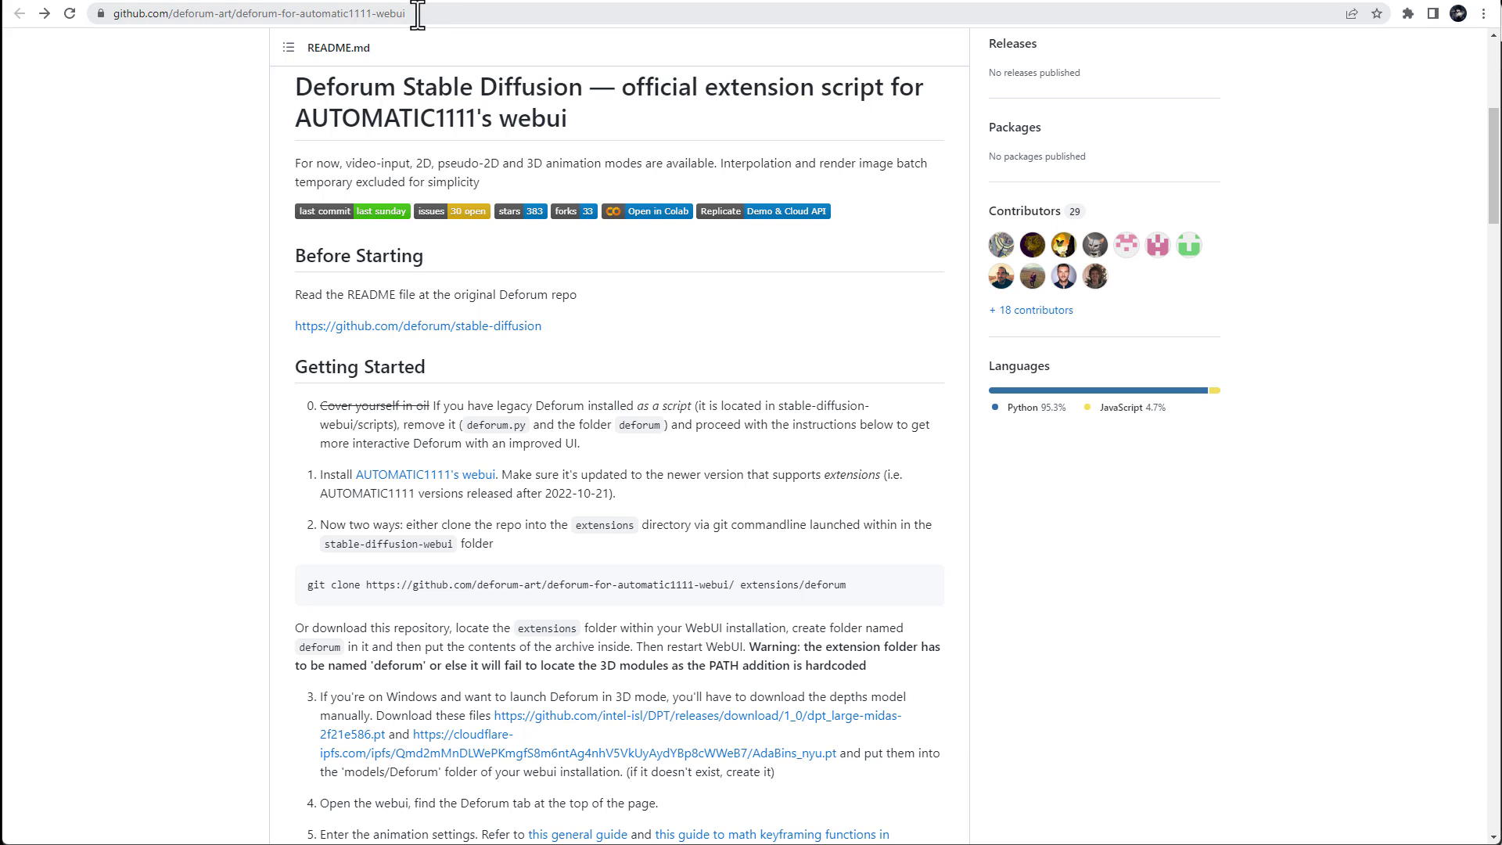
left_click_drag(419, 15, 88, 8)
left_click(142, 201)
scroll(153, 219, "down", 2)
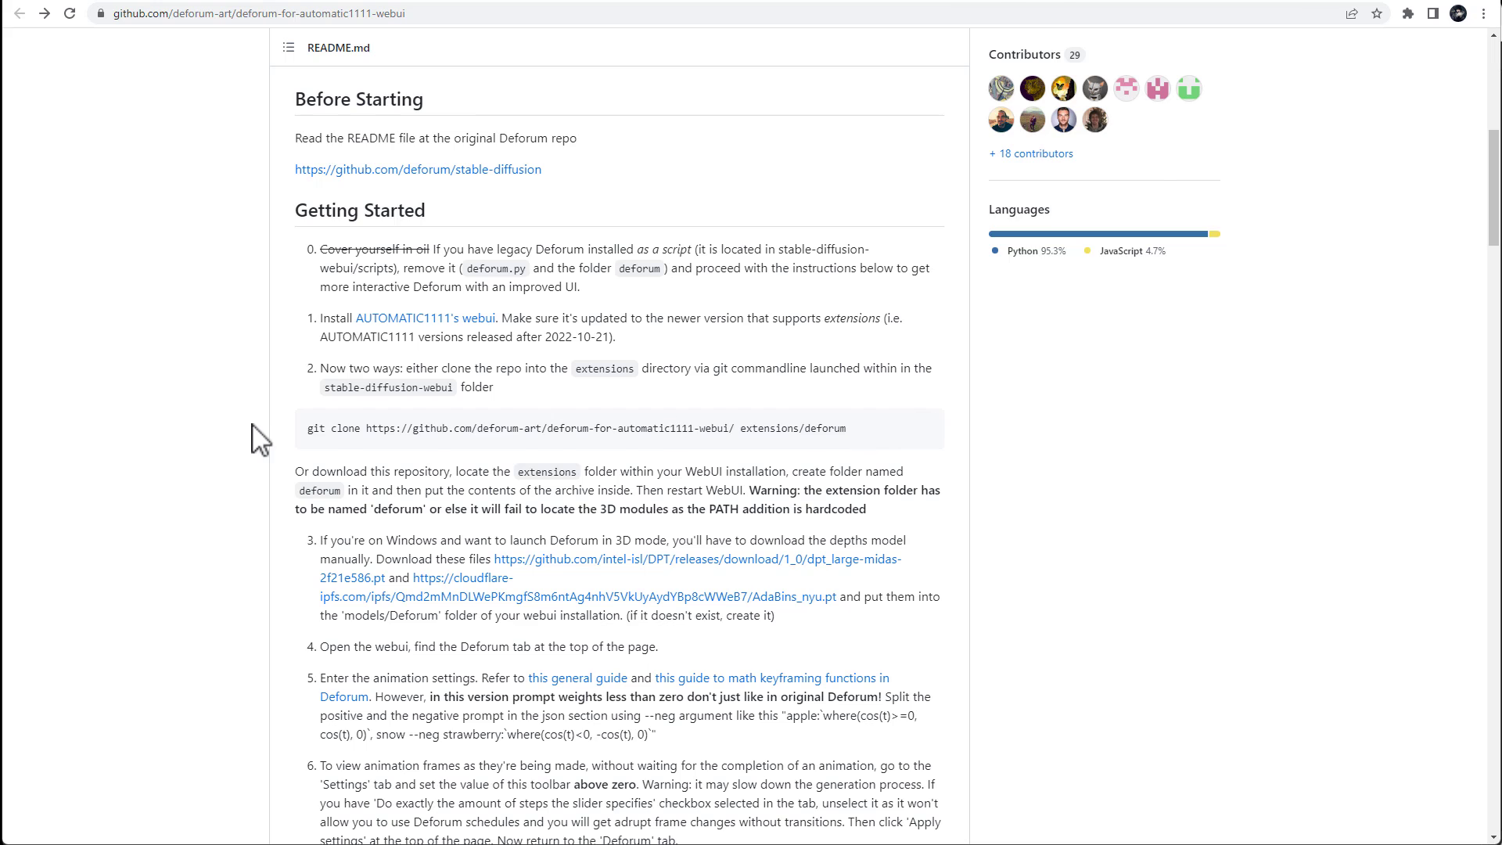
scroll(260, 440, "down", 1)
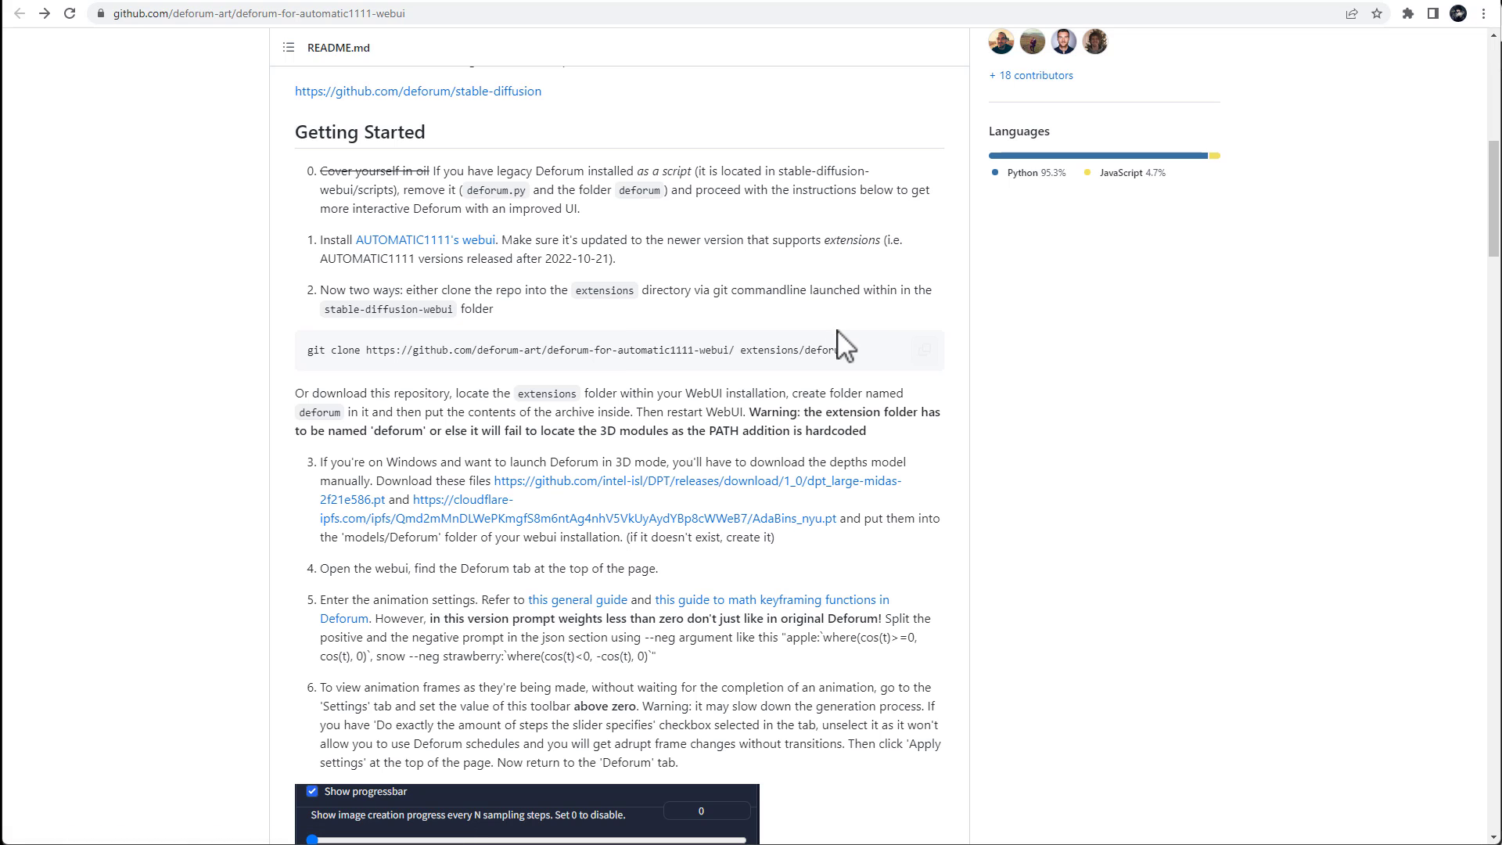
mouse_move(865, 356)
left_click_drag(870, 356, 300, 354)
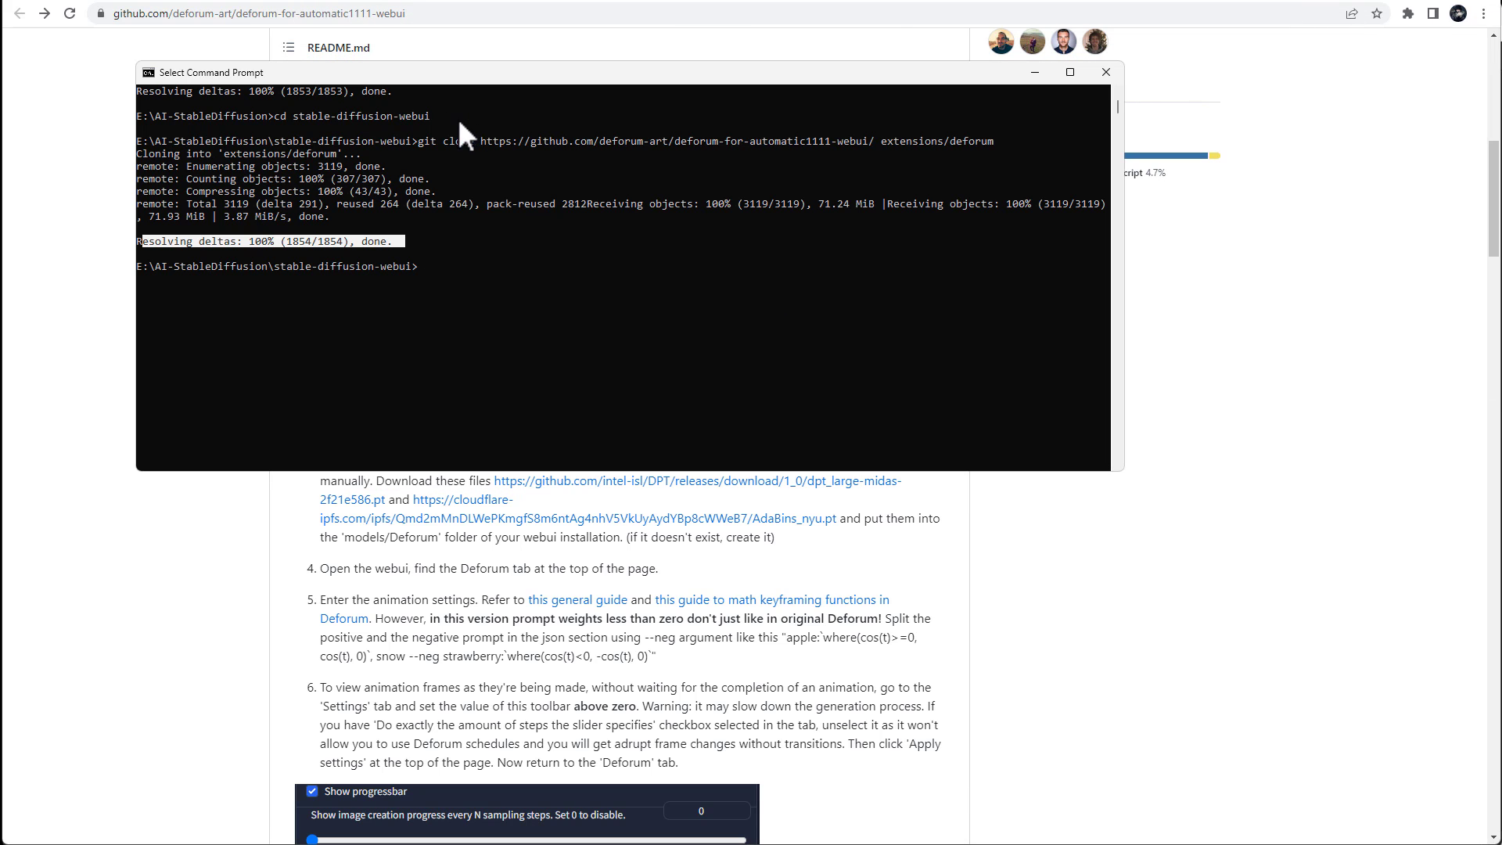
Step: In Command Prompt, review the cd stable-diffusion-webui command, the Deforum git clone command and the cloning output
left_click_drag(450, 117, 358, 119)
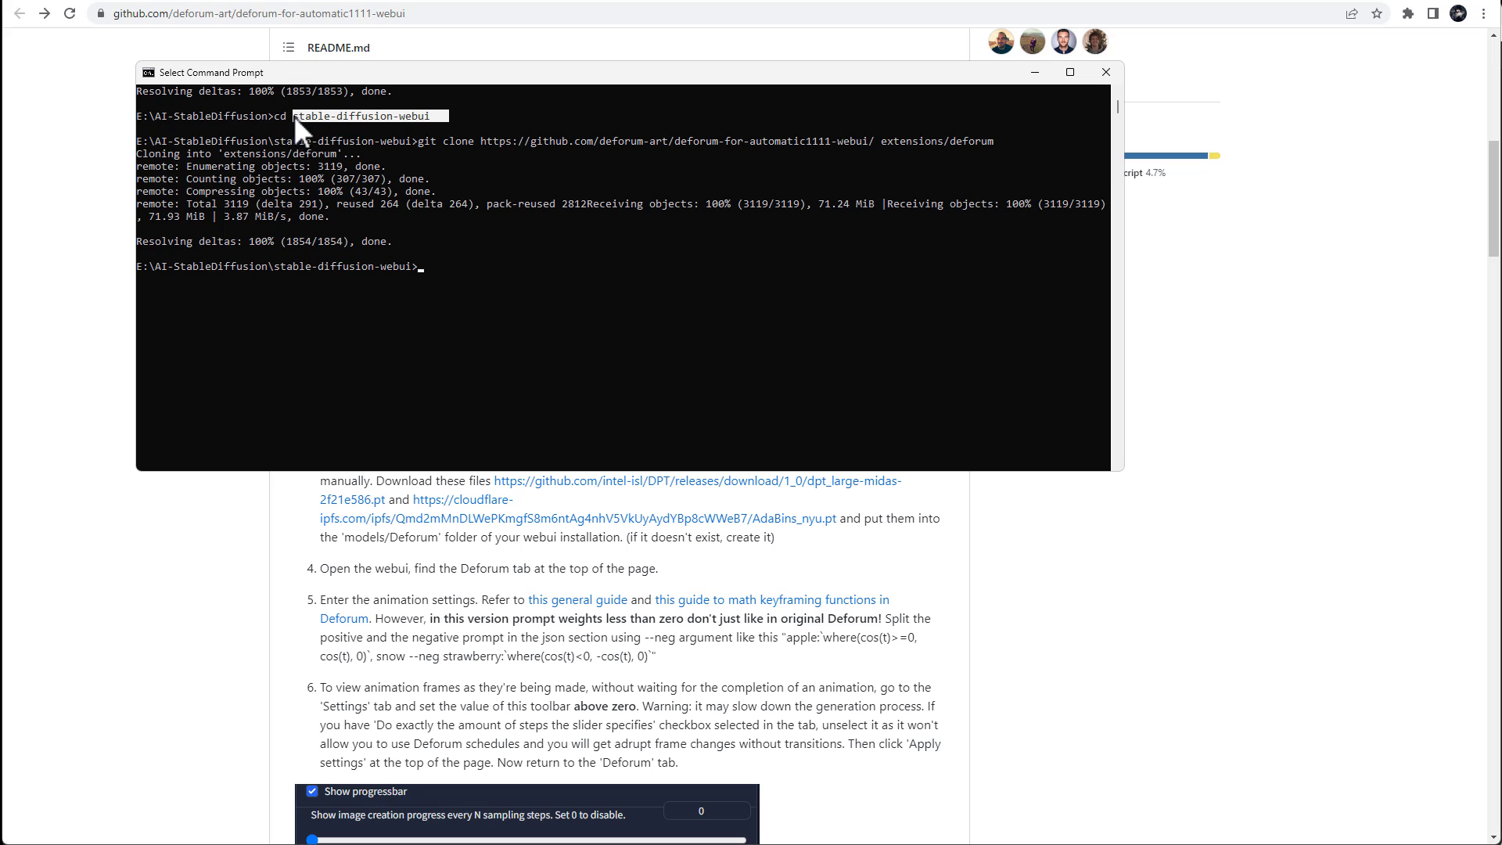
left_click(488, 268)
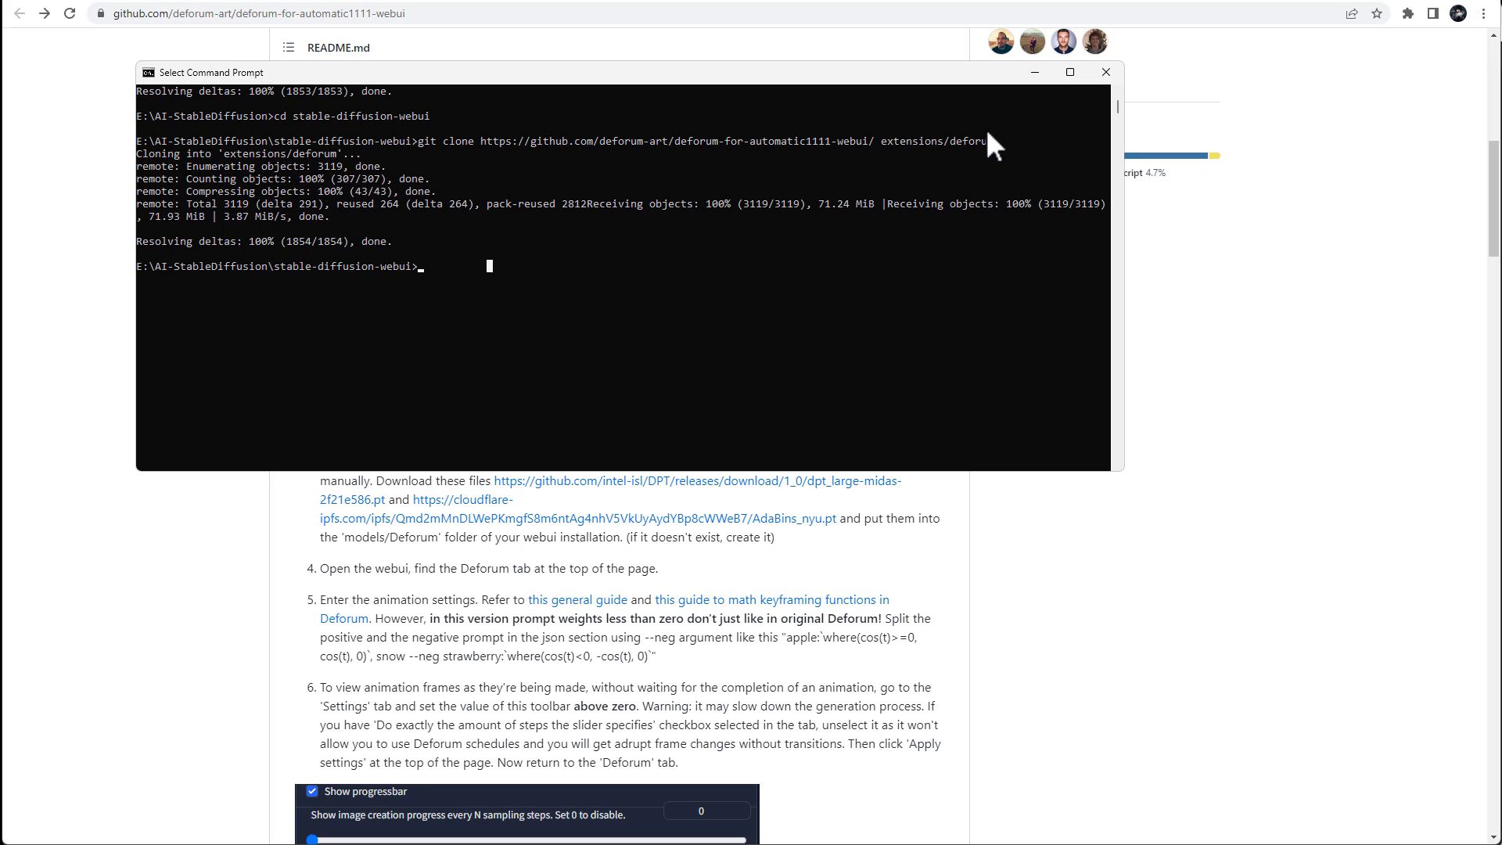
left_click_drag(997, 141, 472, 144)
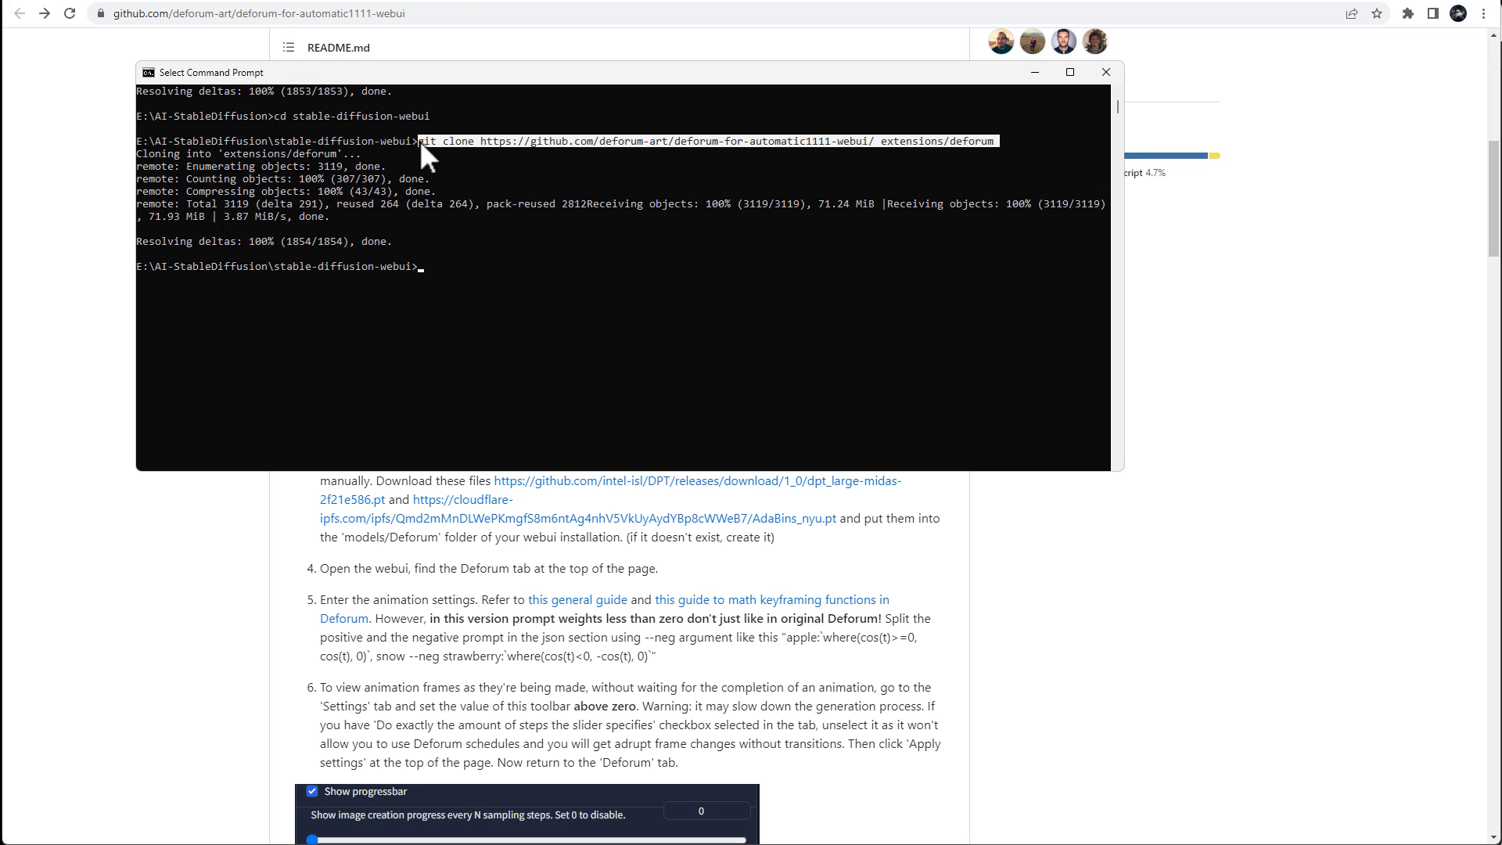
left_click(482, 166)
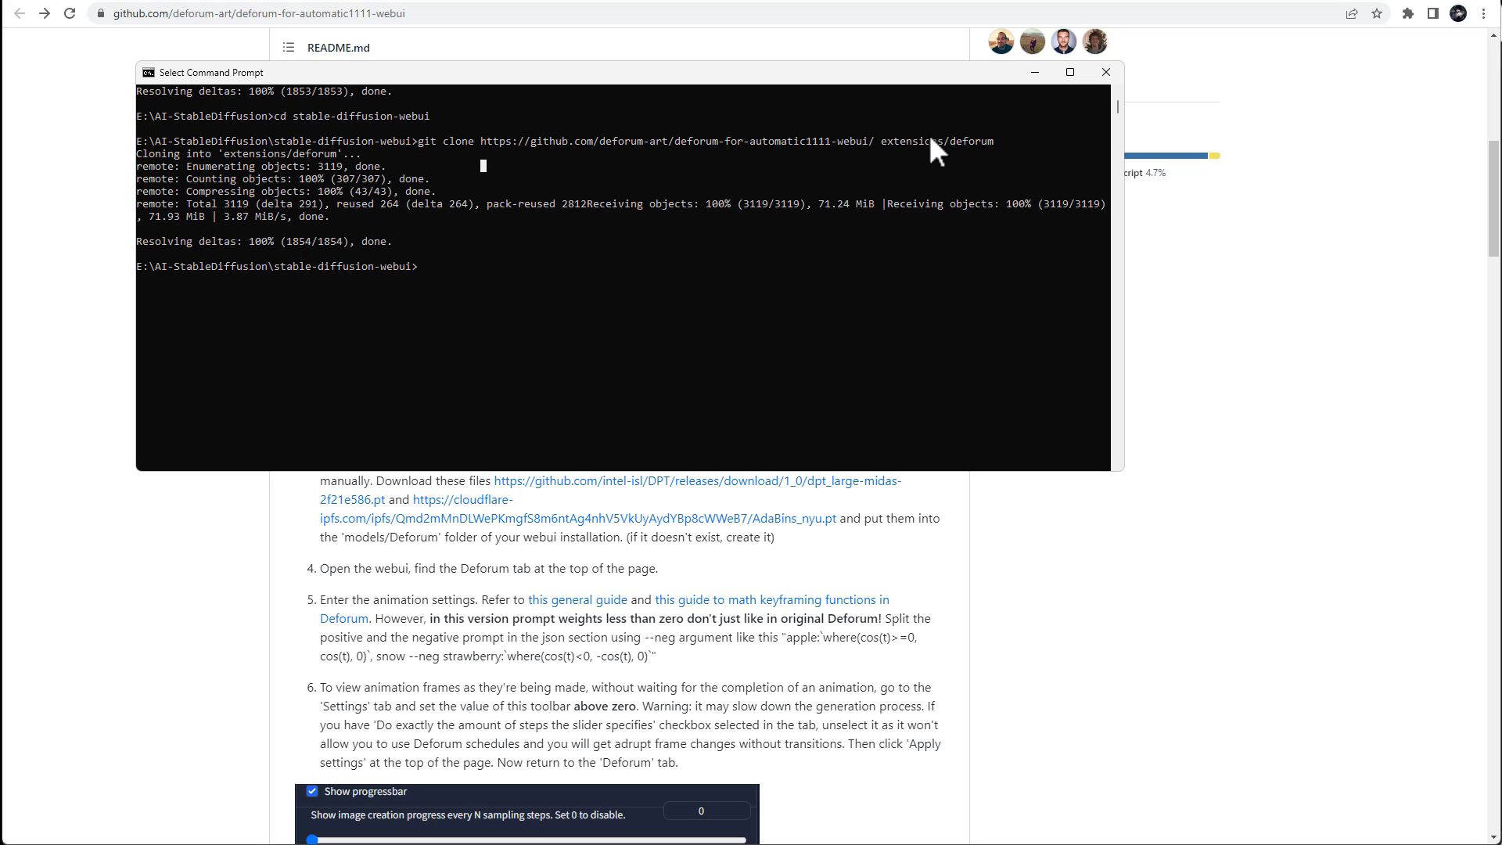
left_click_drag(436, 238, 125, 167)
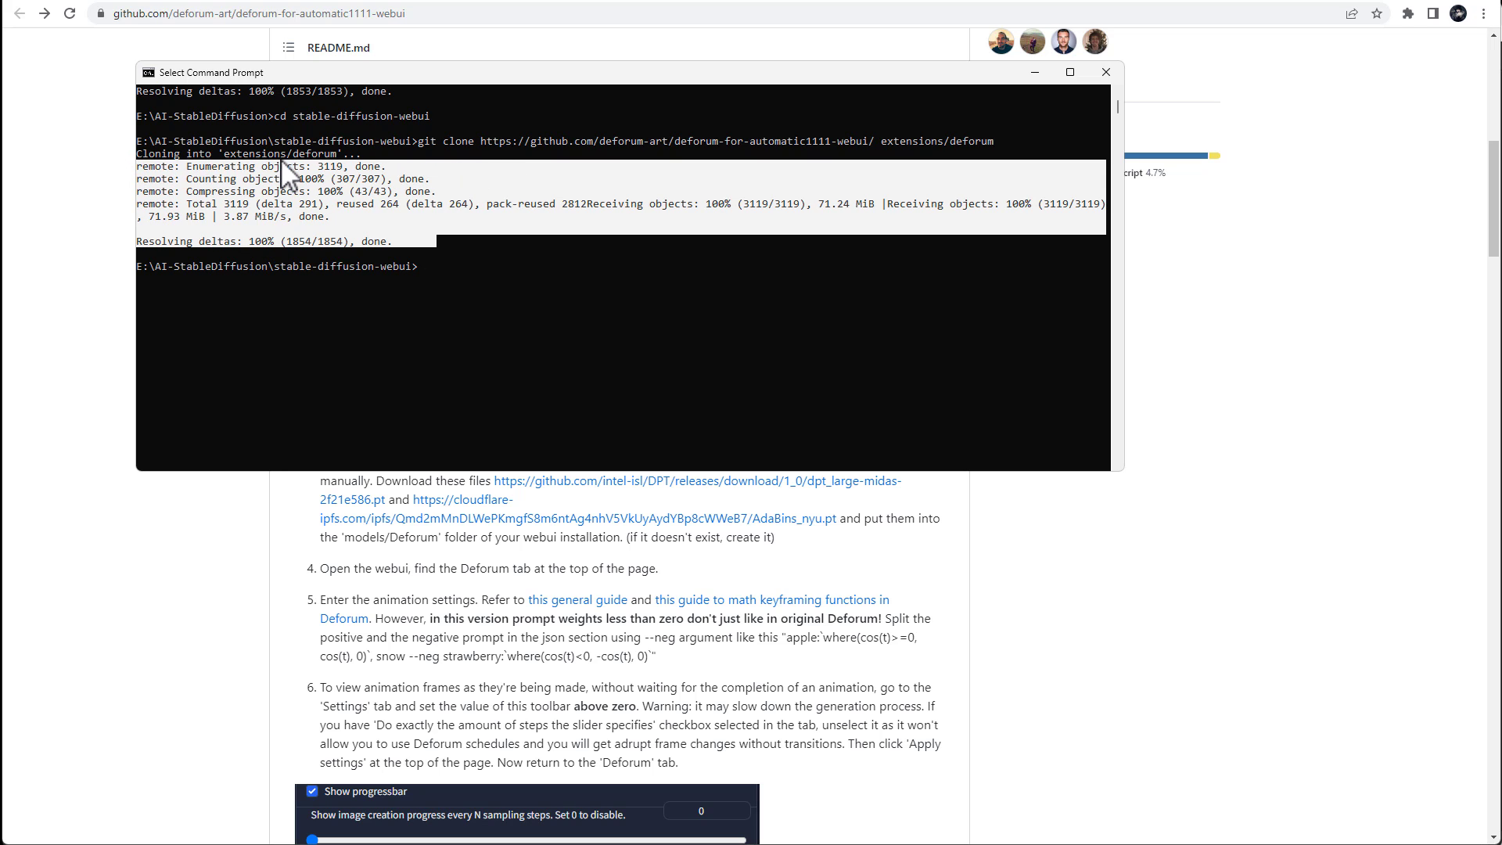
right_click(321, 214)
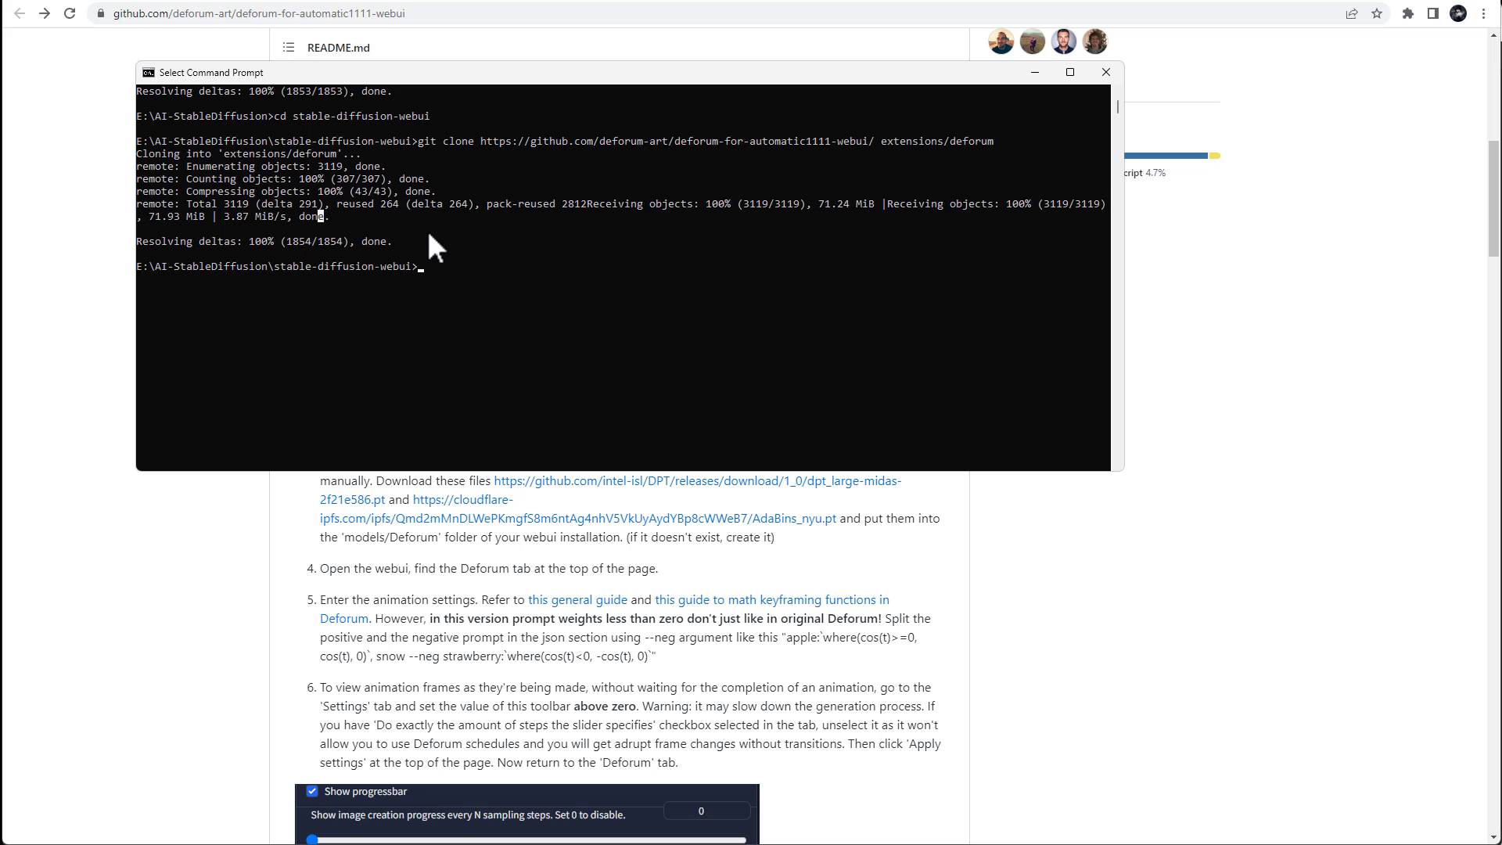
Step: Switch to File Explorer and inspect the cloned files in the stable-diffusion-webui\extensions\deforum folder
key("alt+Tab")
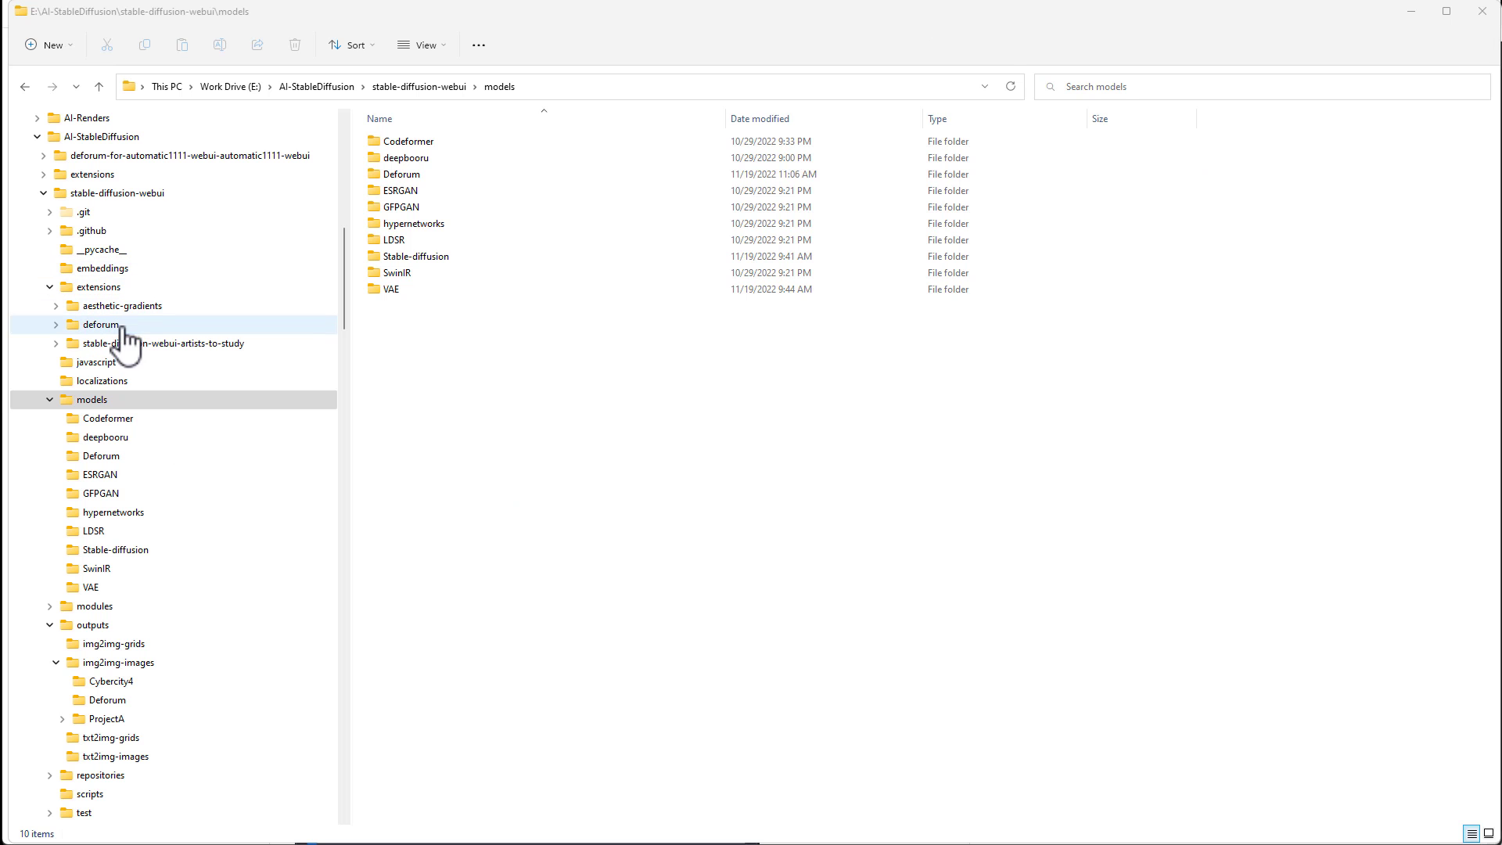
left_click(121, 326)
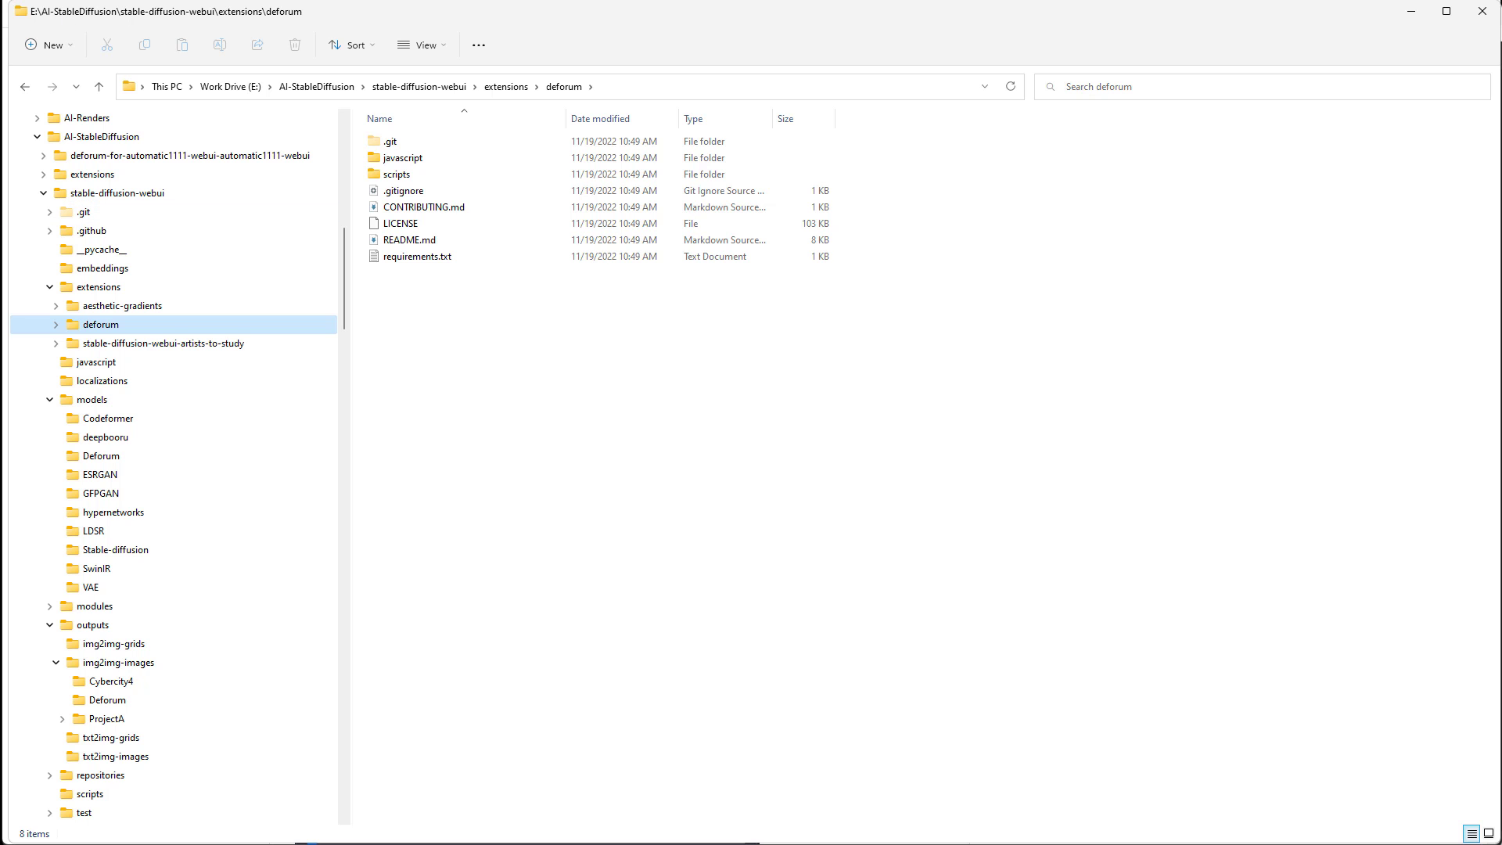
Step: Switch to Command Prompt and run git pull in the stable-diffusion-webui folder to update the web UI
key("alt+Tab")
left_click(441, 267)
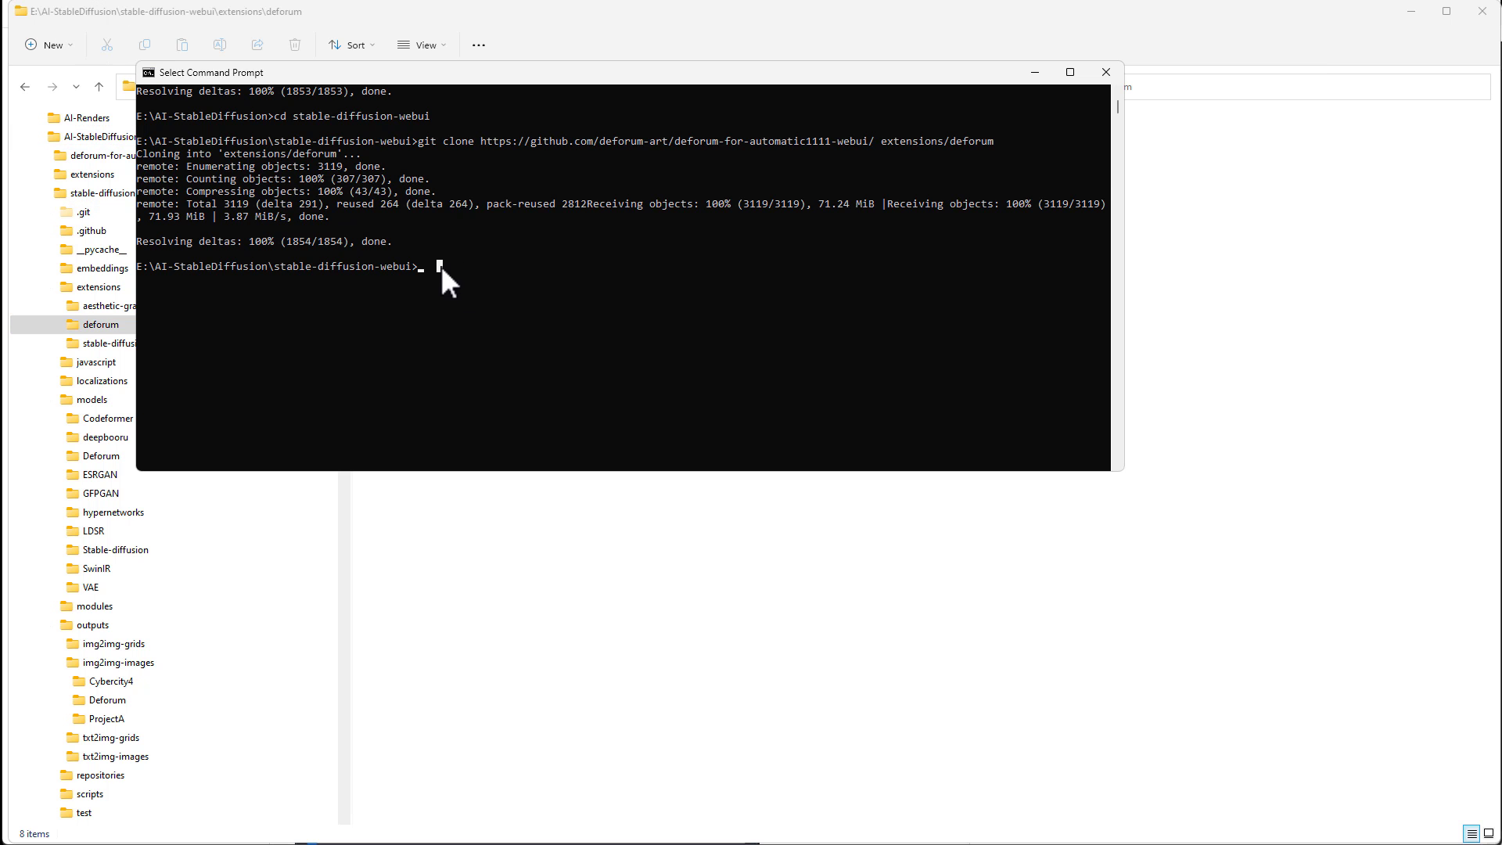
type("git pull")
key("Return")
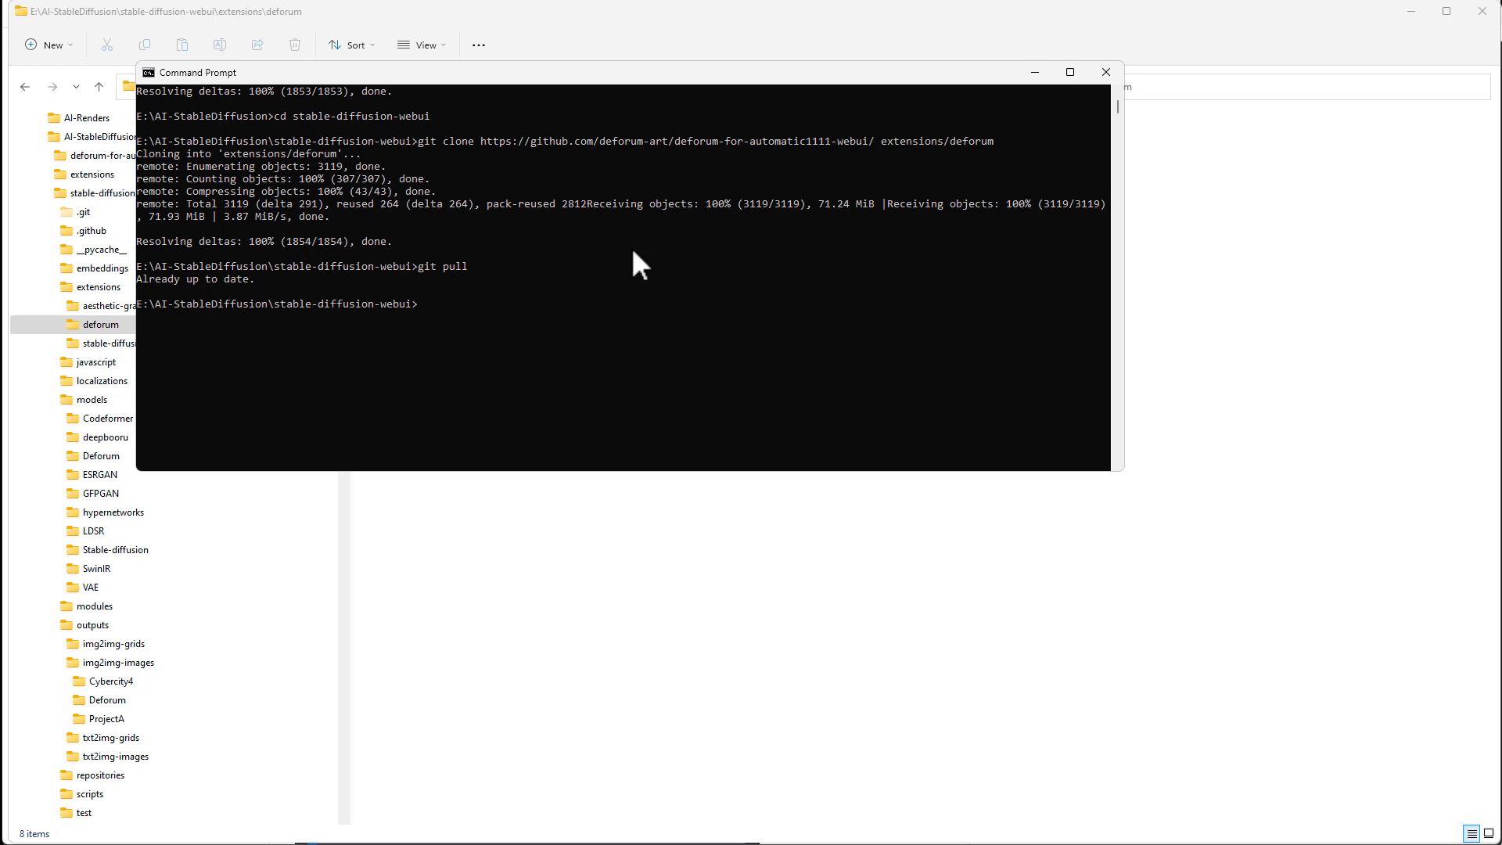
left_click_drag(693, 73, 1501, 470)
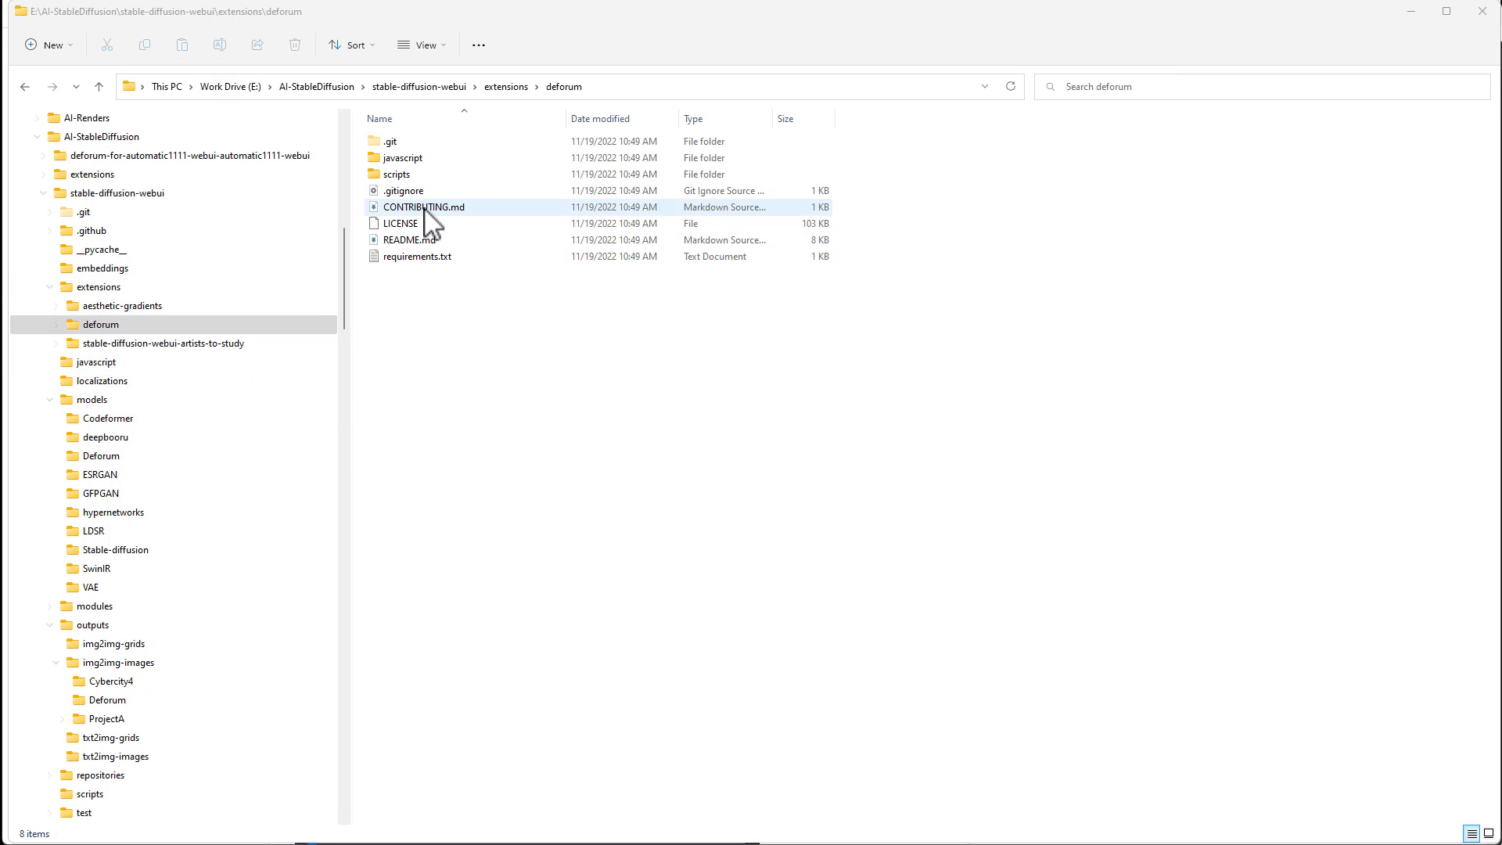
Step: In File Explorer, check the models\Deforum folder for the depth model files AdaBins_nyu.pt and dpt_large-midas-2f21e586.pt
left_click(260, 2)
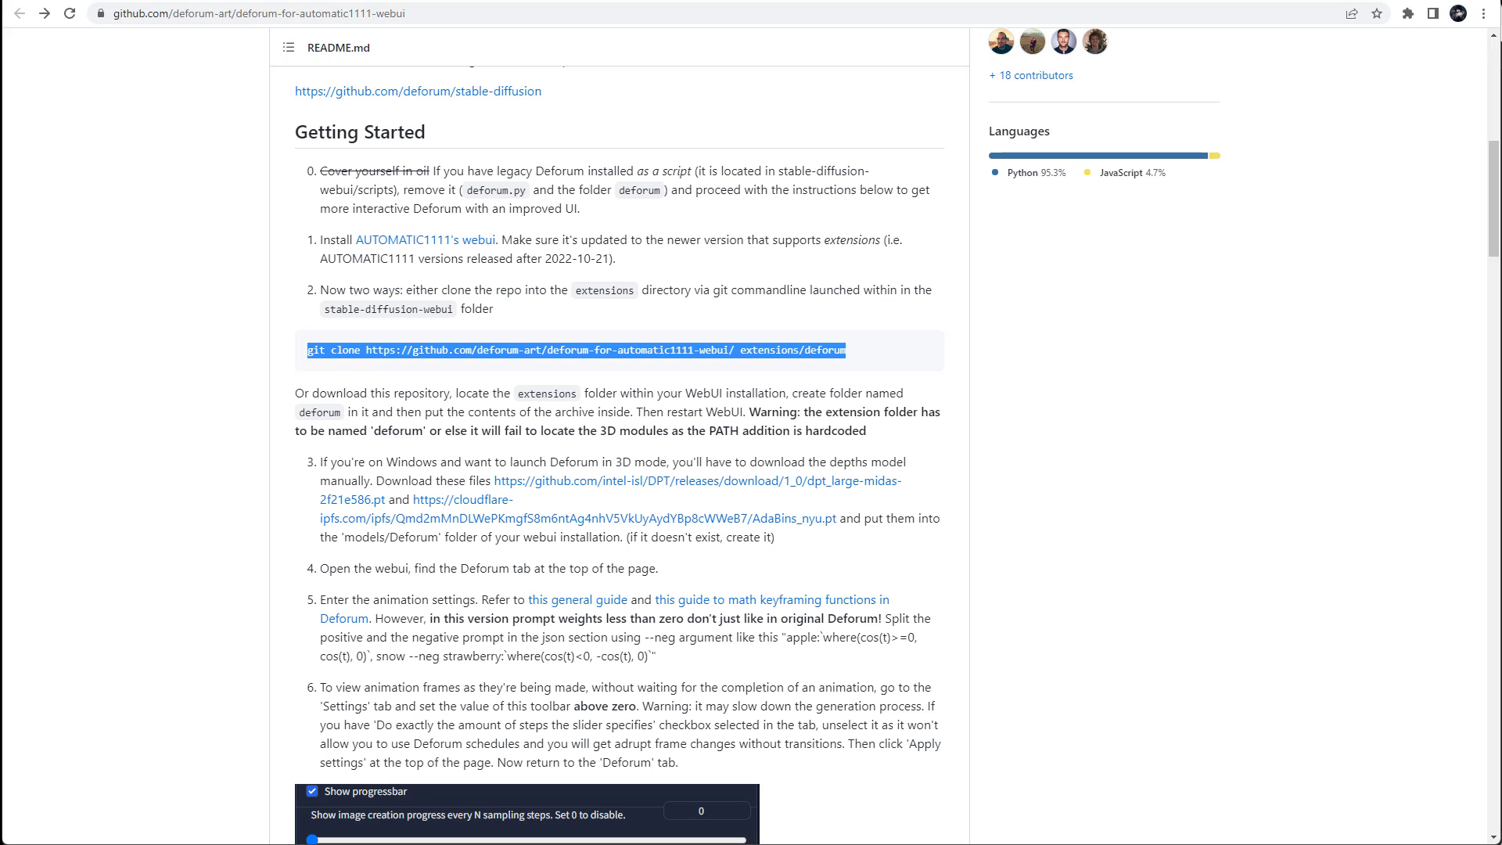
key("alt+Tab")
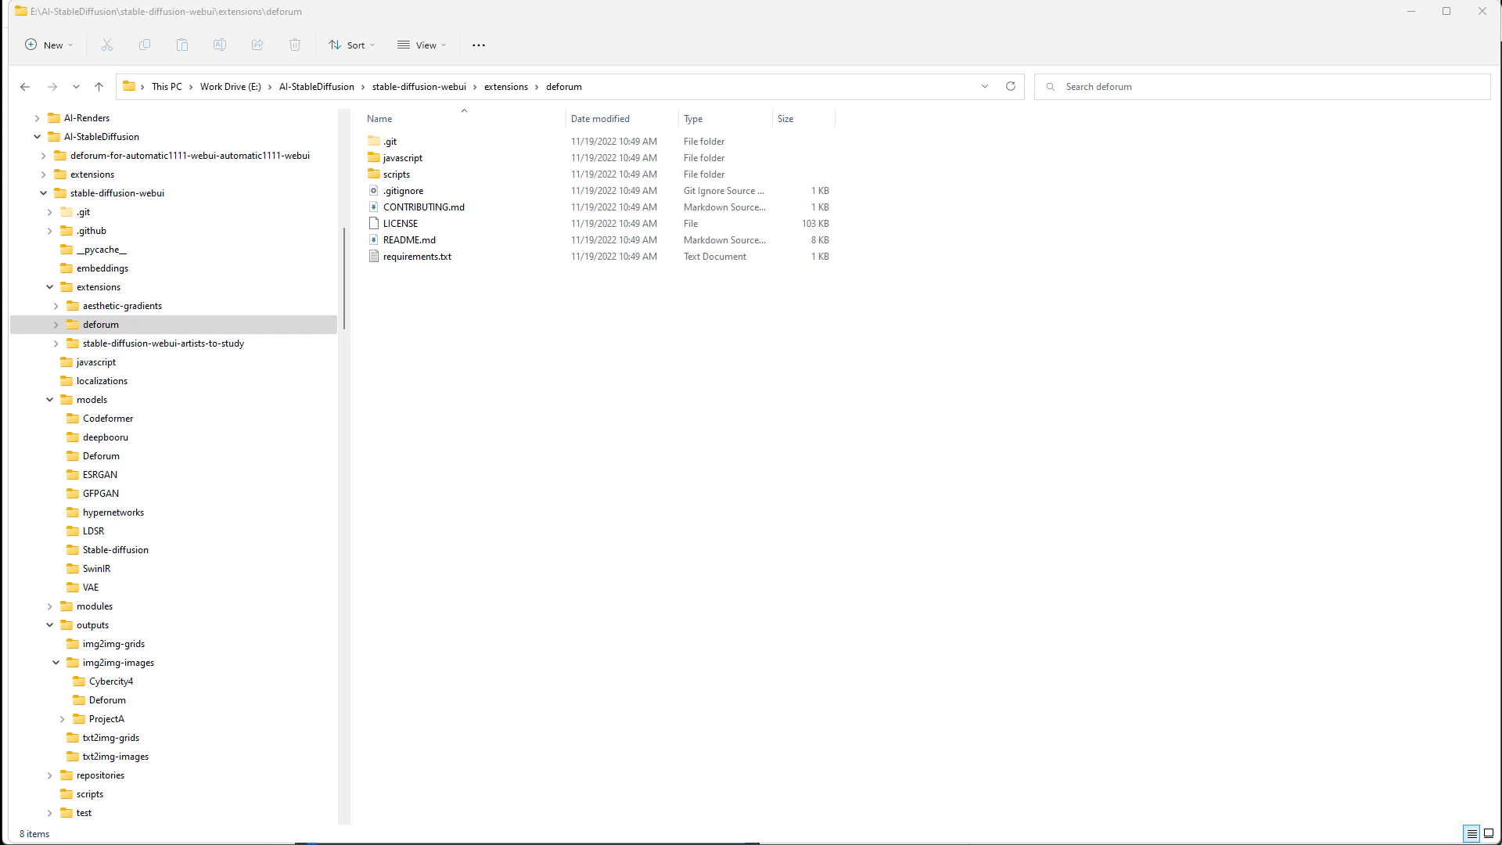
left_click(90, 401)
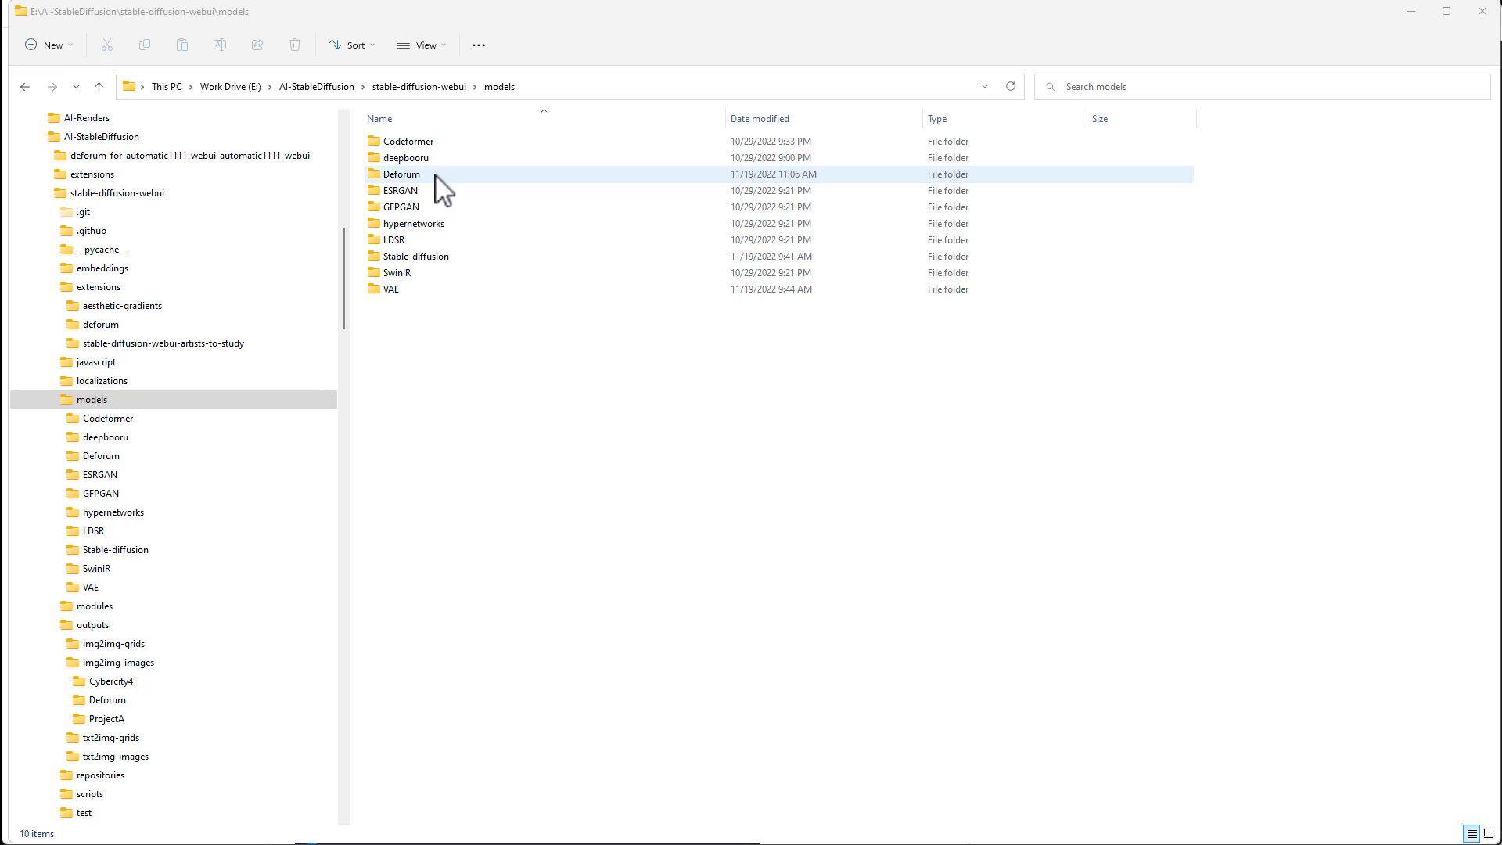
left_click(129, 460)
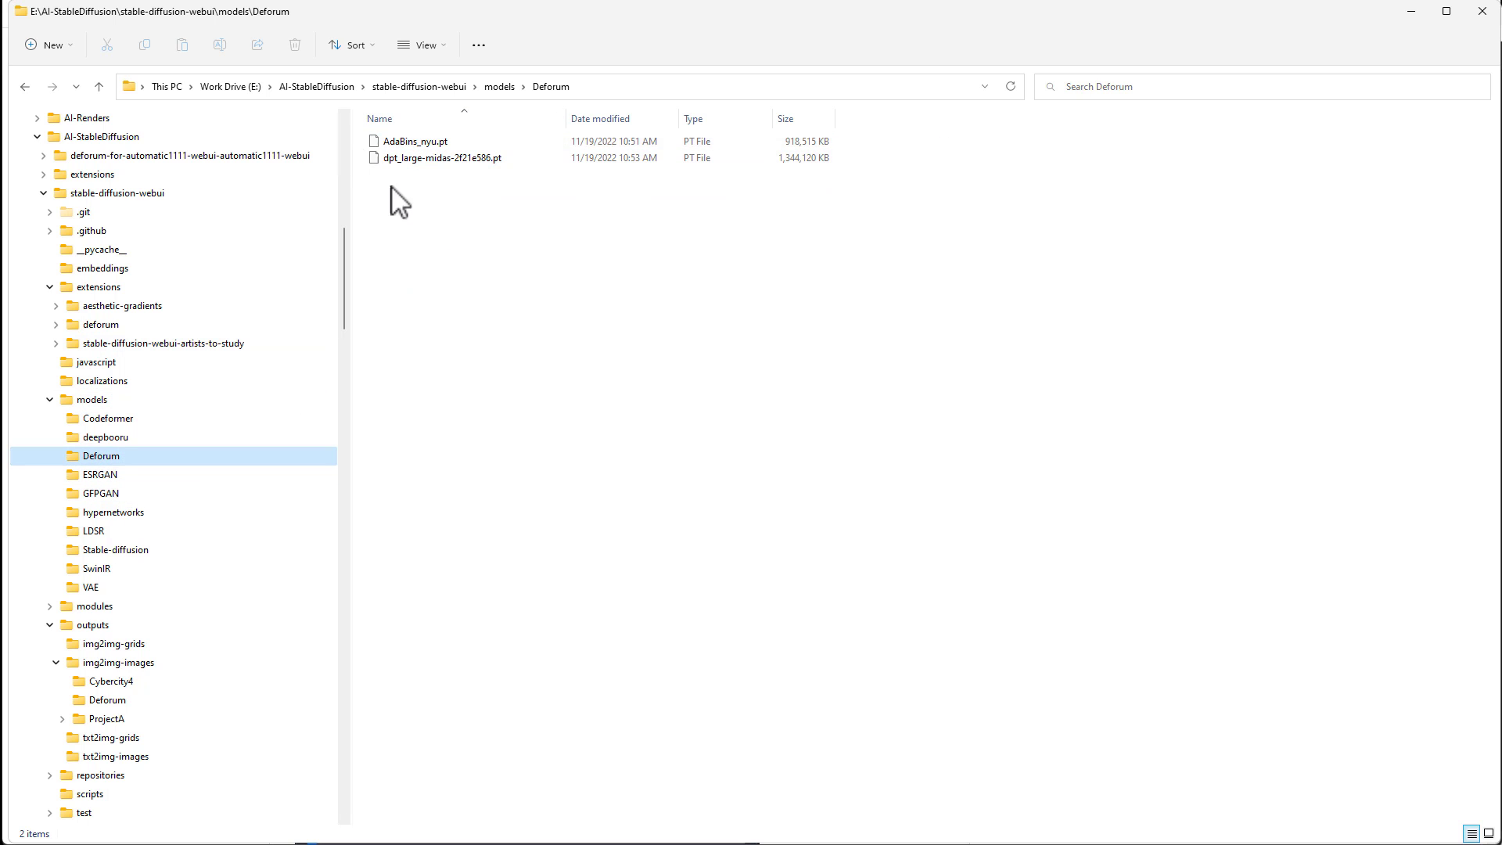
left_click(439, 158)
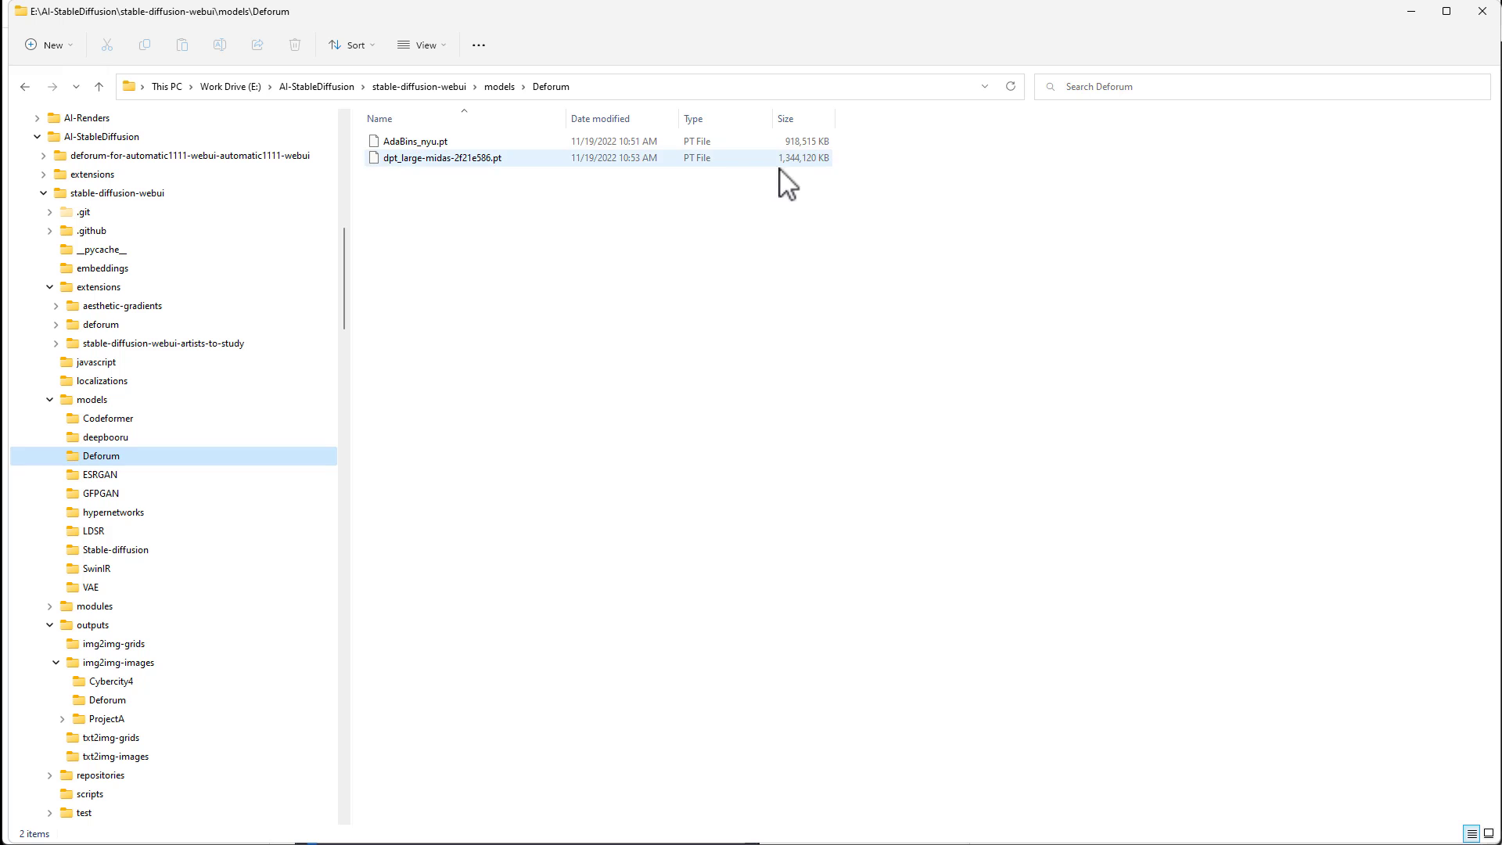
Step: Compare the sizes of AdaBins_nyu.pt and dpt_large-midas-2f21e586.pt in the models\Deforum folder
left_click(799, 147)
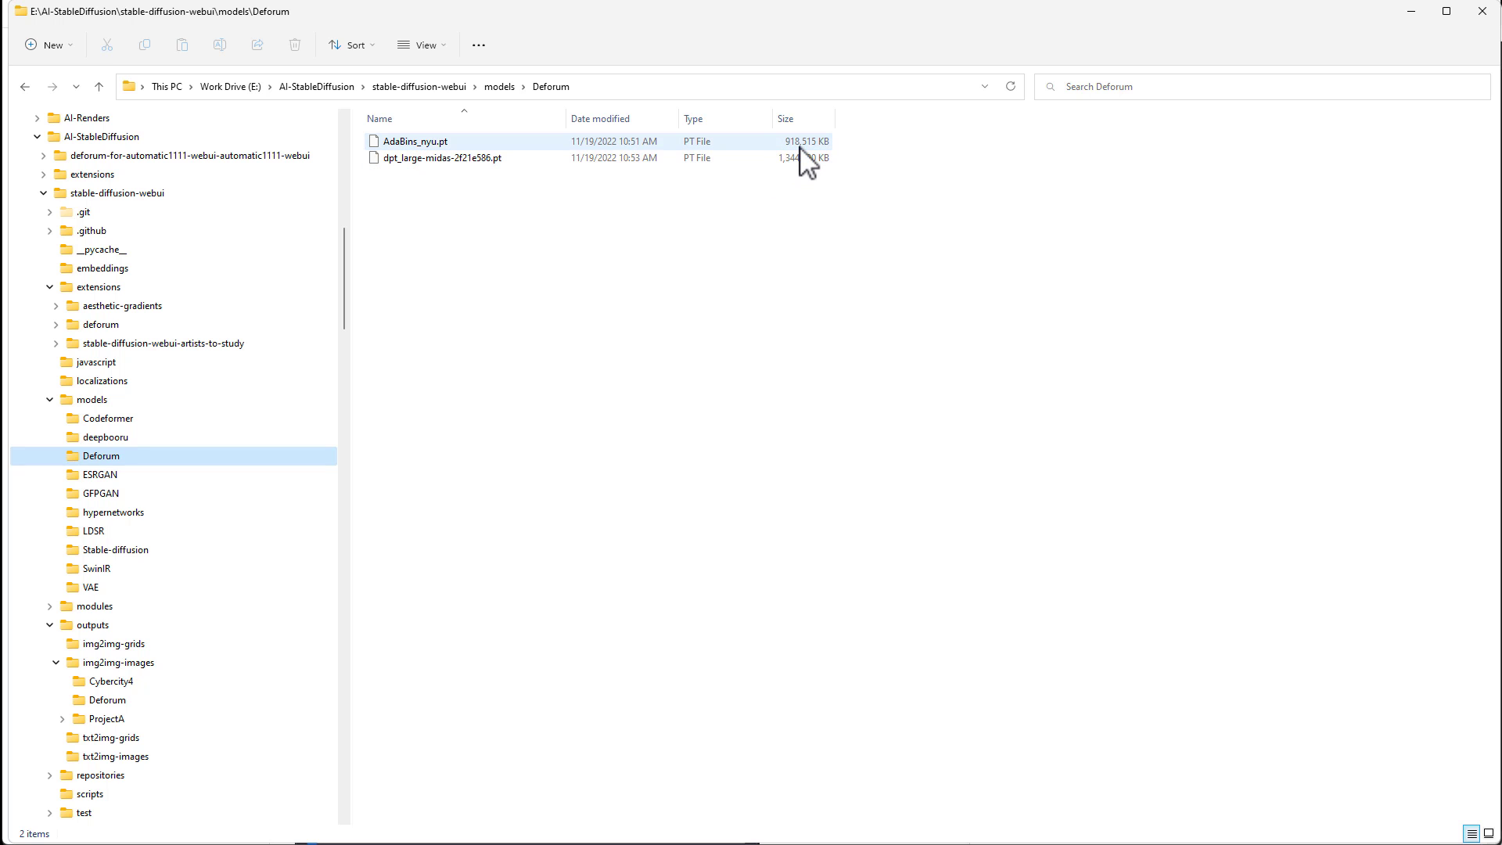
left_click(800, 178)
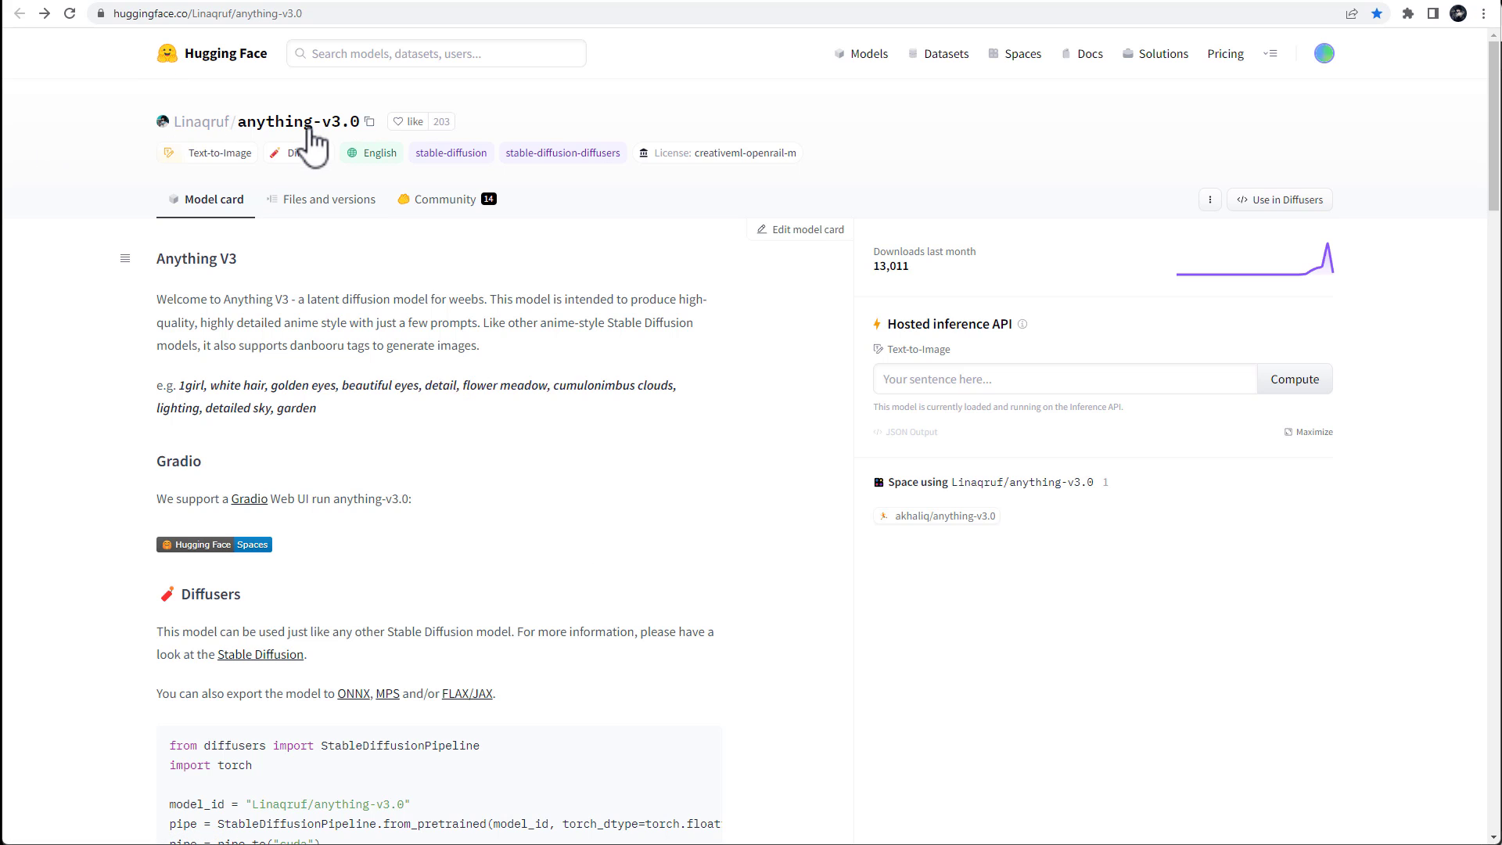
Step: Switch to Chrome, read through the anything-v3.0 model card on Hugging Face and open its list of files and versions
scroll(433, 393, "down", 2)
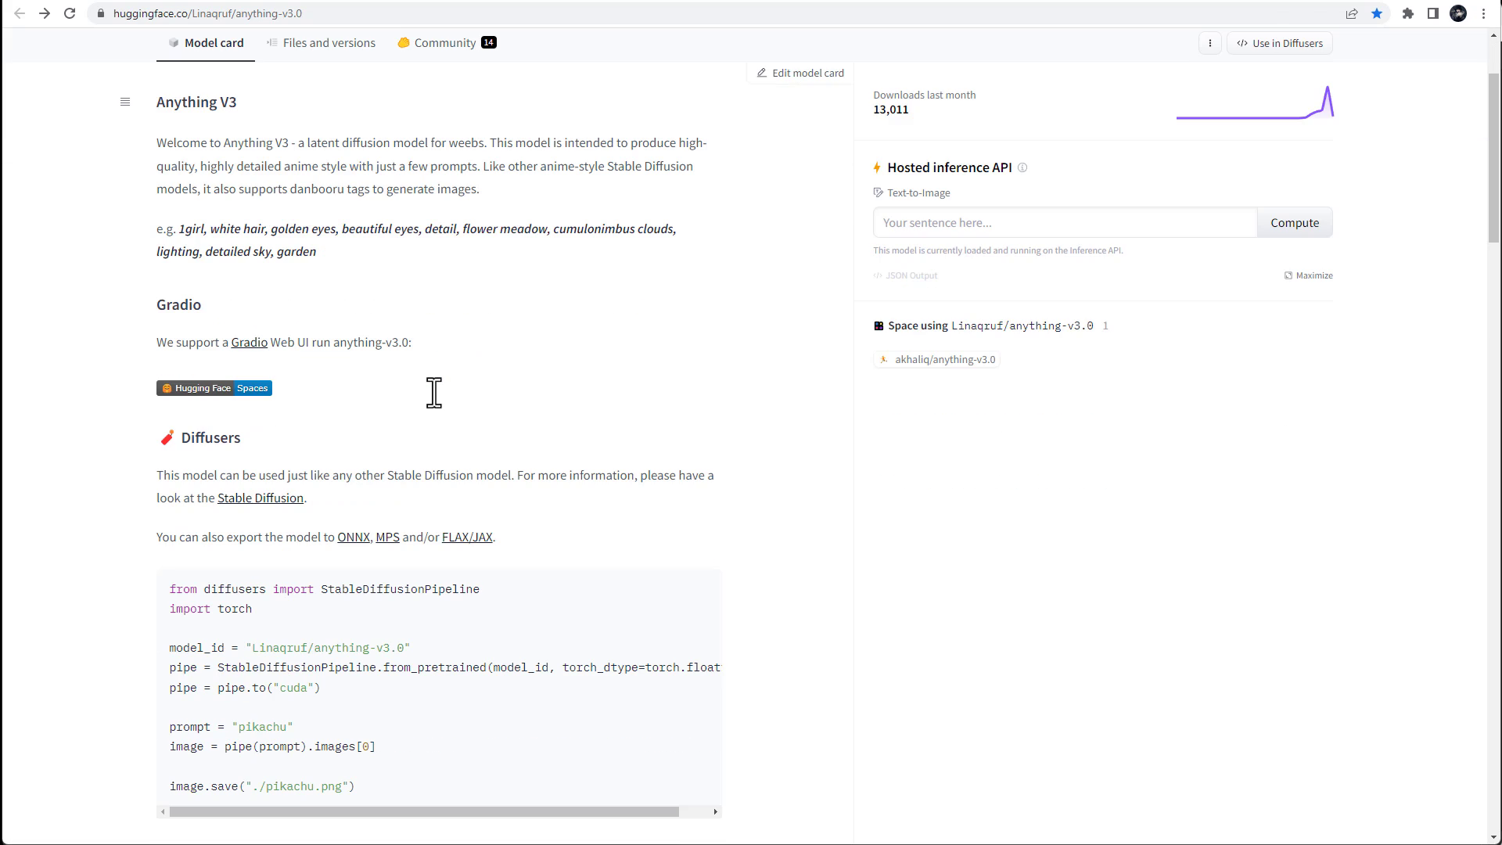
scroll(434, 393, "down", 1)
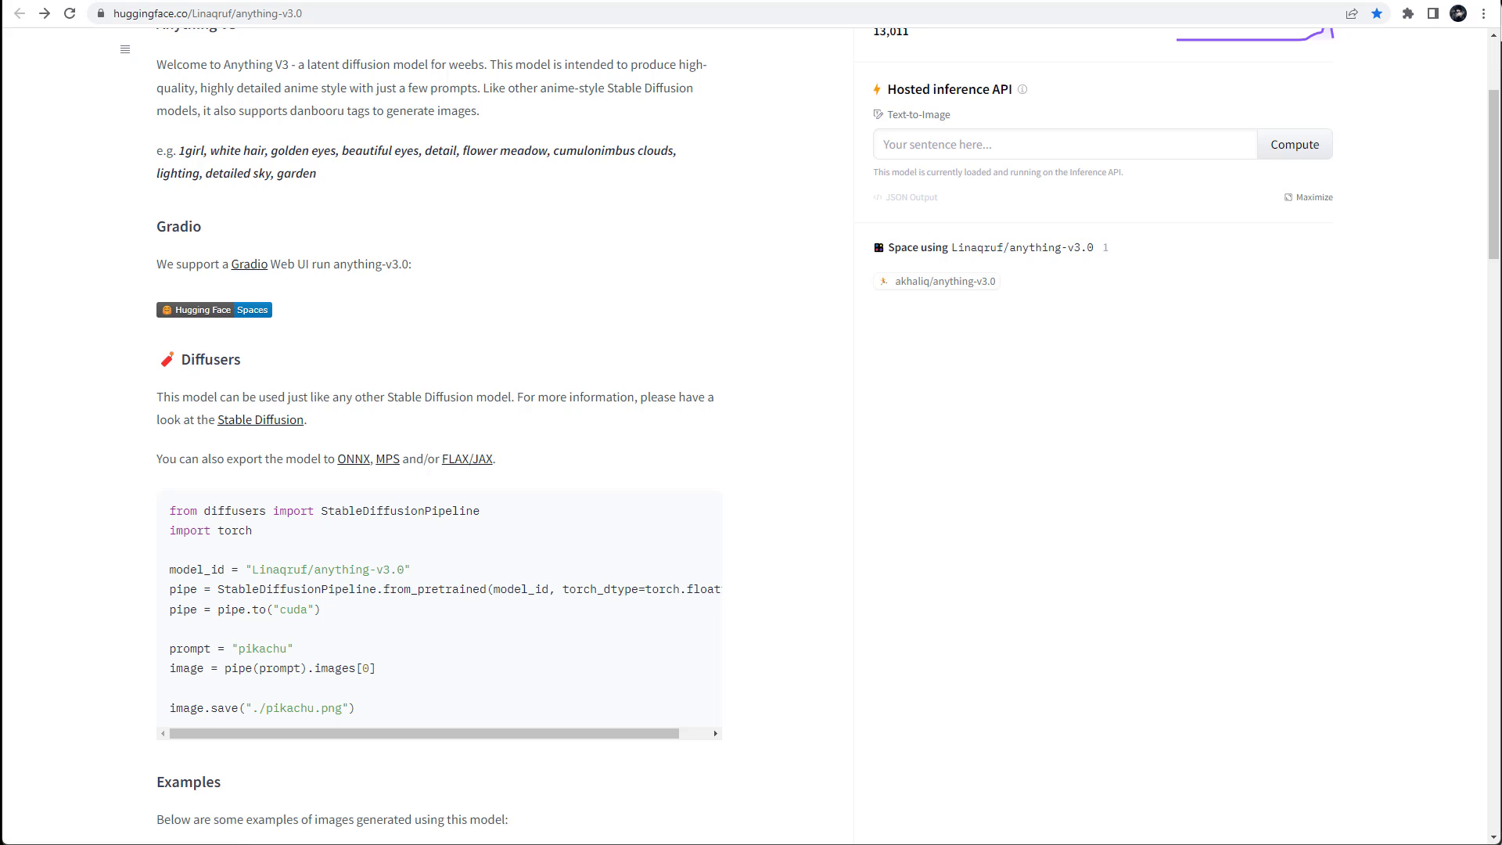
scroll(319, 156, "up", 2)
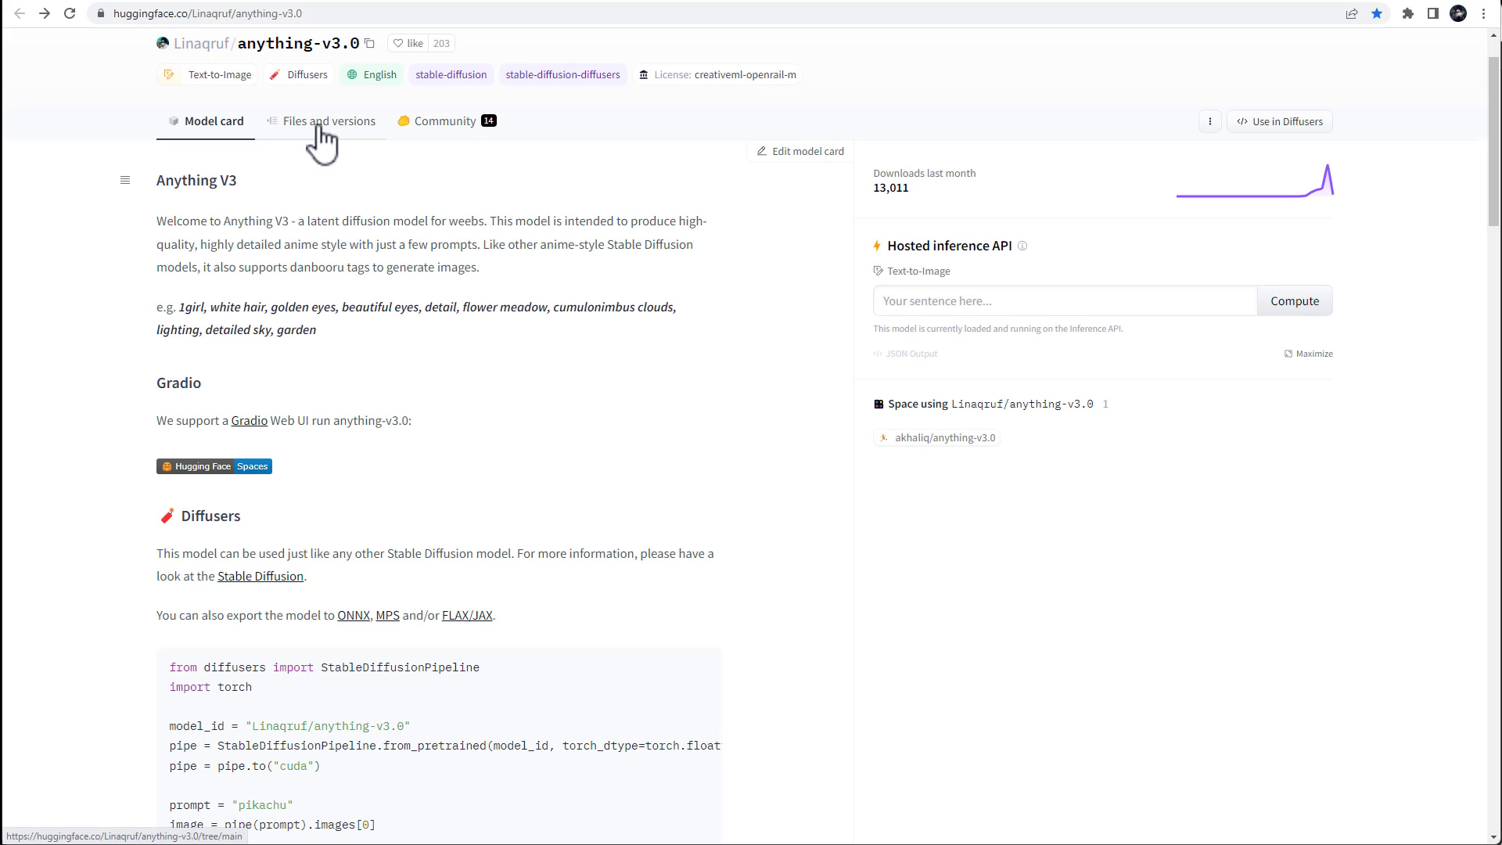
left_click(318, 125)
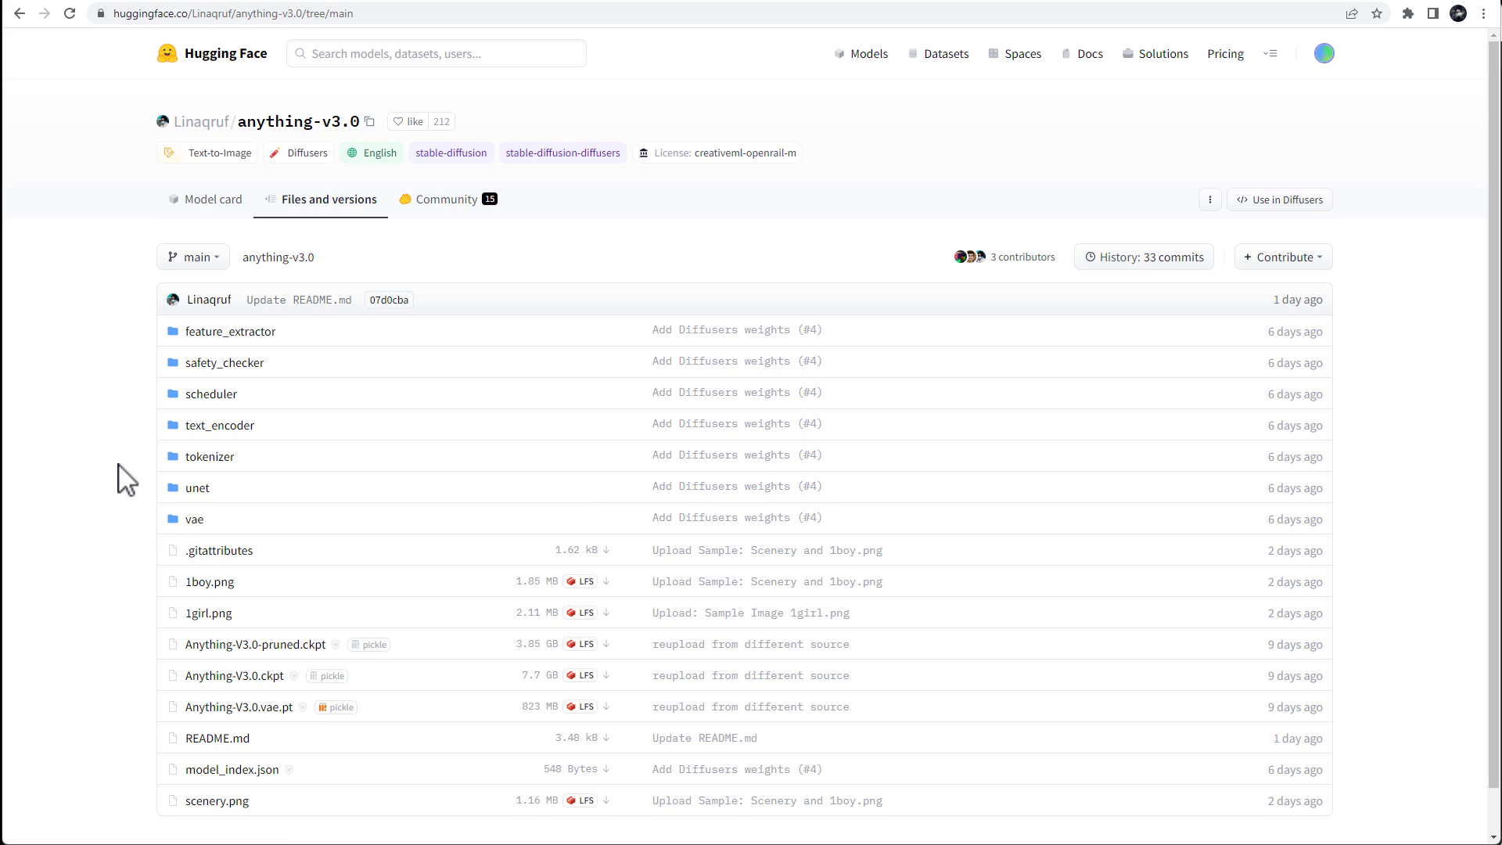
Step: Review the anything-v3.0 checkpoint files and inspect the detected pickle imports of Anything-V3.0.vae.pt
scroll(118, 479, "down", 1)
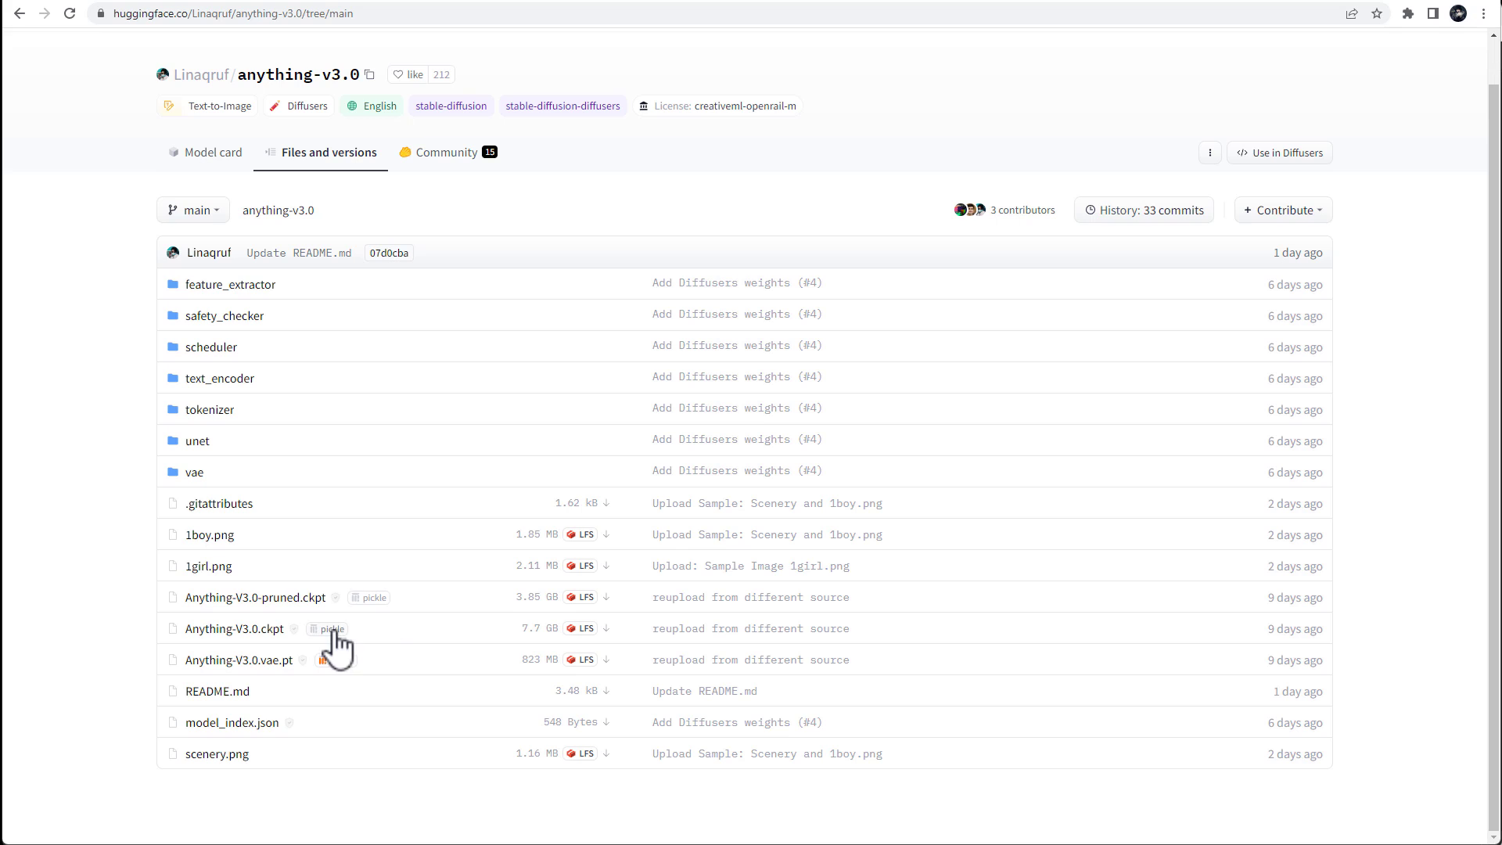
mouse_move(350, 664)
left_click(338, 662)
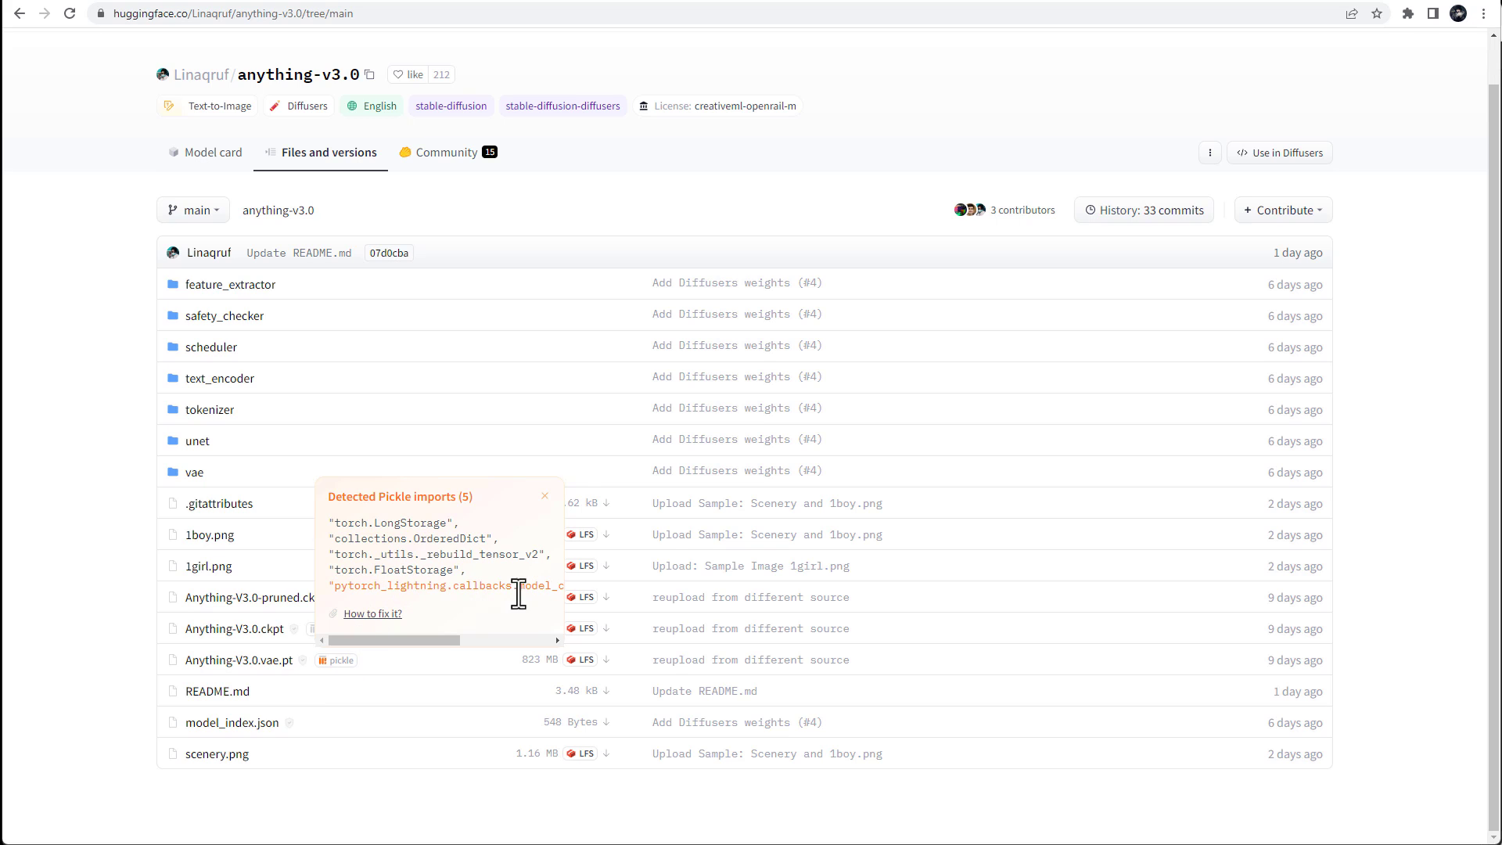
left_click(70, 552)
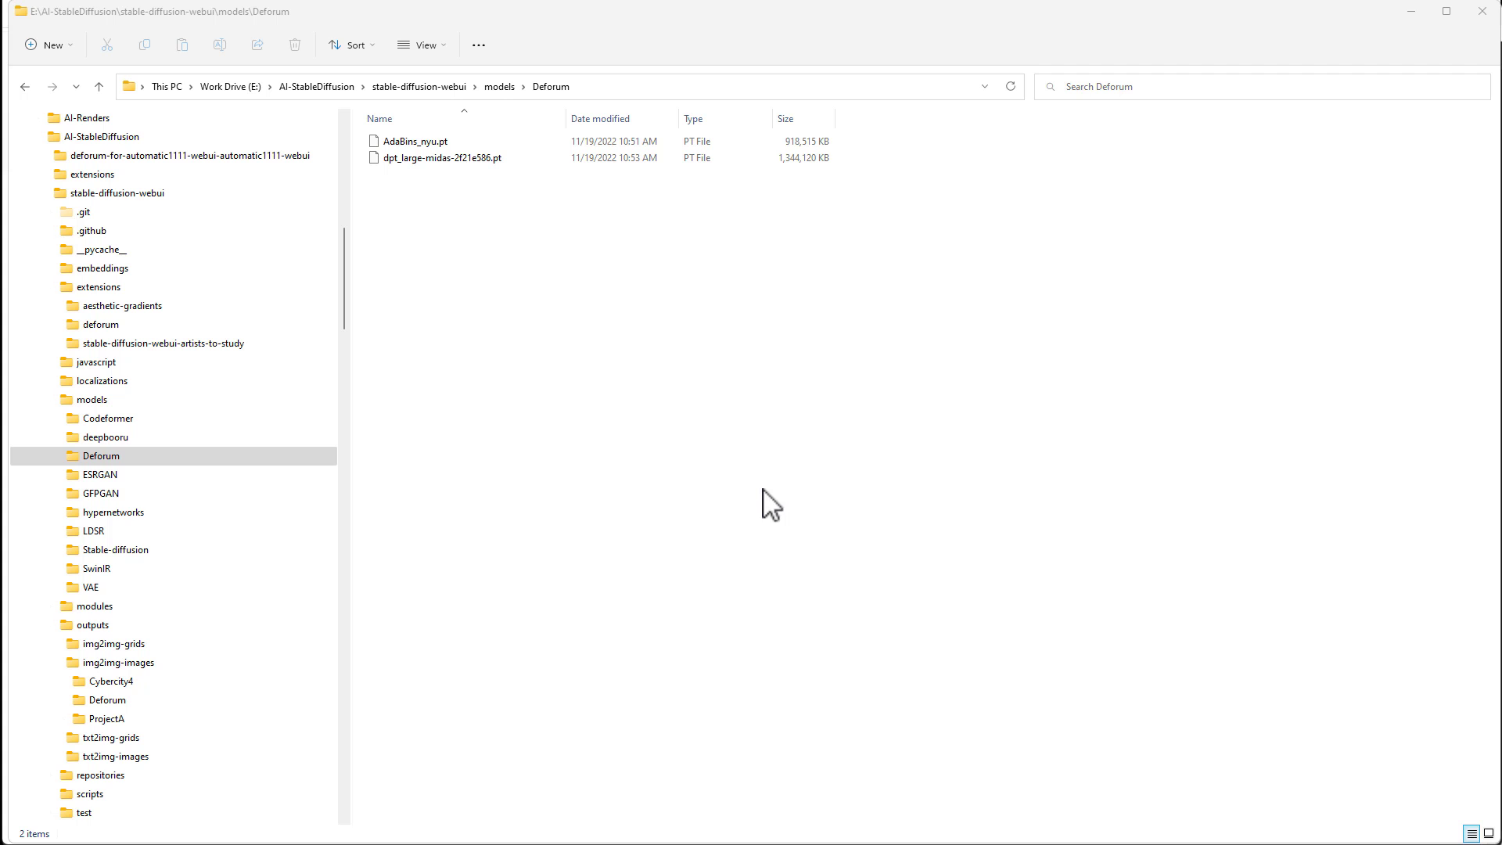
Step: Switch to File Explorer and check the models\Stable-diffusion folder for the Anything-V3.0 files, comparing it with the models\Deforum folder
left_click(117, 555)
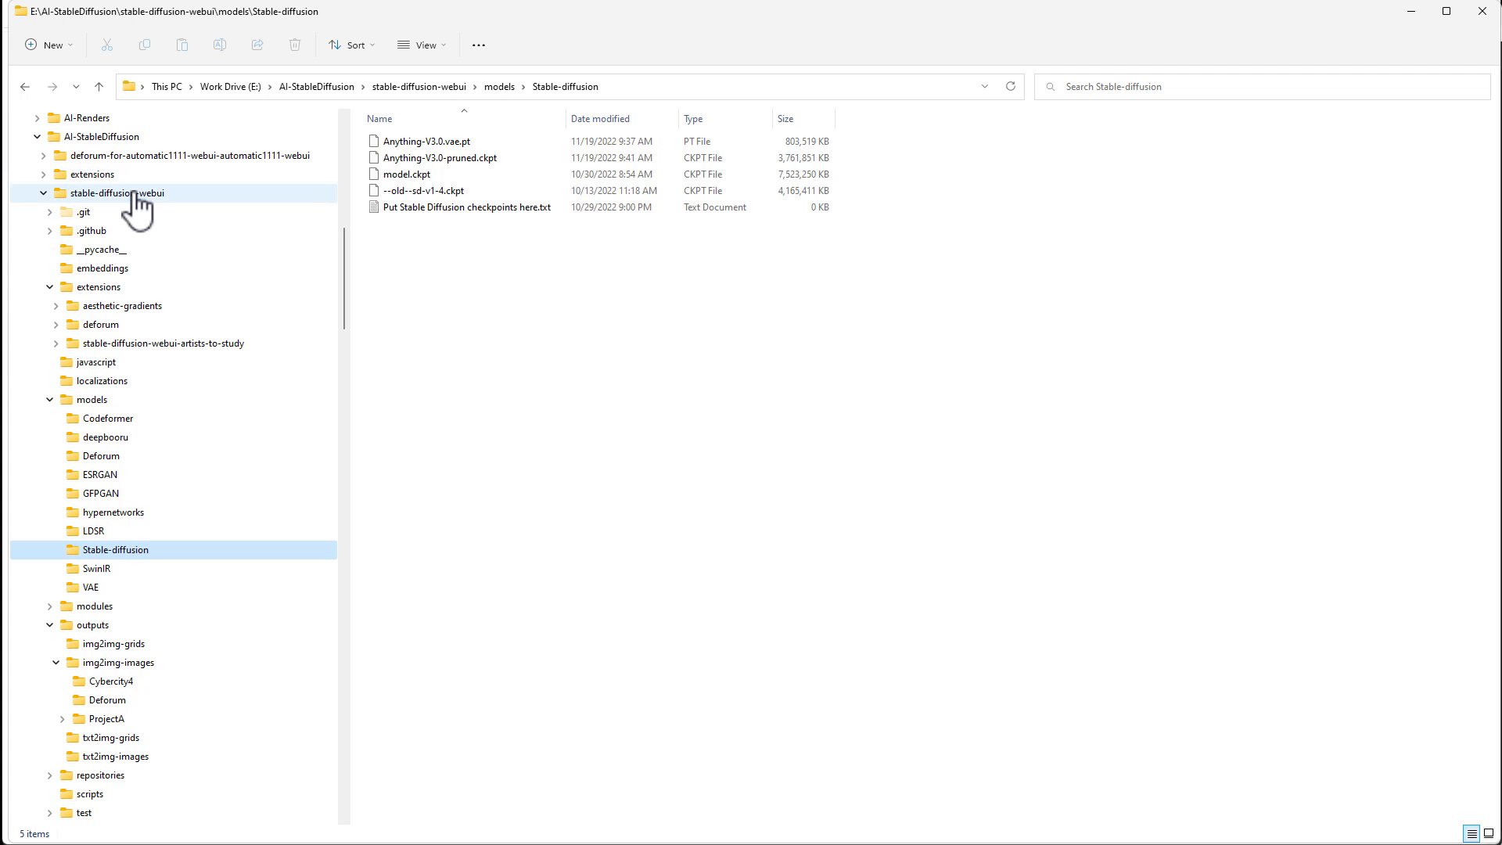
left_click(92, 400)
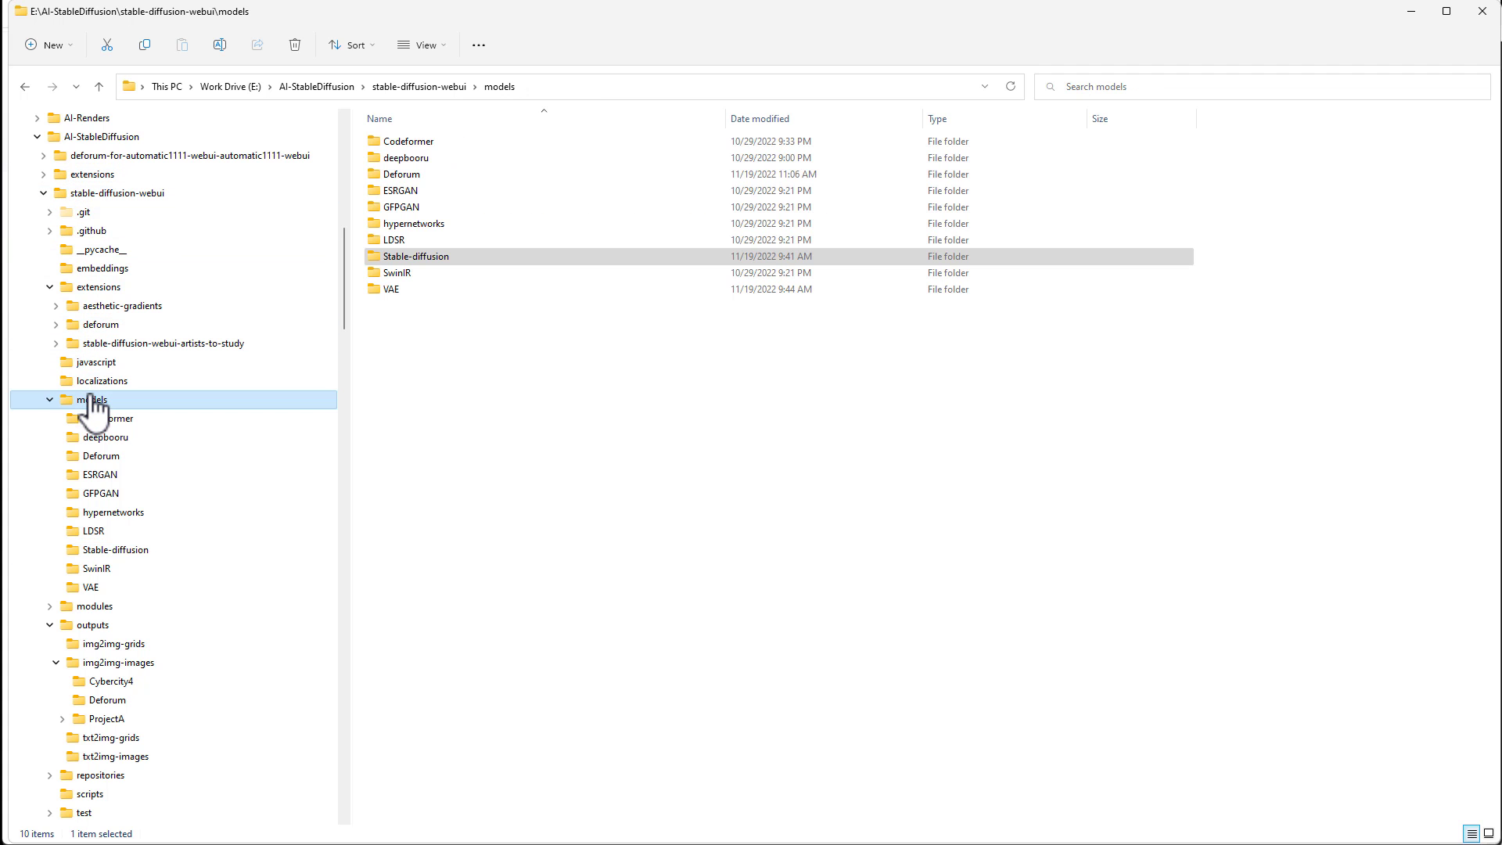
left_click(102, 458)
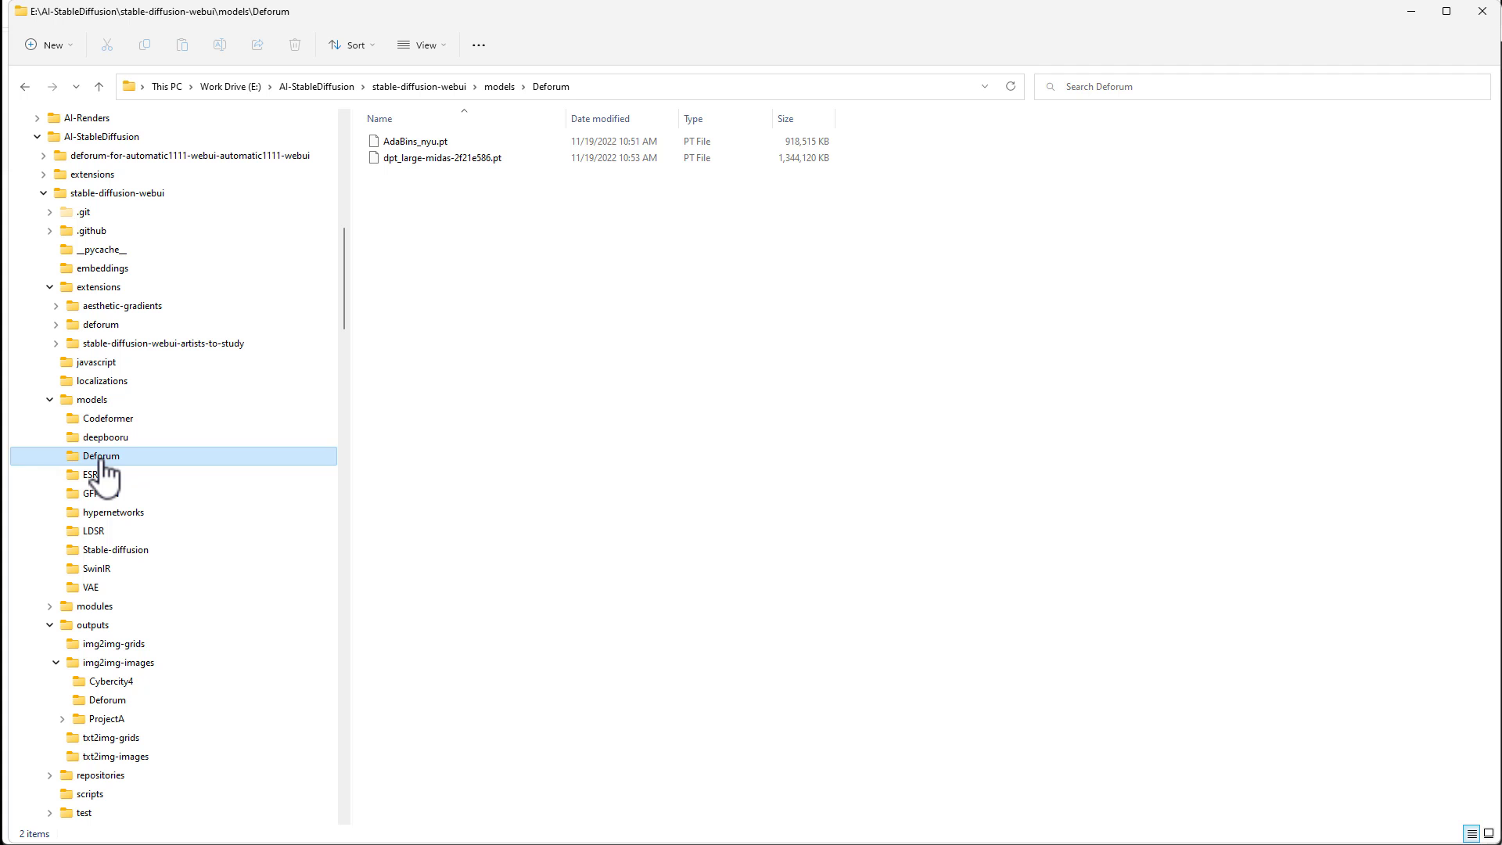
left_click(129, 552)
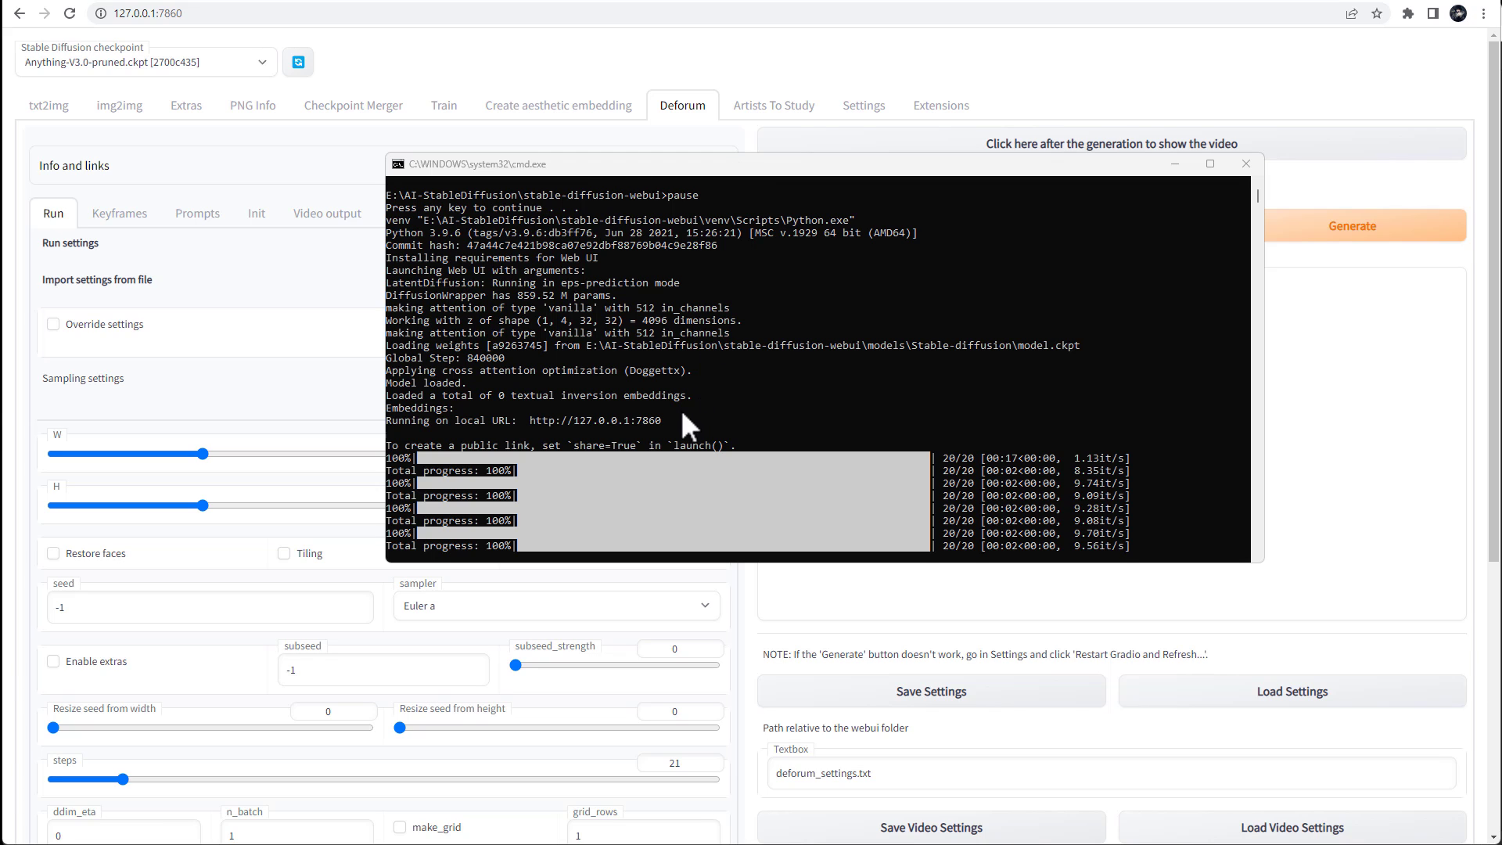
left_click_drag(529, 421, 658, 424)
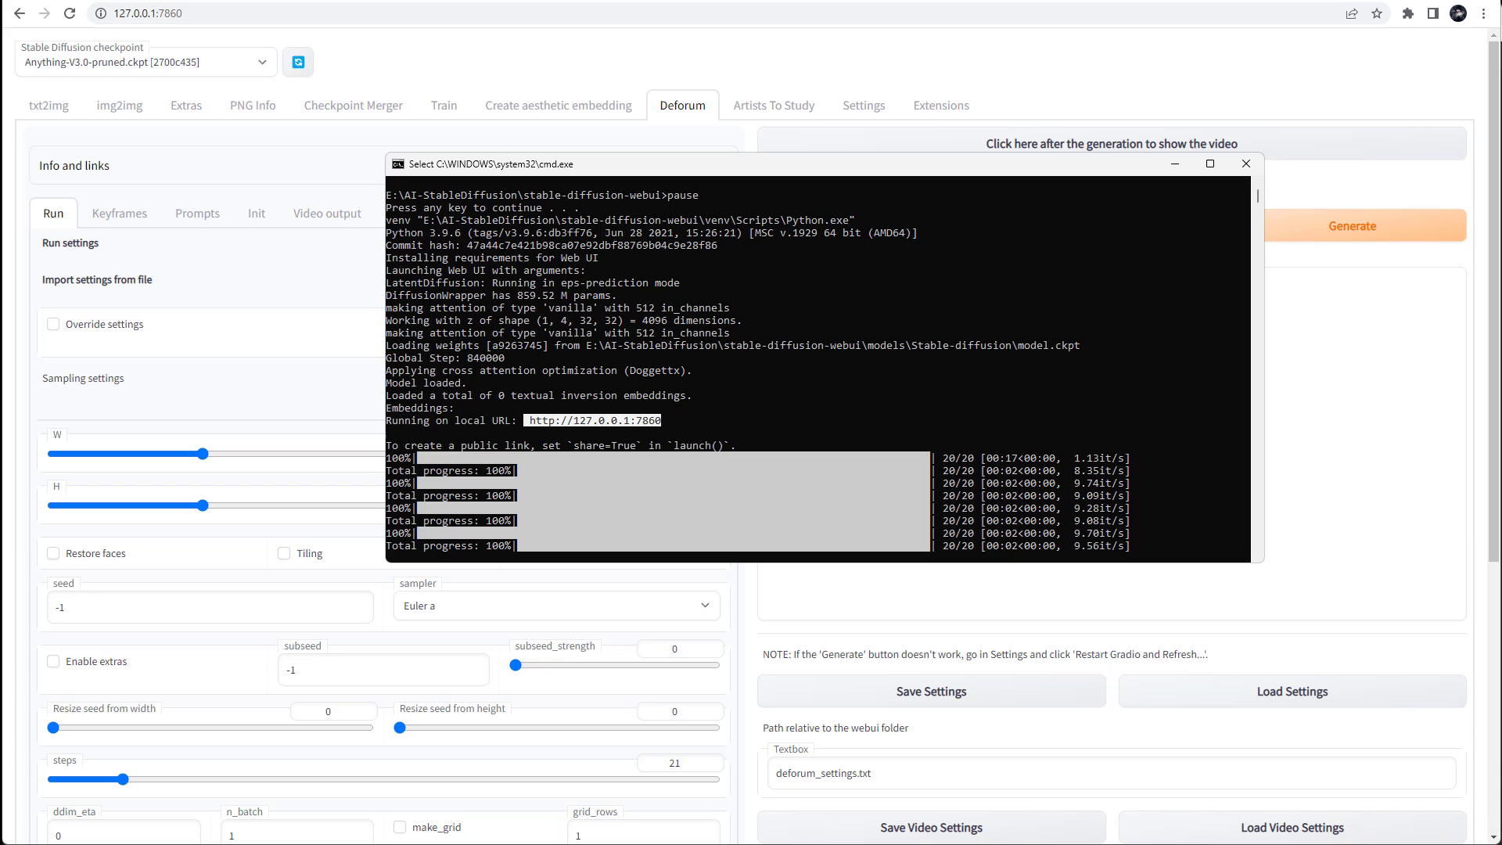
key("alt+Tab")
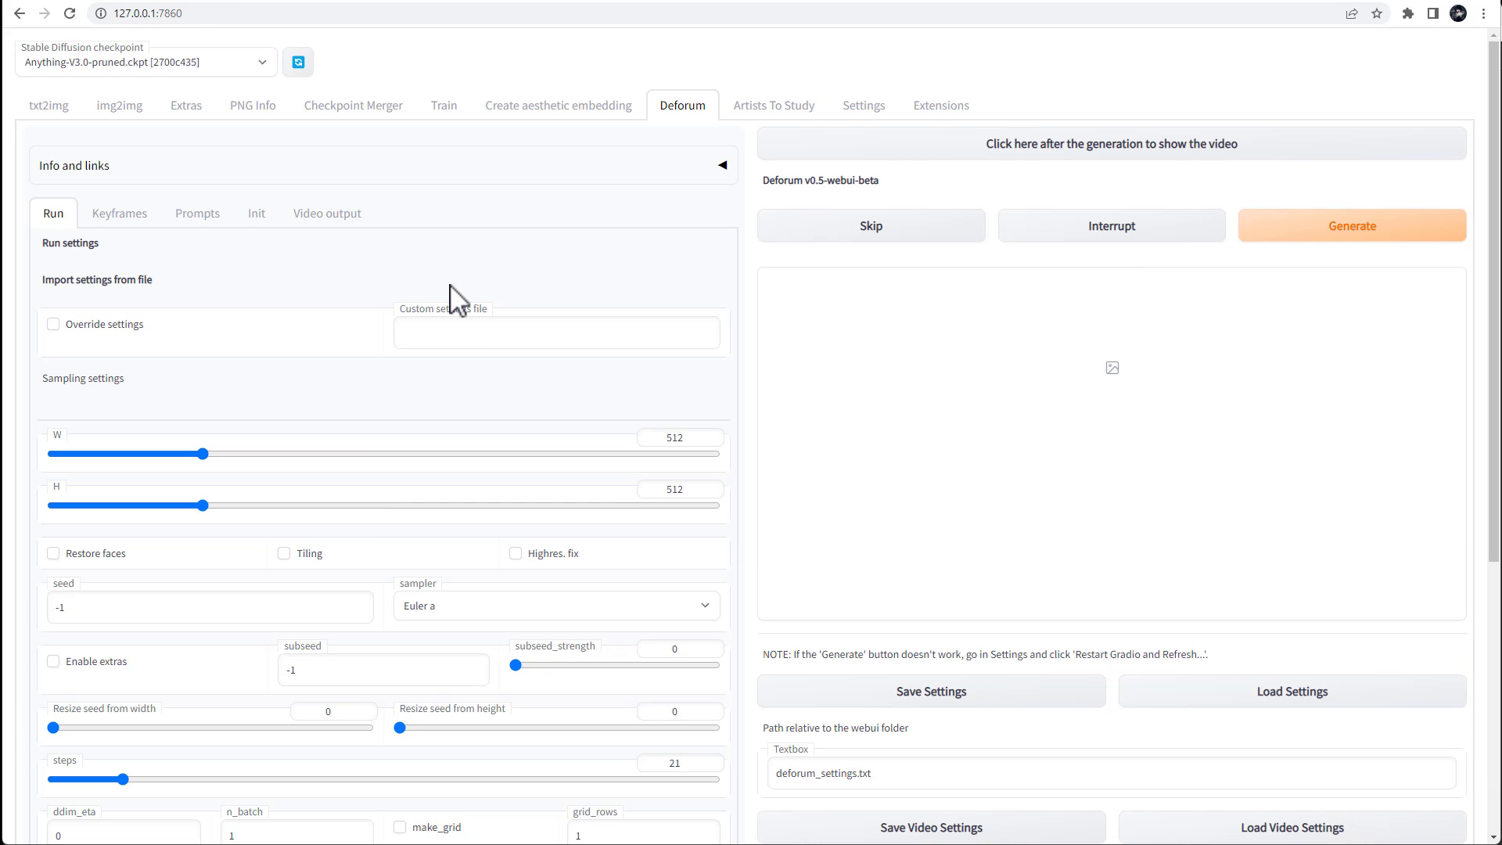
left_click(197, 14)
left_click(244, 15)
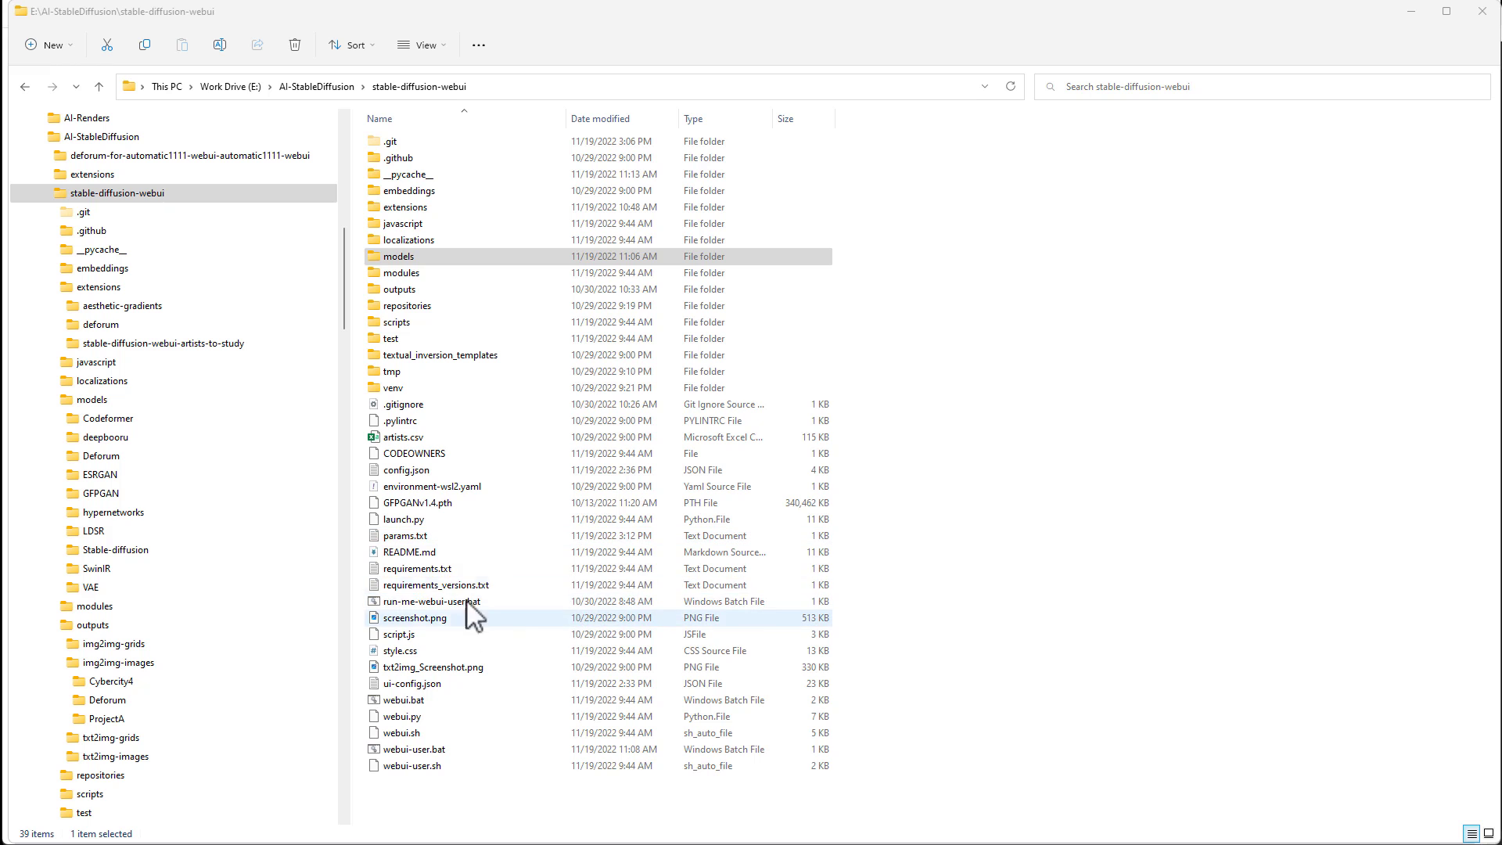
Step: Switch to File Explorer, run run-me-webui-user.bat from the stable-diffusion-webui folder and continue past the pause to start the web UI
double_click(399, 605)
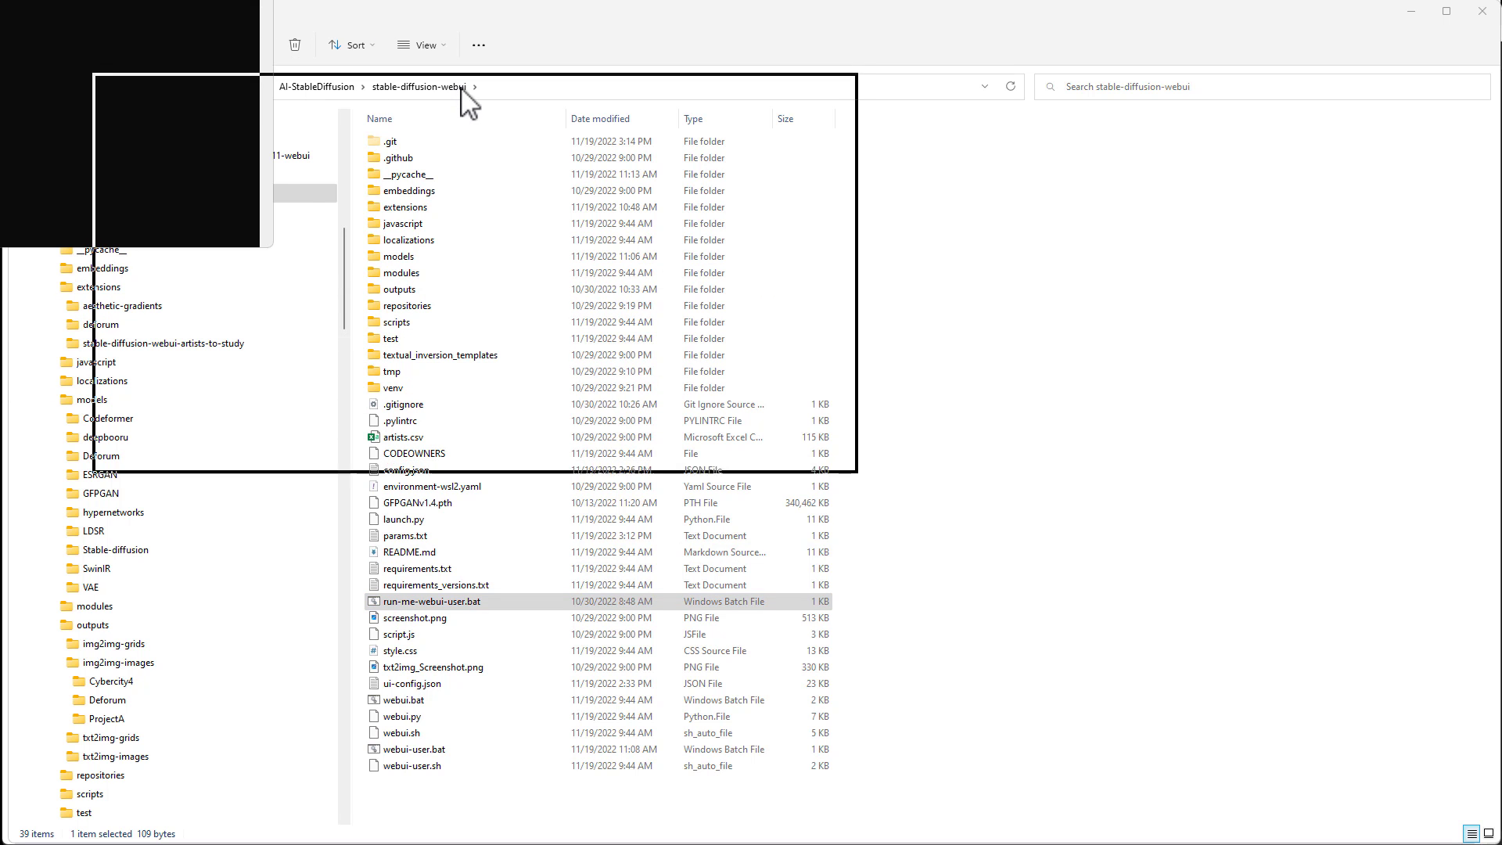
key("Return")
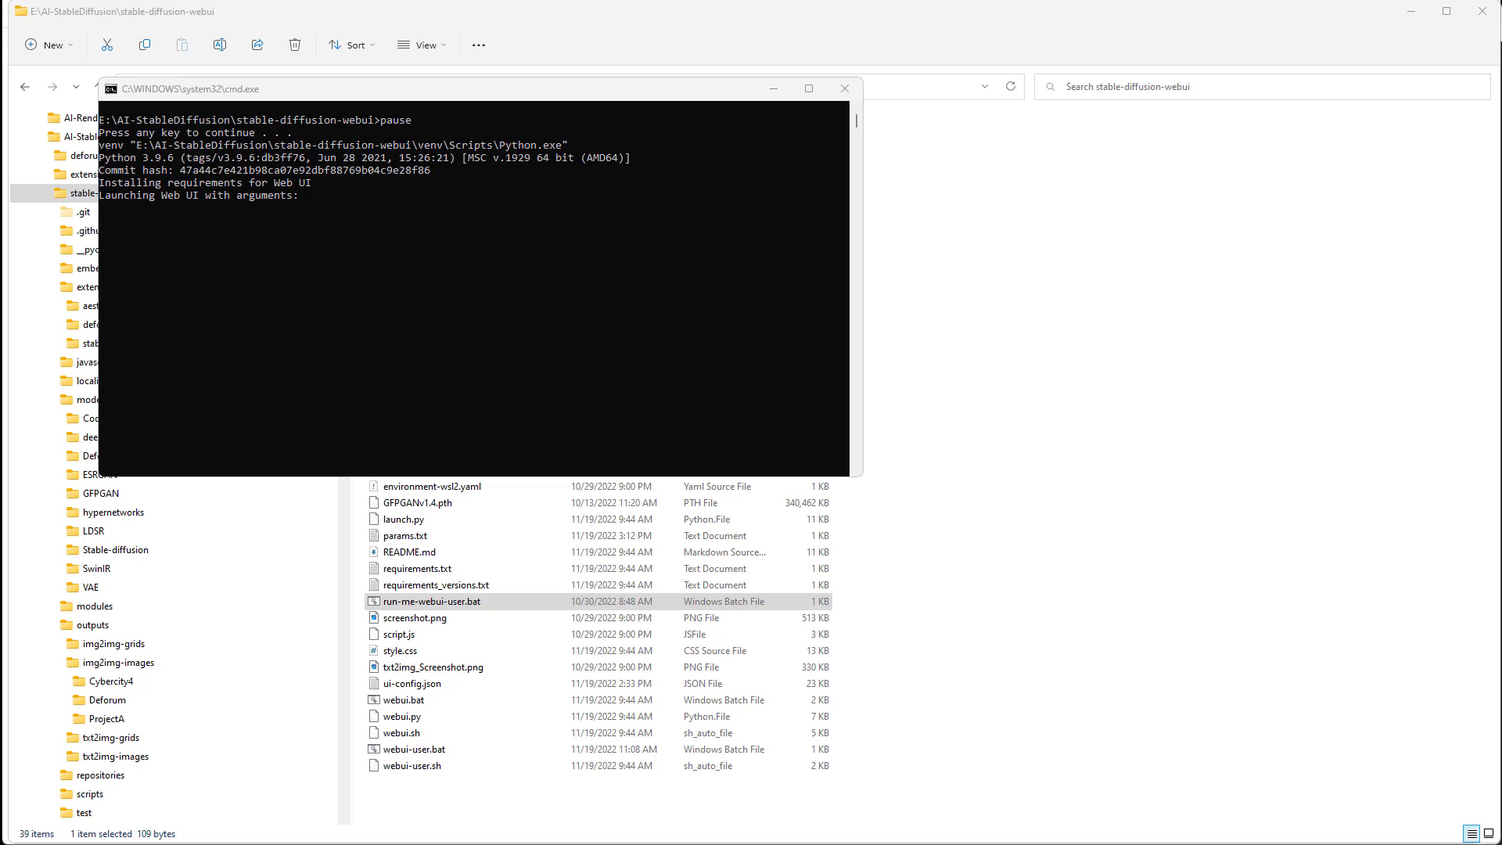
scroll(326, 305, "up", 1)
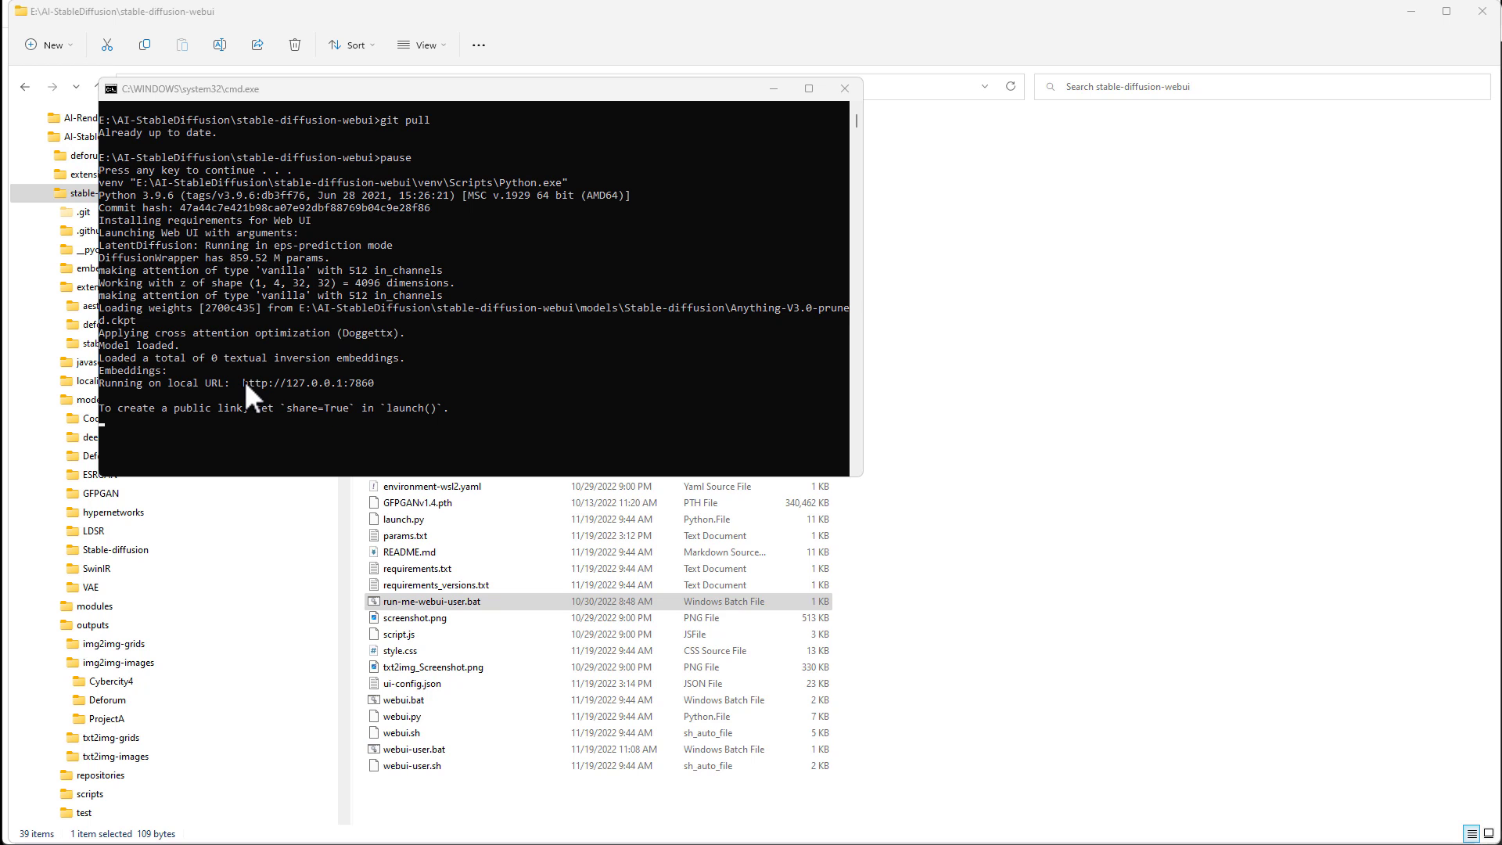
Step: Reload the web UI at 127.0.0.1:7860 in Chrome and select Anything-V3.0-pruned.ckpt as the Stable Diffusion checkpoint
left_click_drag(377, 383, 289, 383)
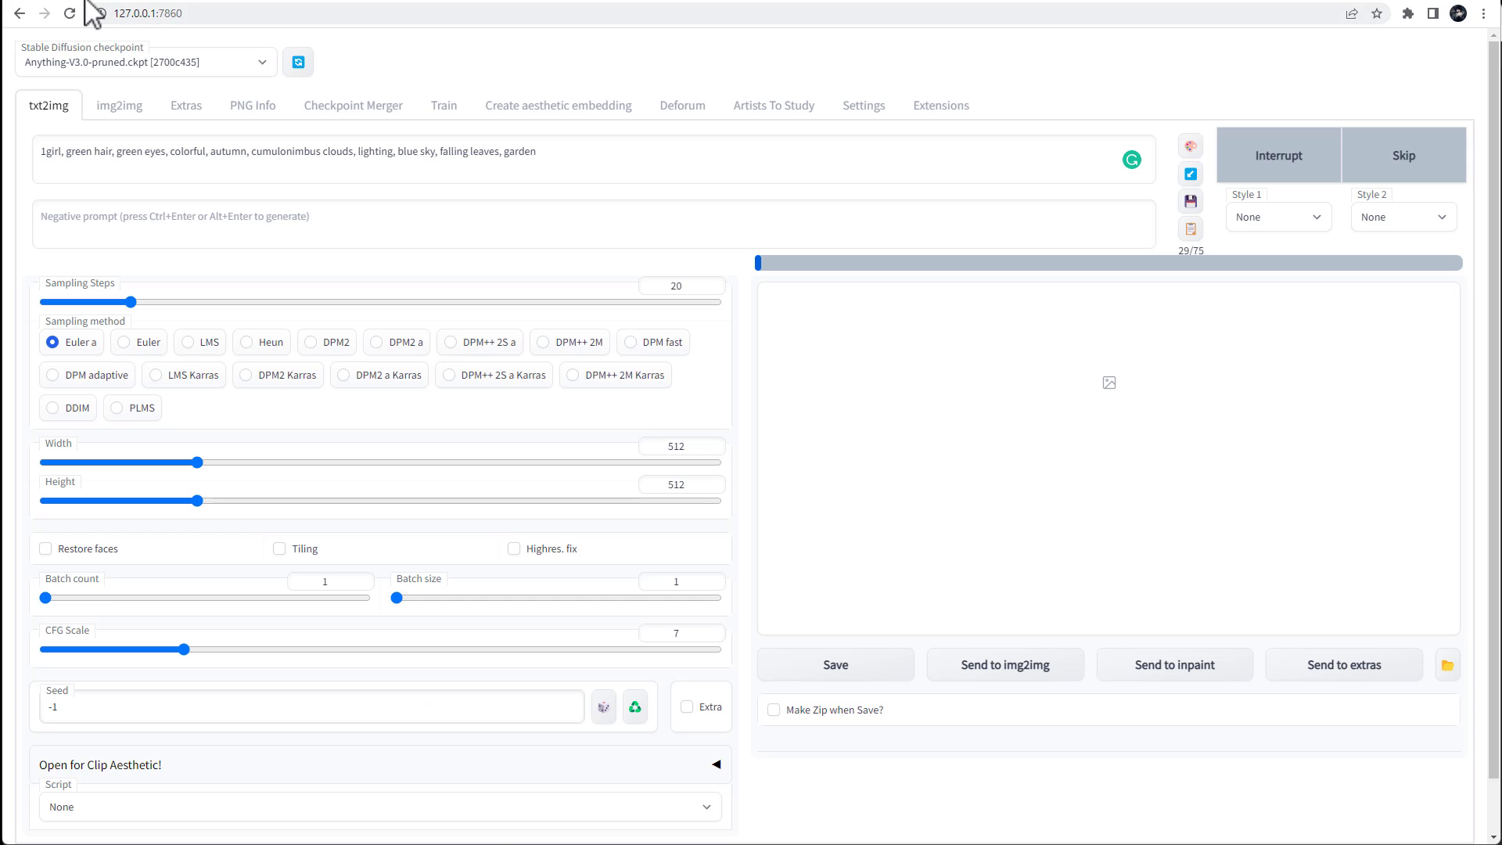
left_click(70, 13)
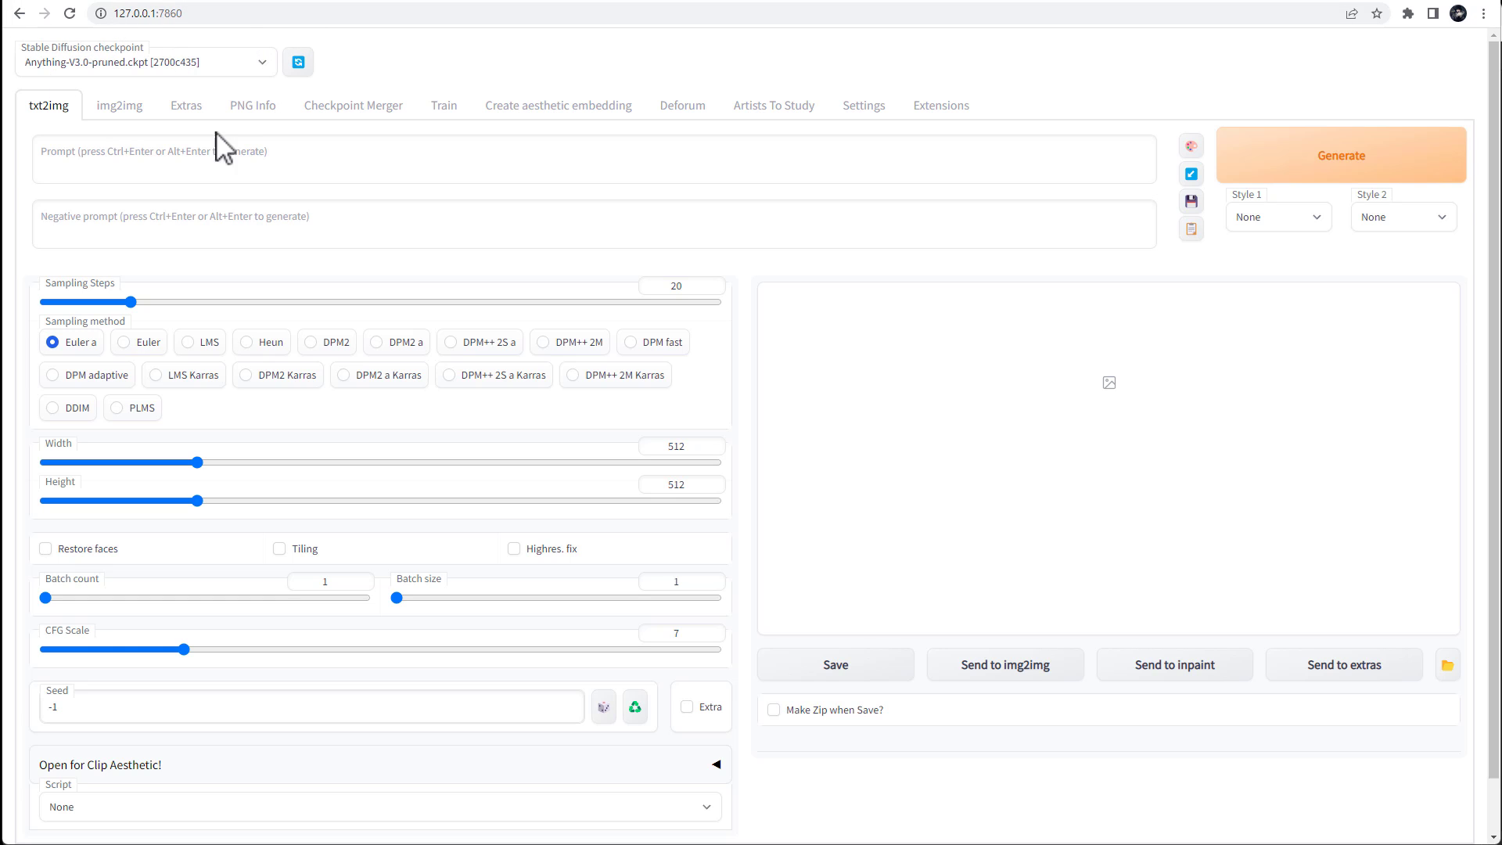
left_click(266, 64)
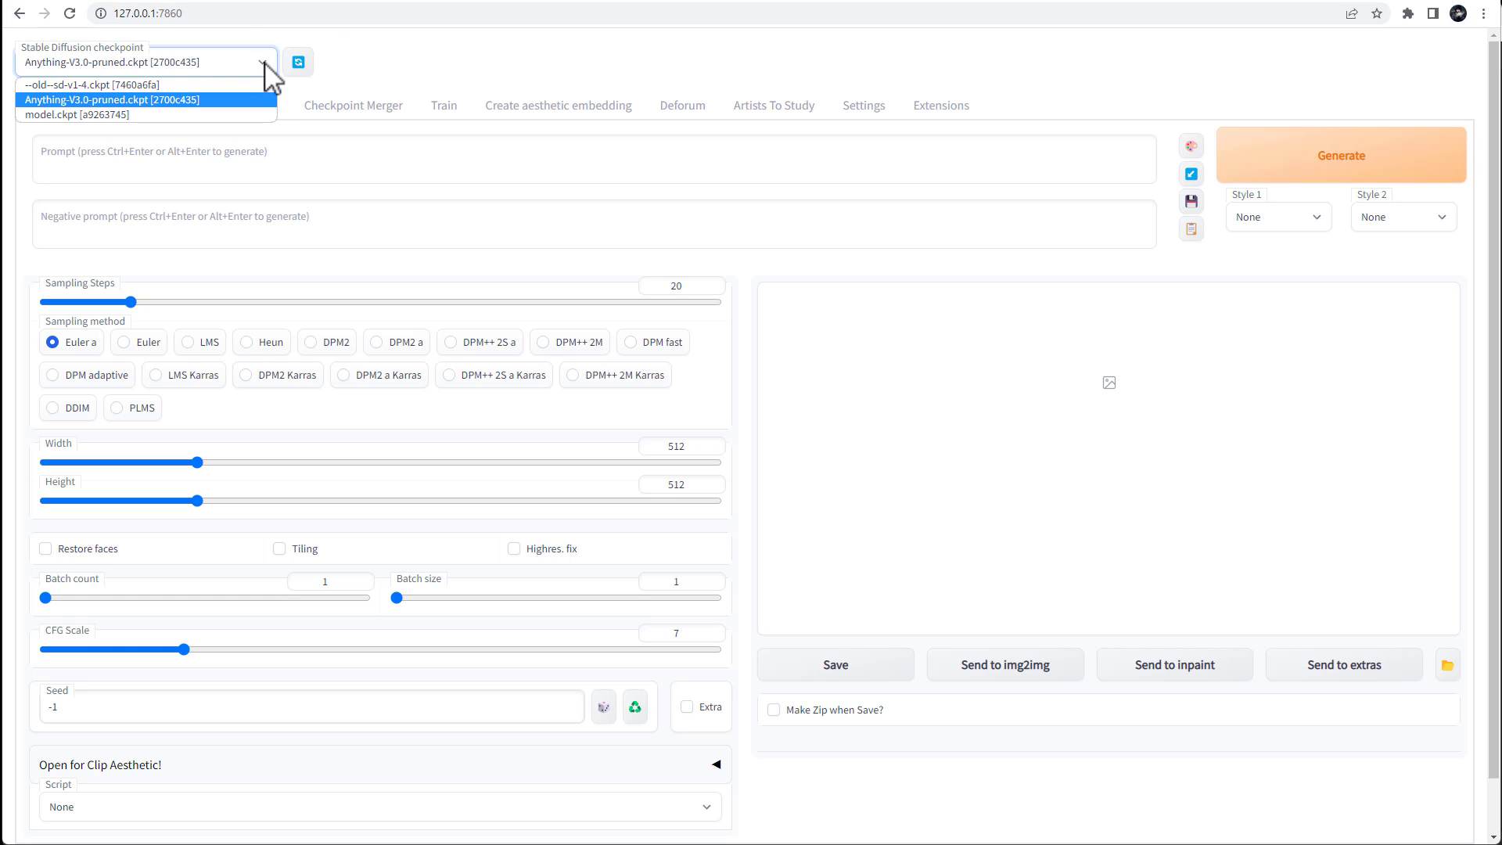
left_click(95, 100)
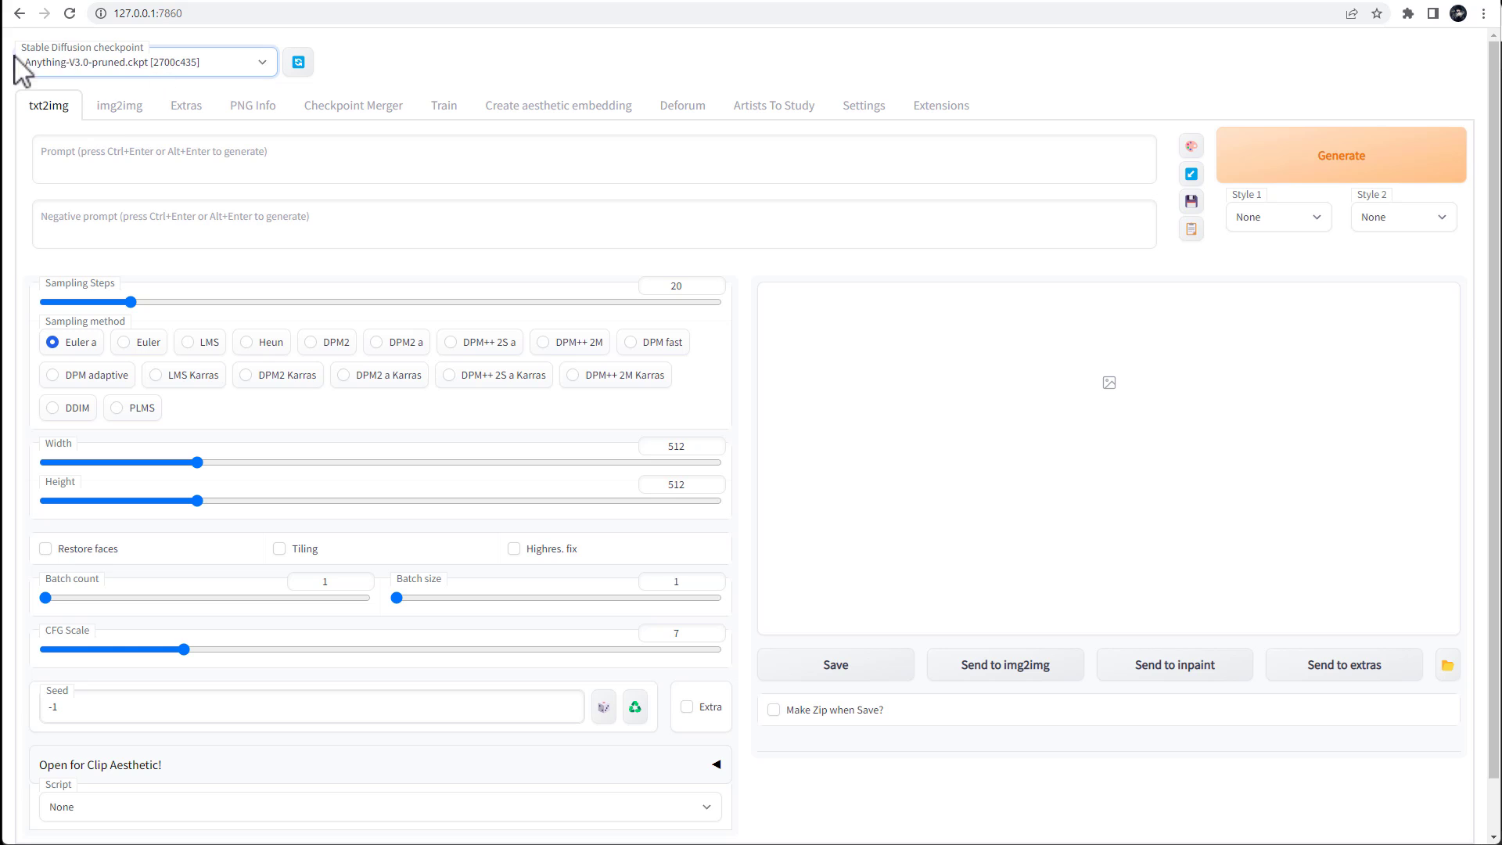
left_click(452, 64)
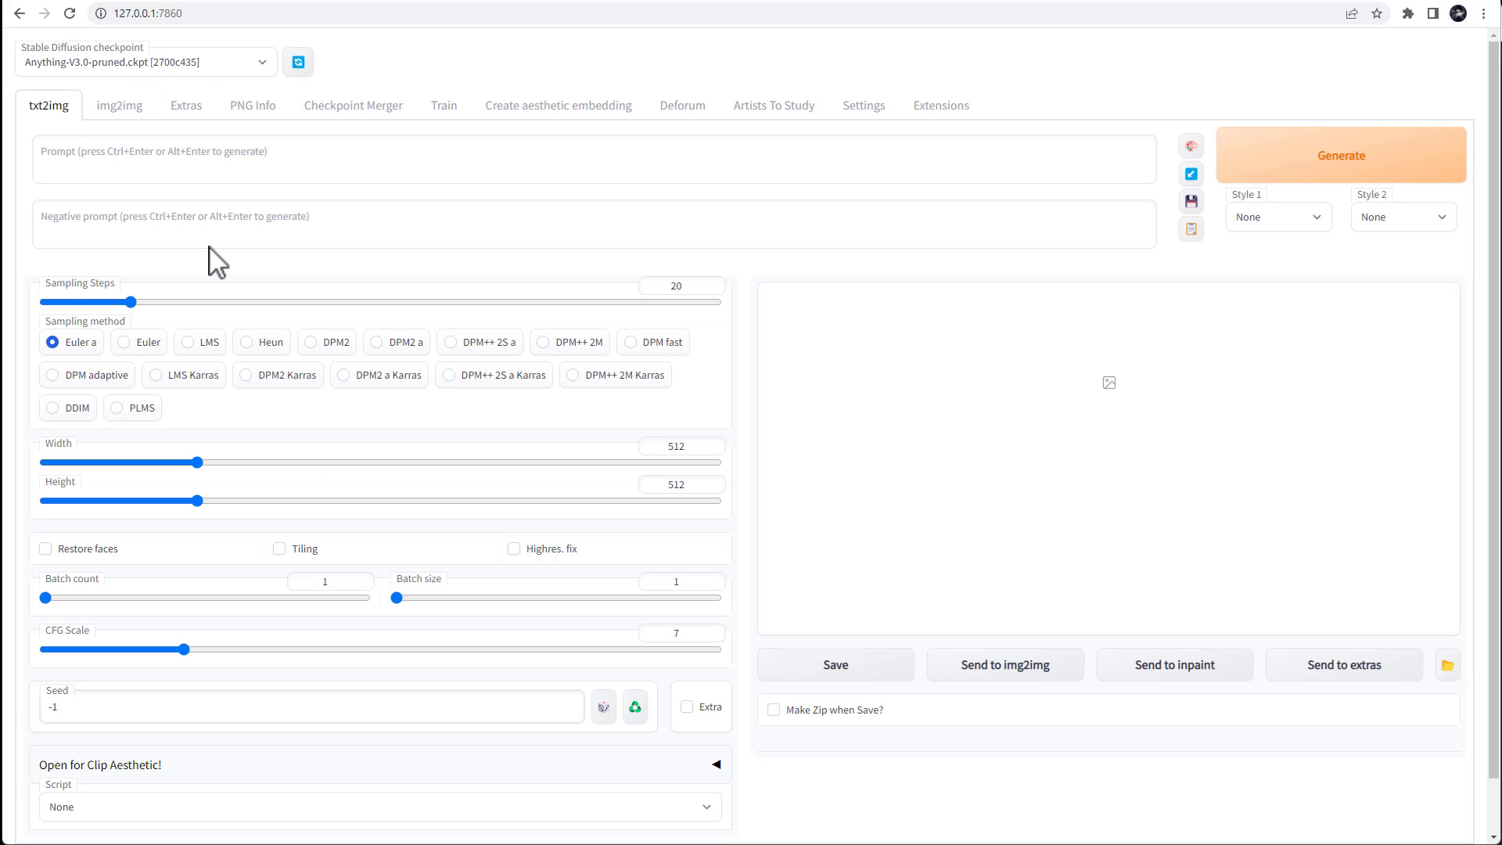
Step: Check the model loading log in Command Prompt and move that window away from the web UI
key("alt+Tab")
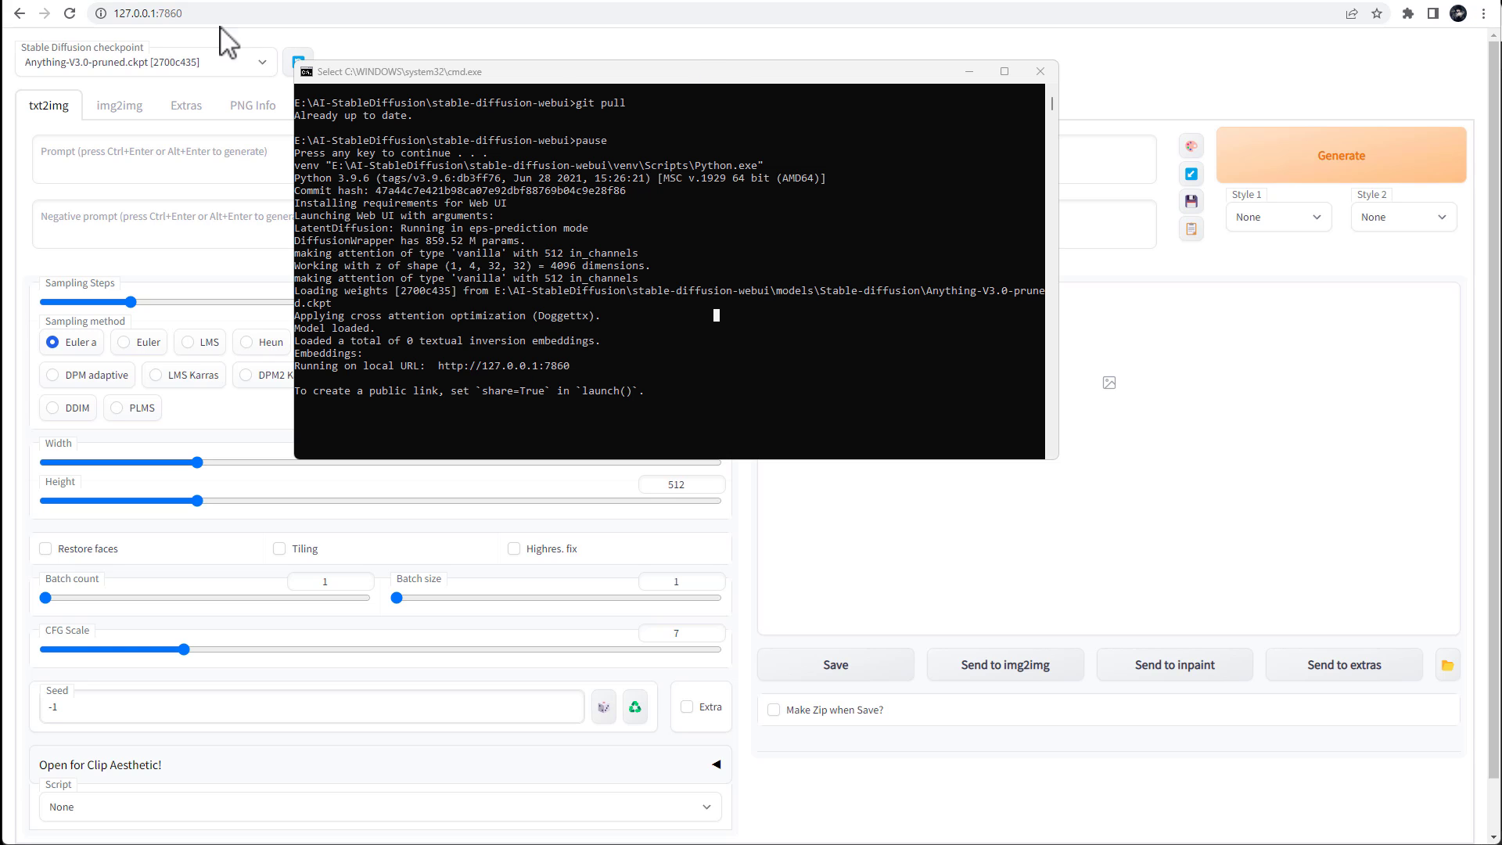
left_click_drag(551, 72, 1501, 783)
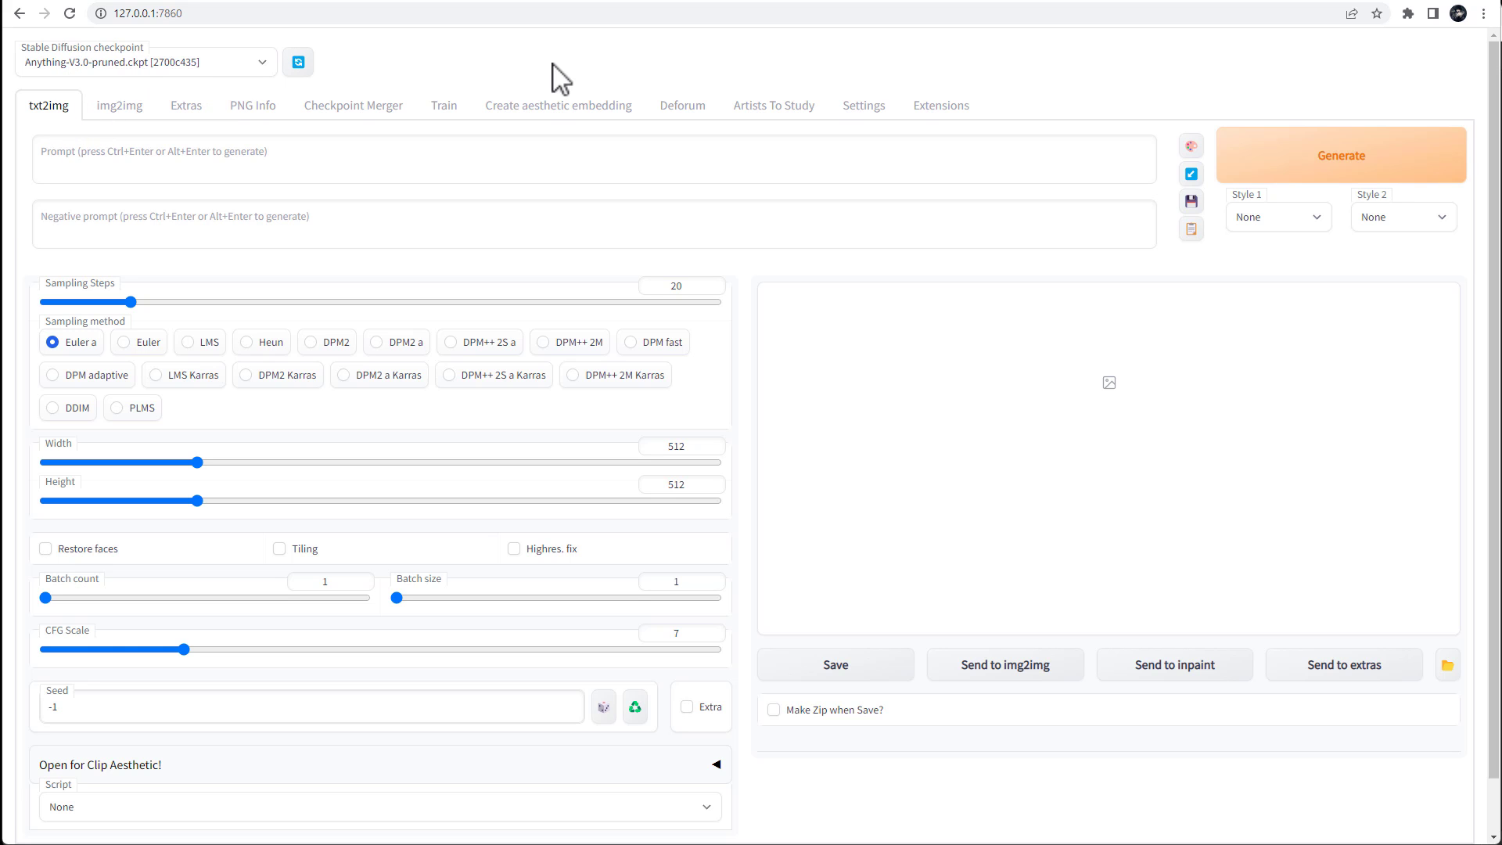
Step: Set SD VAE to the Anything-V3.0 VAE in the web UI's Stable Diffusion settings and apply the settings
left_click(866, 103)
scroll(826, 481, "down", 10)
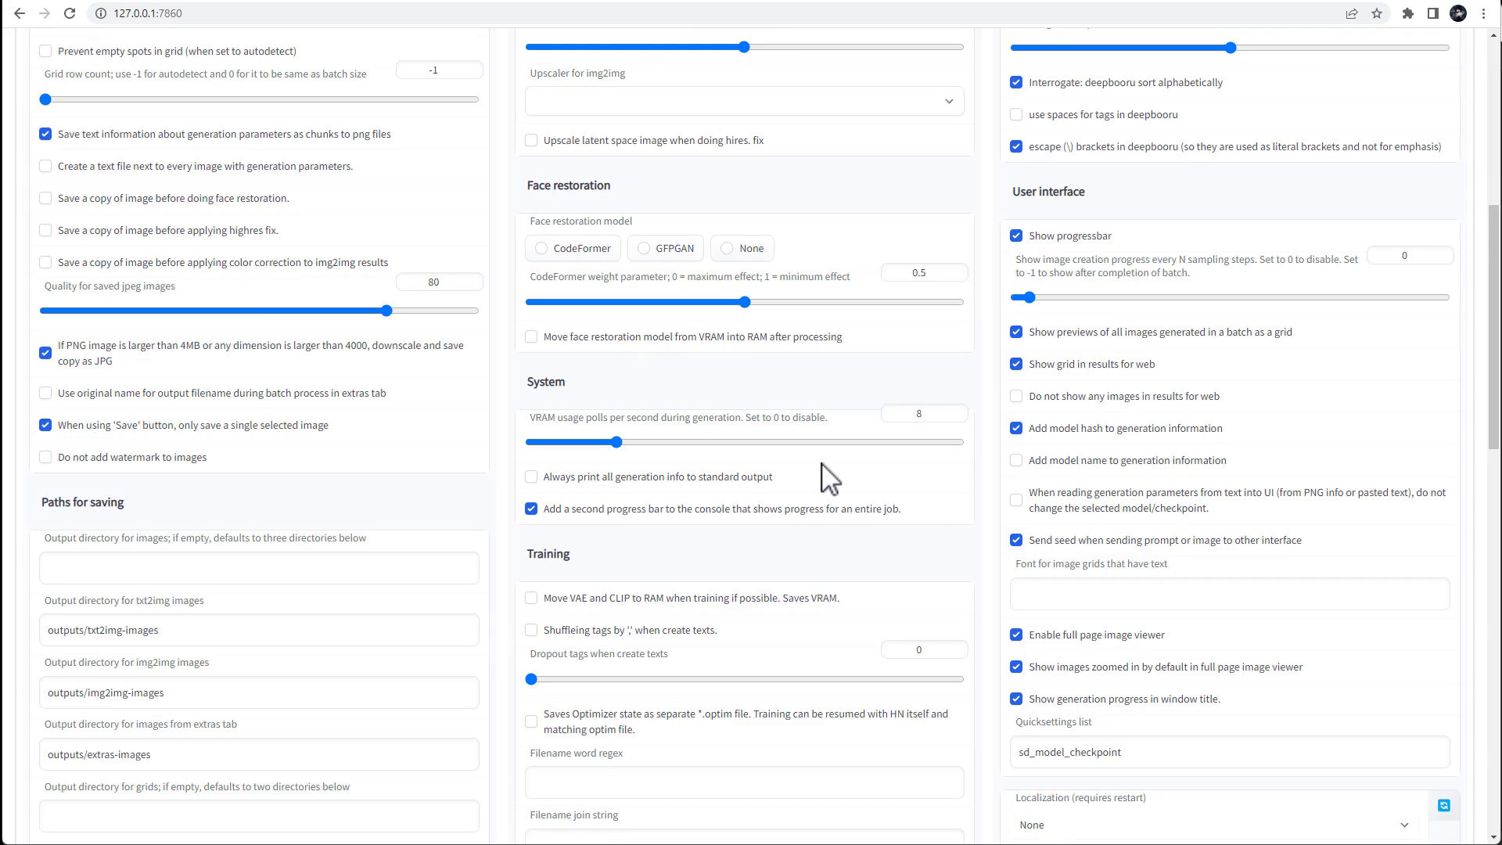
scroll(826, 482, "down", 5)
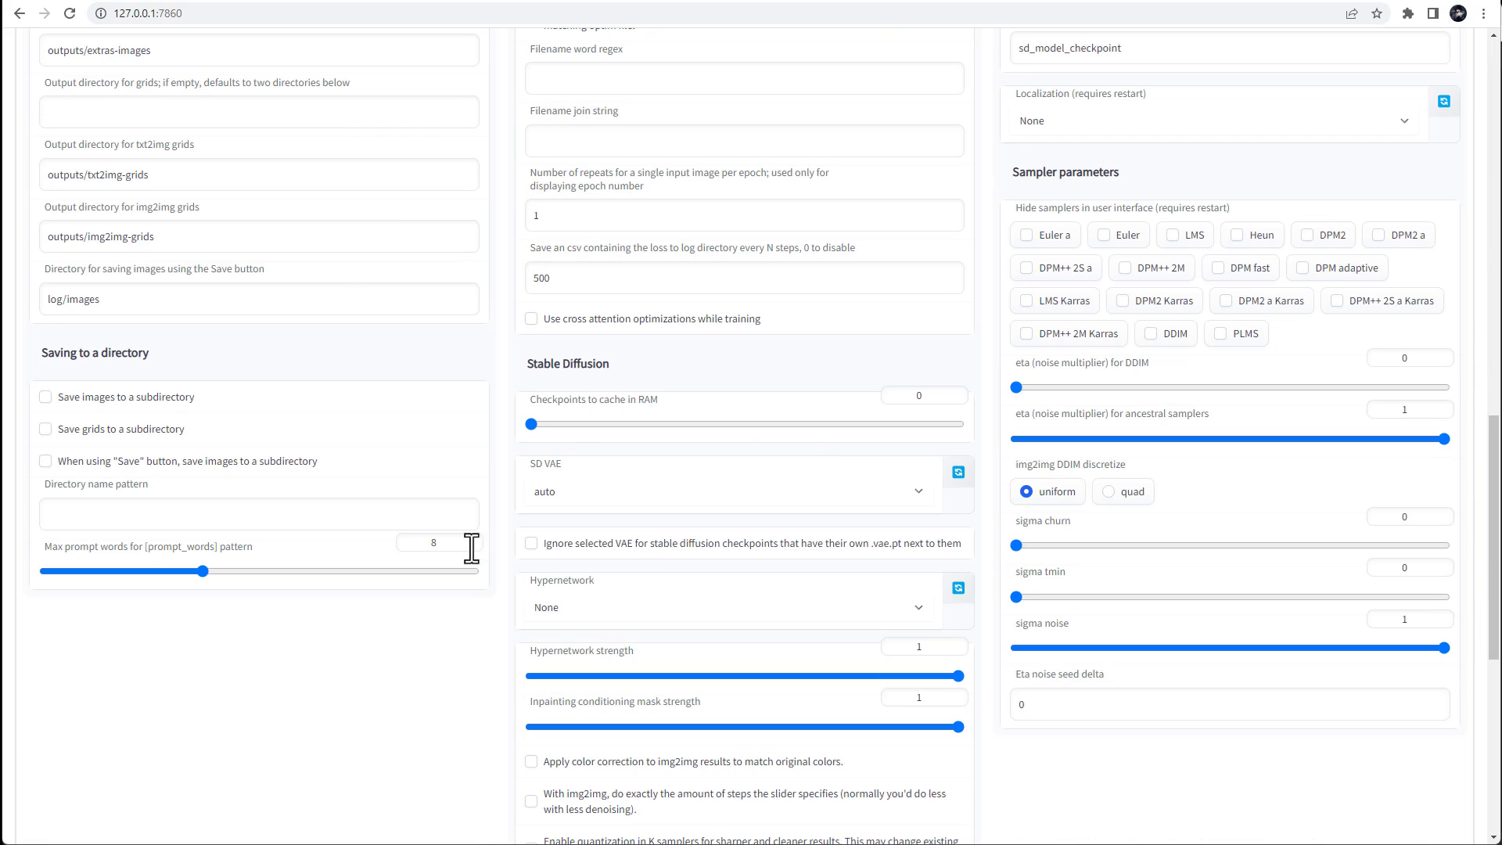
left_click_drag(565, 464, 529, 464)
left_click(922, 497)
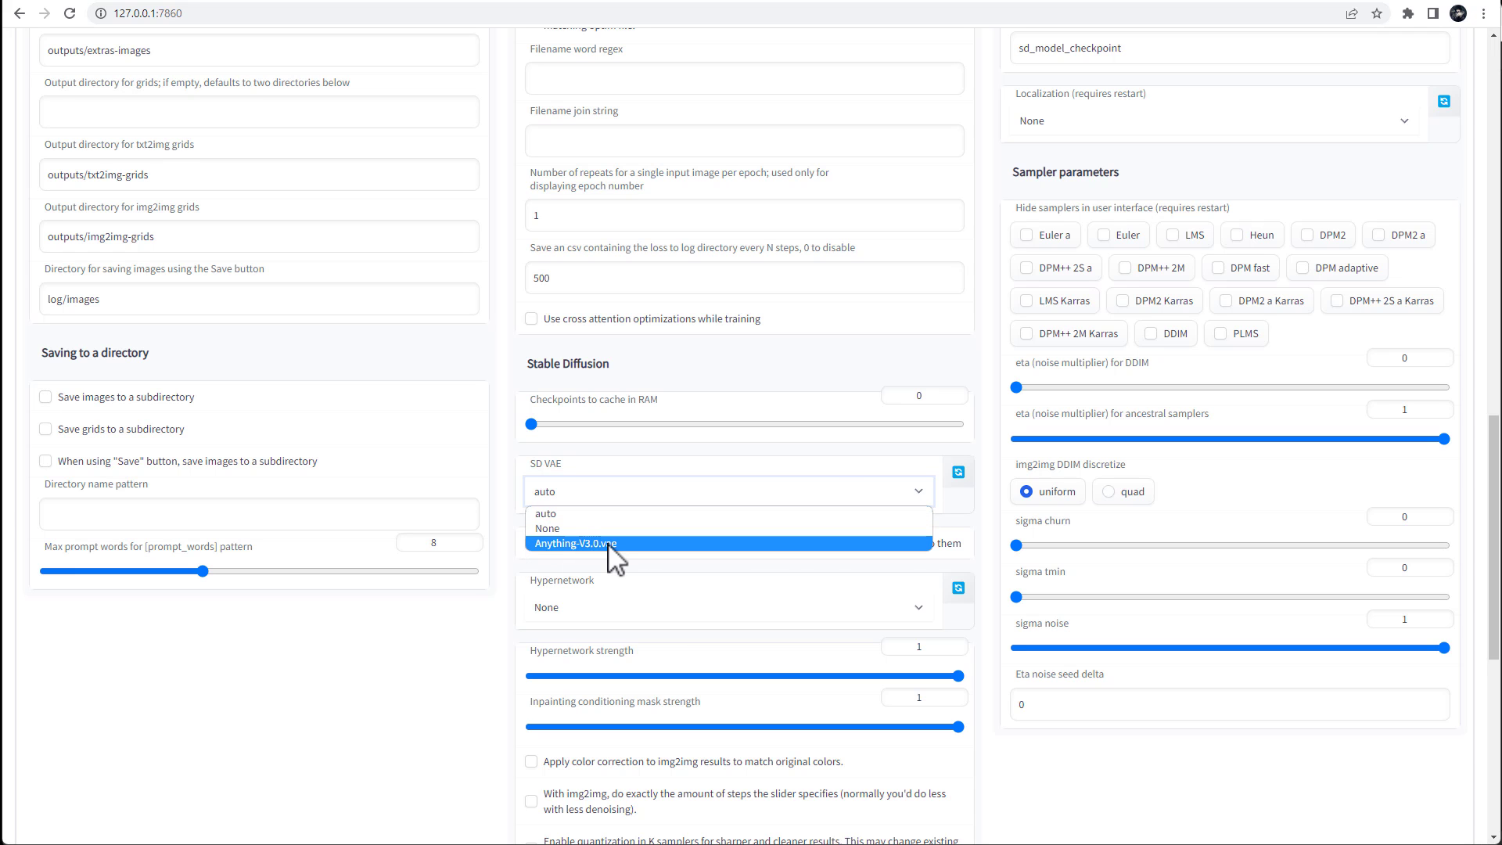
left_click(609, 543)
scroll(656, 354, "up", 5)
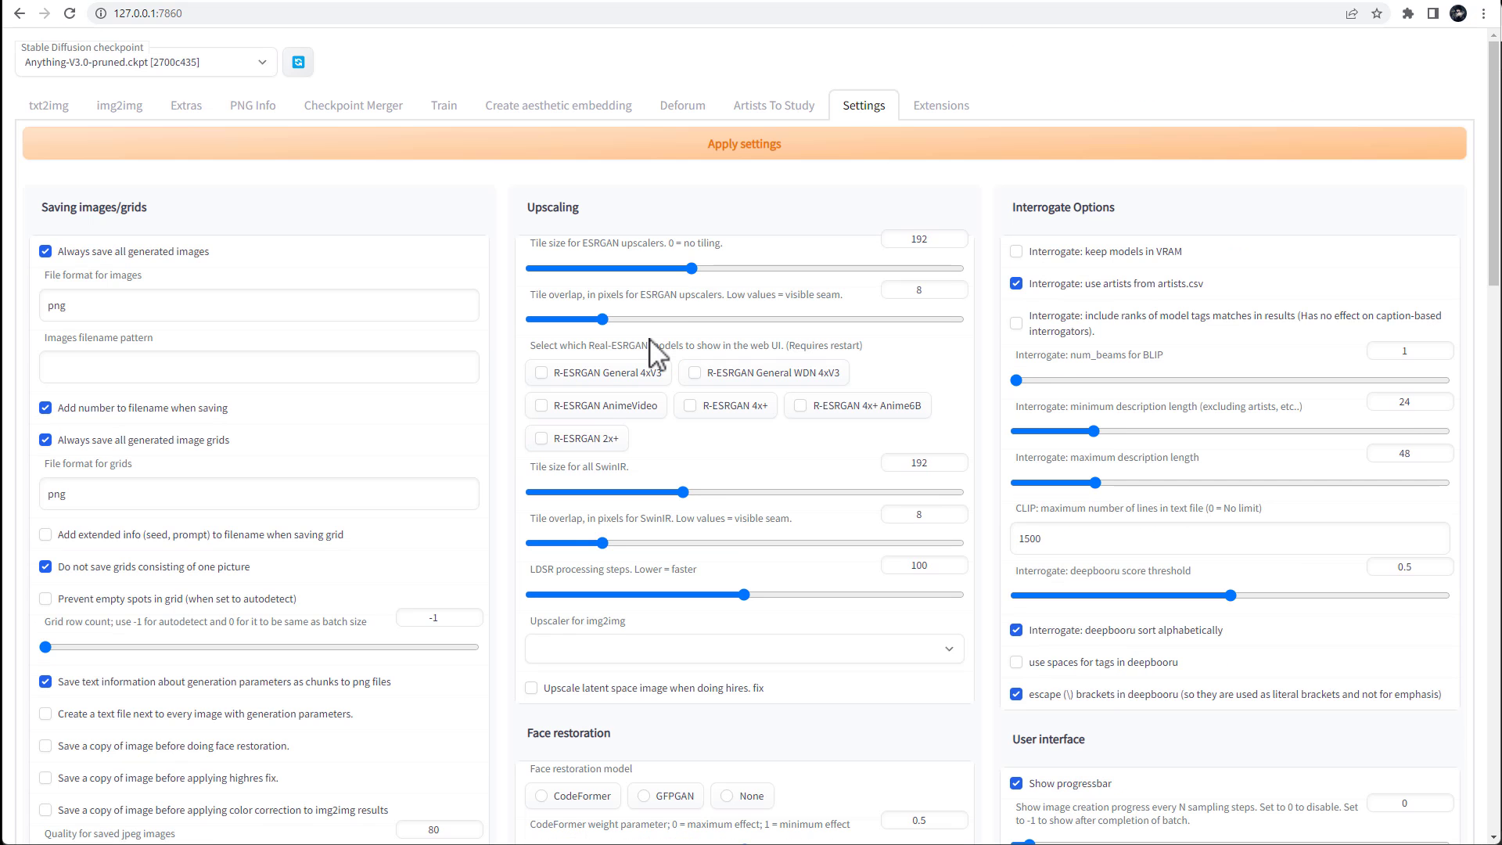
left_click(694, 158)
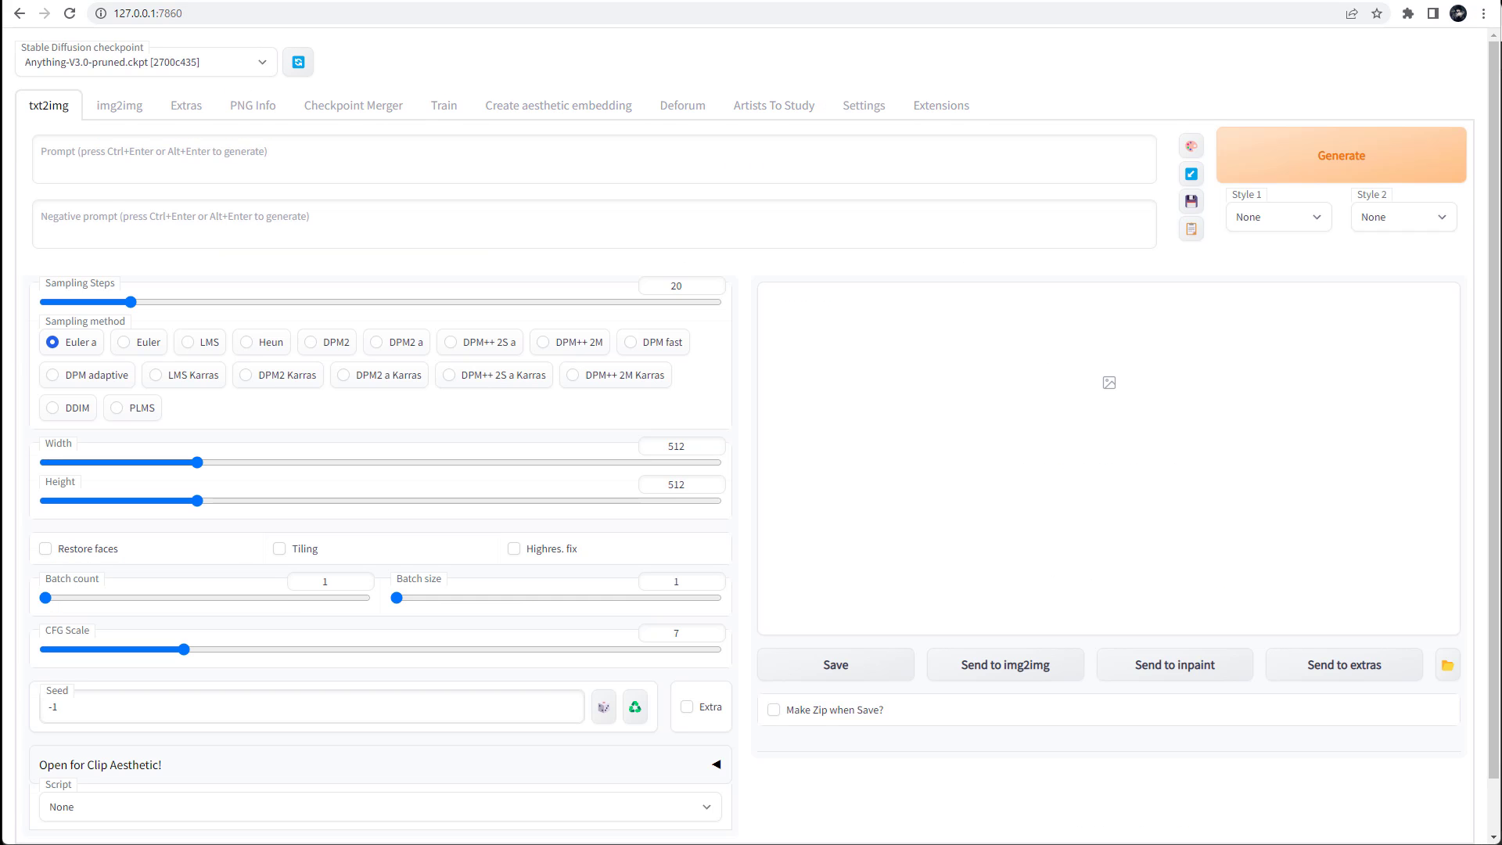
Step: Generate a txt2img image with Euler a, CFG scale 12 and the prompt "1girl, brown hair, green eyes, colorful, autumn, cumulonimbus clouds, lighting, blue sky, falling leaves, garden"
left_click(233, 158)
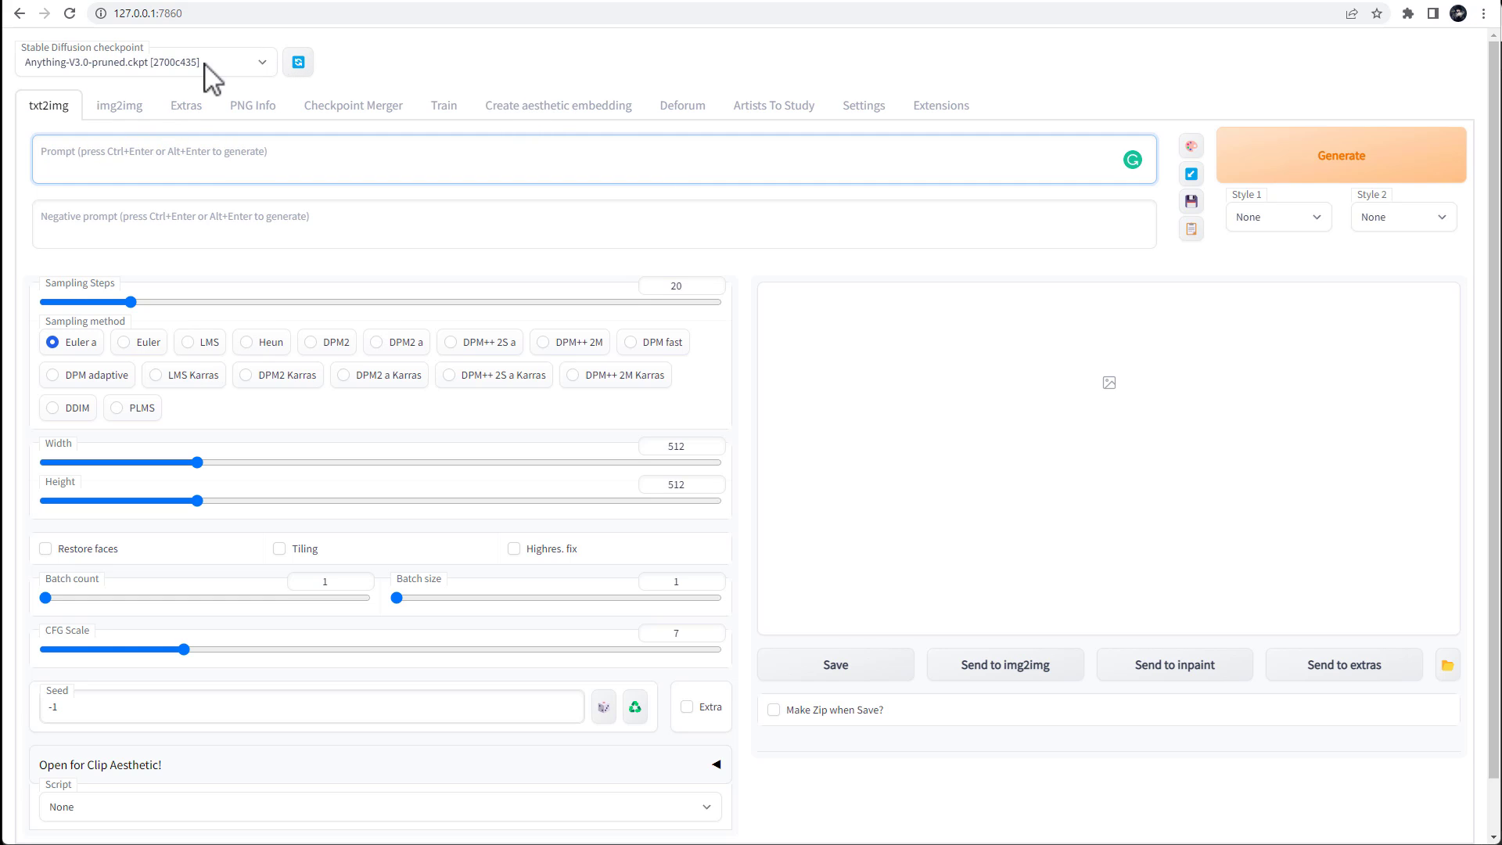
left_click(63, 413)
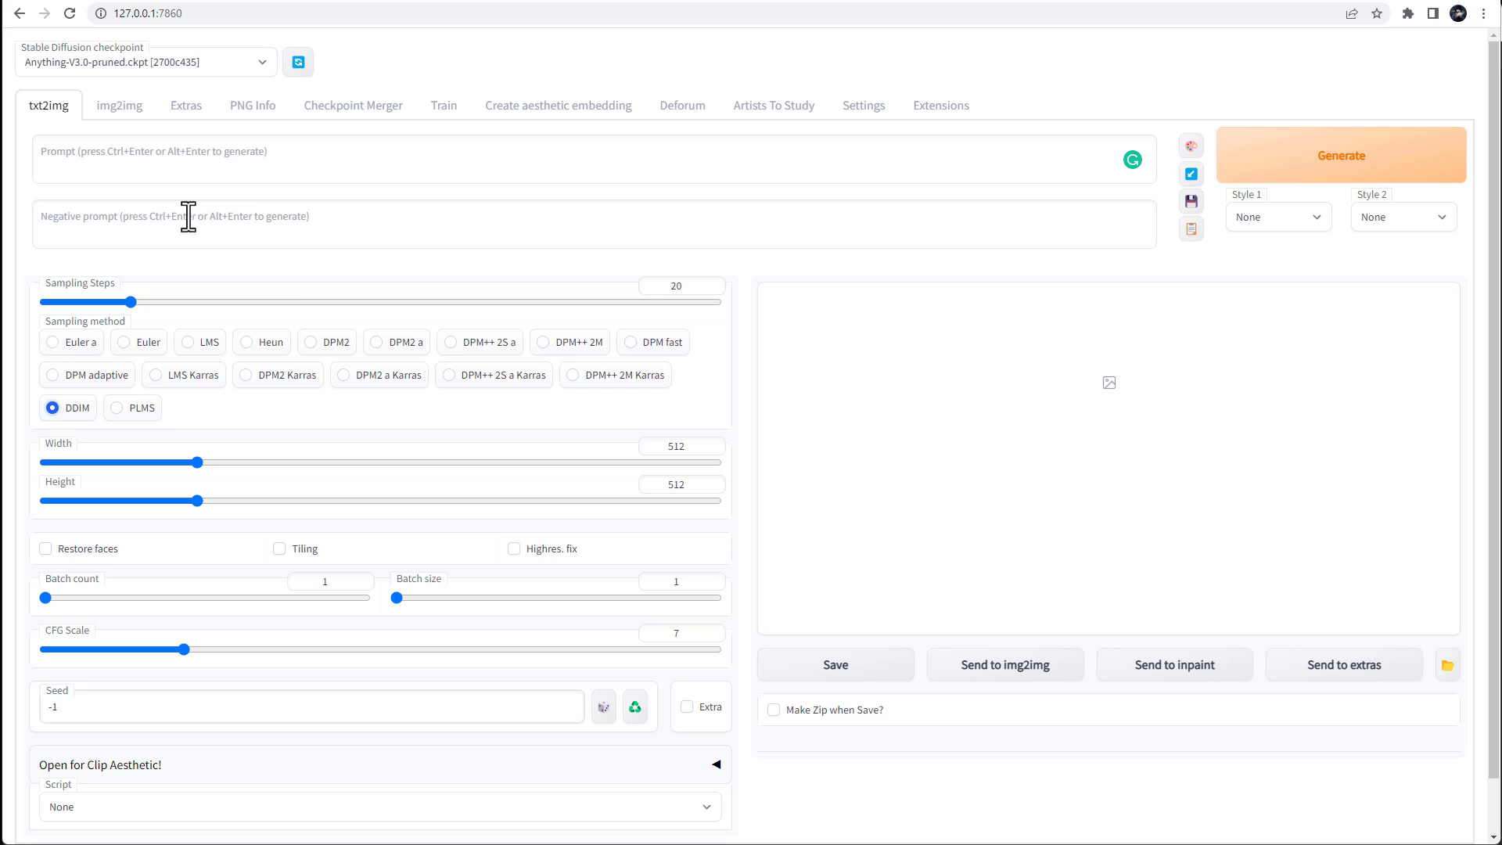
left_click(180, 161)
type("1girl, brown hair, green eyes, colorful, autumn, cumulonimbus clouds, lighting, blue sky, falling leaves, garden")
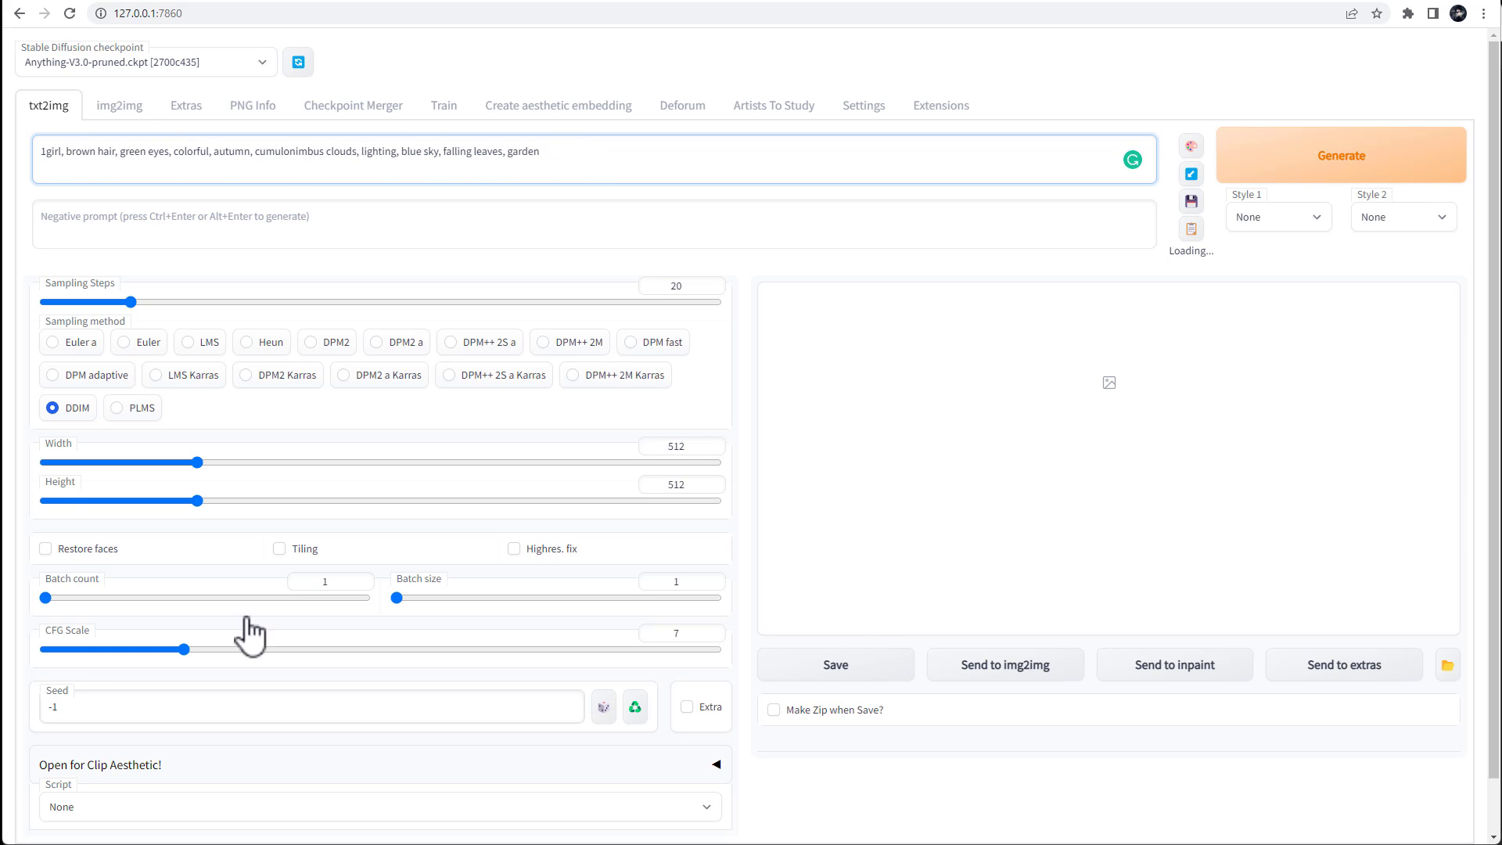
left_click(1335, 180)
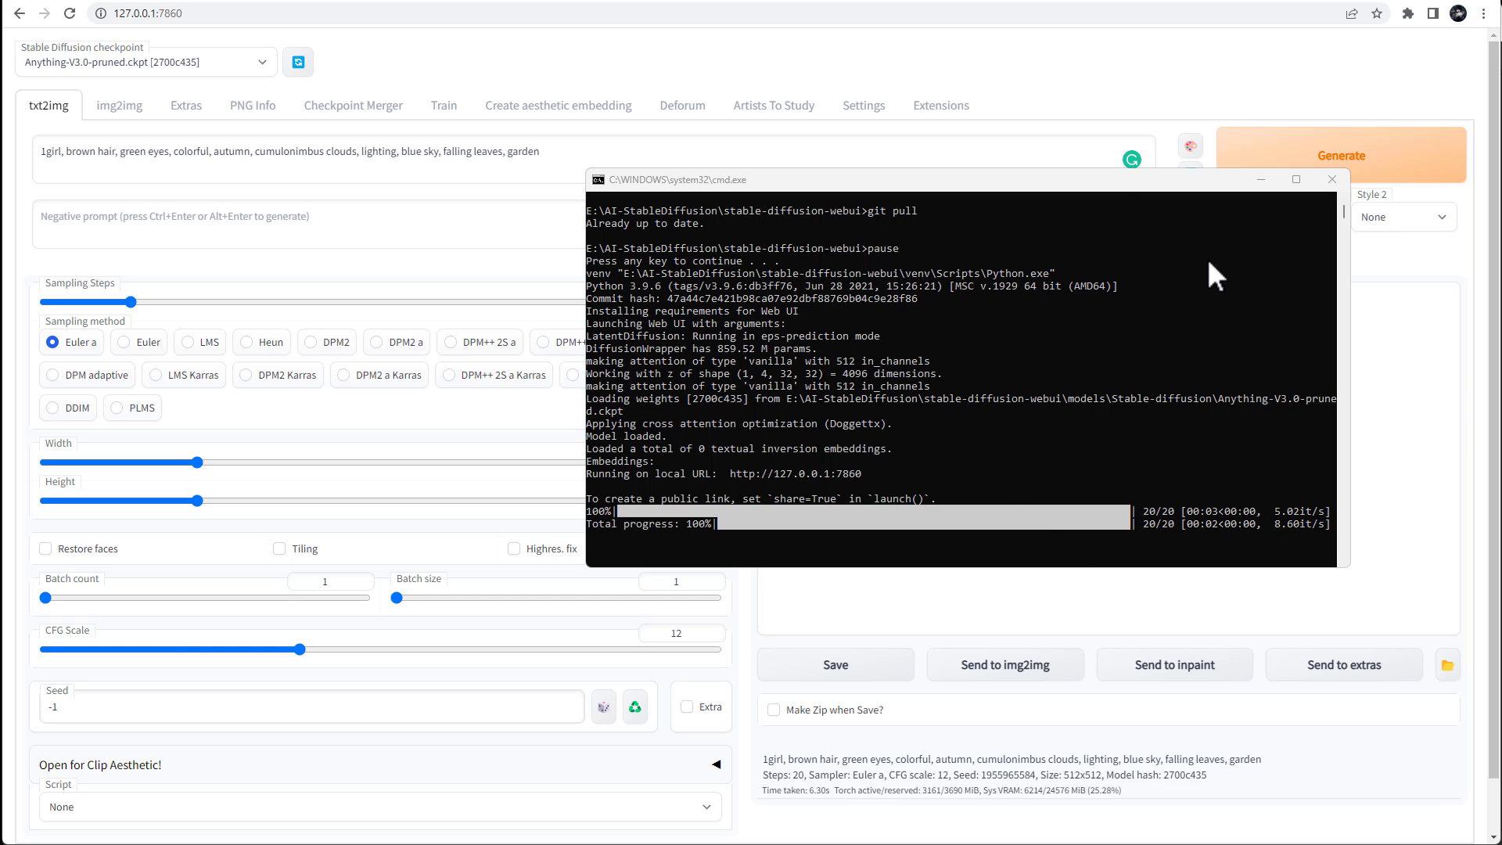
Step: Move the Command Prompt window off the web UI and open the generated image in the larger preview
left_click_drag(1111, 183, 1501, 665)
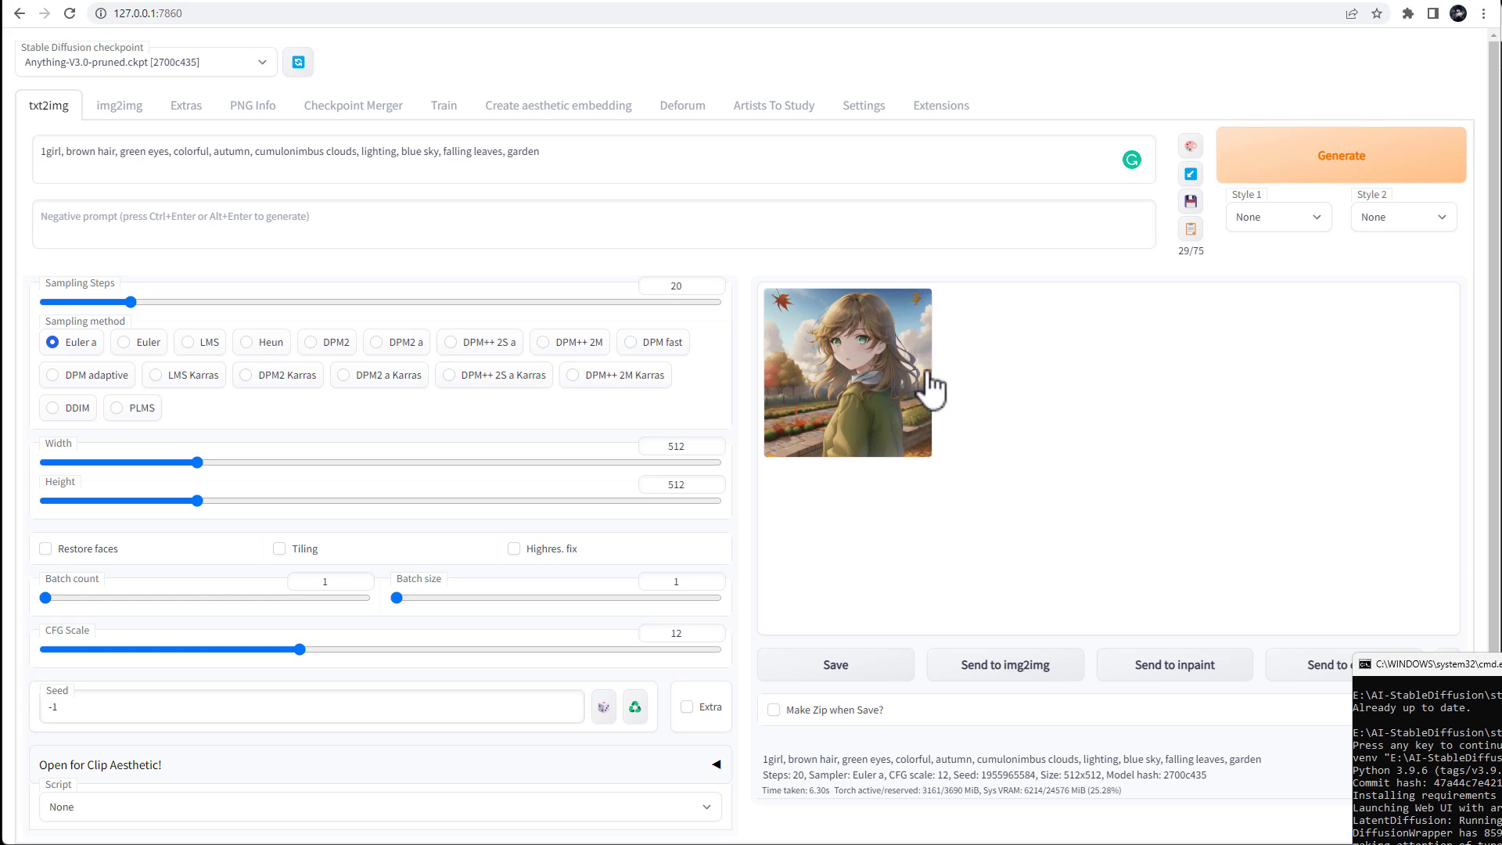
left_click(848, 370)
left_click(851, 383)
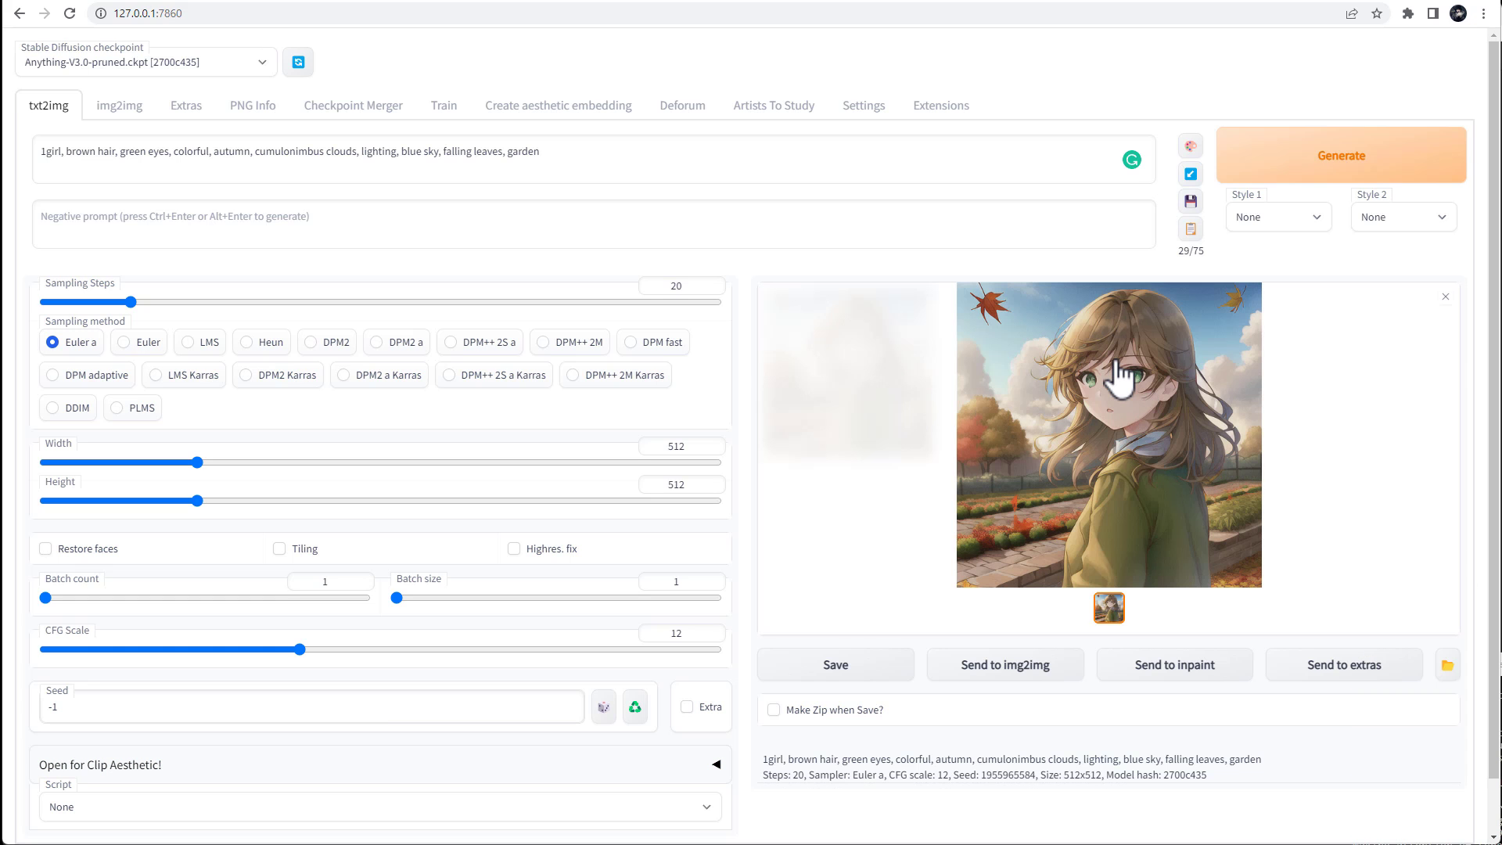
Step: Set the sampling steps to 50 and check the anime girl example's prompt and sampler settings on the anything-v3.0 Hugging Face page
left_click_drag(130, 302, 263, 303)
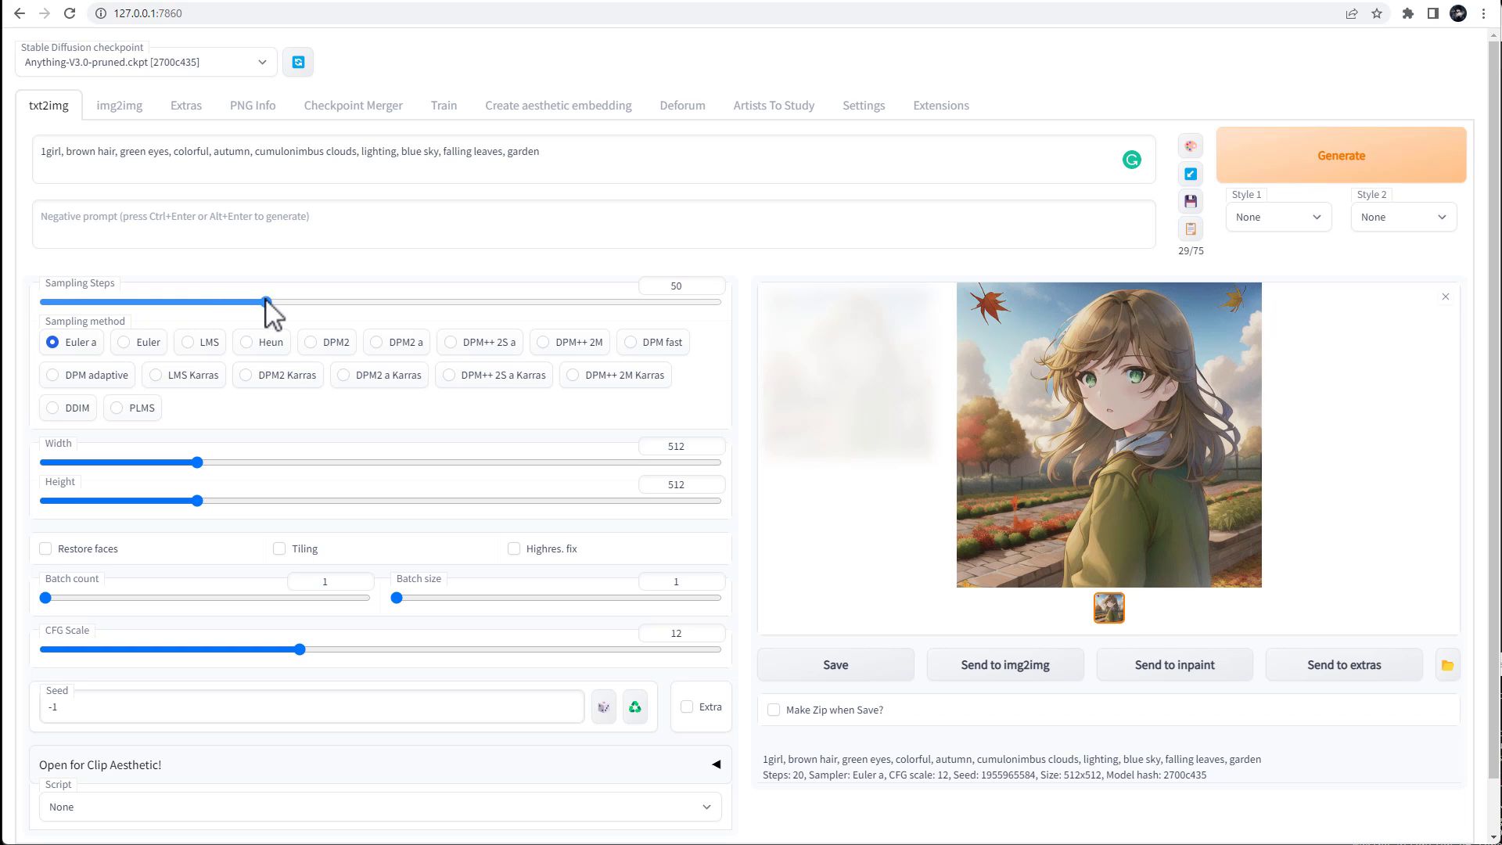
left_click_drag(544, 154, 59, 141)
left_click(467, 1)
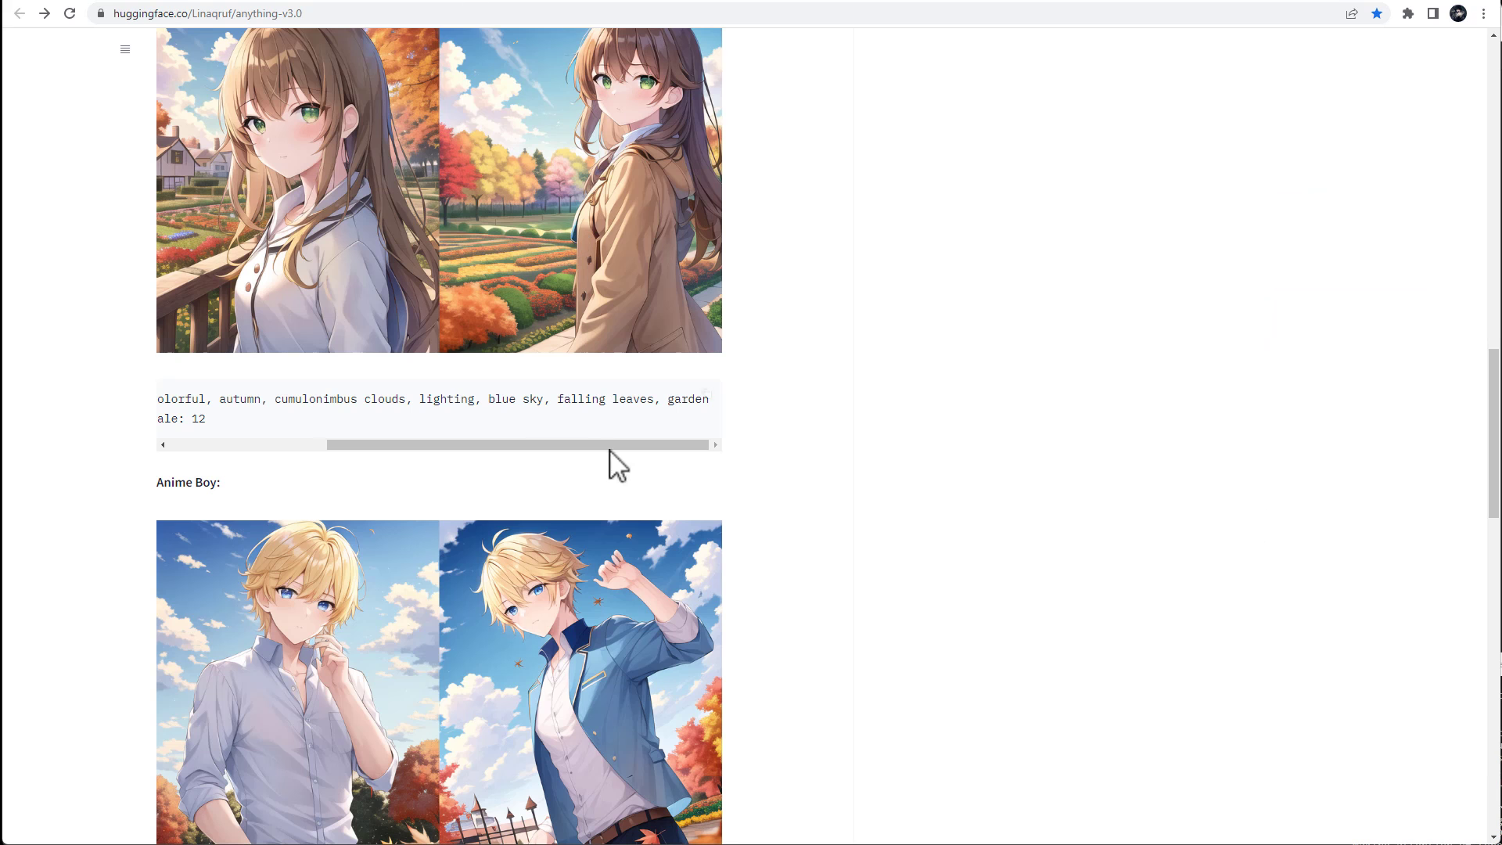
scroll(798, 274, "up", 2)
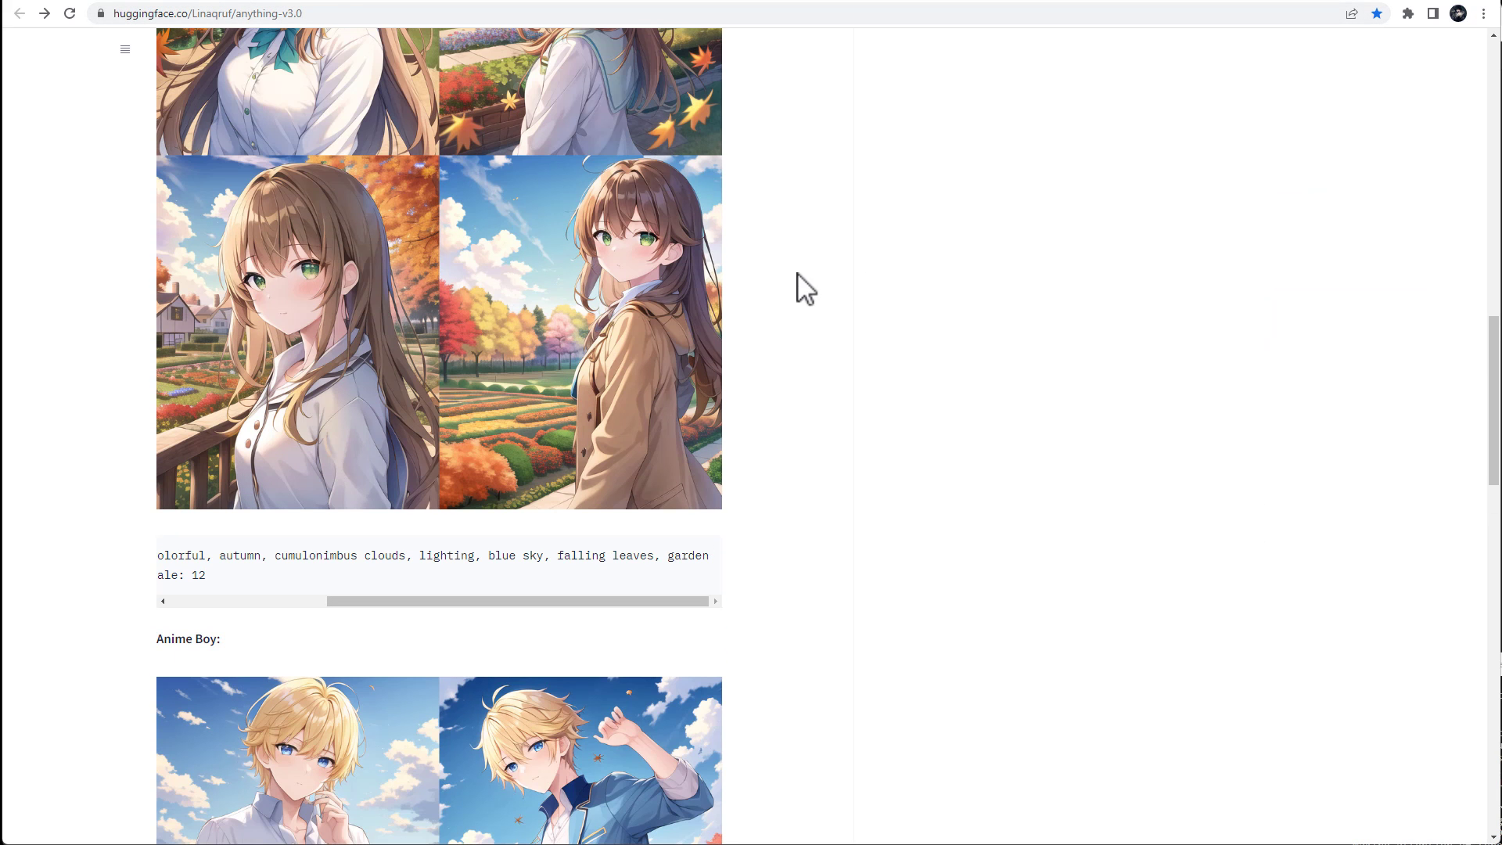
left_click(106, 4)
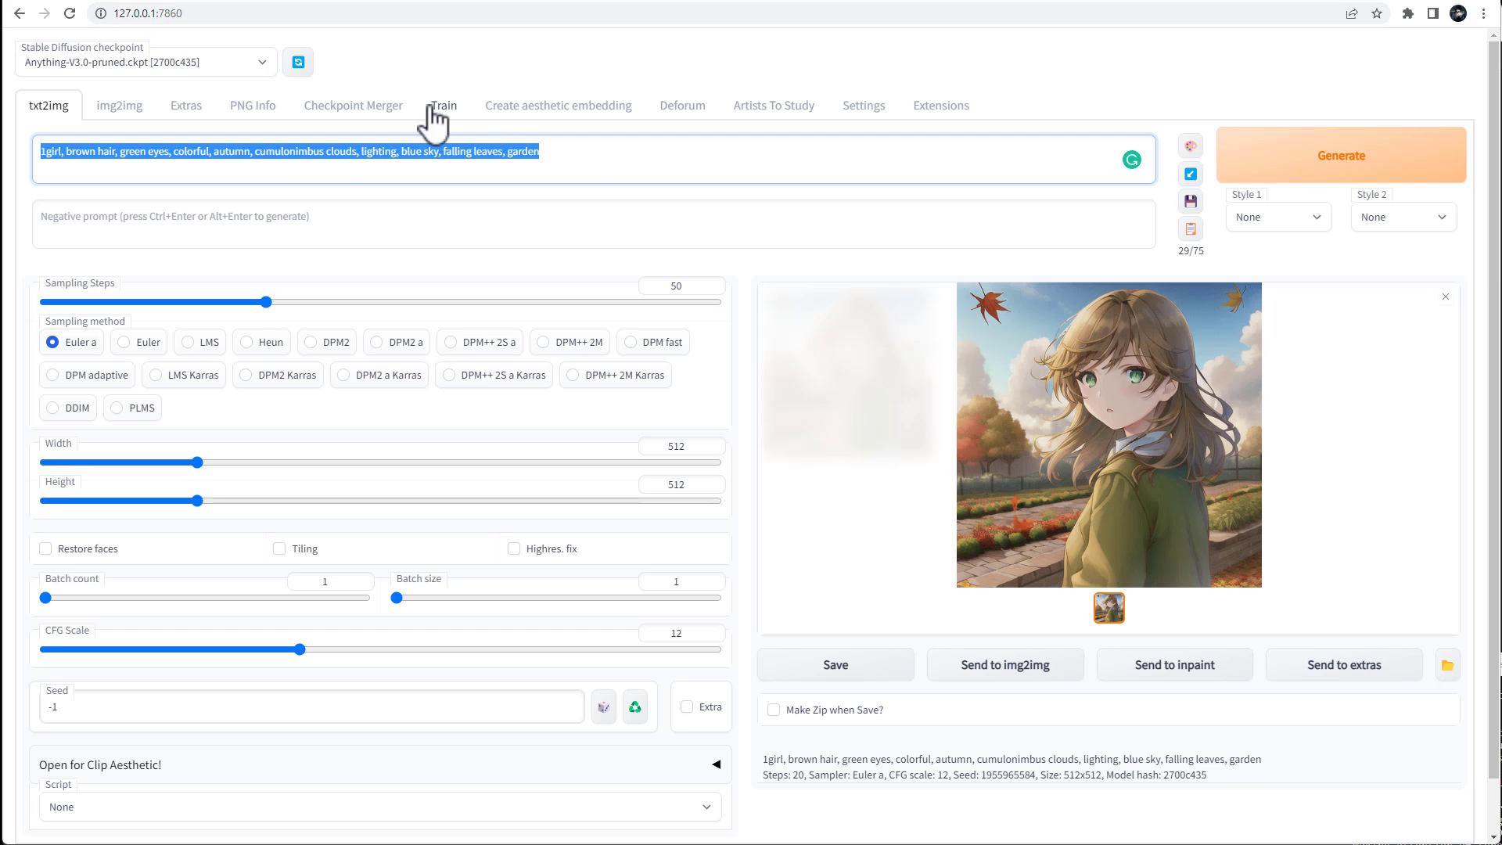
left_click(466, 3)
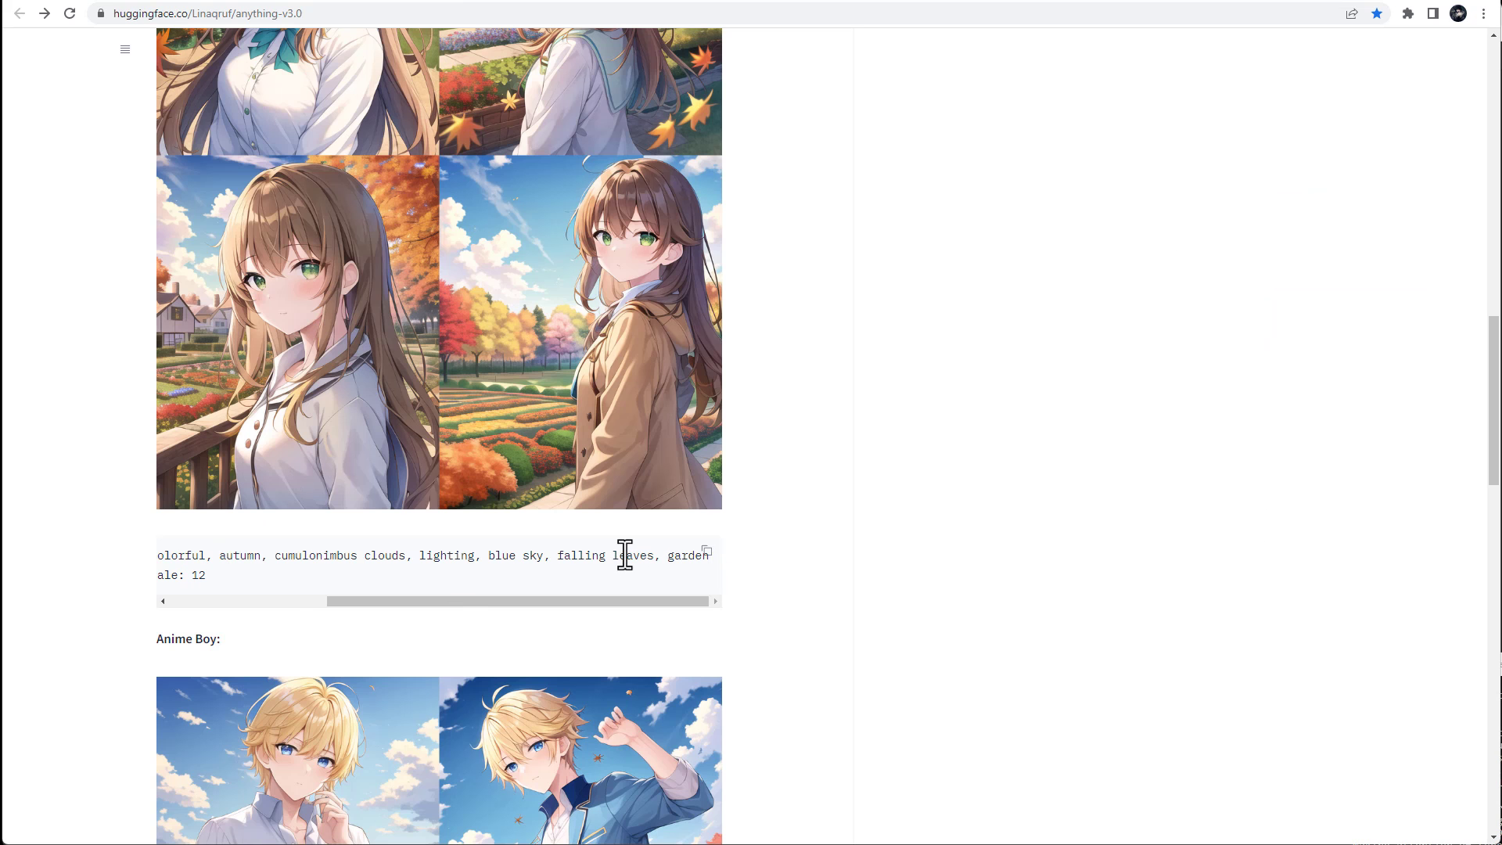
left_click_drag(453, 602, 208, 603)
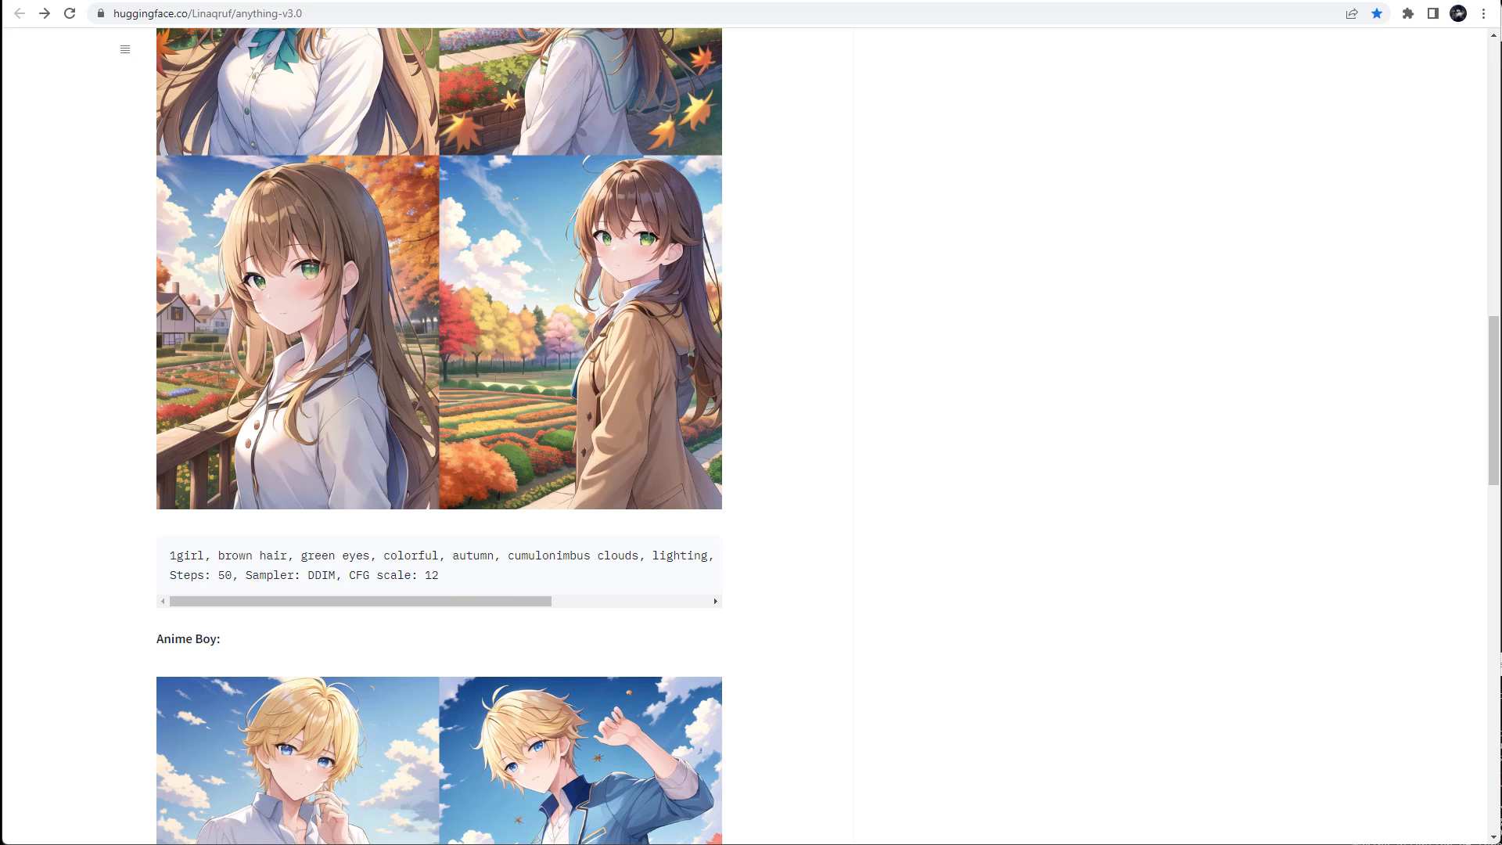
Step: Return to the web UI, select the DDIM sampling method and generate the image with the same prompt
key("alt+Right")
left_click(78, 405)
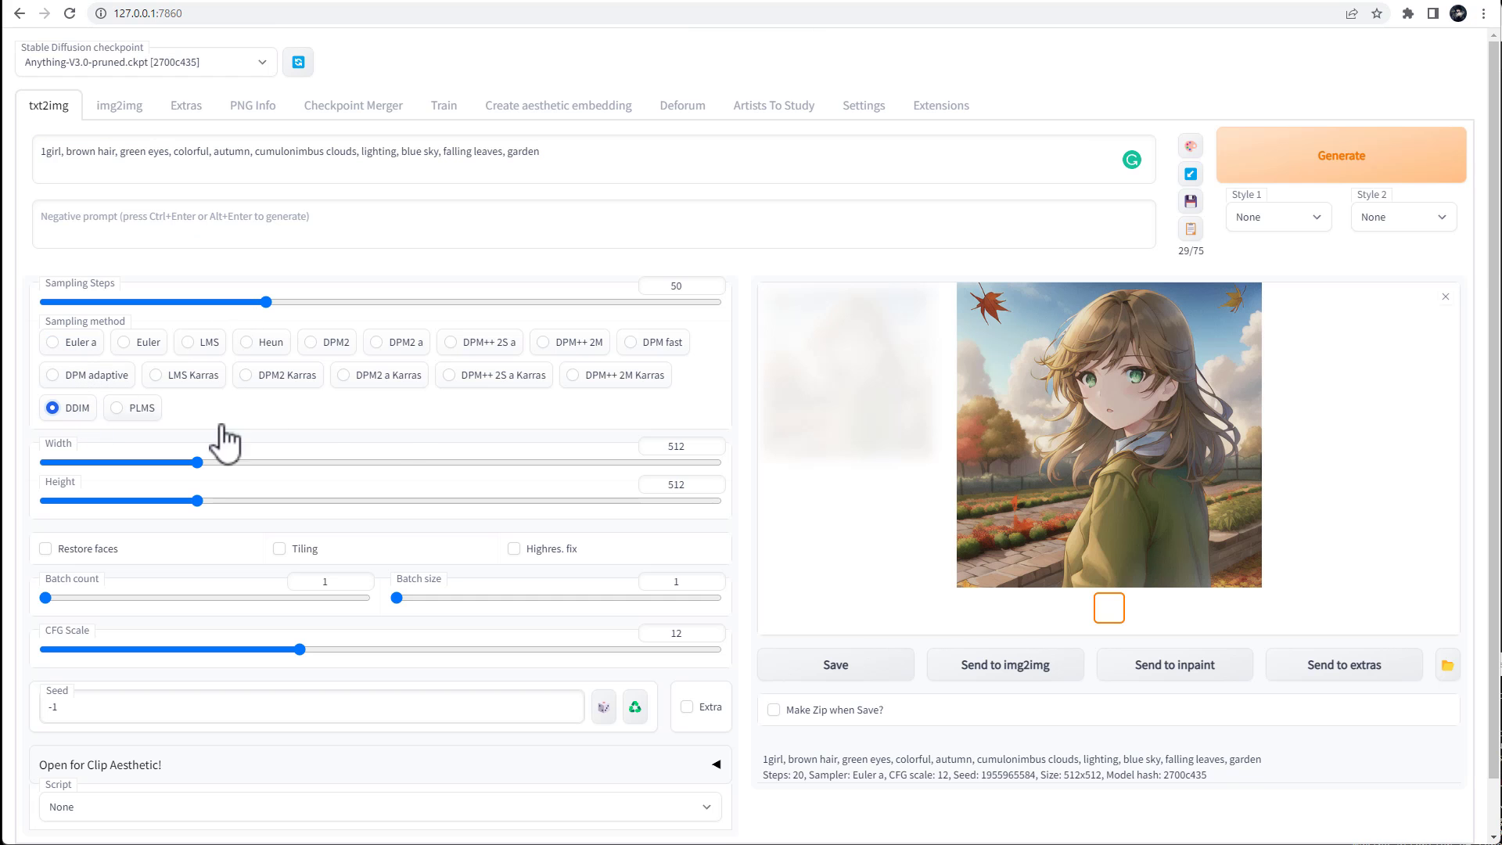
left_click(1348, 148)
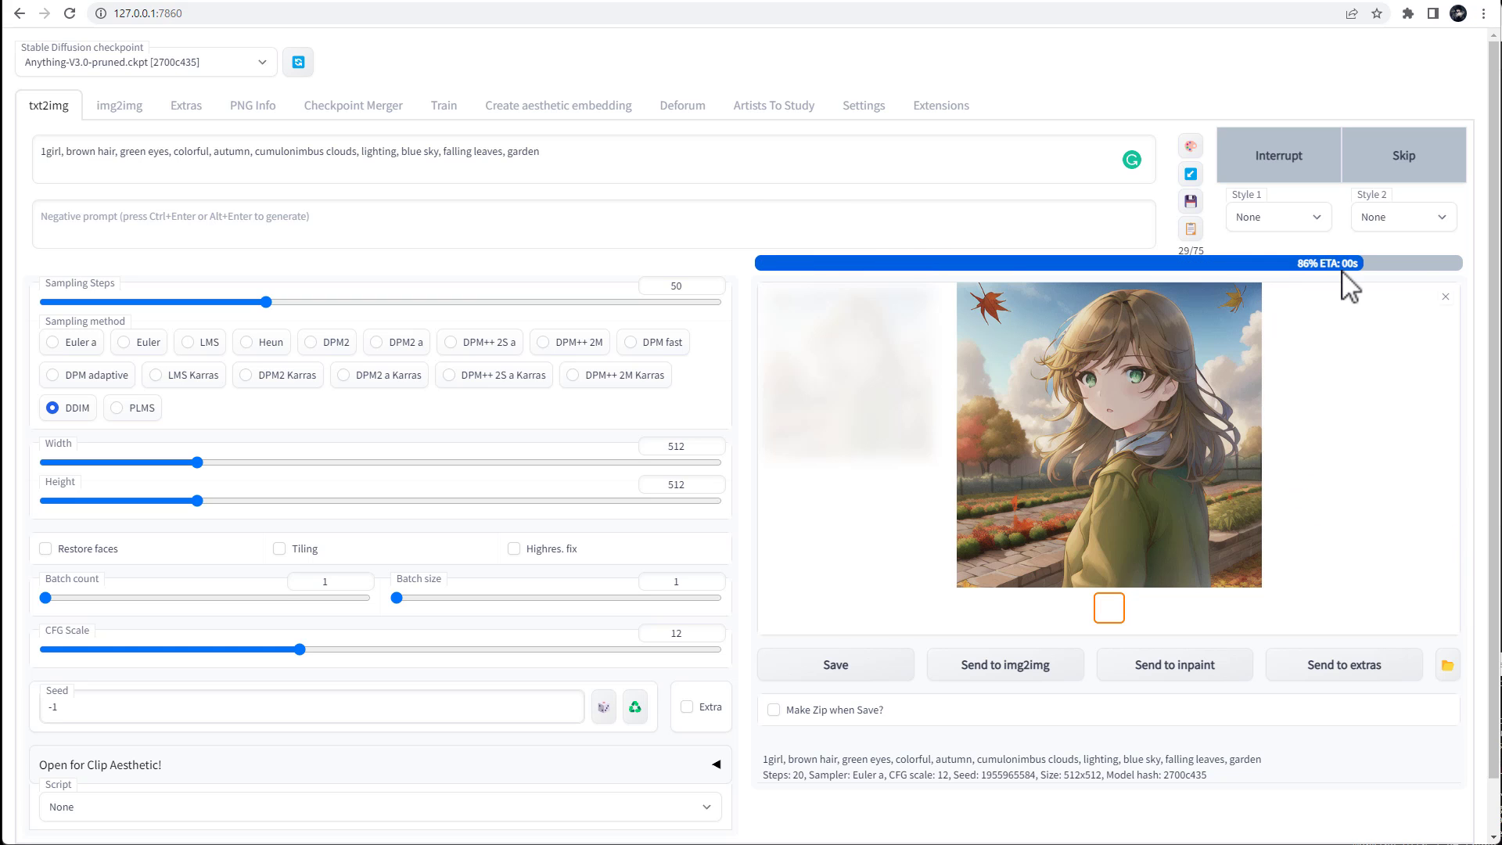
Step: Inspect the DDIM-generated image at full size and close the enlarged view
scroll(1026, 607, "down", 1)
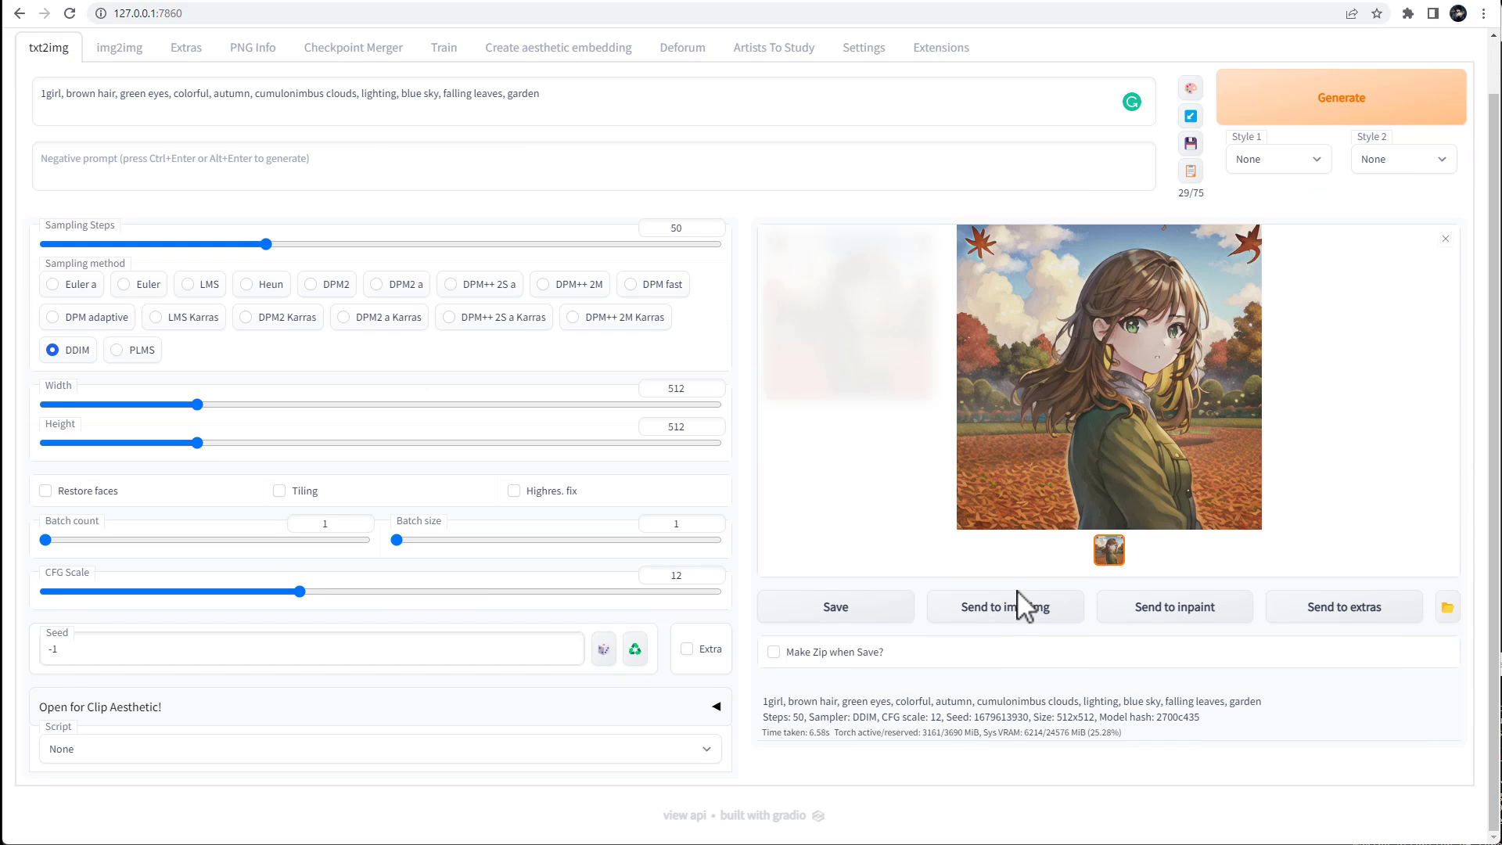
scroll(1205, 651, "up", 1)
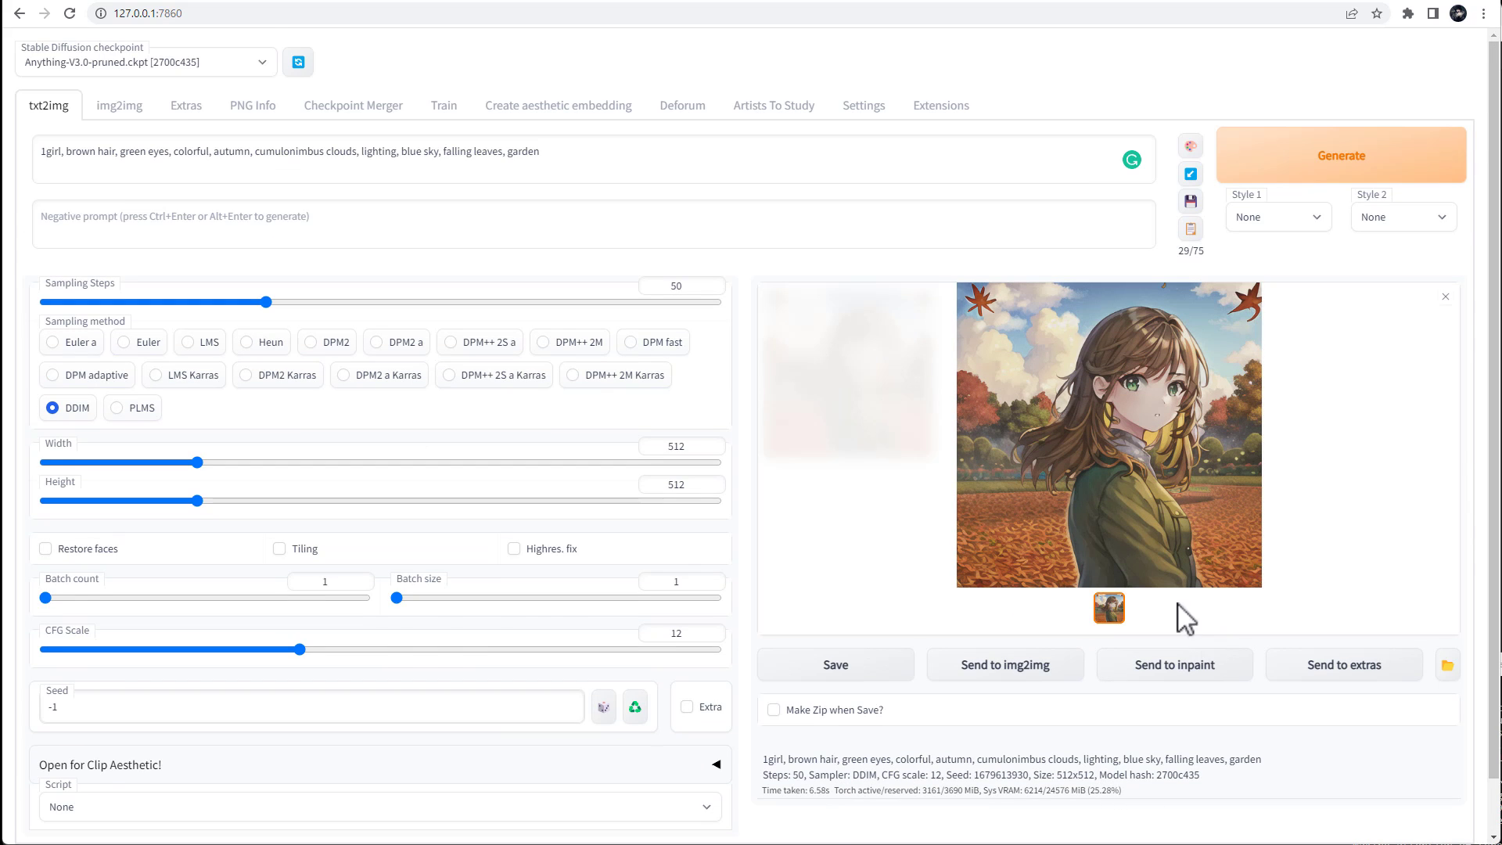
left_click(1134, 480)
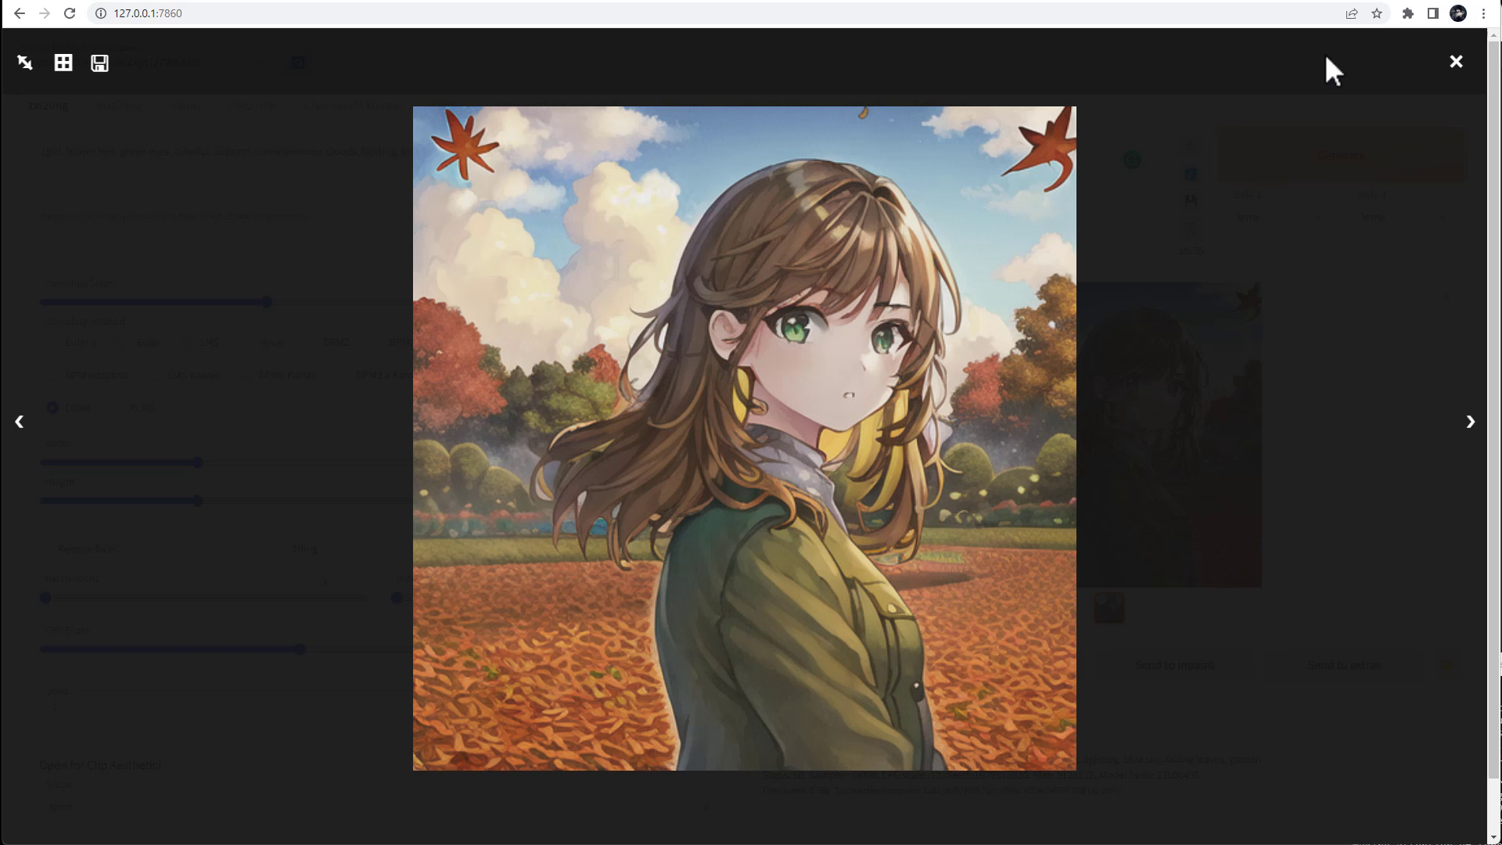
left_click(1455, 64)
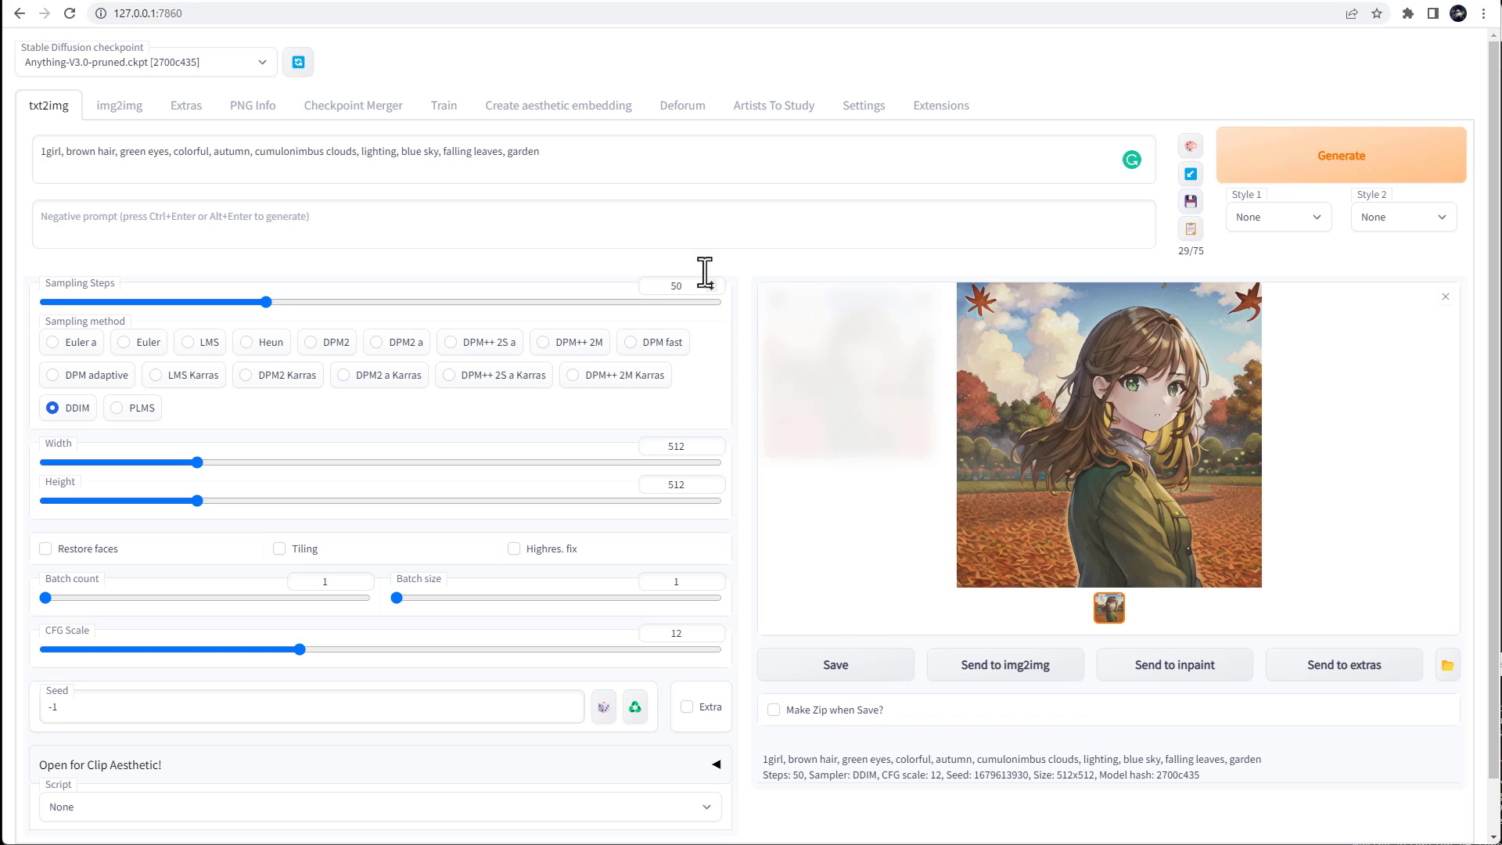
Step: Look over the Deforum run settings and return to the txt2img page
left_click(668, 109)
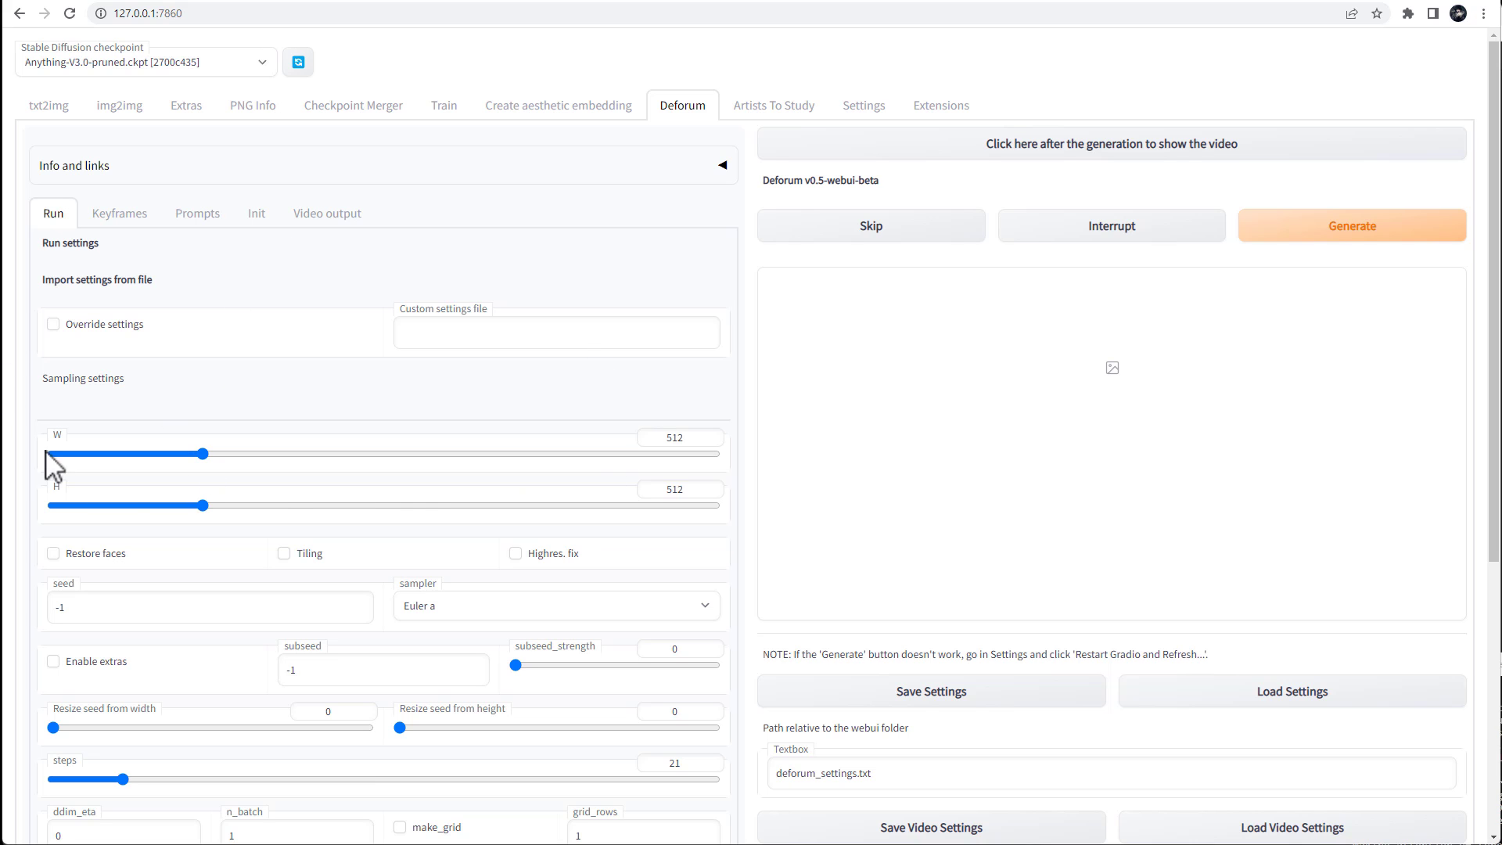
left_click(47, 107)
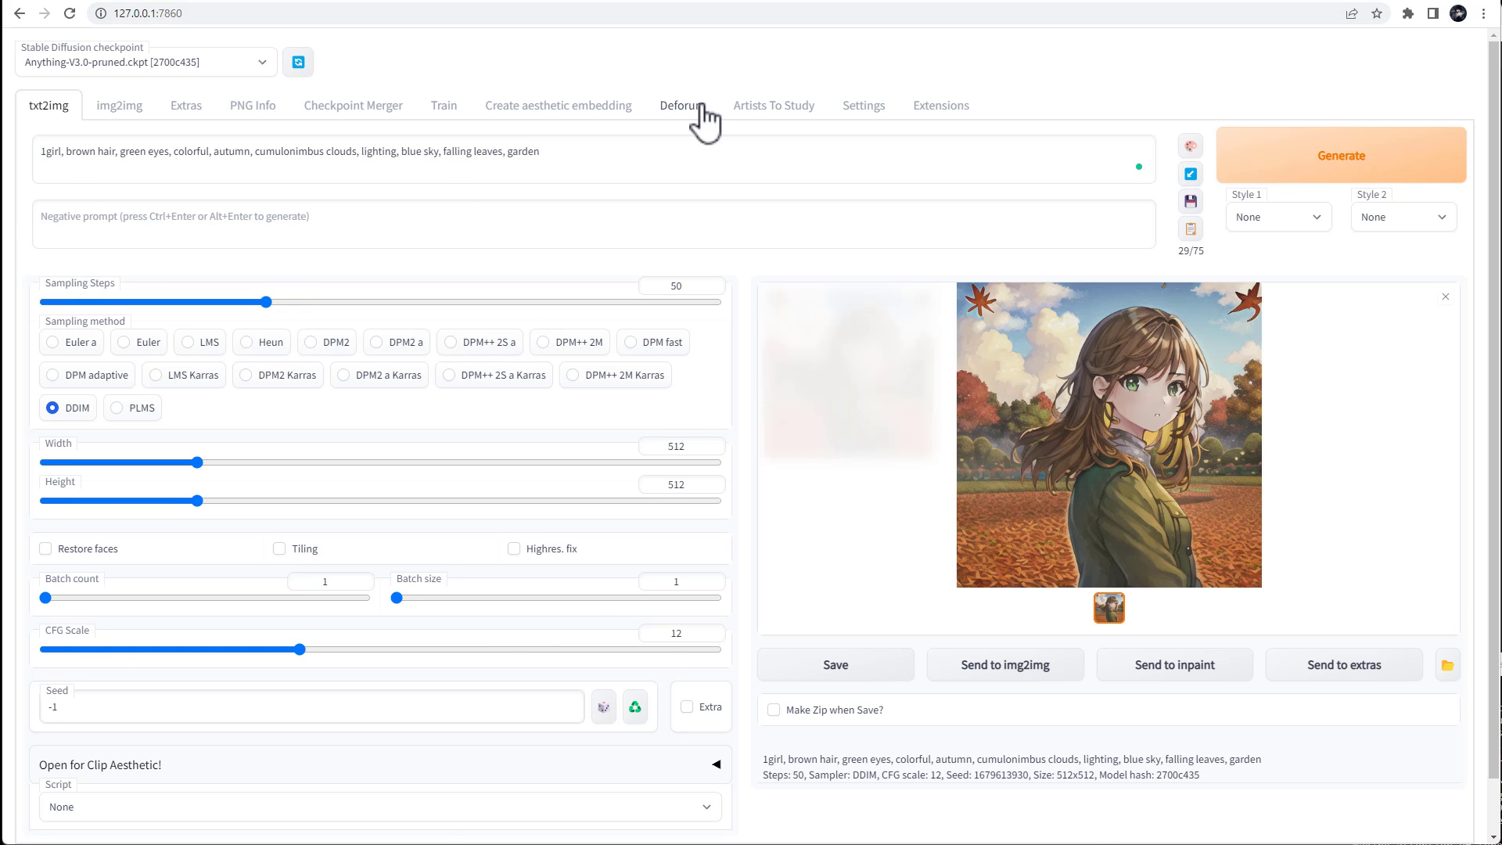
left_click(677, 108)
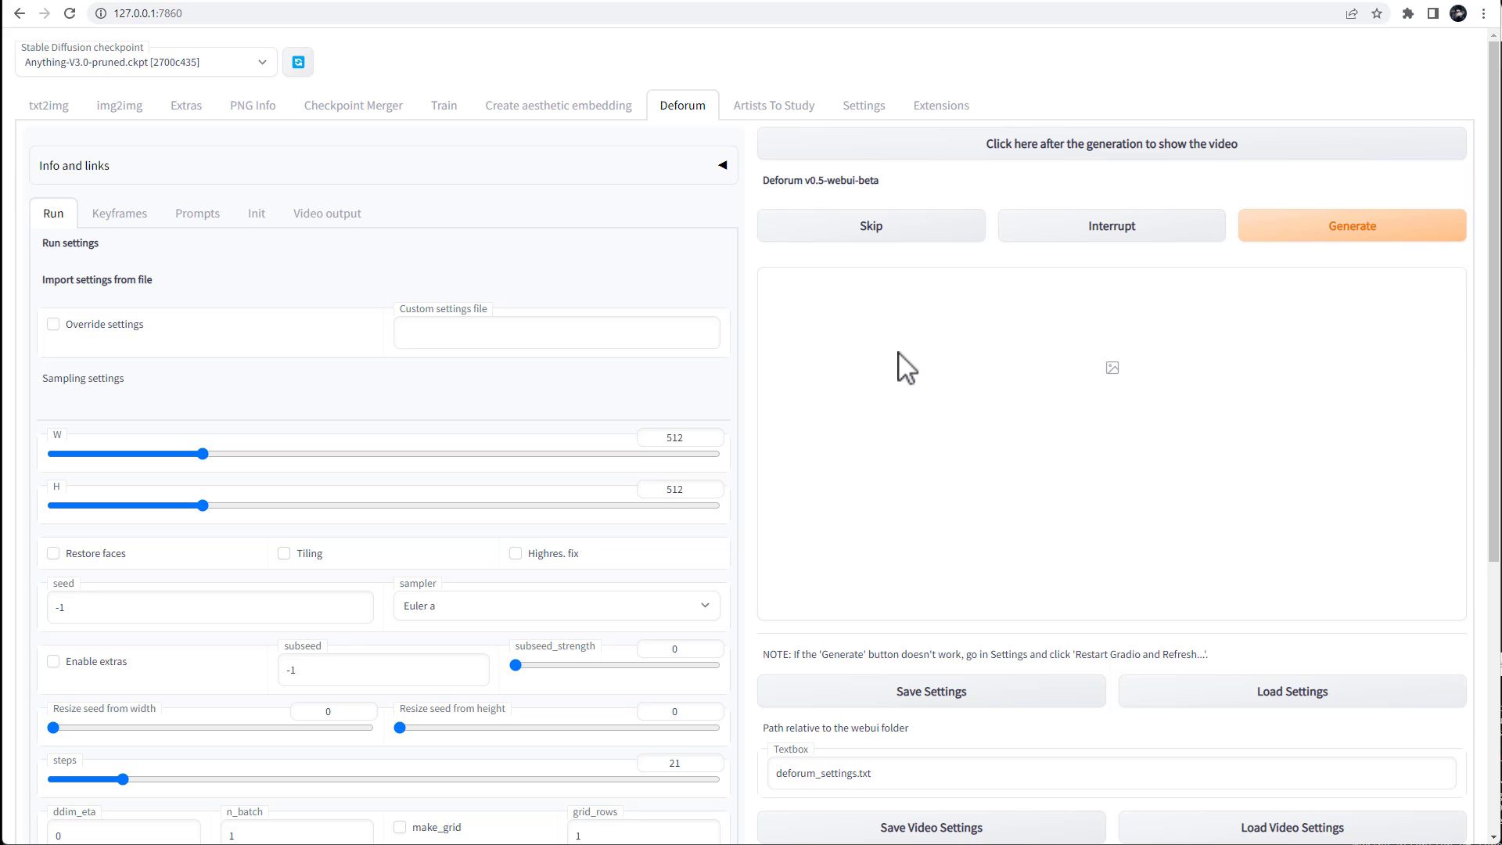
left_click(43, 111)
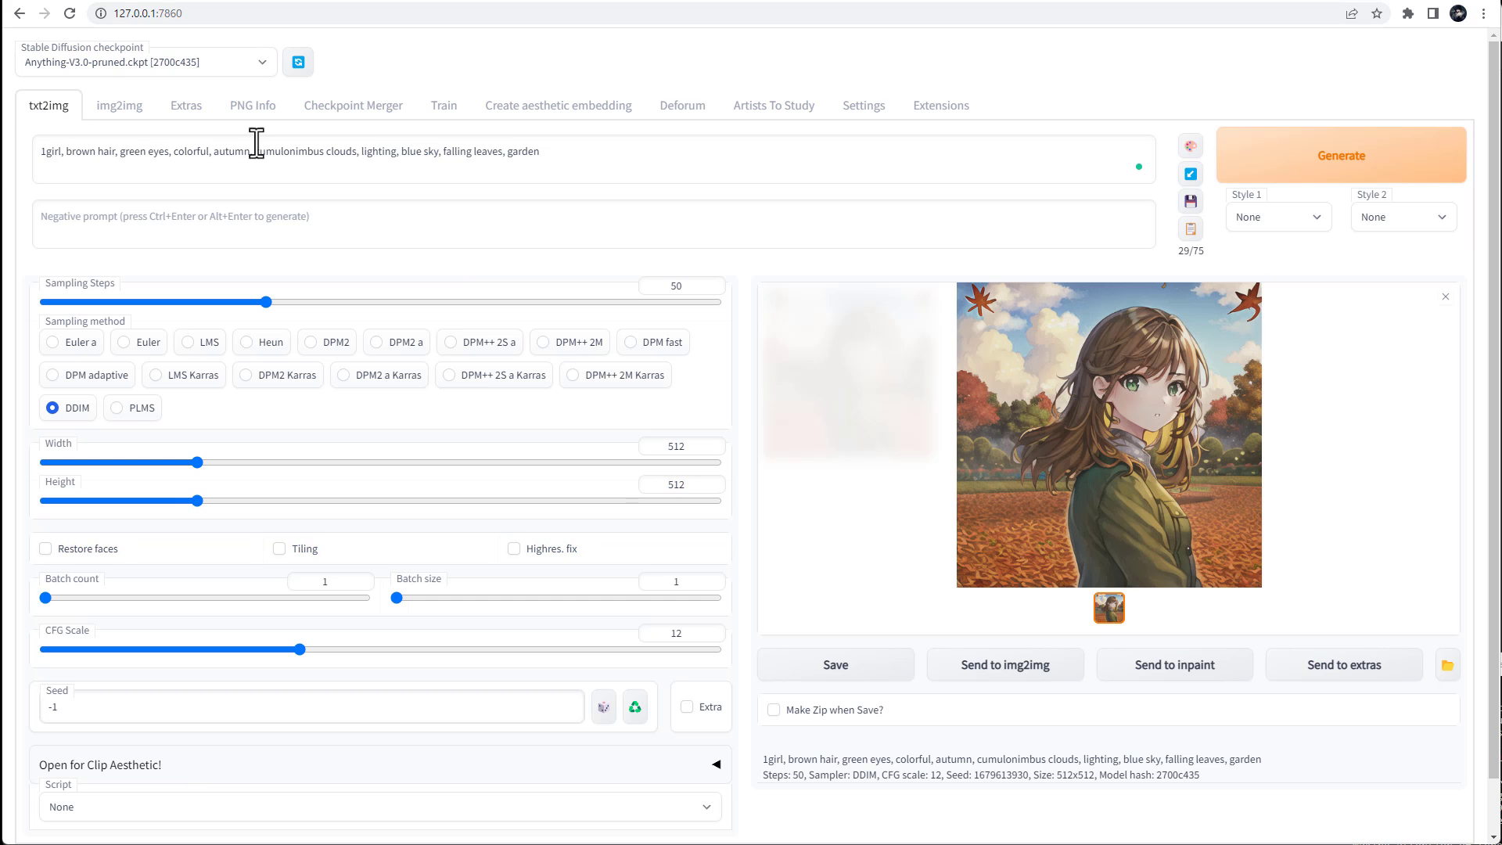
Step: Change the girl's hair colour in the txt2img prompt to green
double_click(76, 153)
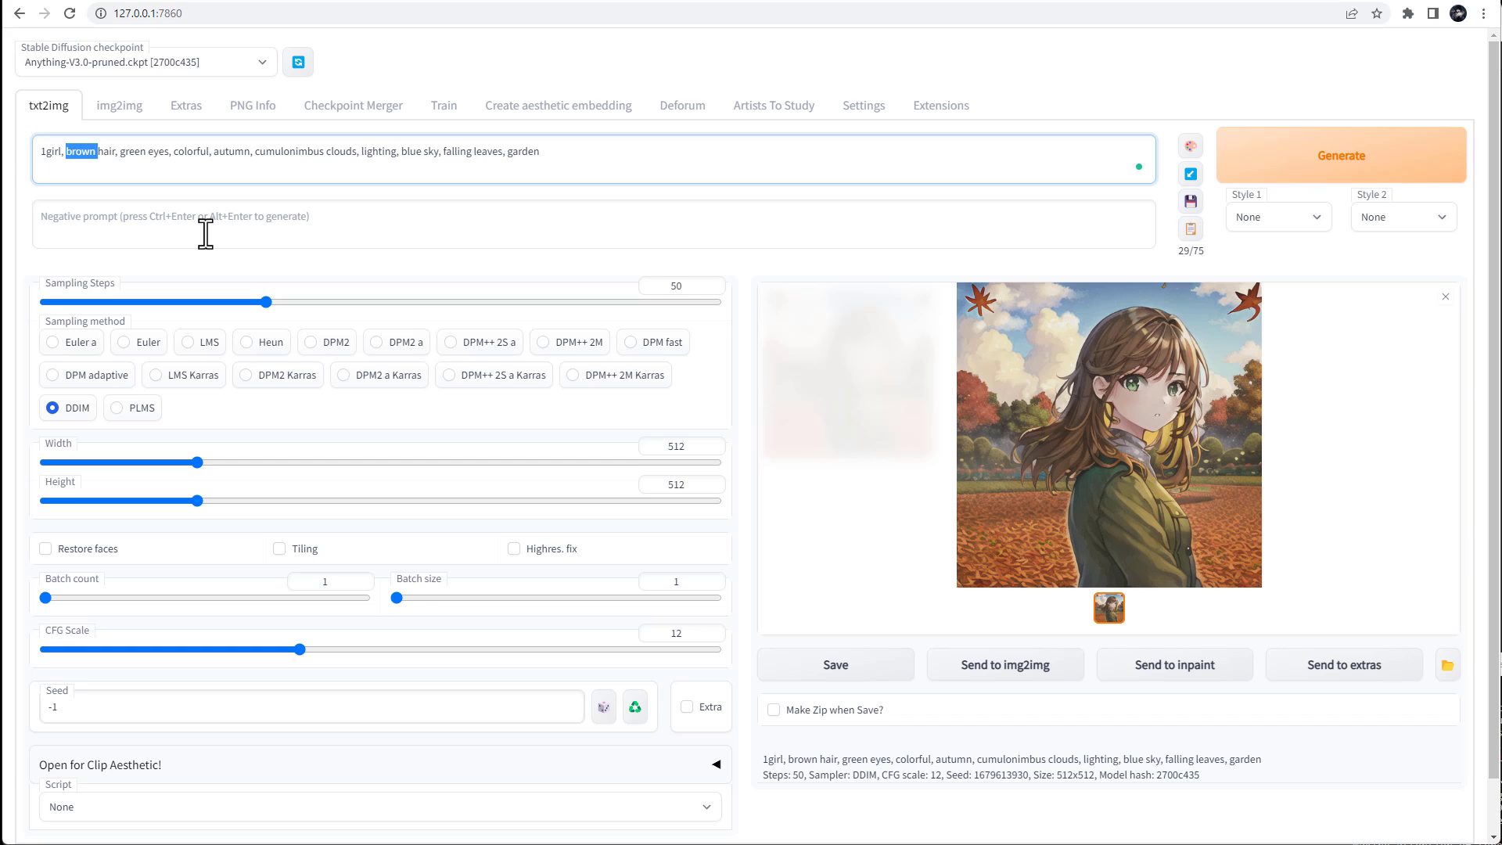
type("green")
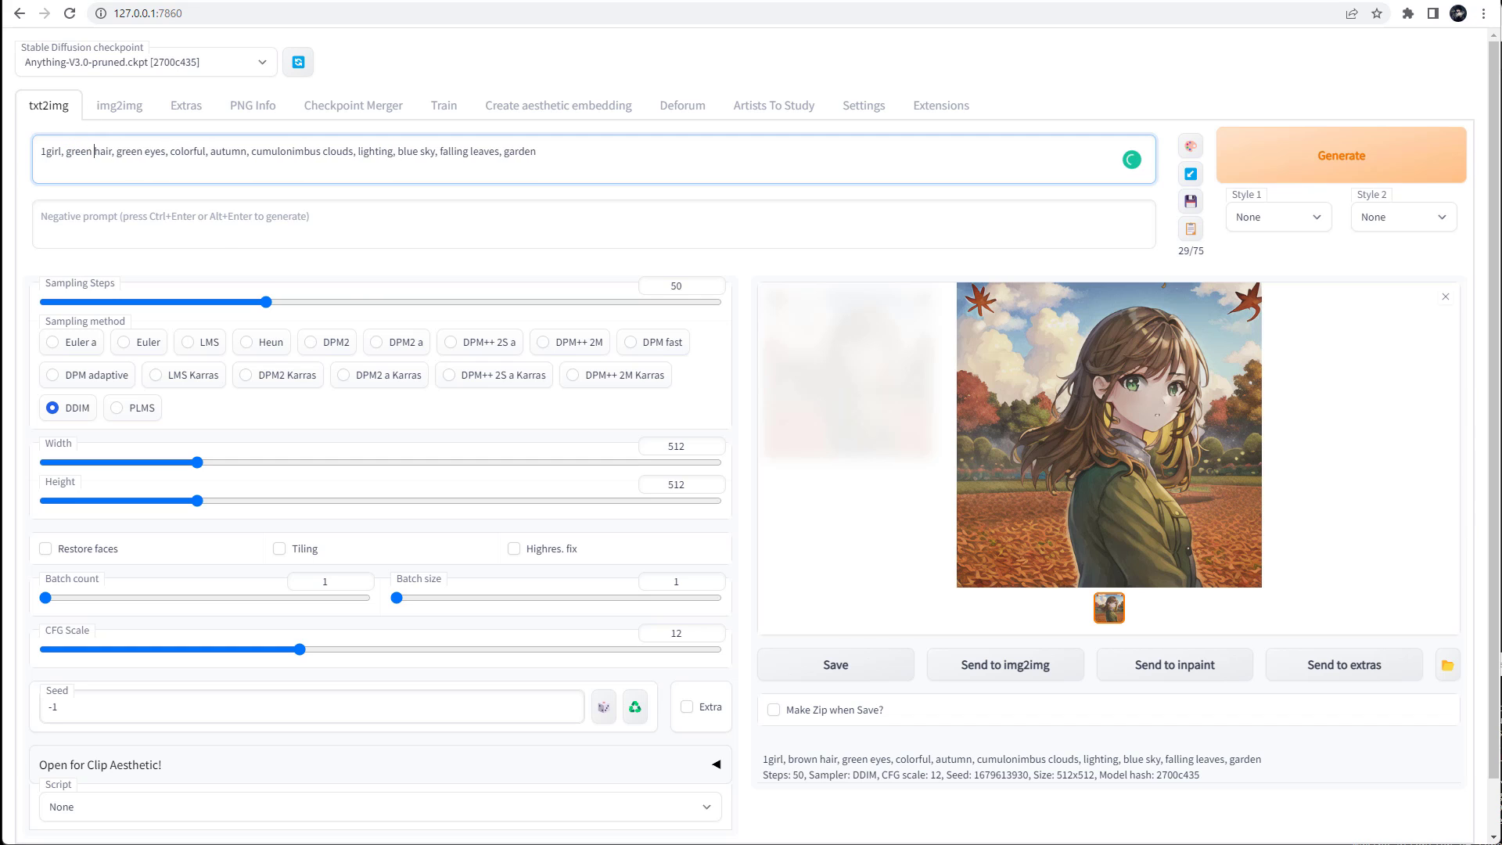
left_click(395, 91)
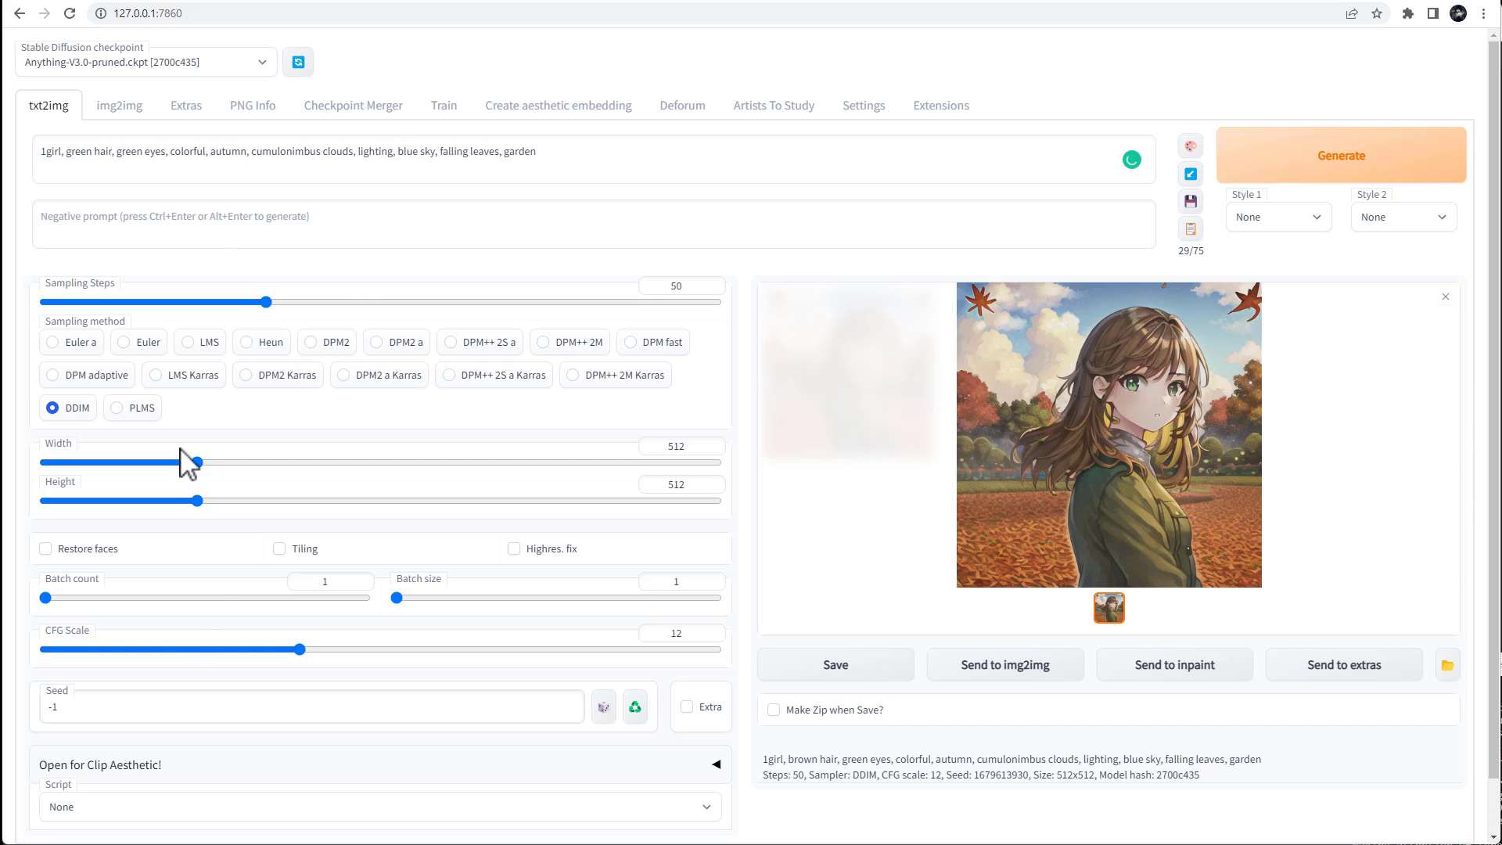
Step: Set the width to 1024 and the batch count to 4, and generate the green-haired images
left_click_drag(199, 463, 370, 467)
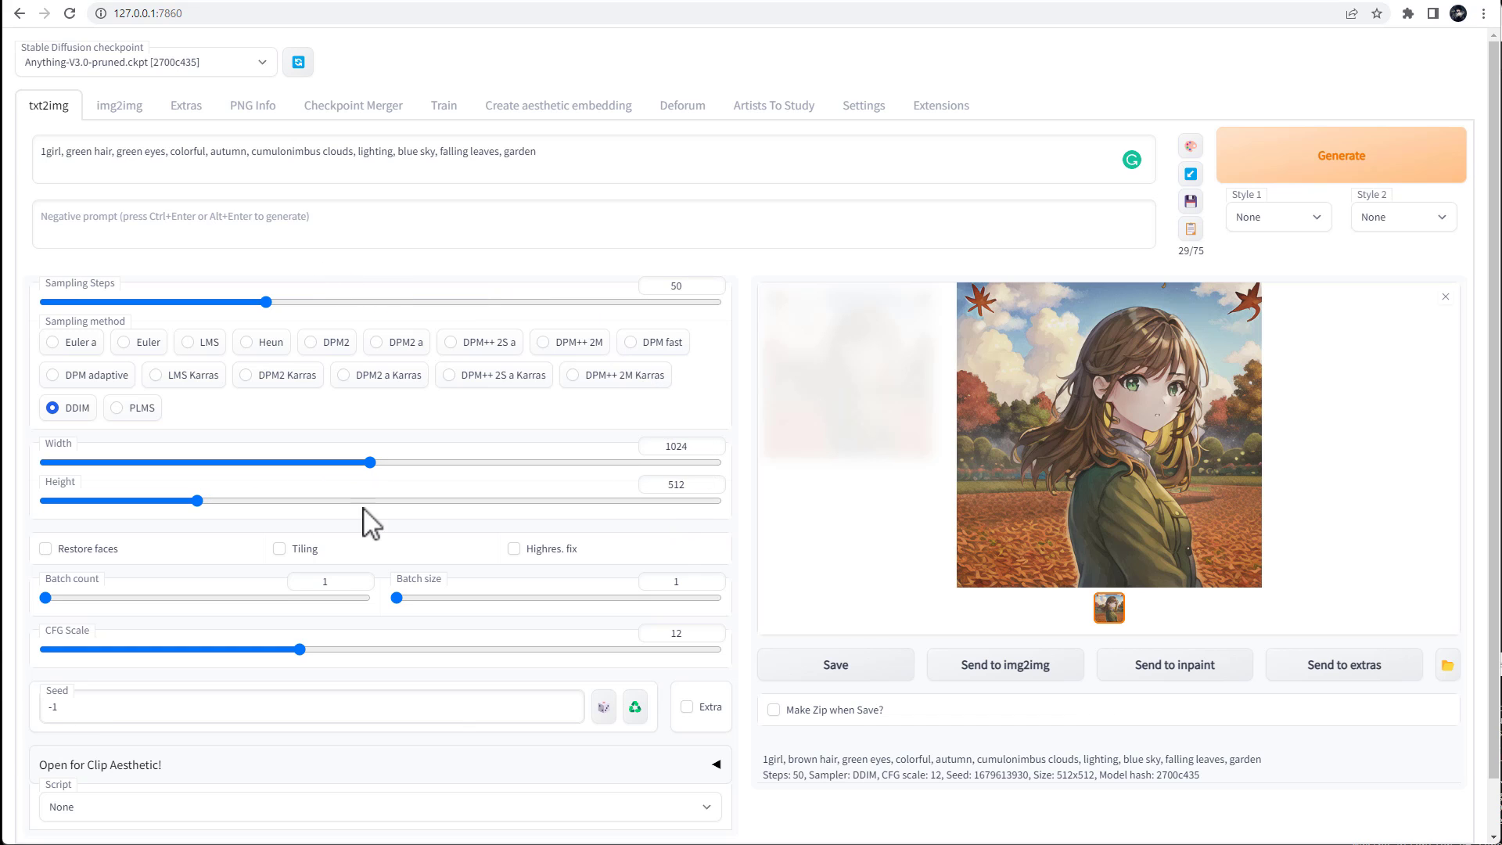
left_click_drag(46, 599, 62, 598)
left_click(1311, 170)
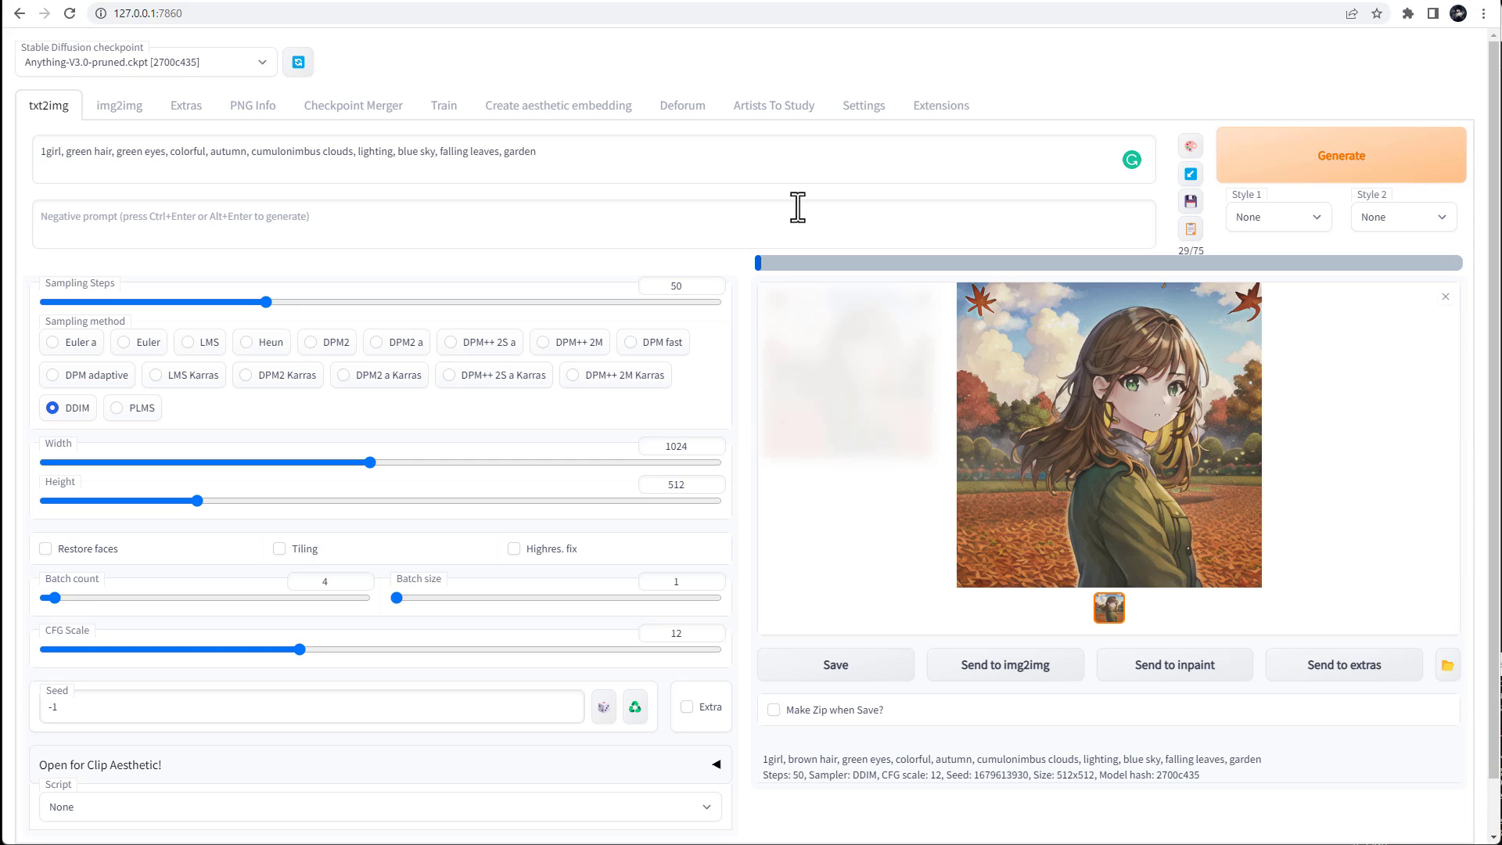
Step: Check the batch progress in Command Prompt and the GPU load in Task Manager, and return to the web UI
key("alt+Tab")
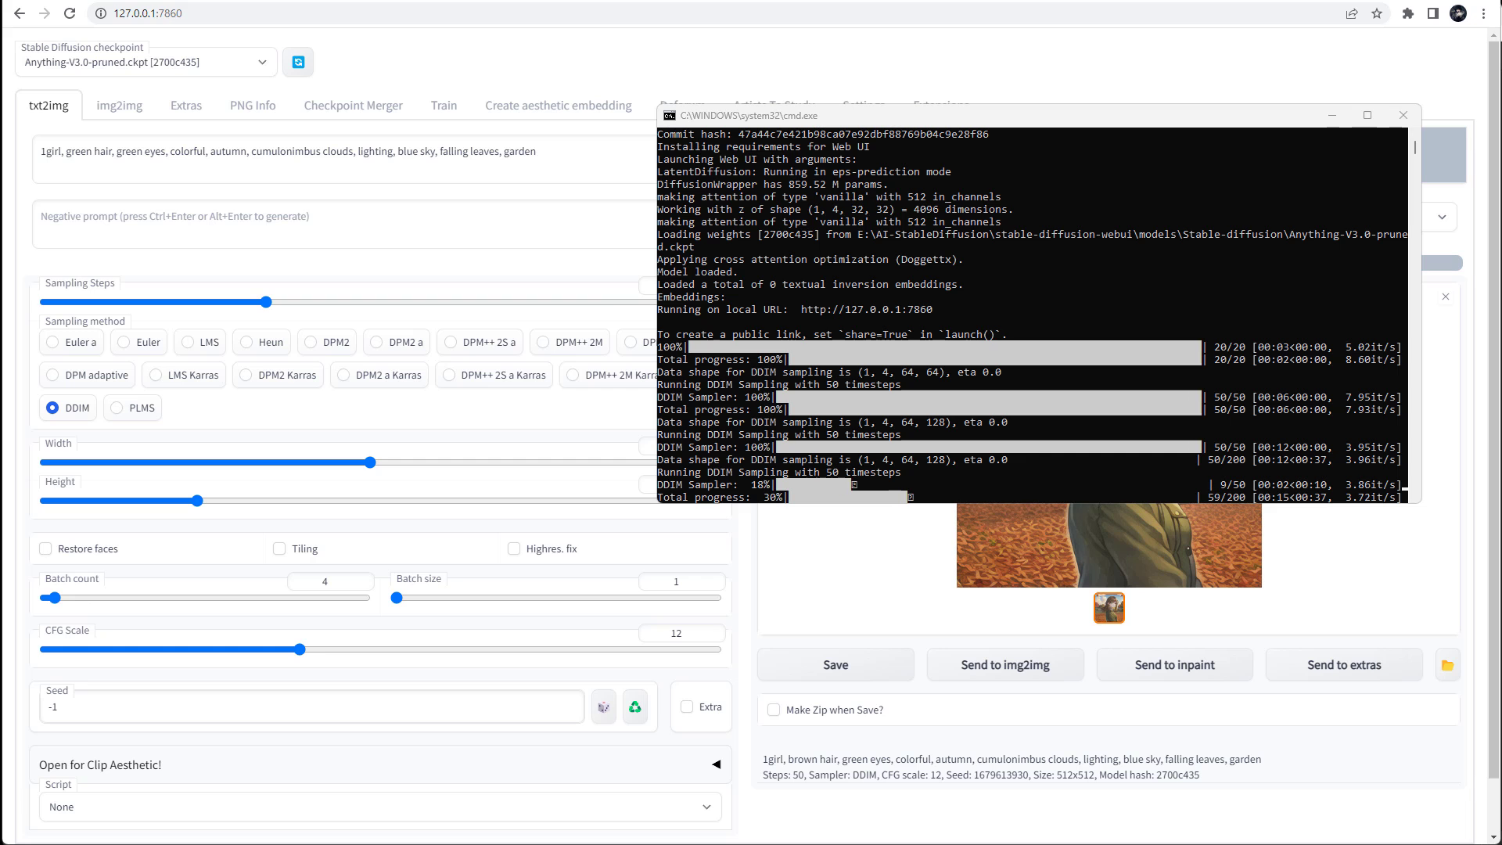
key("ctrl+shift+Escape")
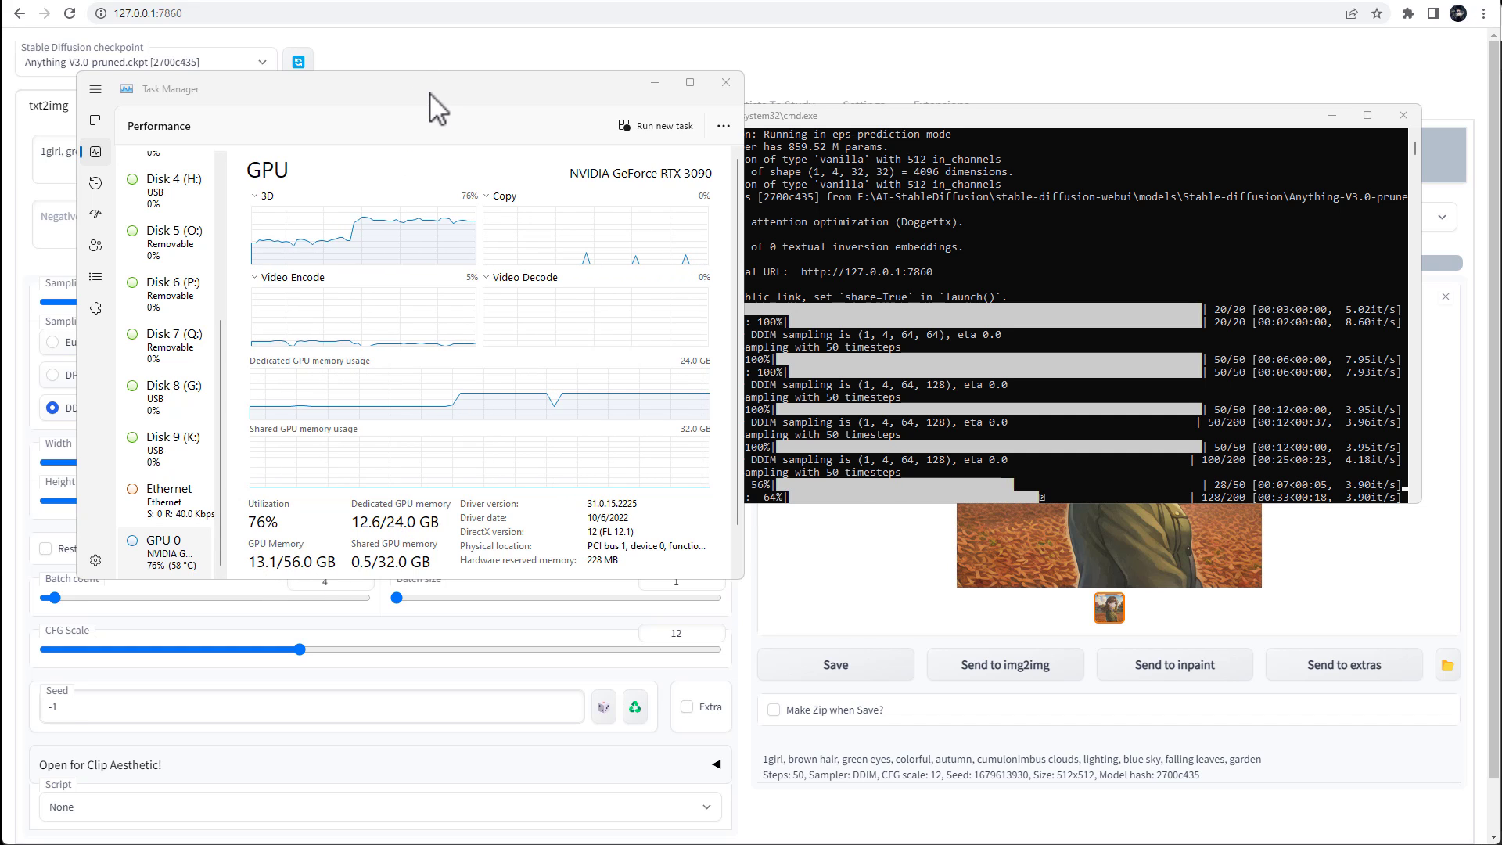
left_click(717, 844)
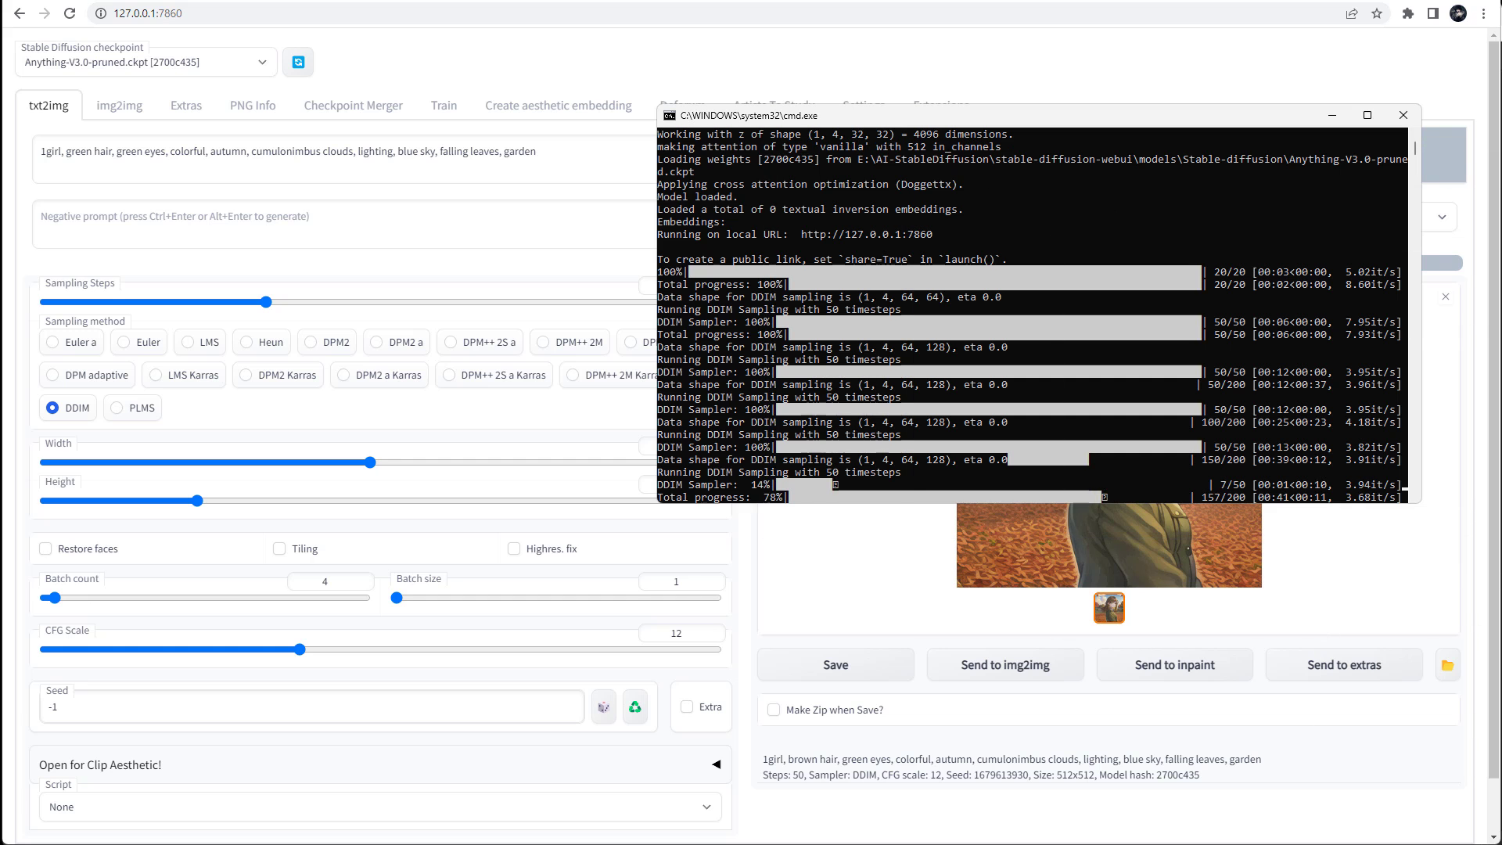
left_click(1498, 579)
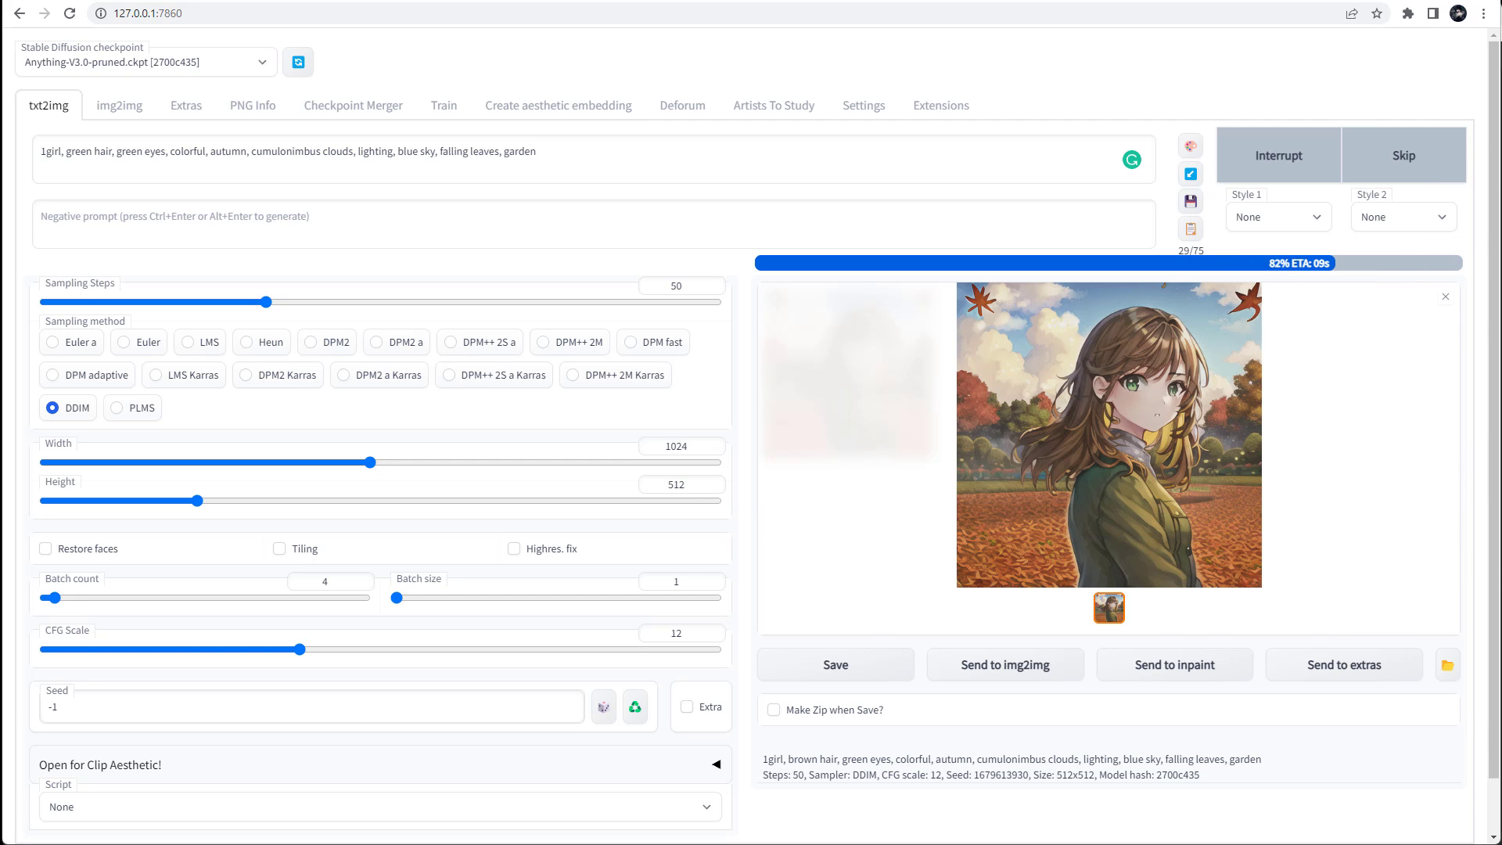
Step: View the generated image grid full size, browse through the individual images and close the enlarged view
left_click(1059, 419)
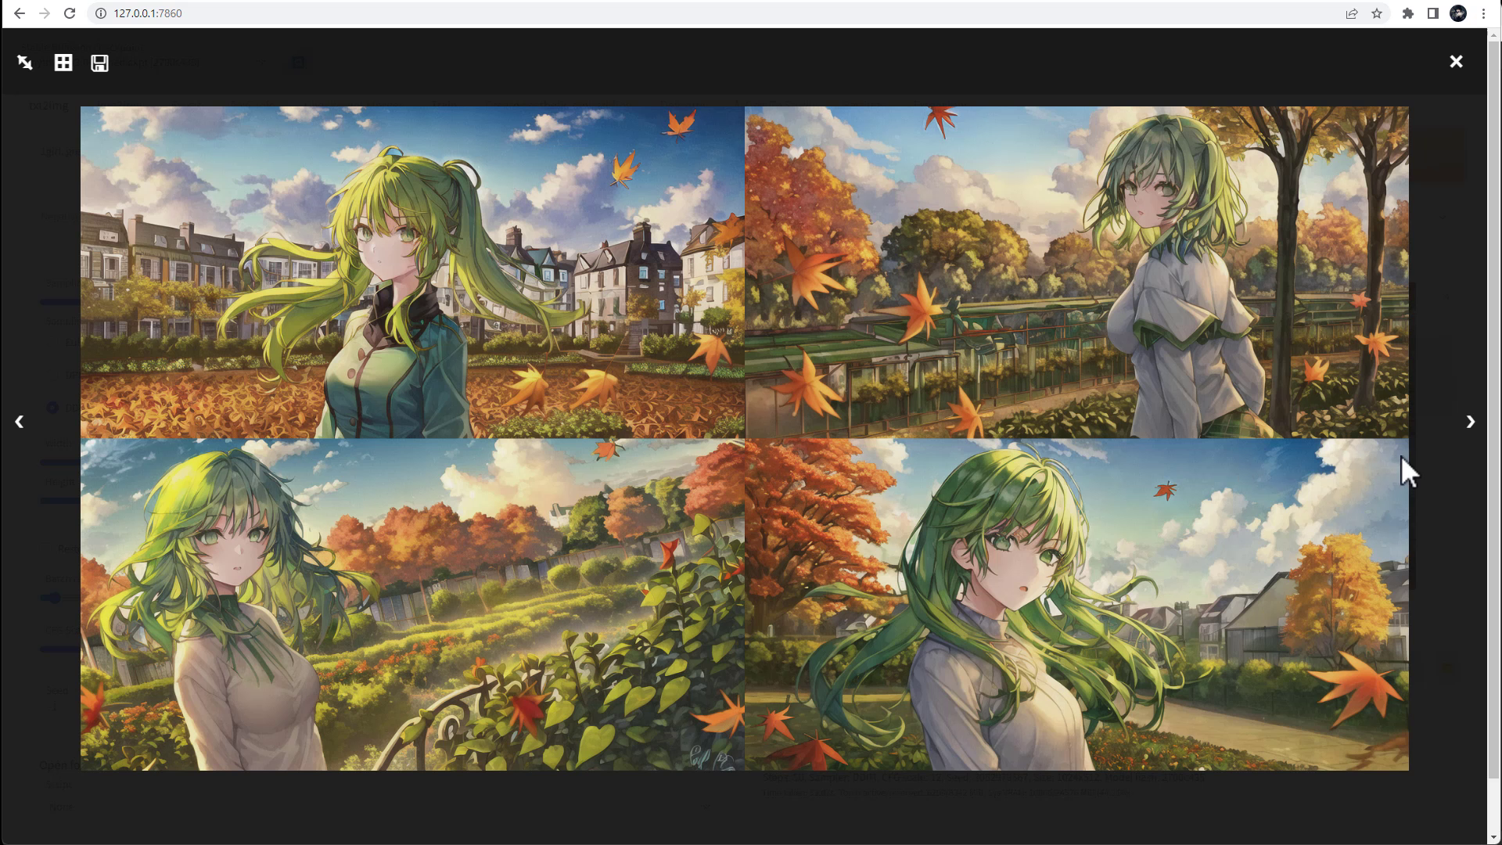
left_click(1471, 422)
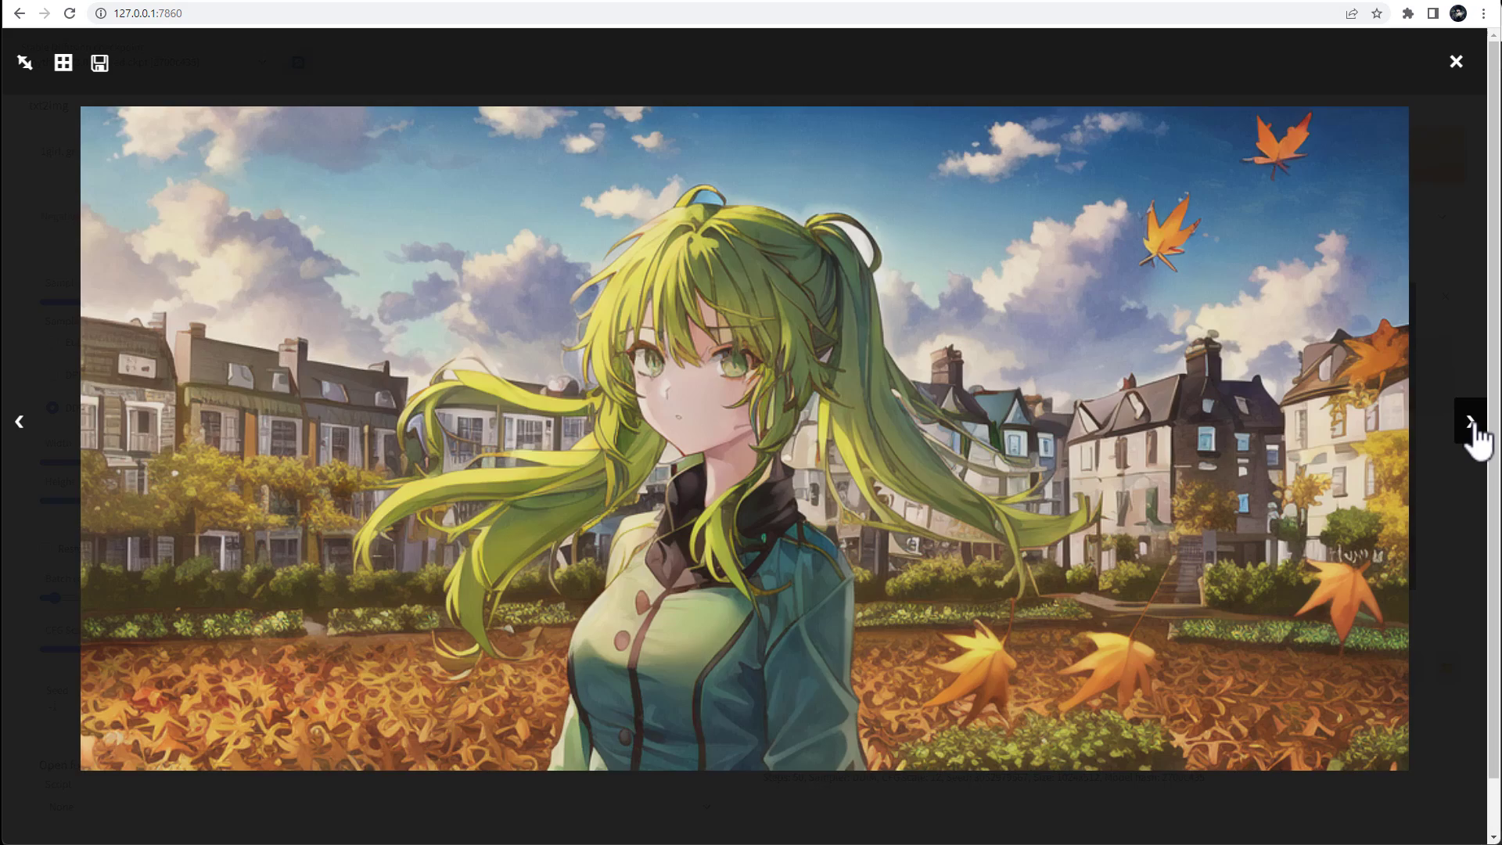
left_click(1471, 422)
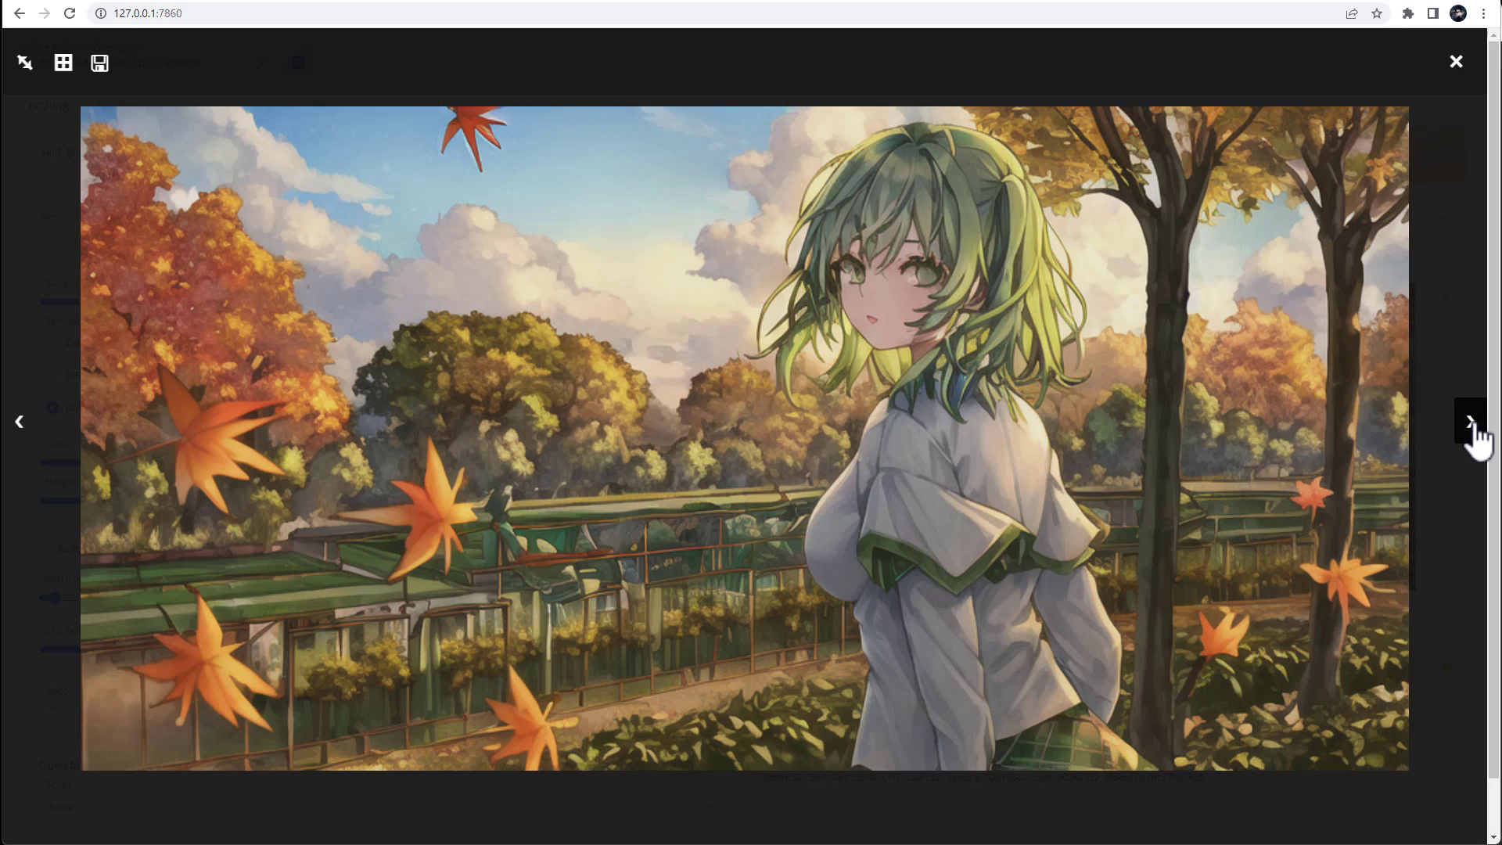
left_click(1471, 427)
left_click(1471, 427)
left_click(1471, 427)
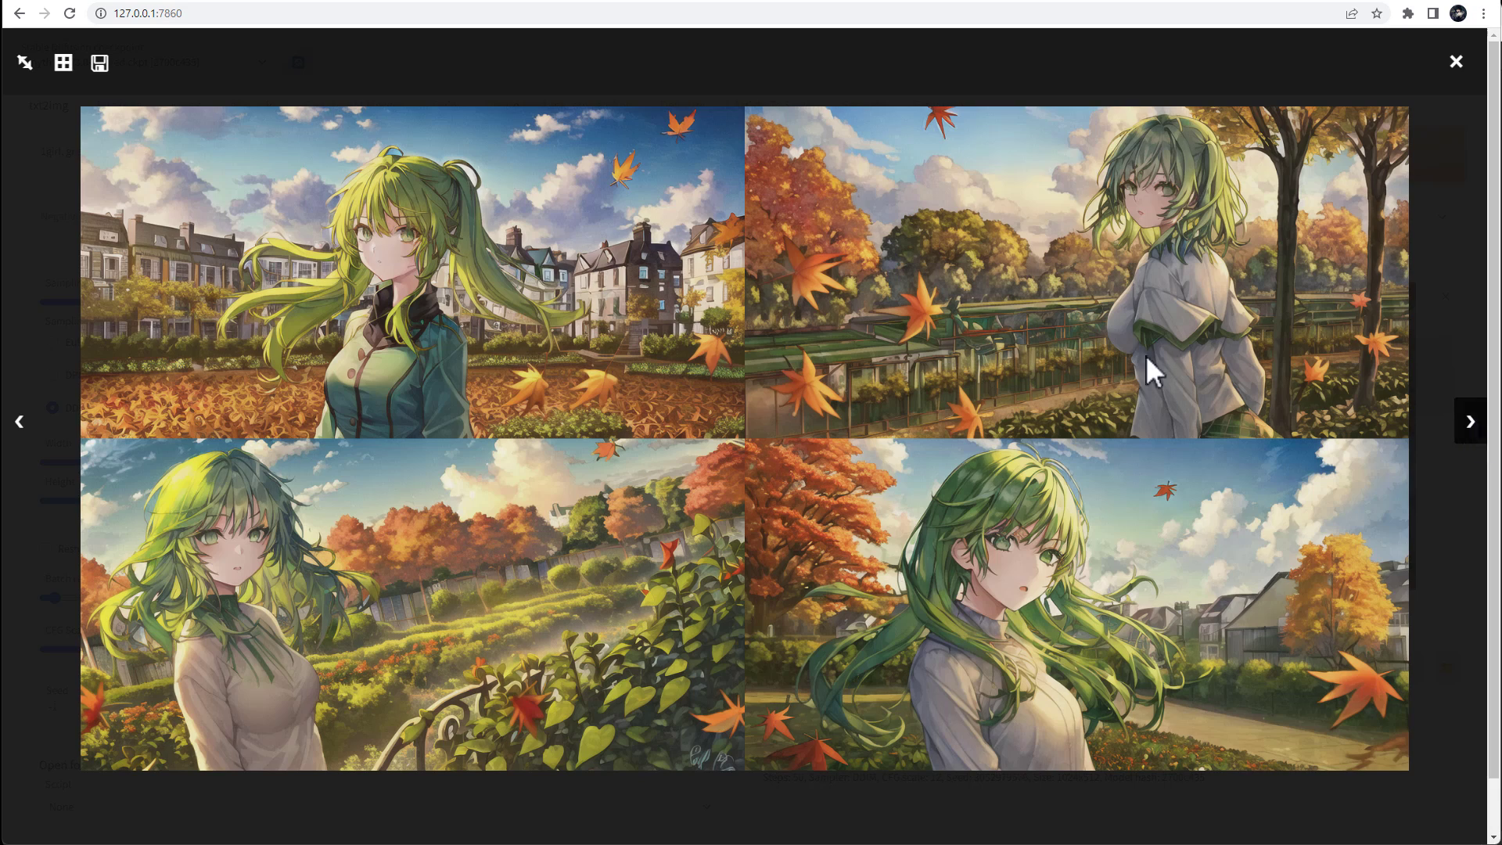
left_click(1445, 69)
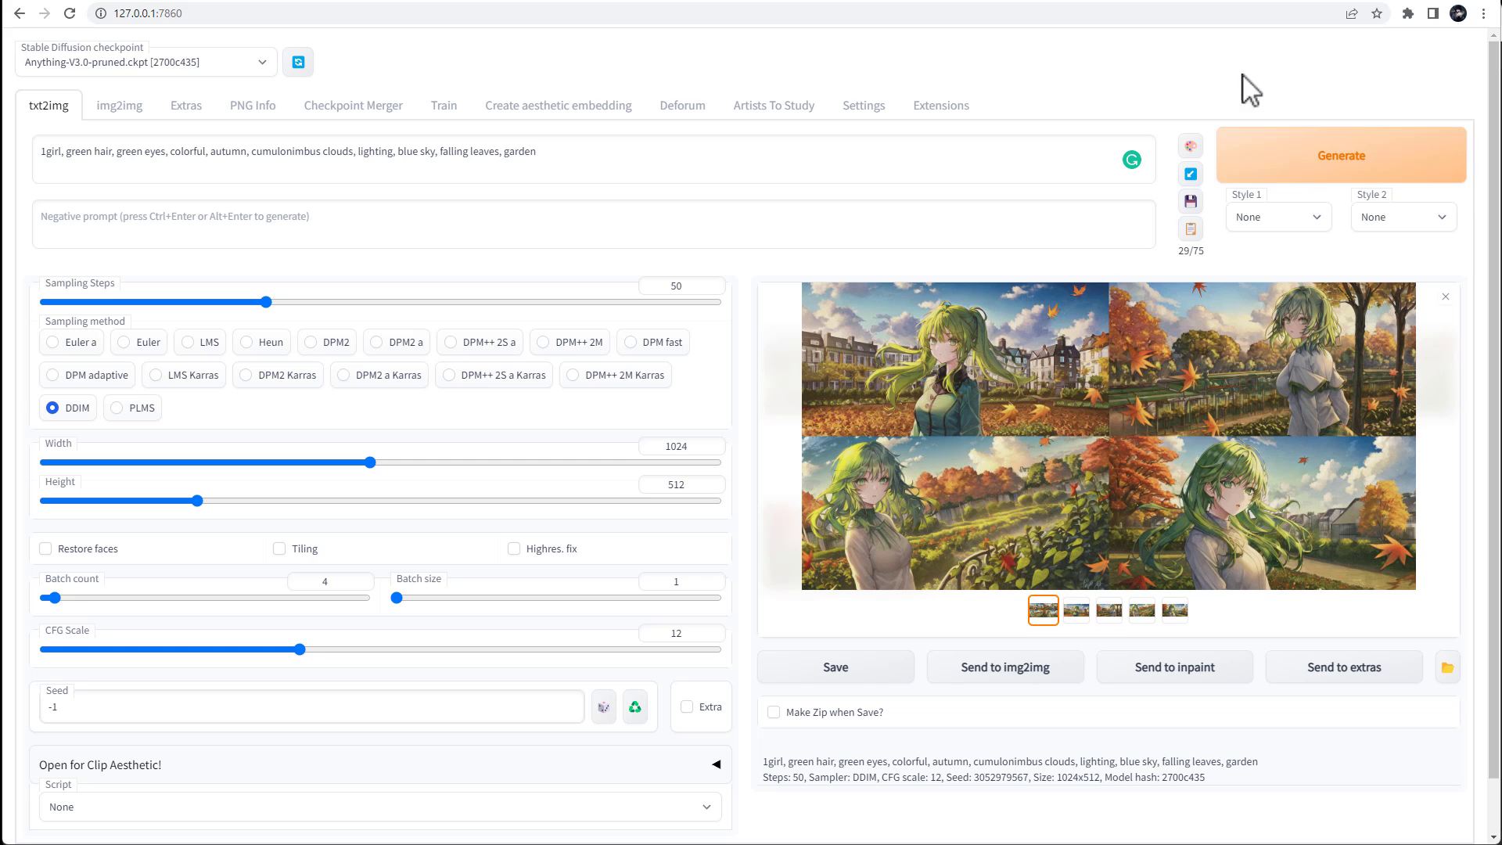
Step: Preview the first, second and third individual images of the batch in the output gallery
left_click(1077, 609)
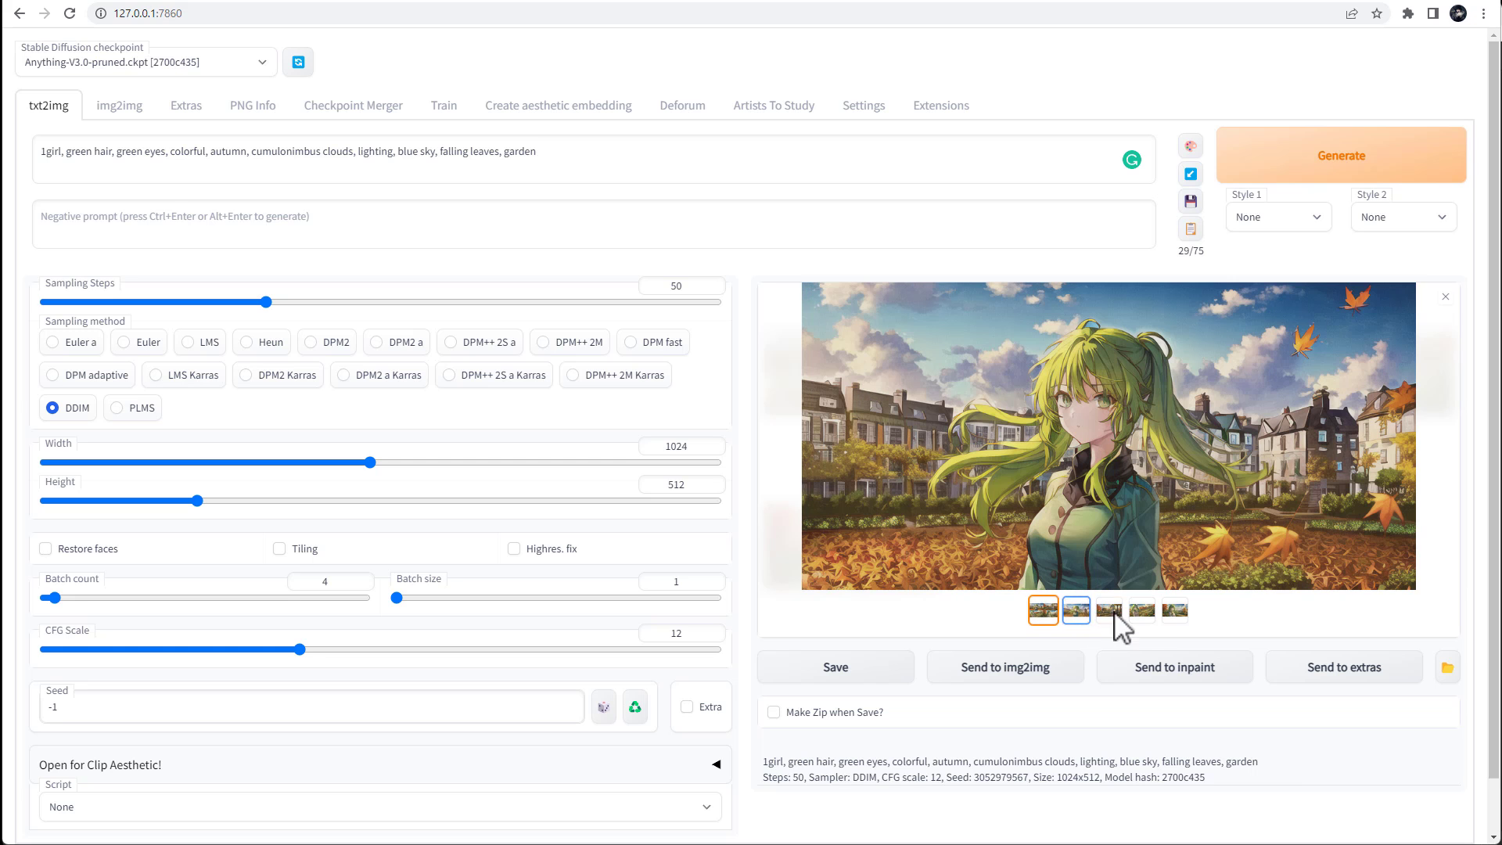
left_click(1110, 610)
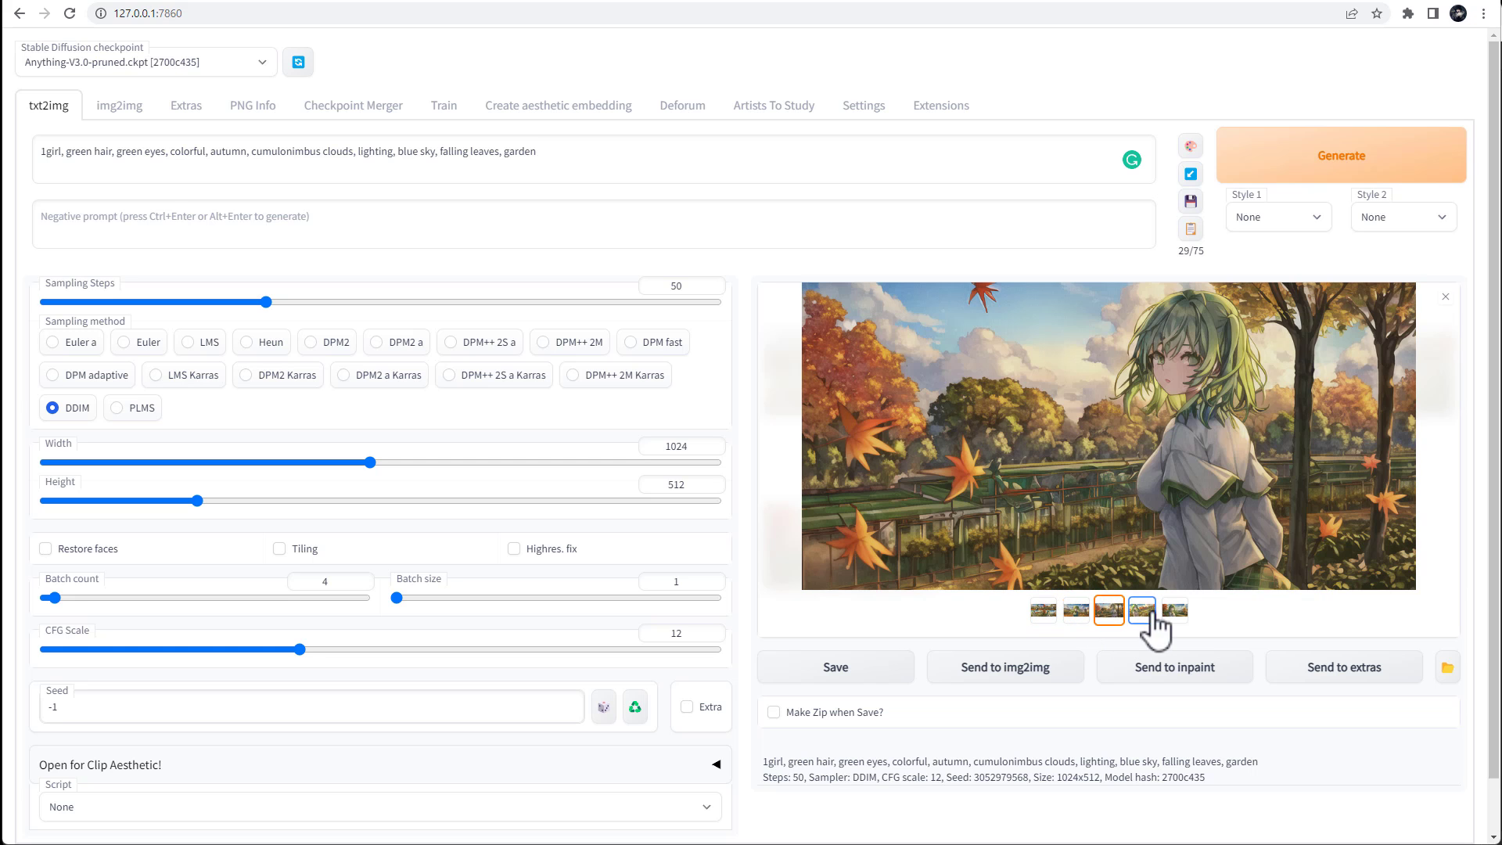
left_click(1144, 614)
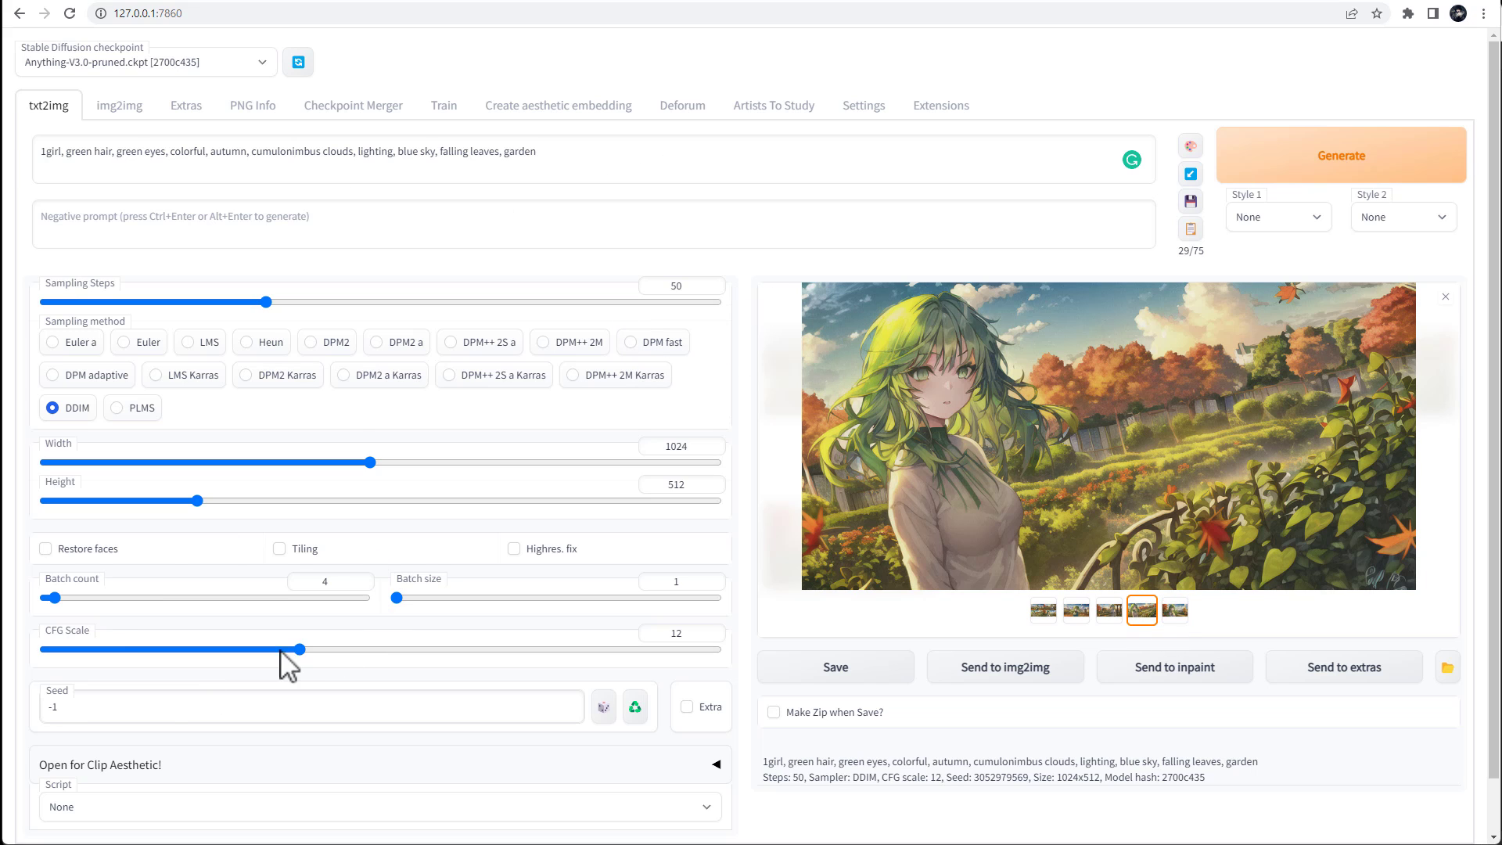
left_click(635, 708)
left_click_drag(124, 707, 4, 720)
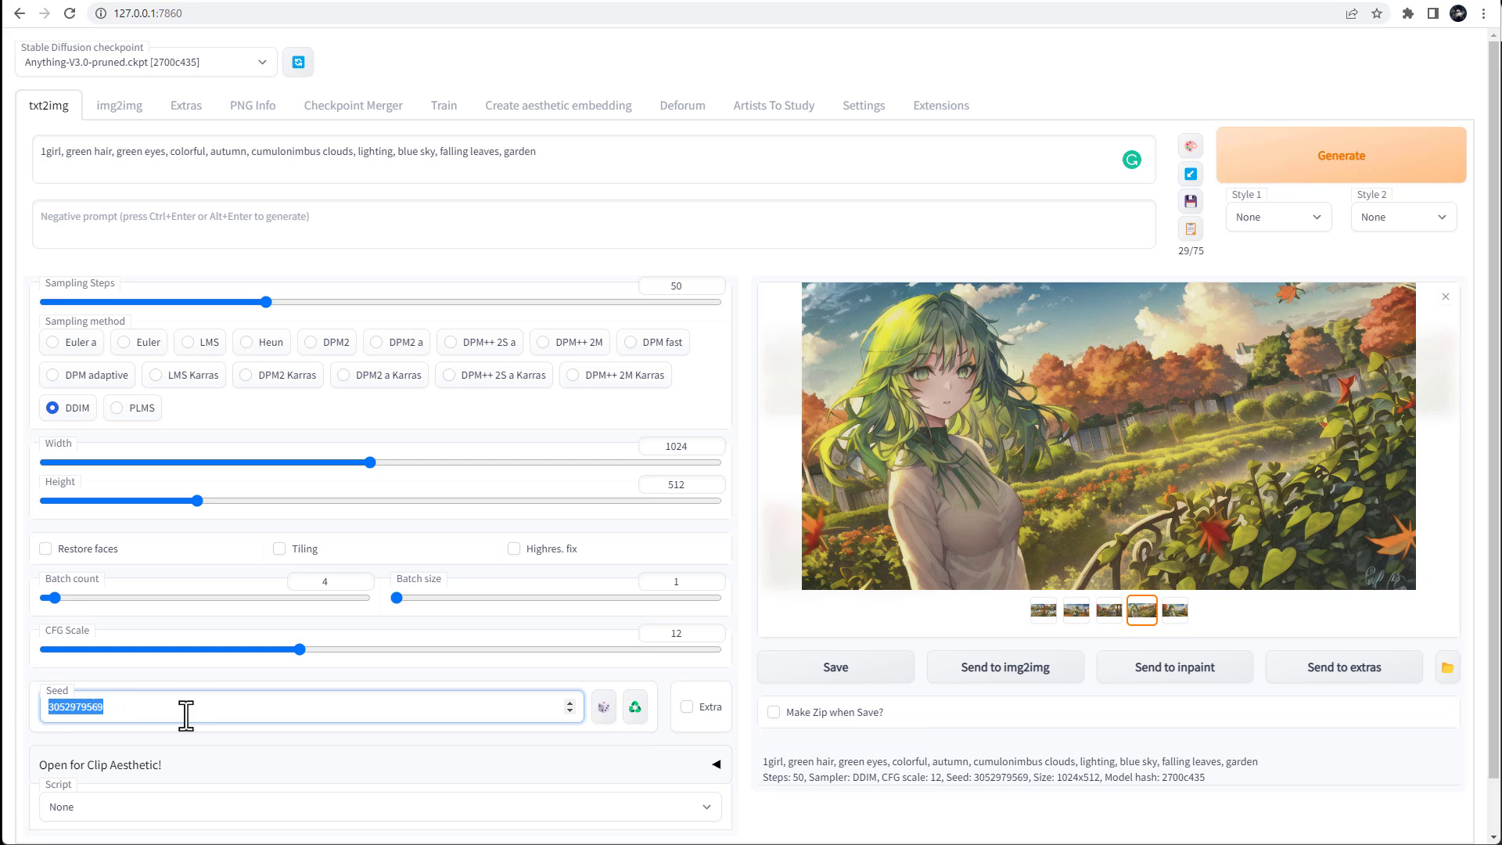
left_click(681, 116)
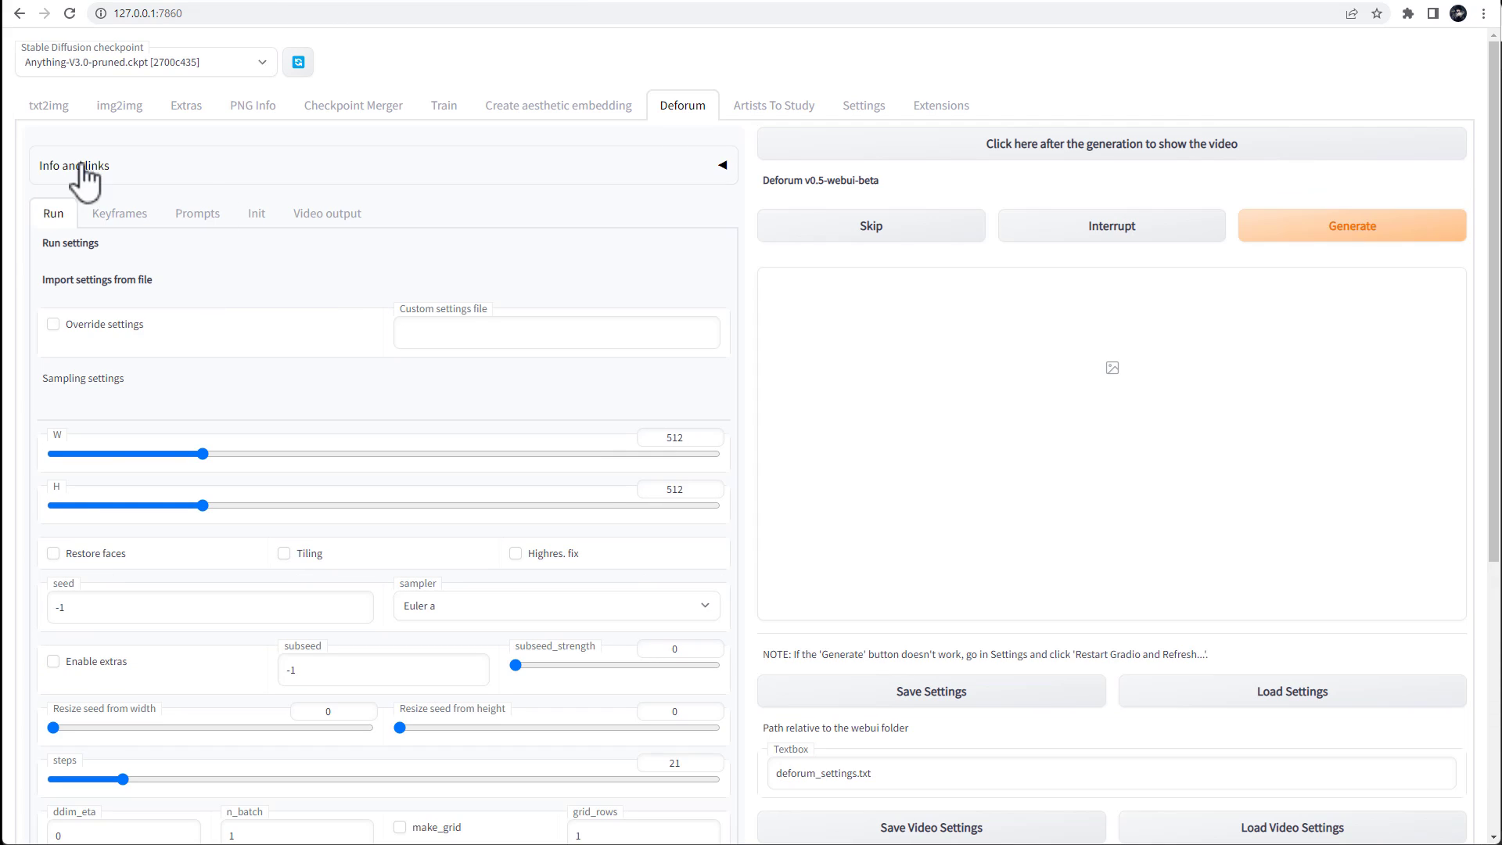
scroll(214, 345, "down", 2)
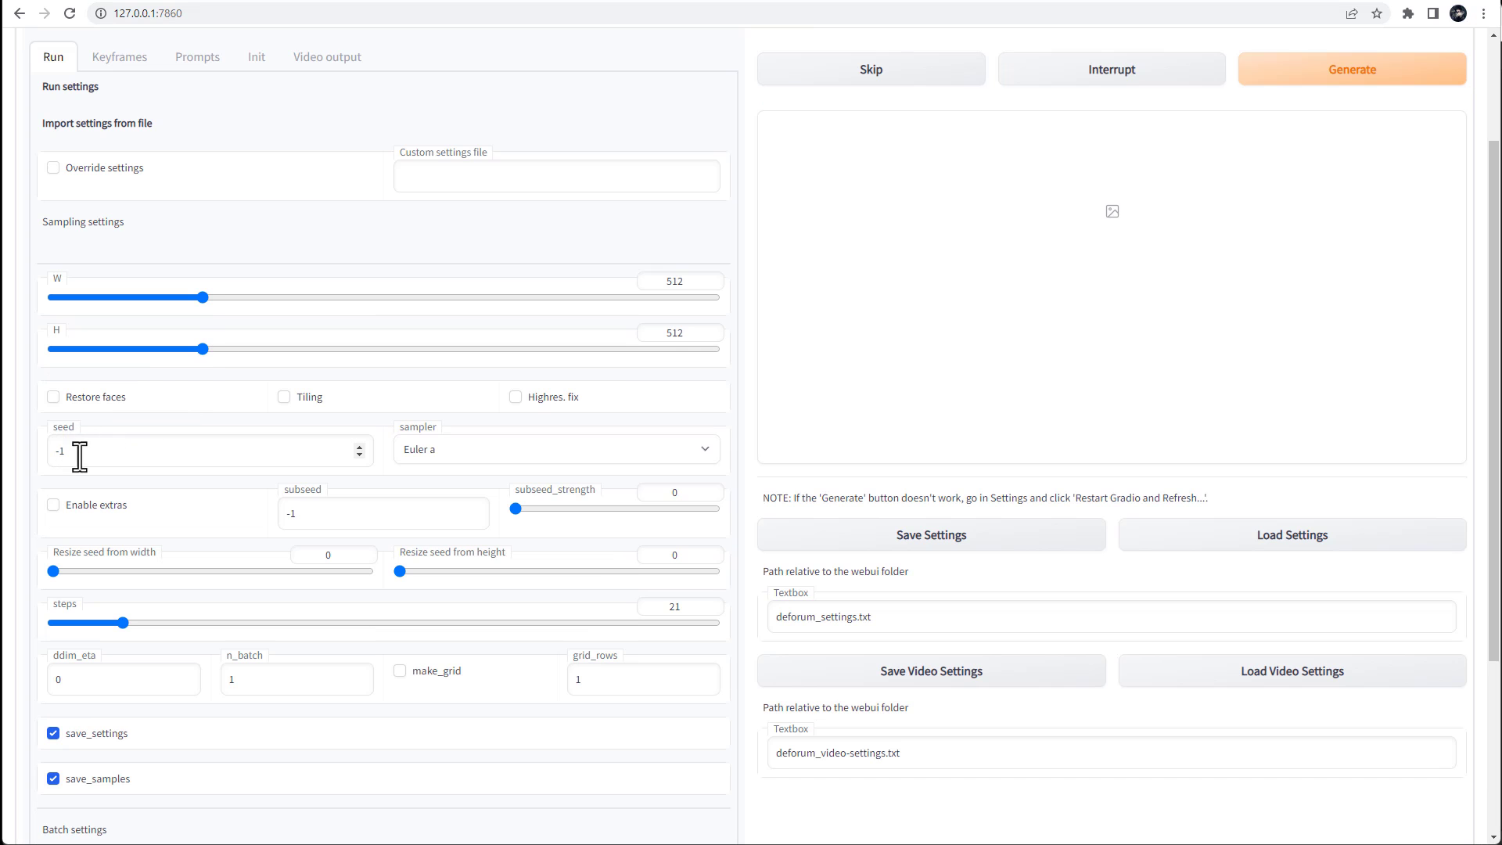
left_click_drag(79, 457, 35, 459)
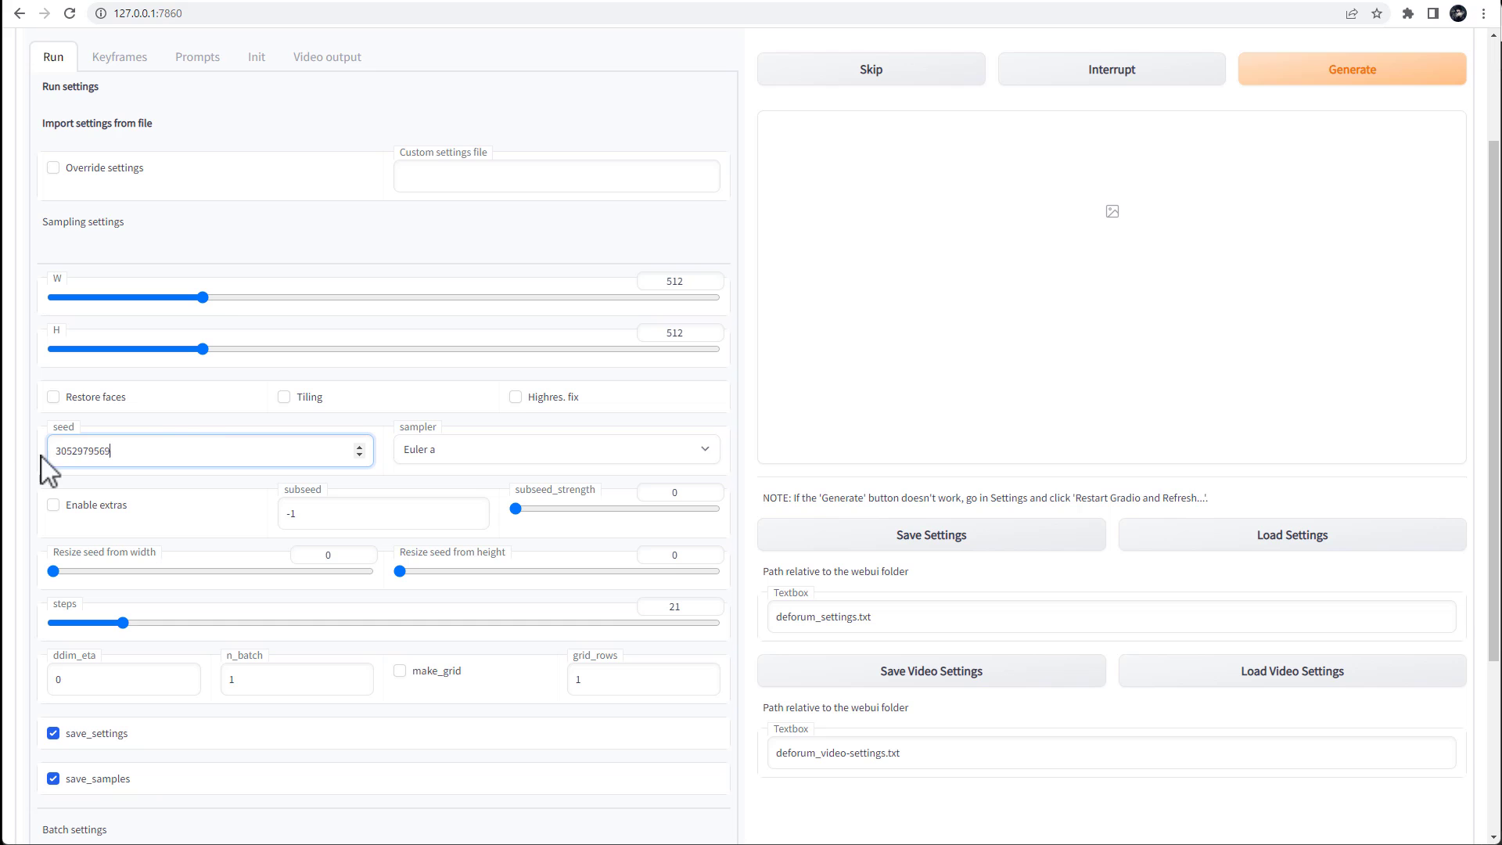
left_click_drag(205, 298, 376, 308)
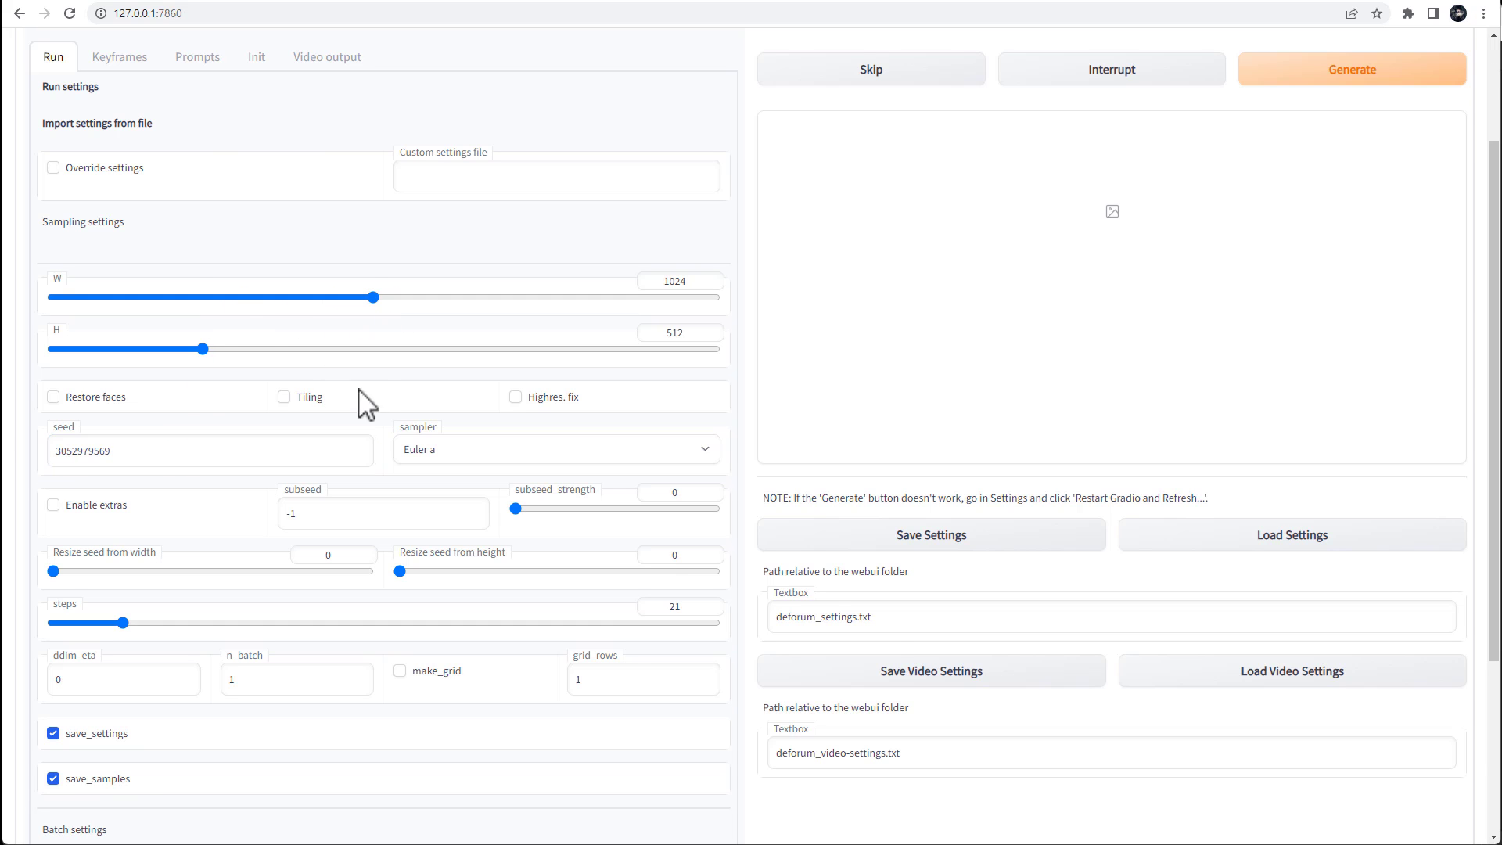
Step: Replace Deforum's animation prompts with a single frame 0 prompt copied from the green-haired girl prompt in txt2img
scroll(381, 419, "up", 1)
scroll(380, 434, "up", 1)
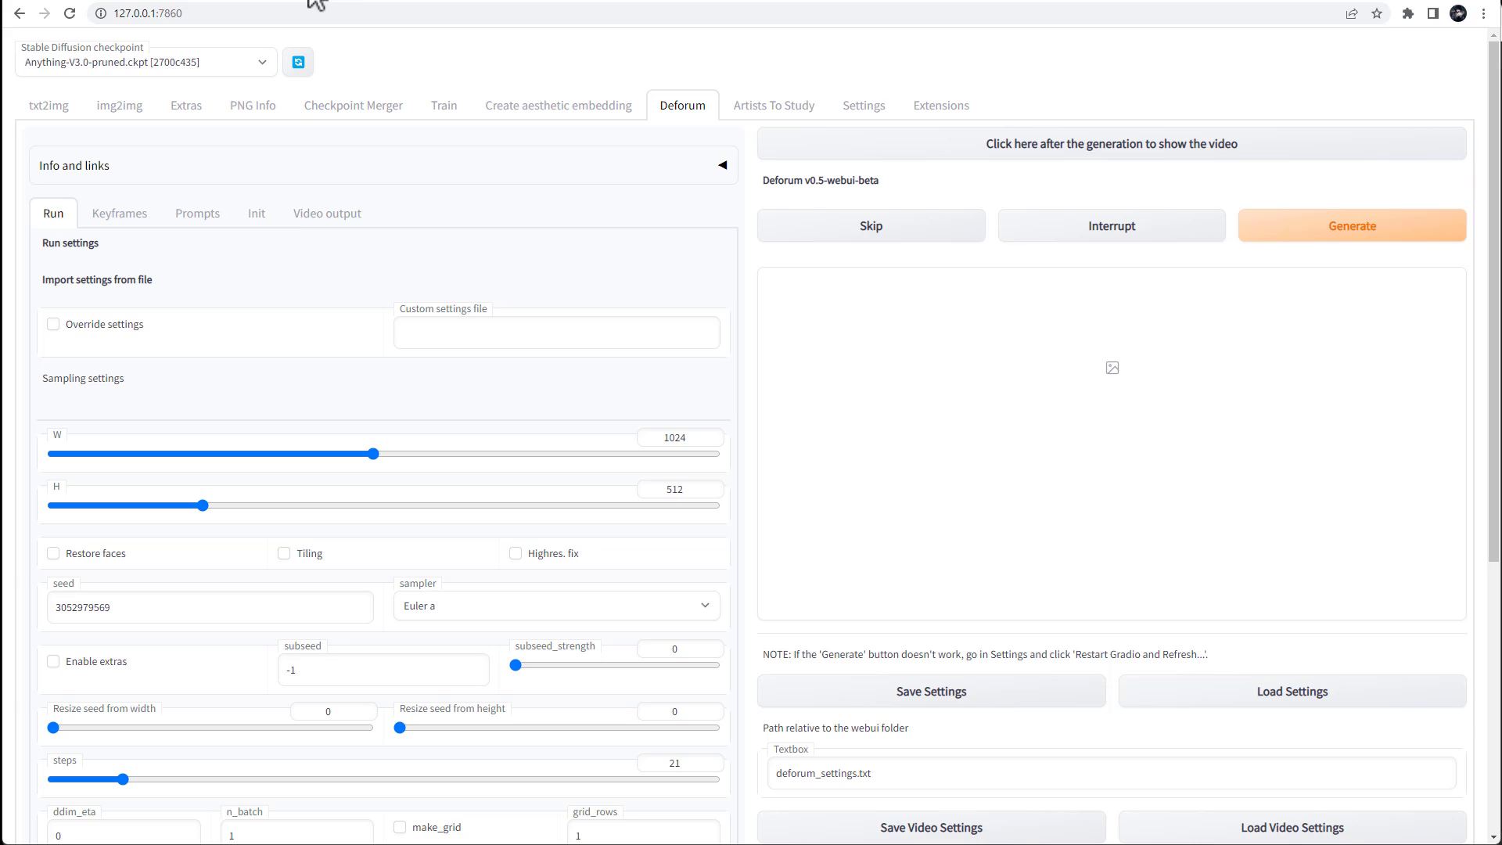
left_click(49, 107)
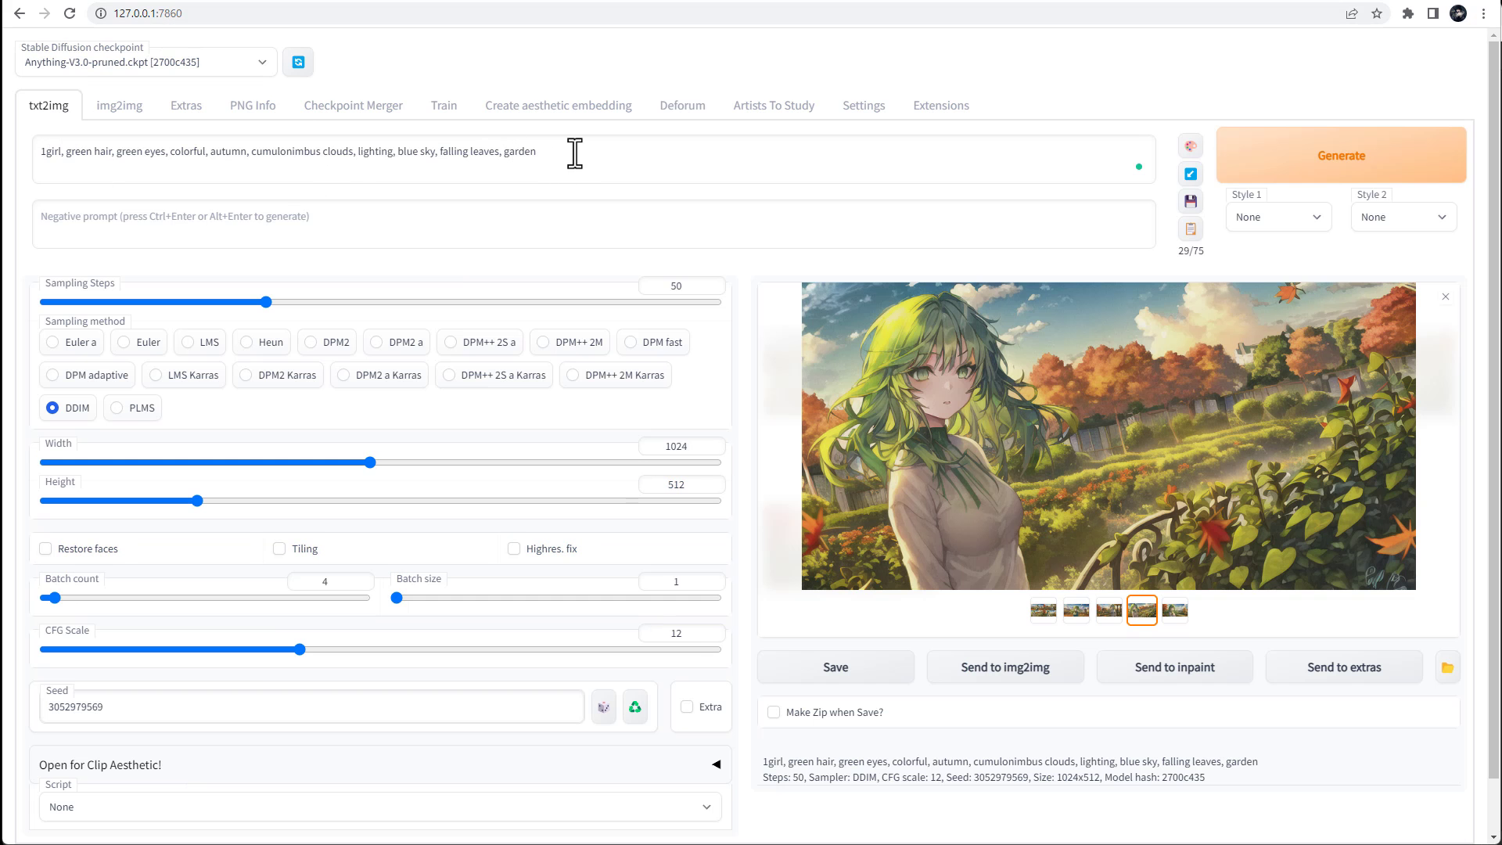
left_click_drag(575, 153, 12, 165)
key("ctrl+c")
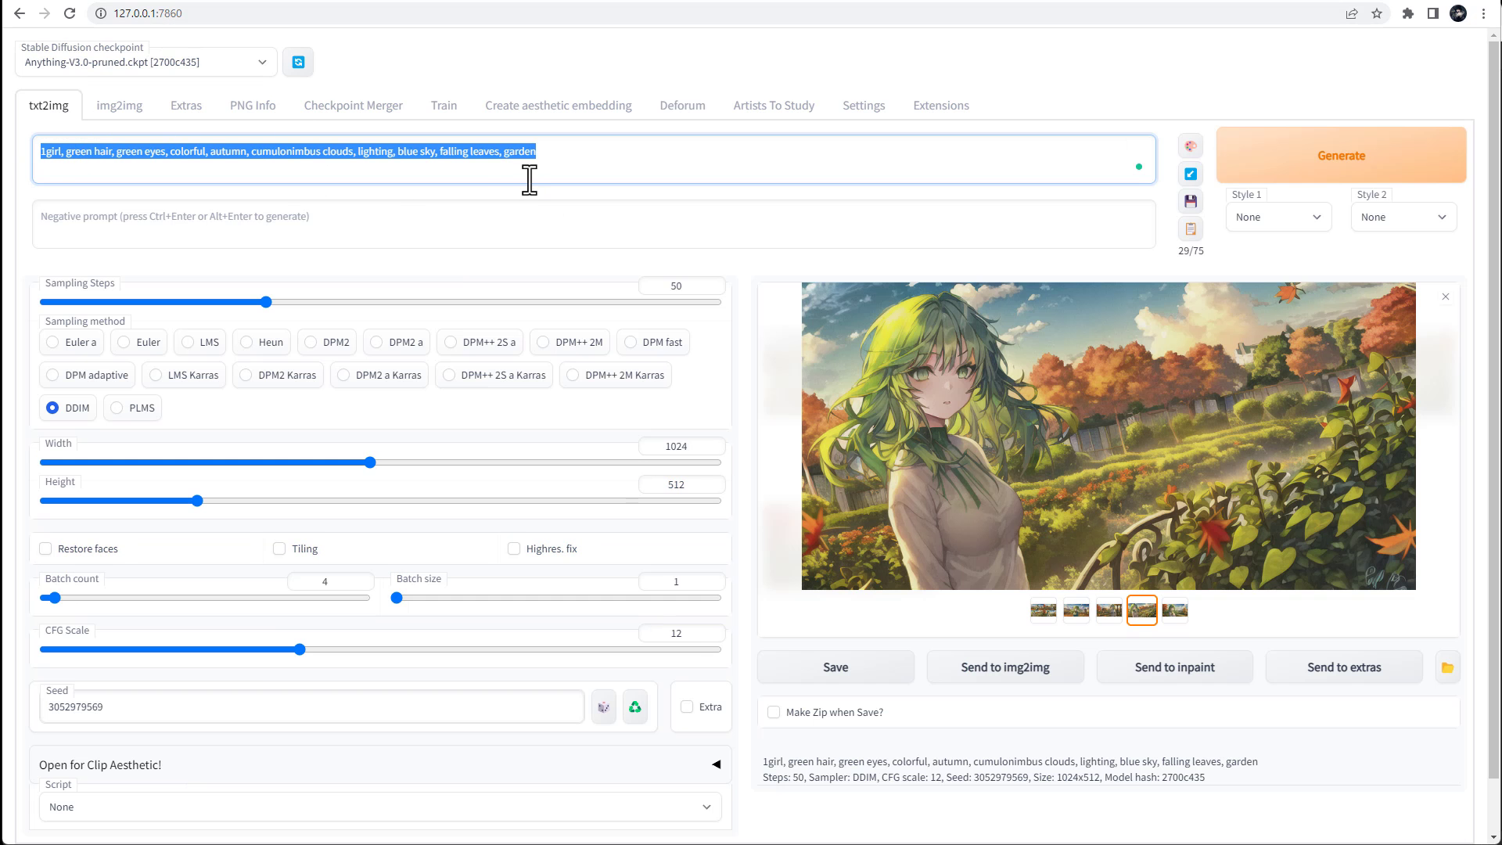
left_click(689, 110)
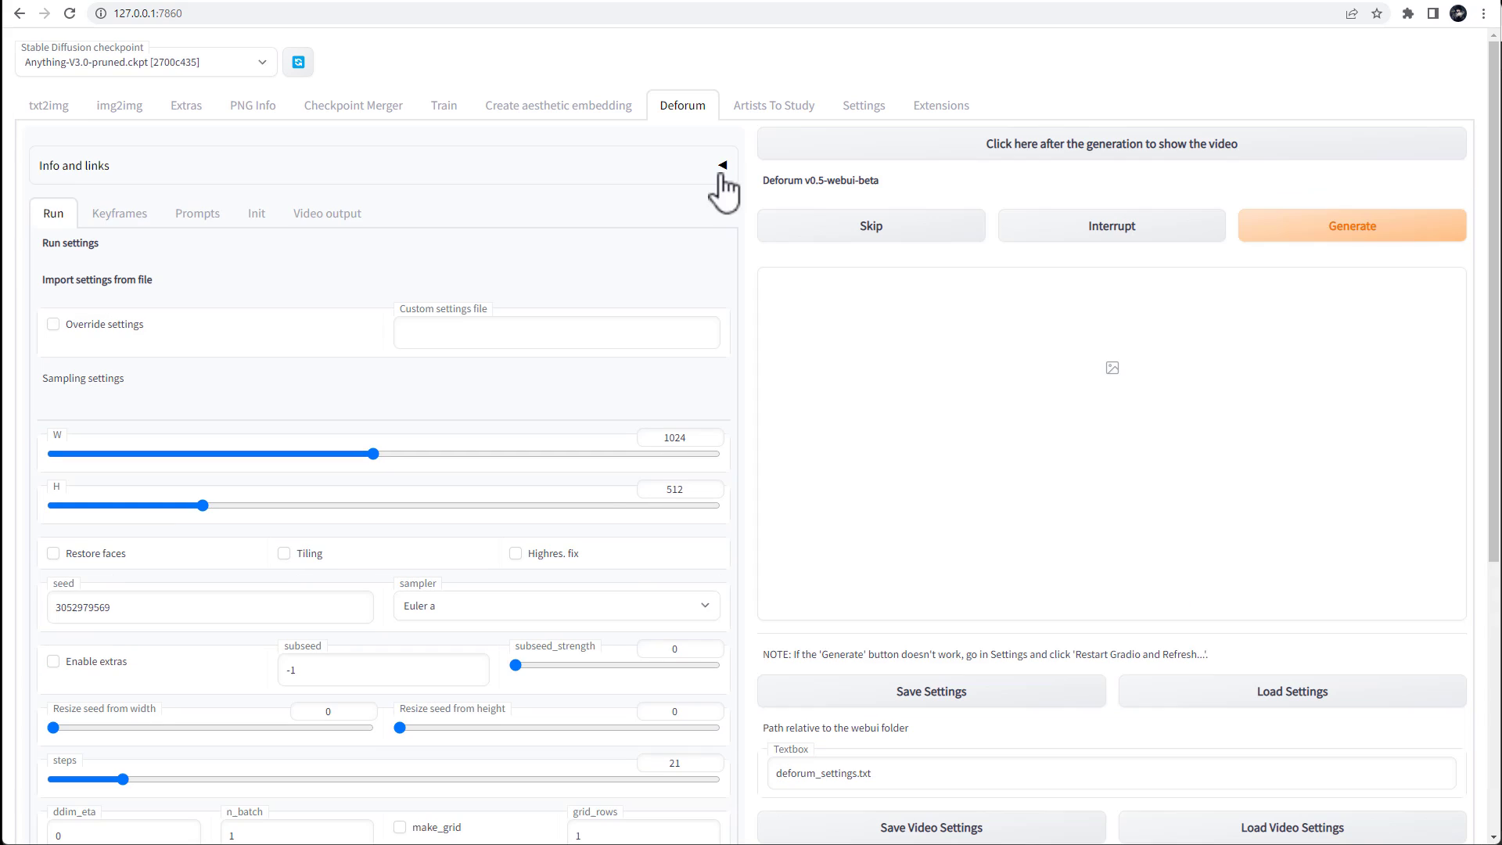
left_click(208, 234)
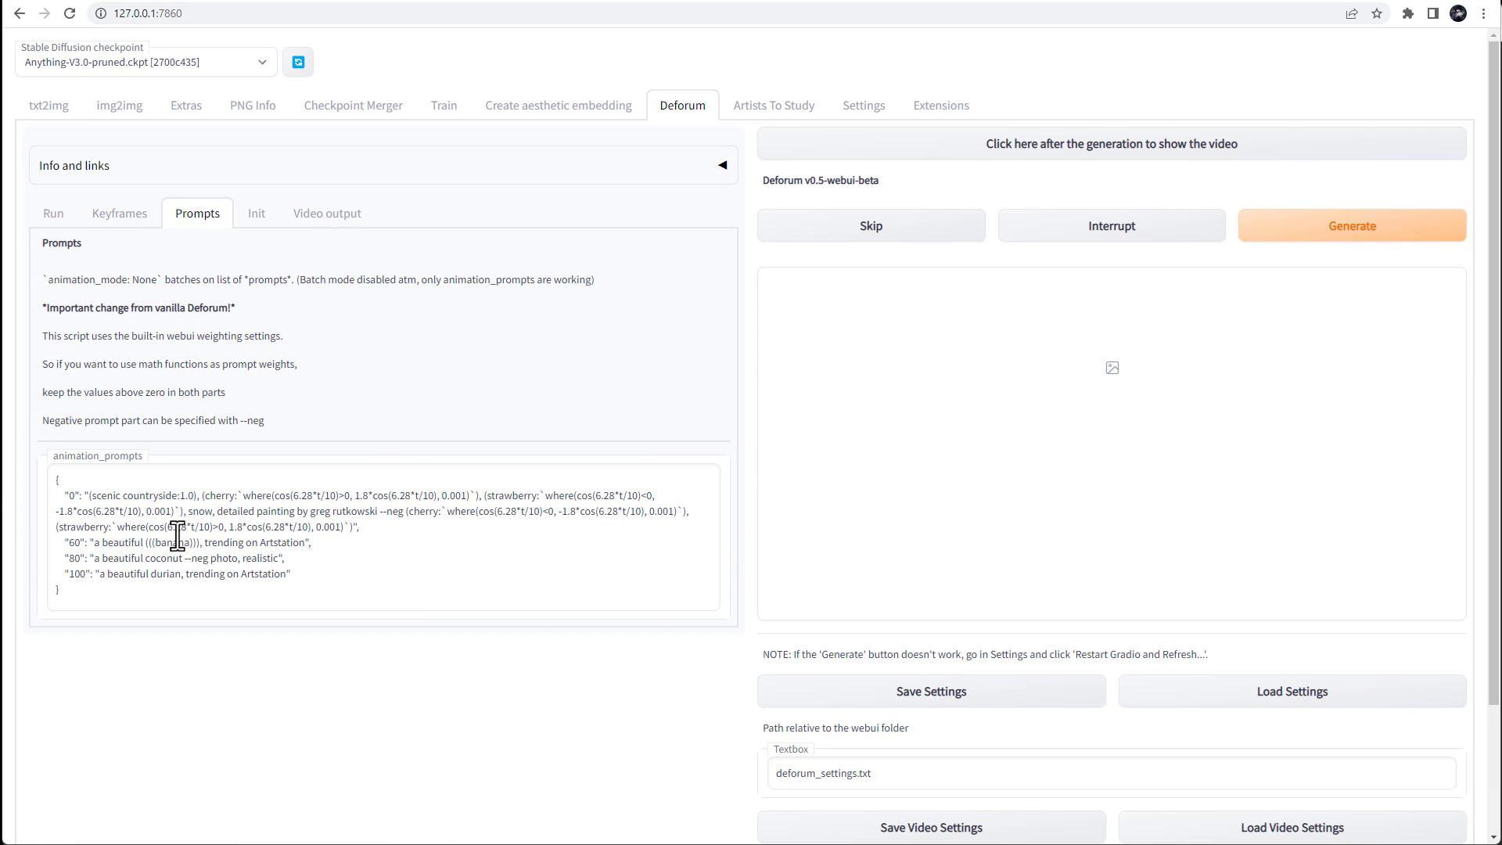
left_click_drag(313, 580, 81, 498)
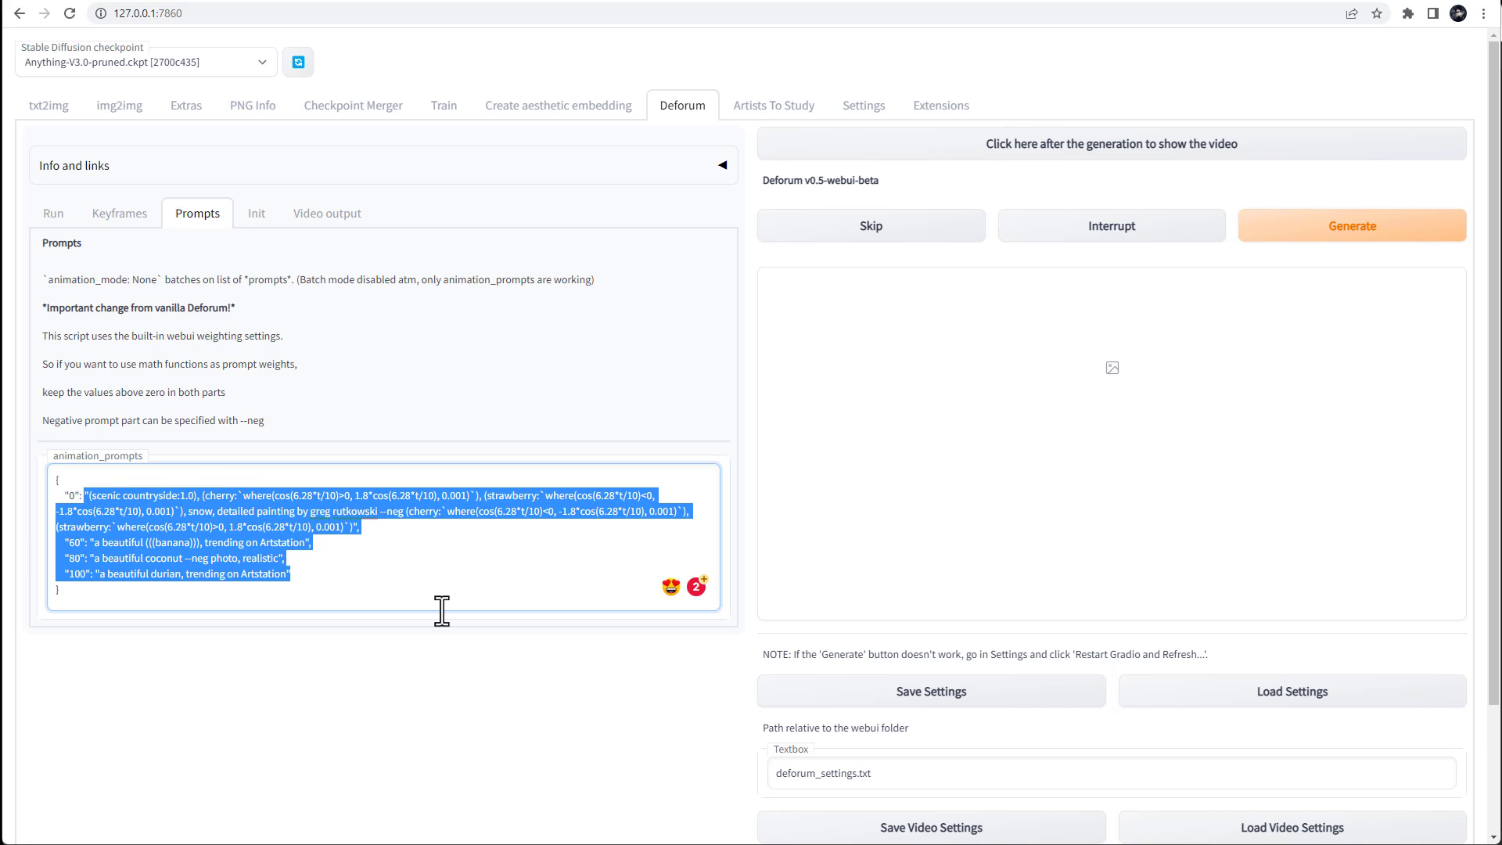
key("BackSpace")
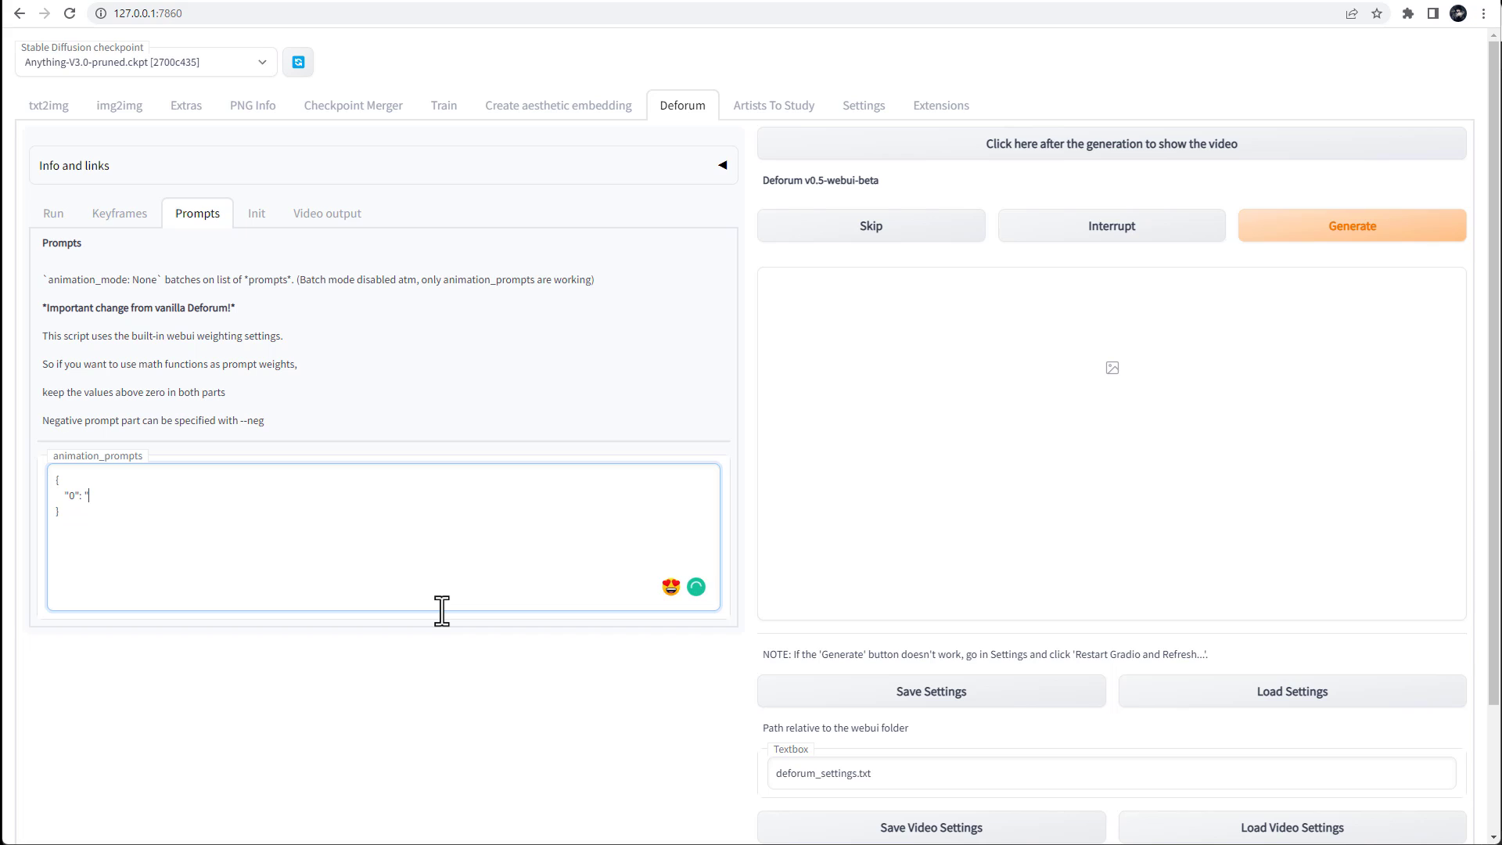
key("ctrl+v")
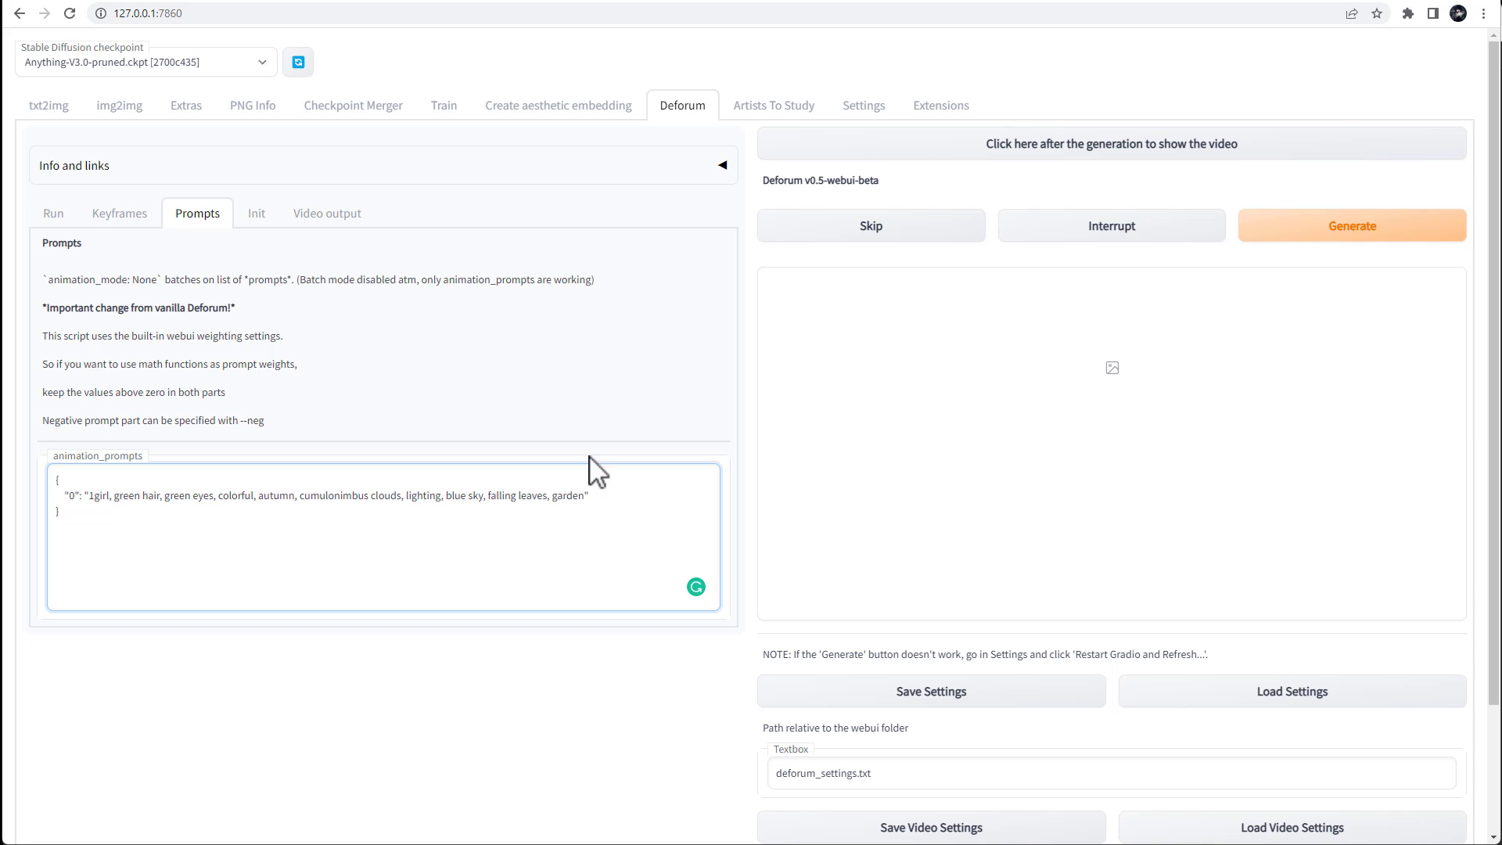
Step: Raise the diffusion cadence in Deforum's keyframe coherence settings and generate the animation
left_click(105, 215)
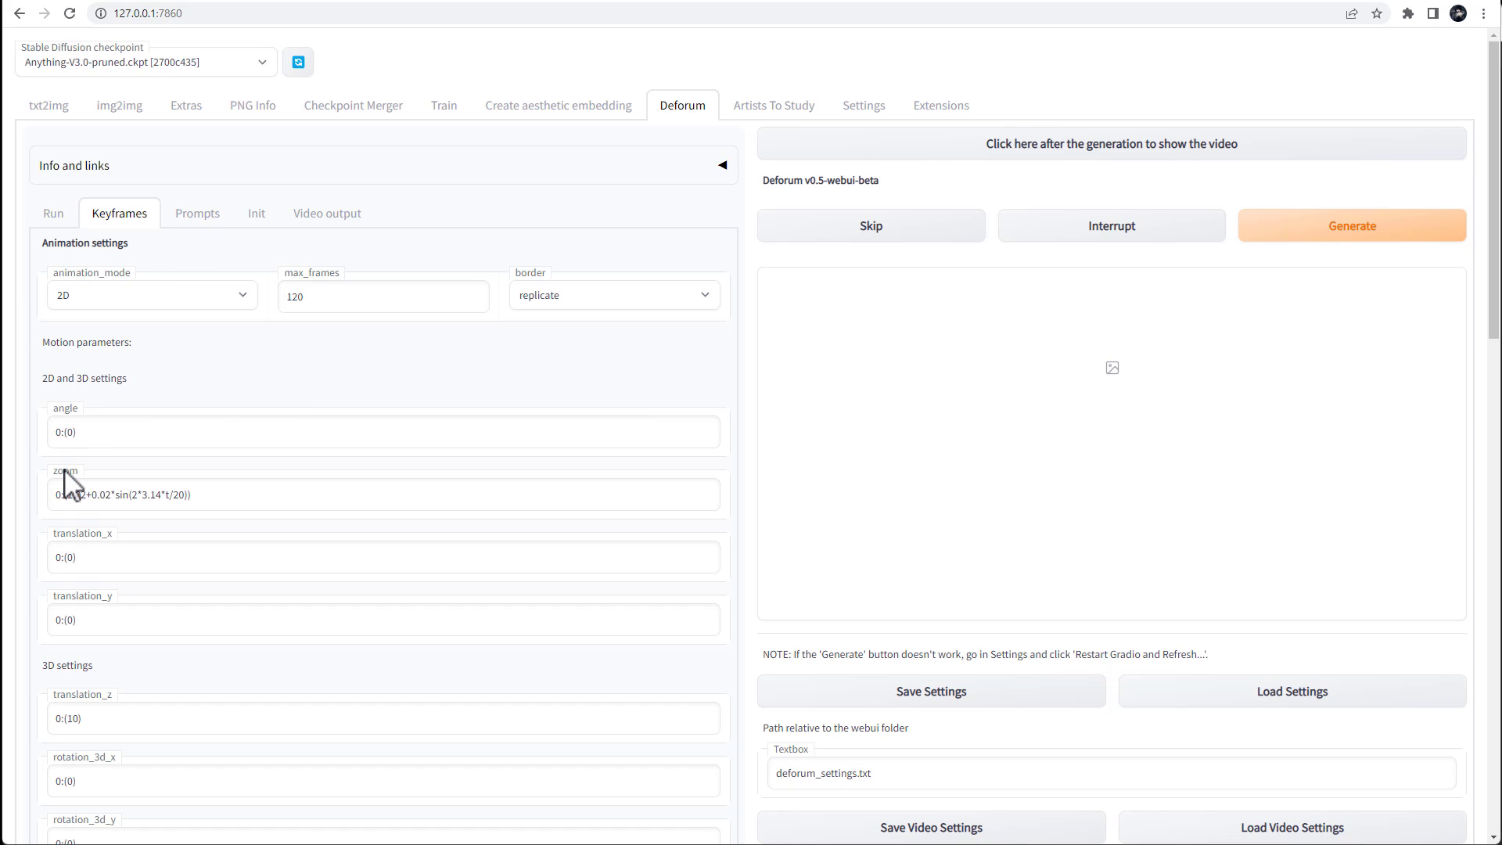
mouse_move(64, 472)
mouse_move(119, 317)
scroll(252, 336, "down", 1)
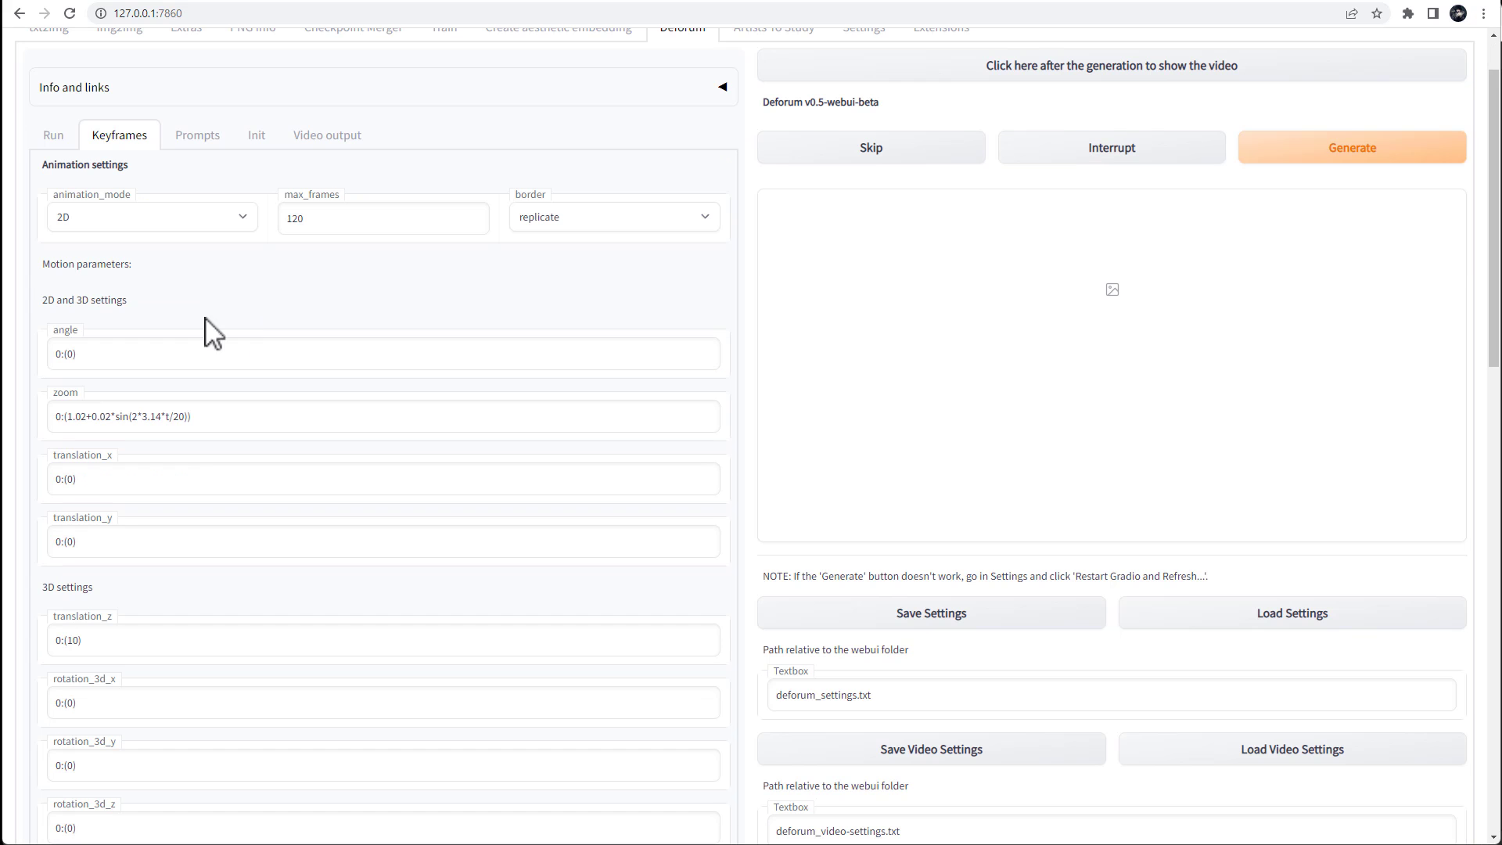
scroll(131, 473, "down", 7)
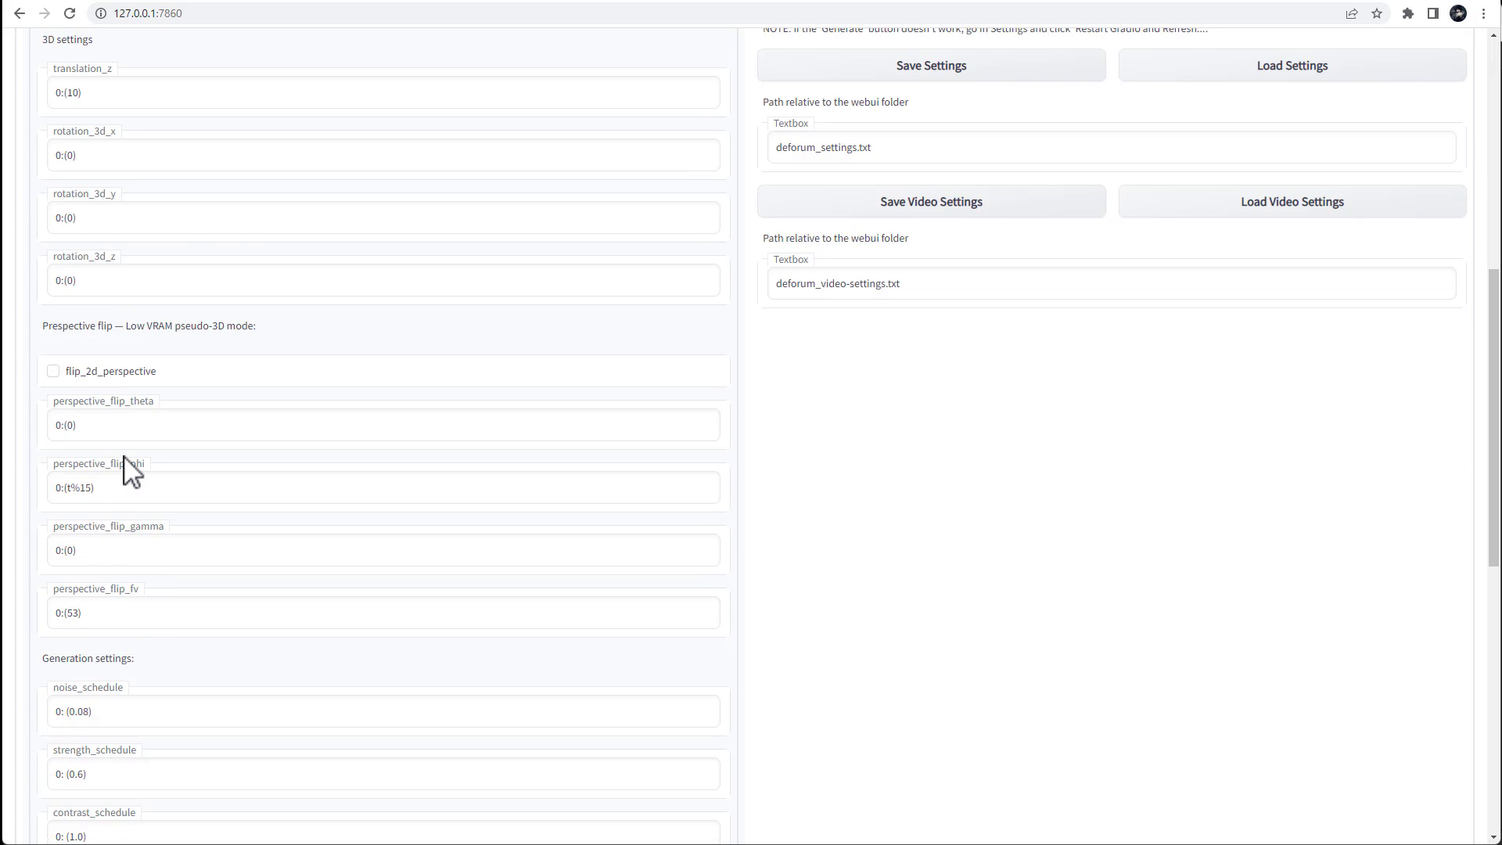
scroll(131, 472, "down", 8)
scroll(125, 460, "down", 2)
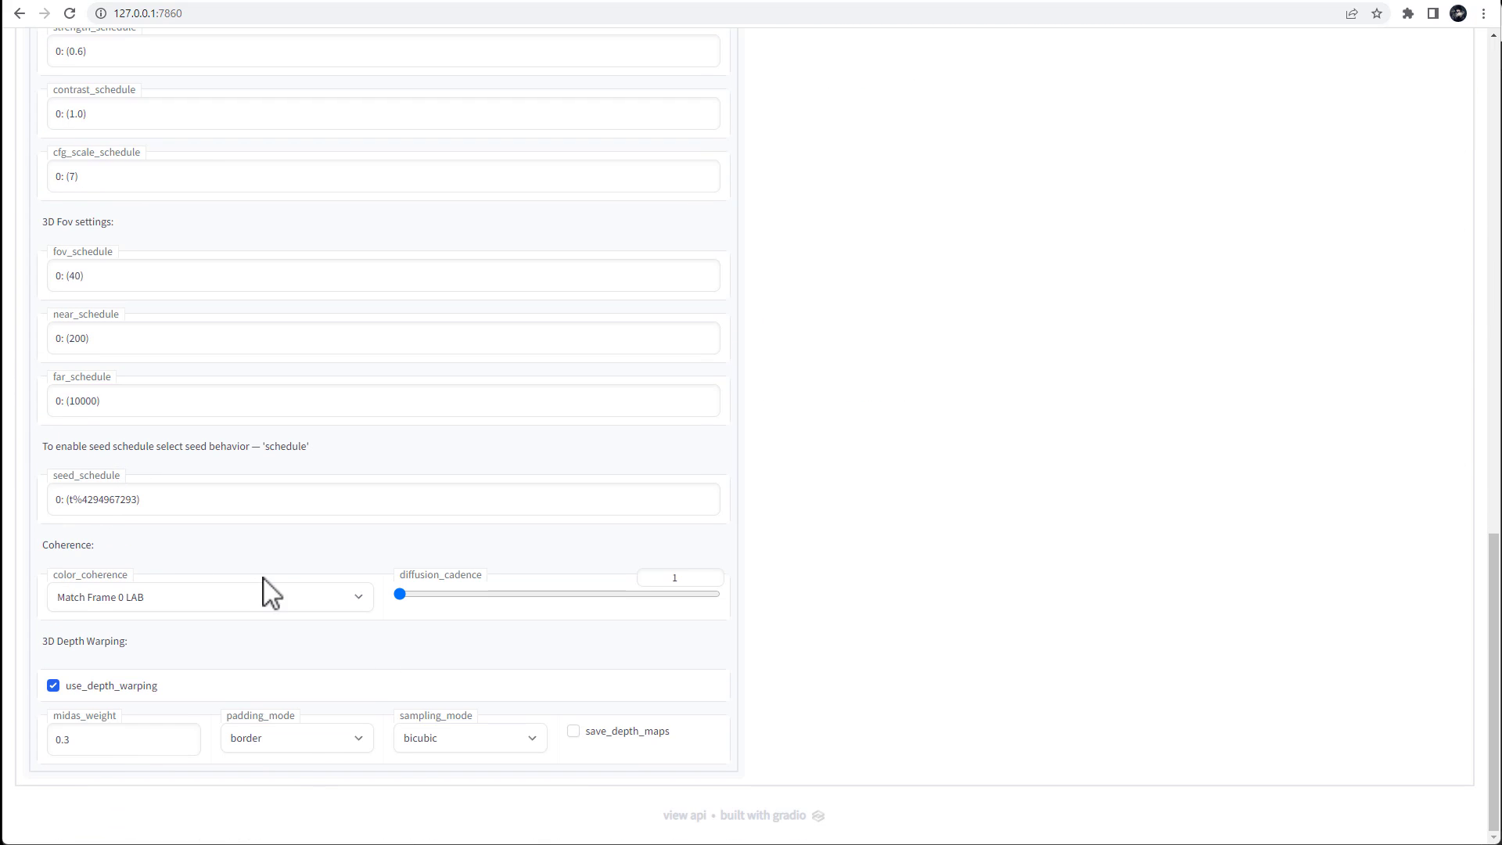
left_click_drag(399, 595, 442, 597)
scroll(379, 561, "up", 20)
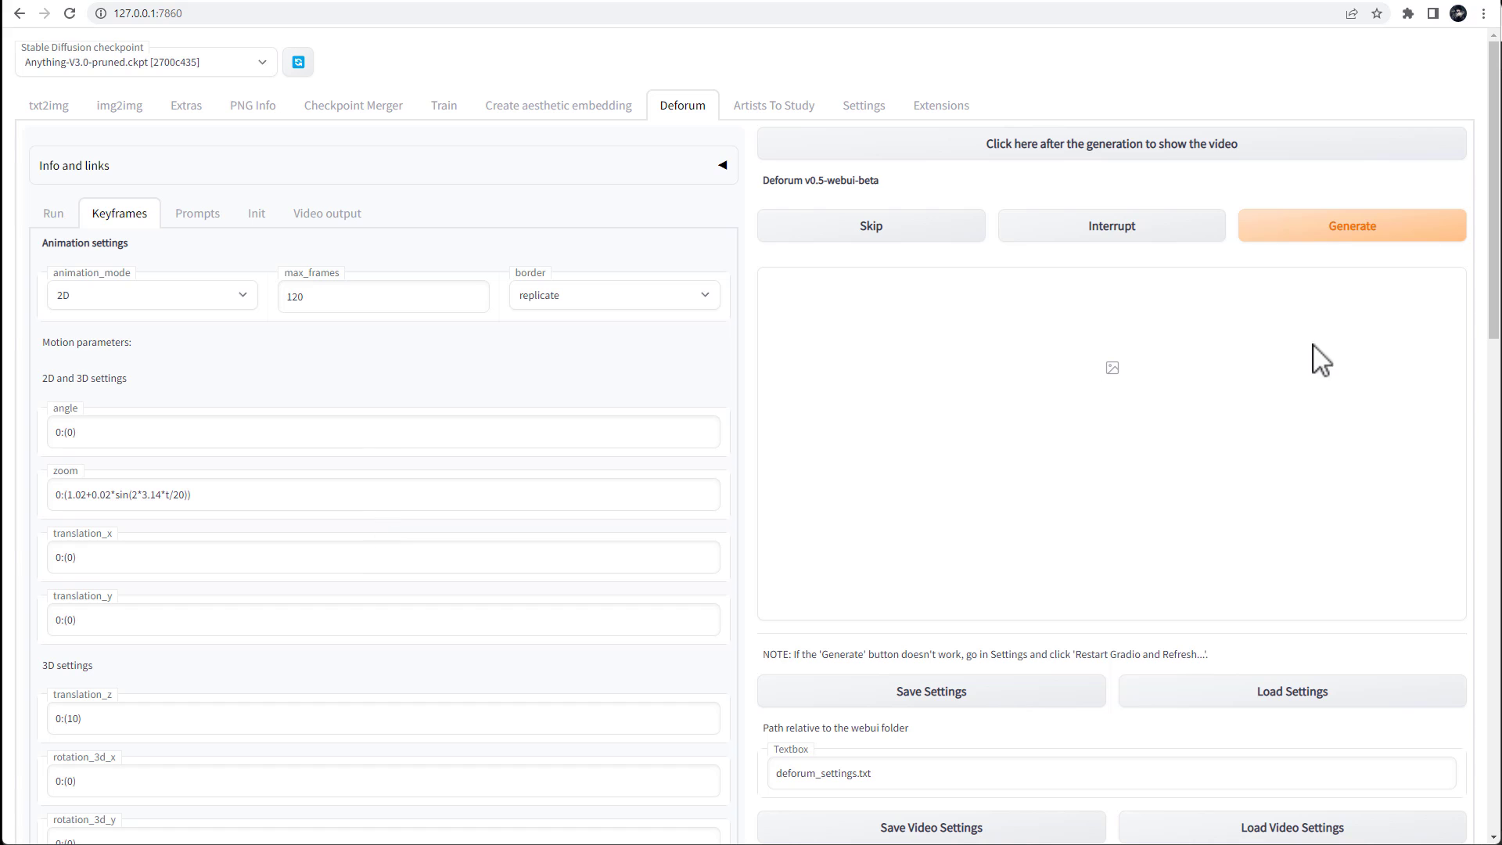
left_click(1343, 226)
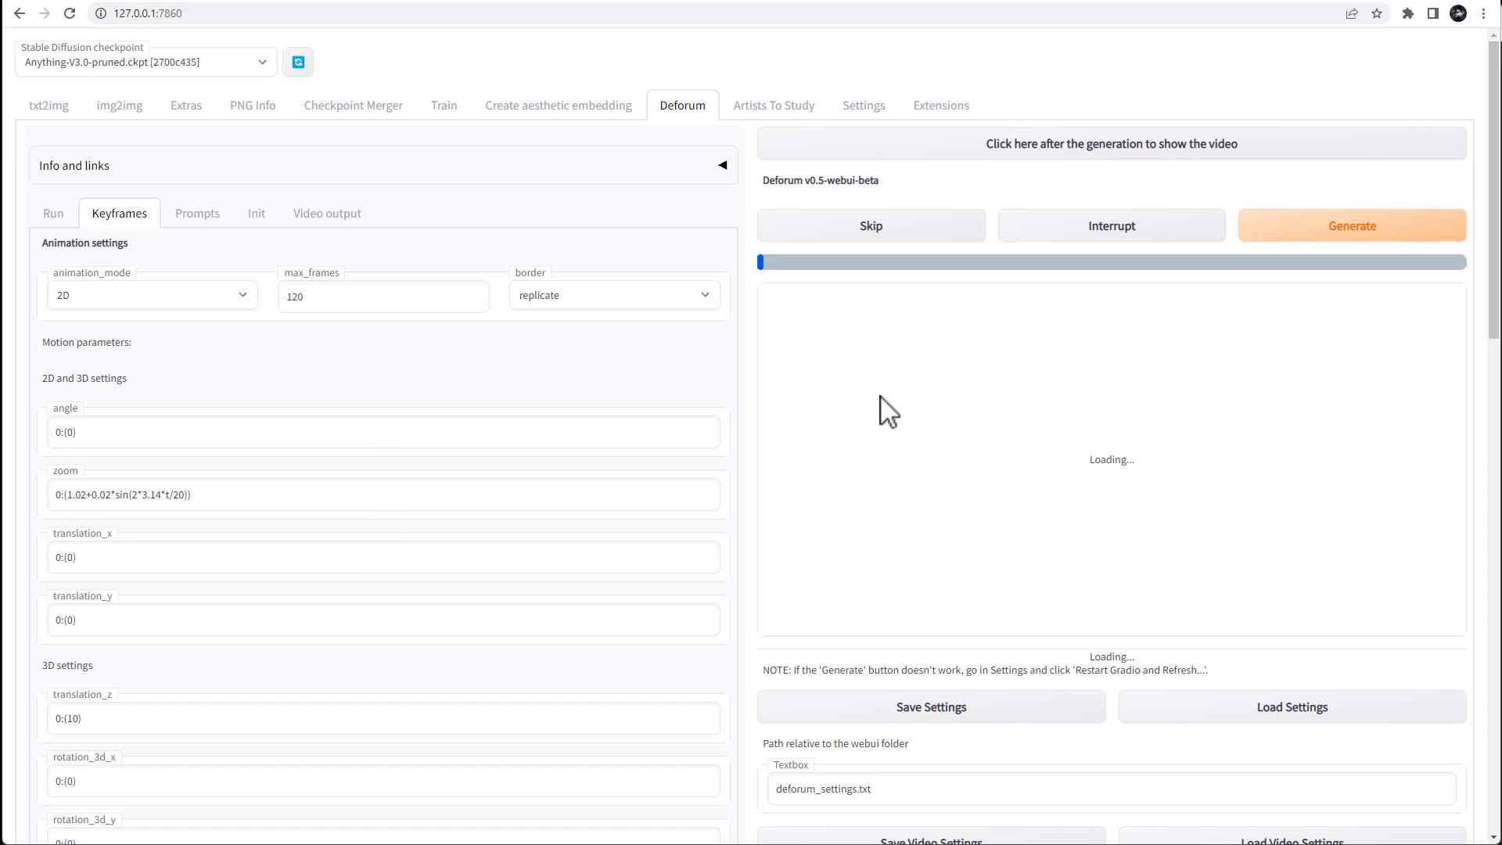
key("alt+Tab")
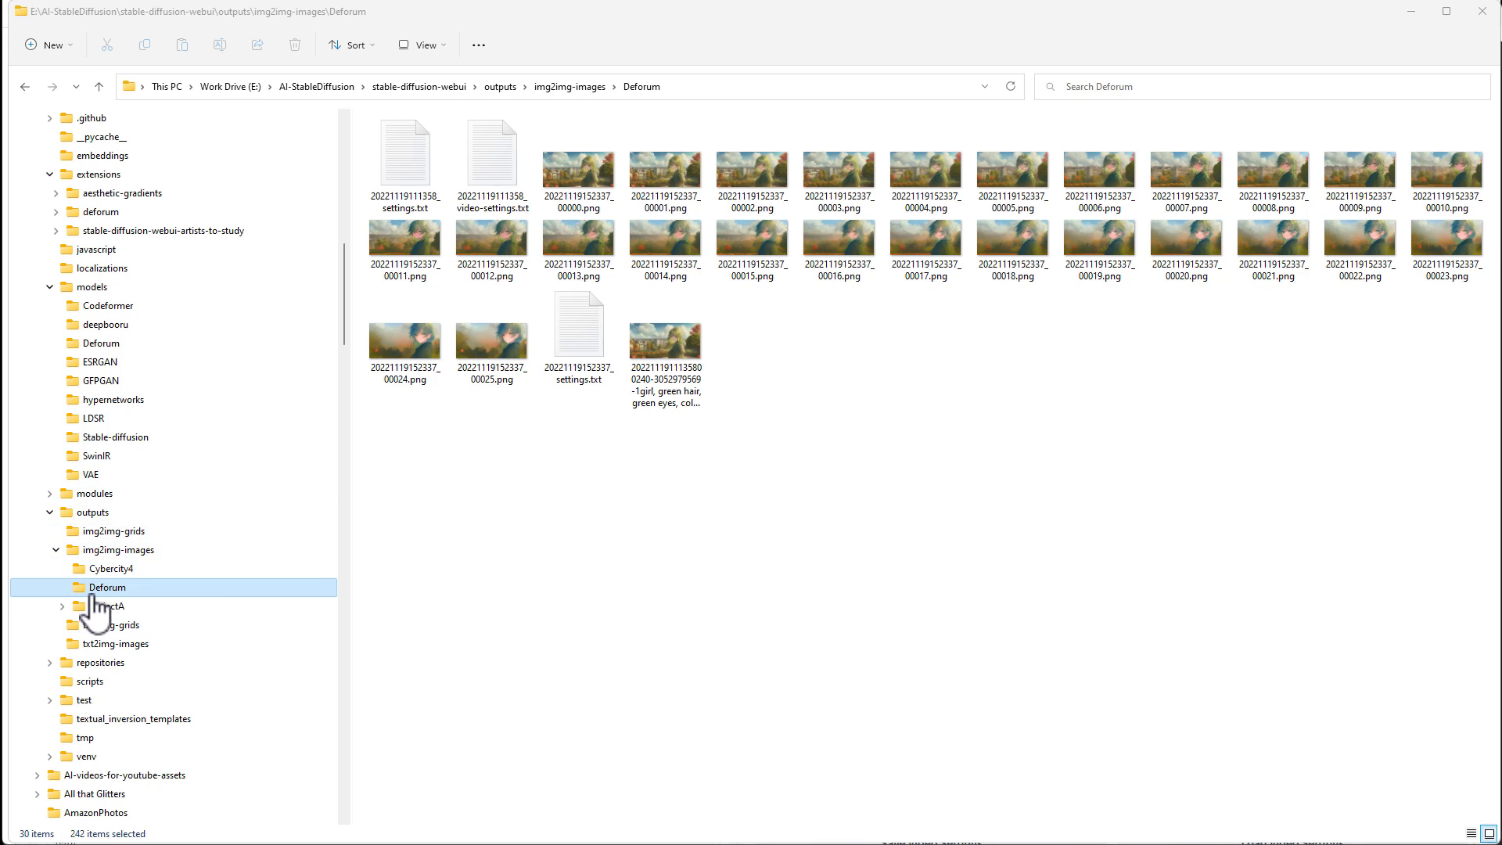
double_click(571, 174)
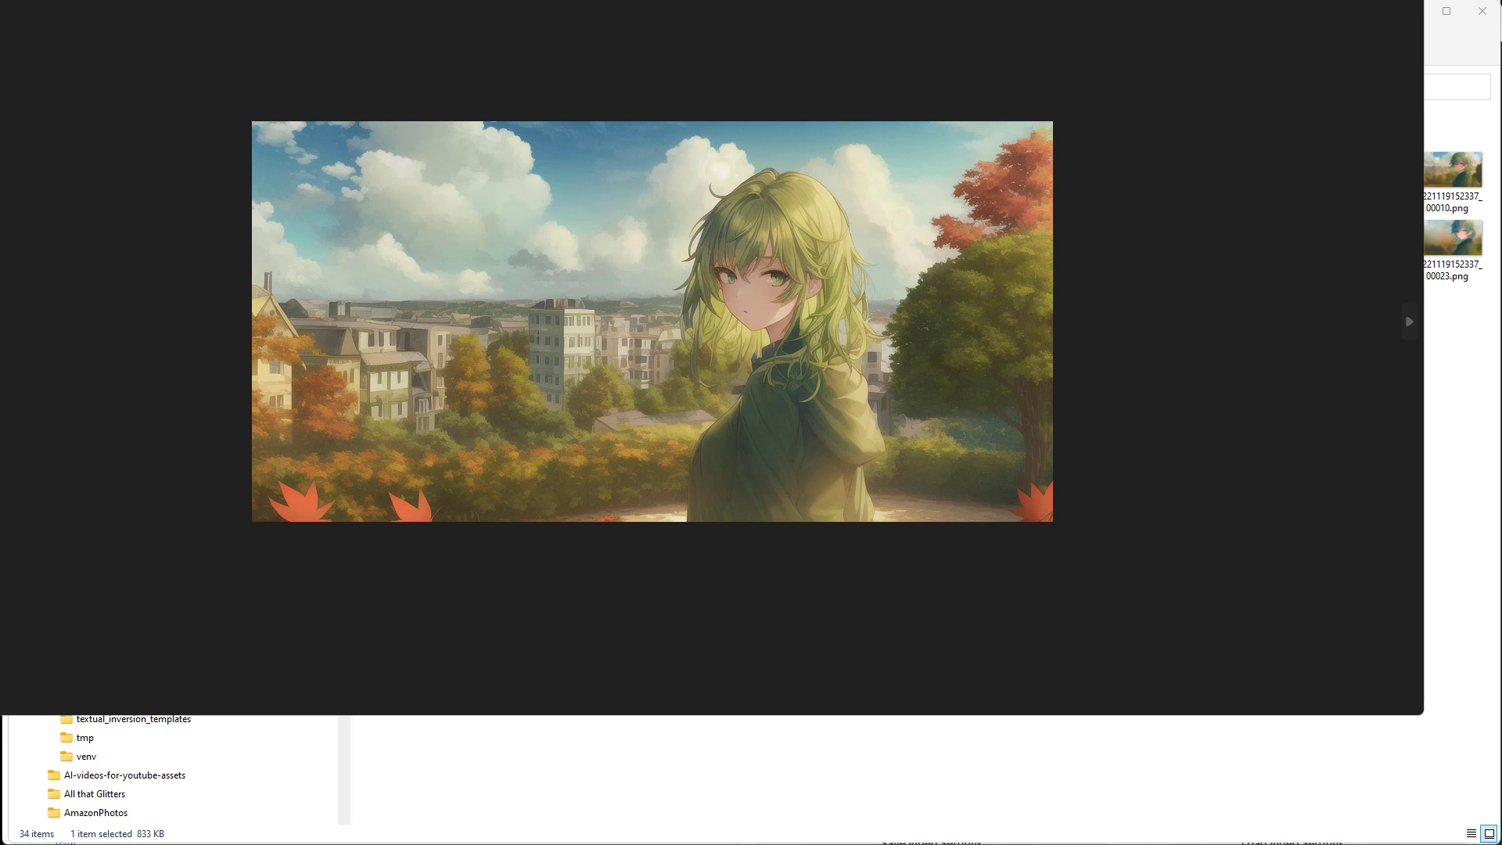
left_click_drag(343, 0, 474, 2)
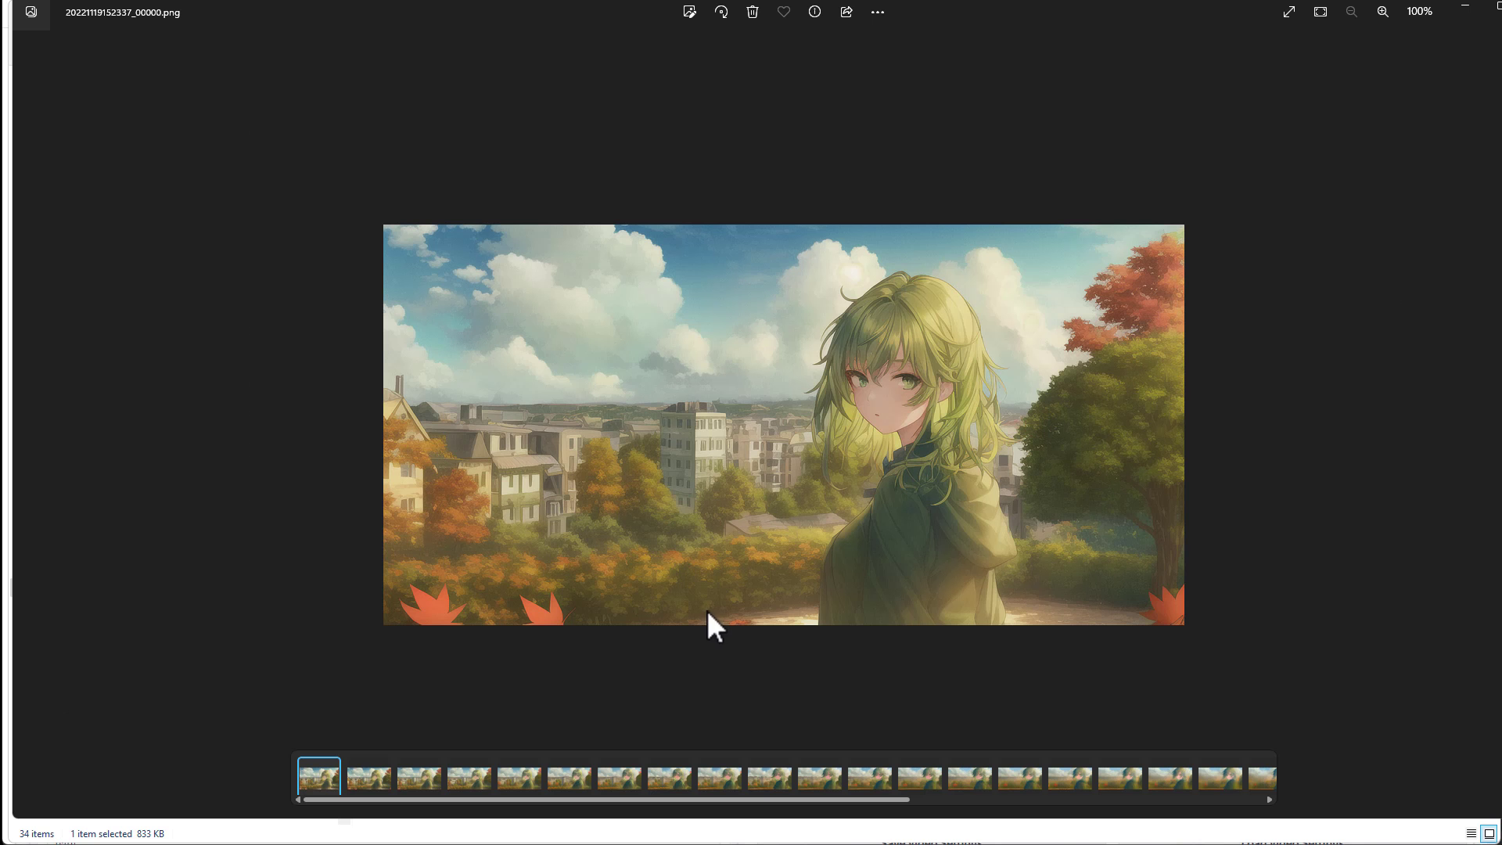
key("Right")
key("Right")
key("Right")
key("Right")
key("Right")
key("Right")
key("Right")
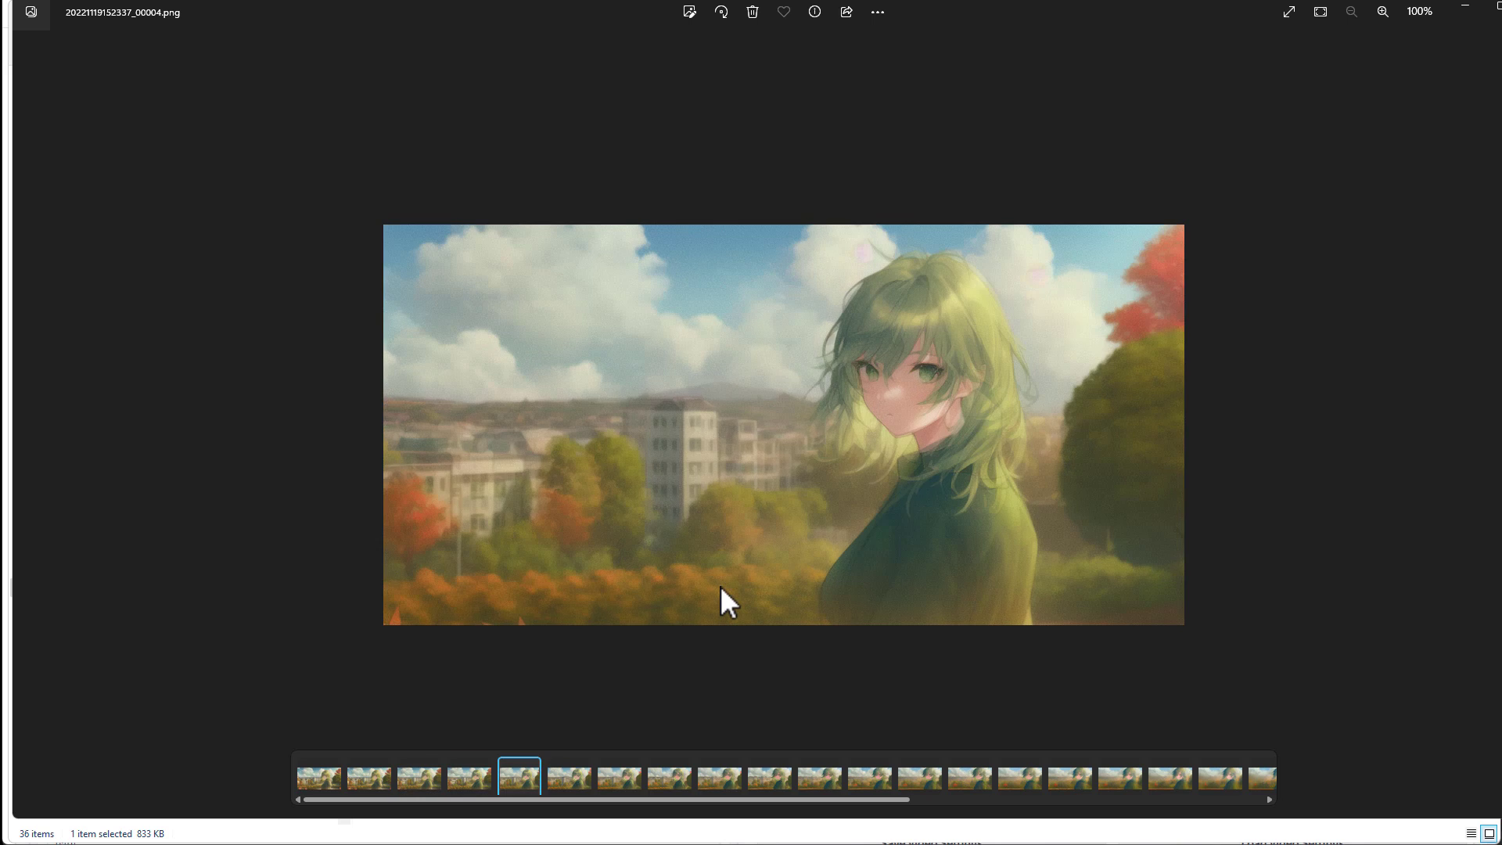
key("Right")
key("Right")
key("Right")
key("Right")
key("Right")
key("Right")
key("Right")
key("Right")
key("Right")
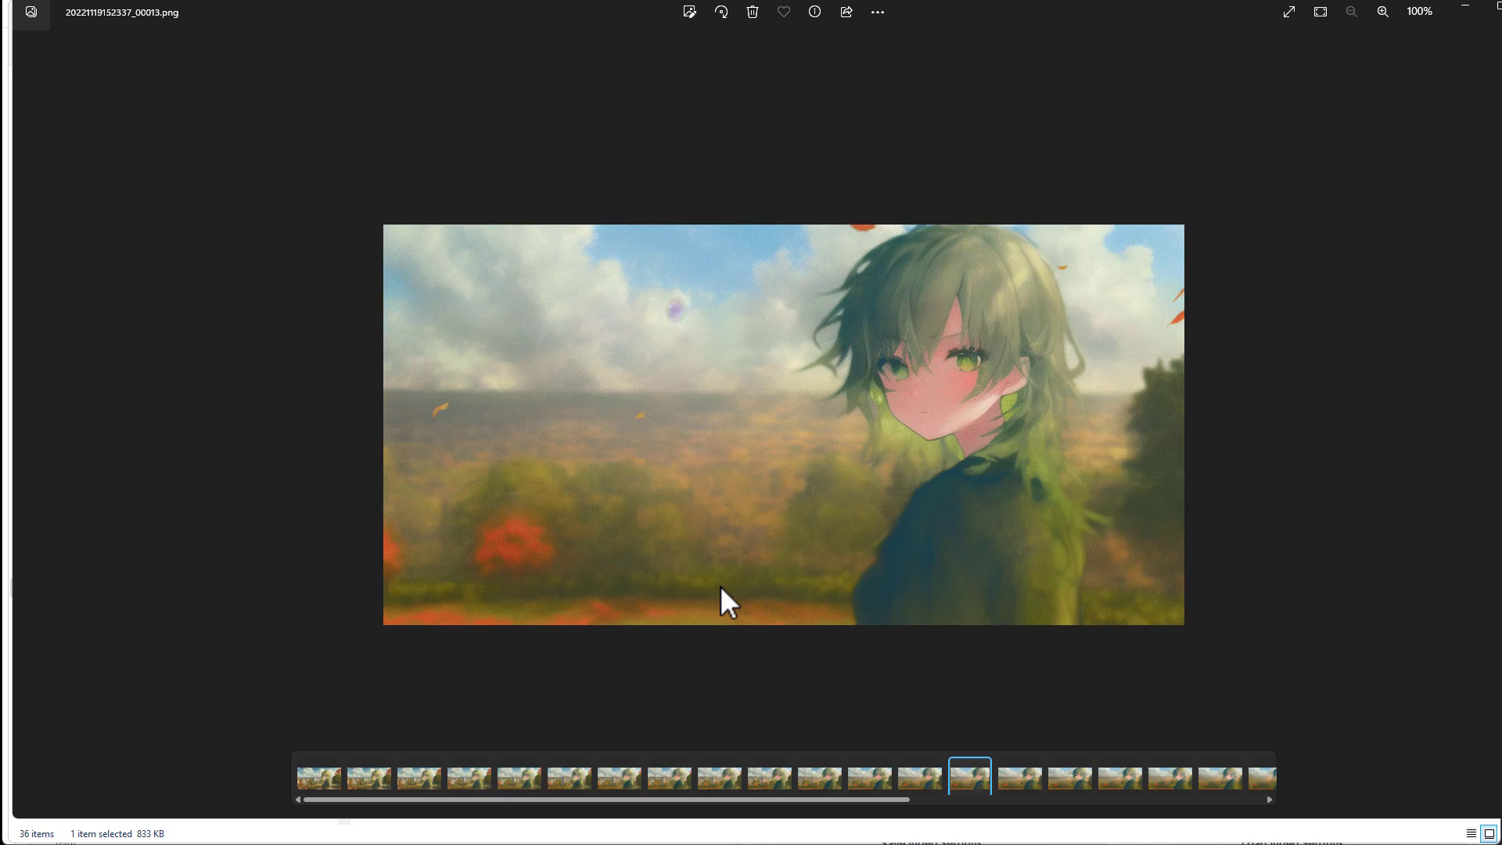
key("Right")
key("Right")
key("Right")
key("Right")
key("Right")
key("Right")
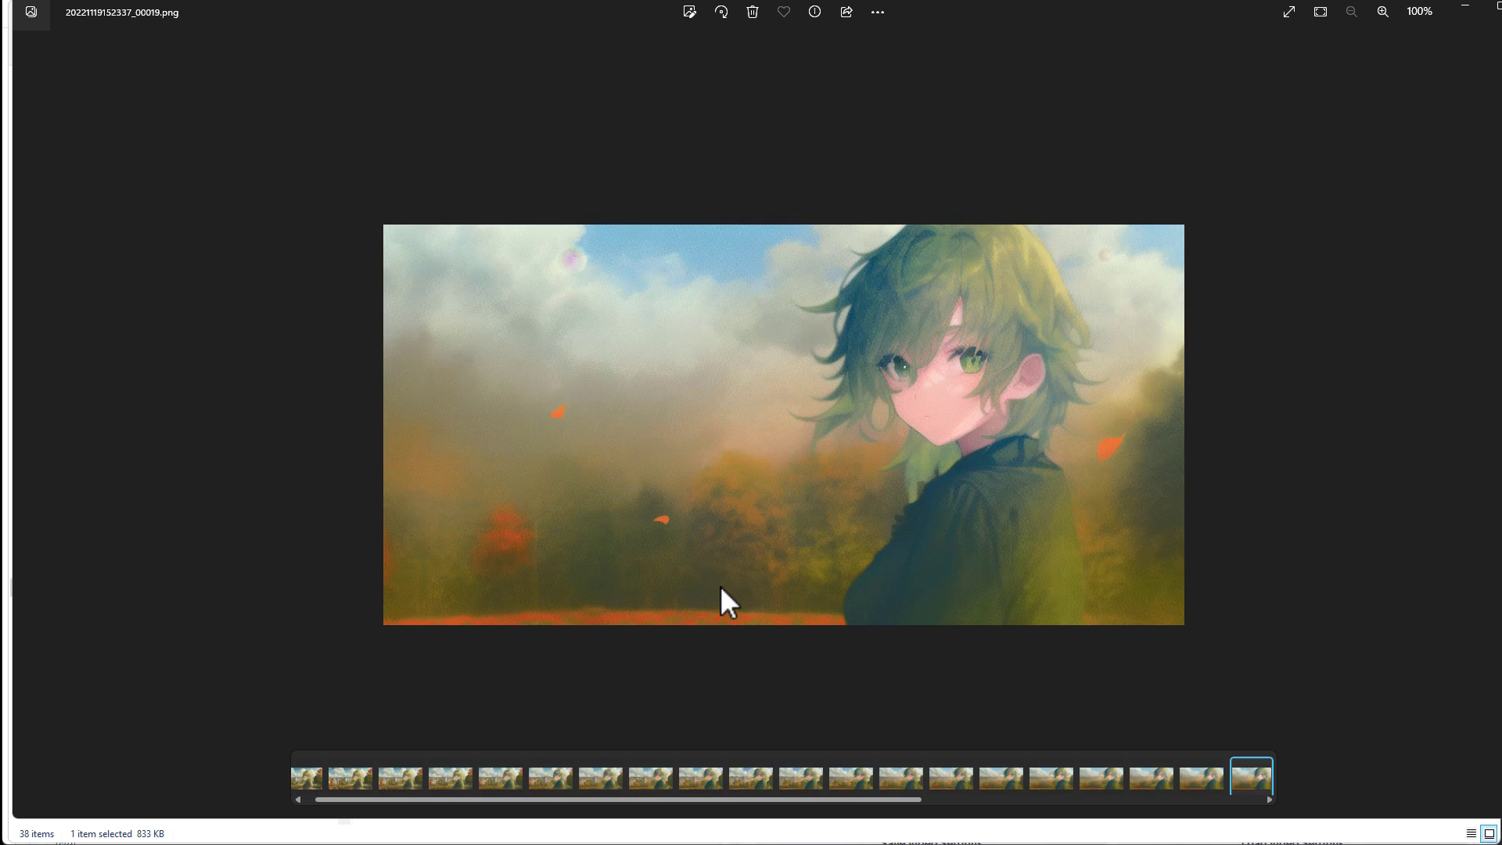
key("Left")
key("Left")
key("Left")
key("Left")
key("Left")
key("Left")
key("Left")
key("Left")
key("Left")
key("Left")
key("Left")
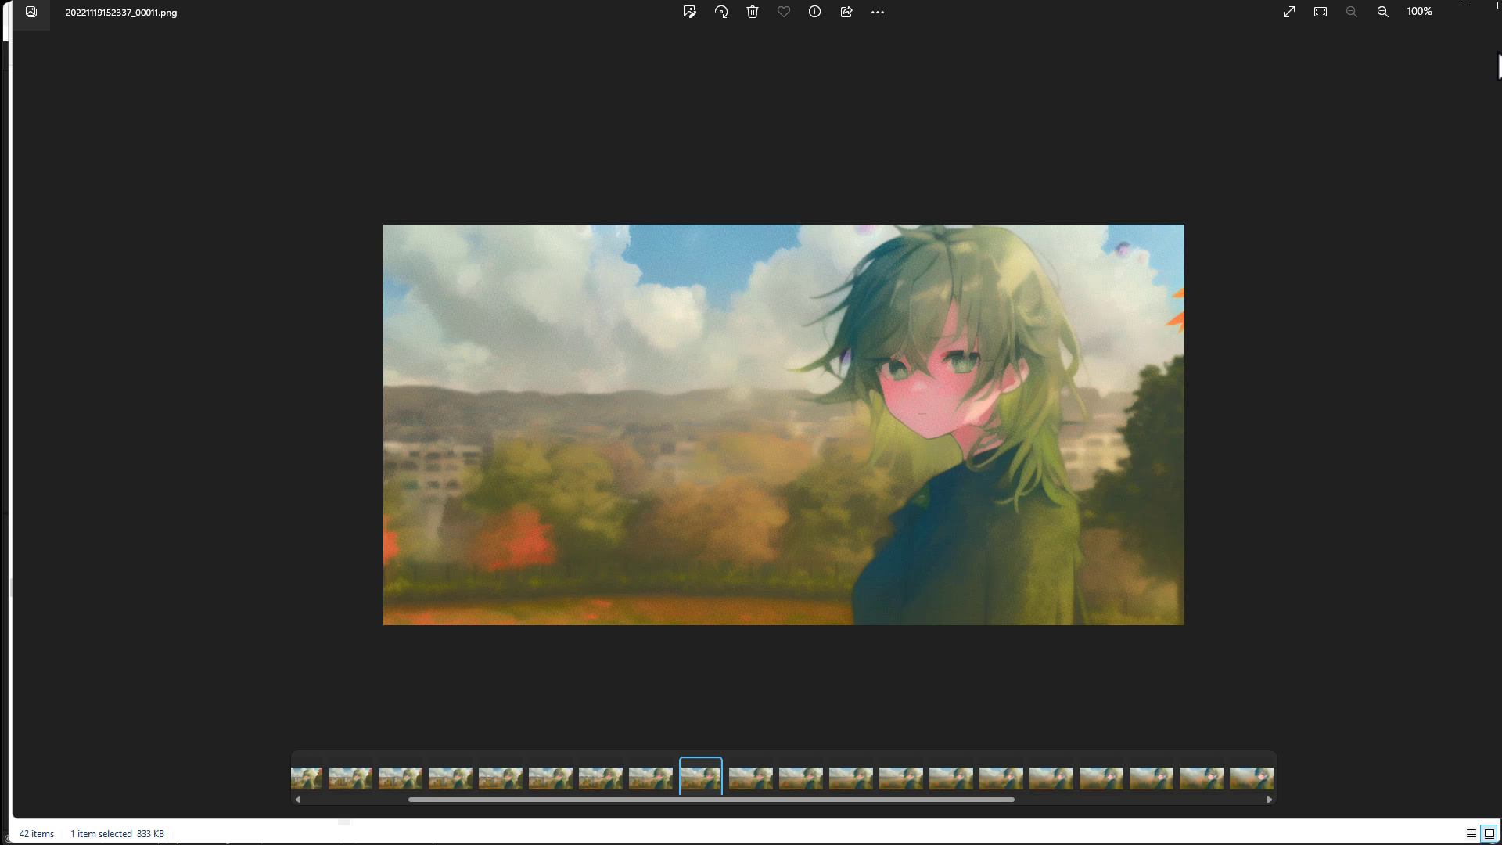
key("alt+F4")
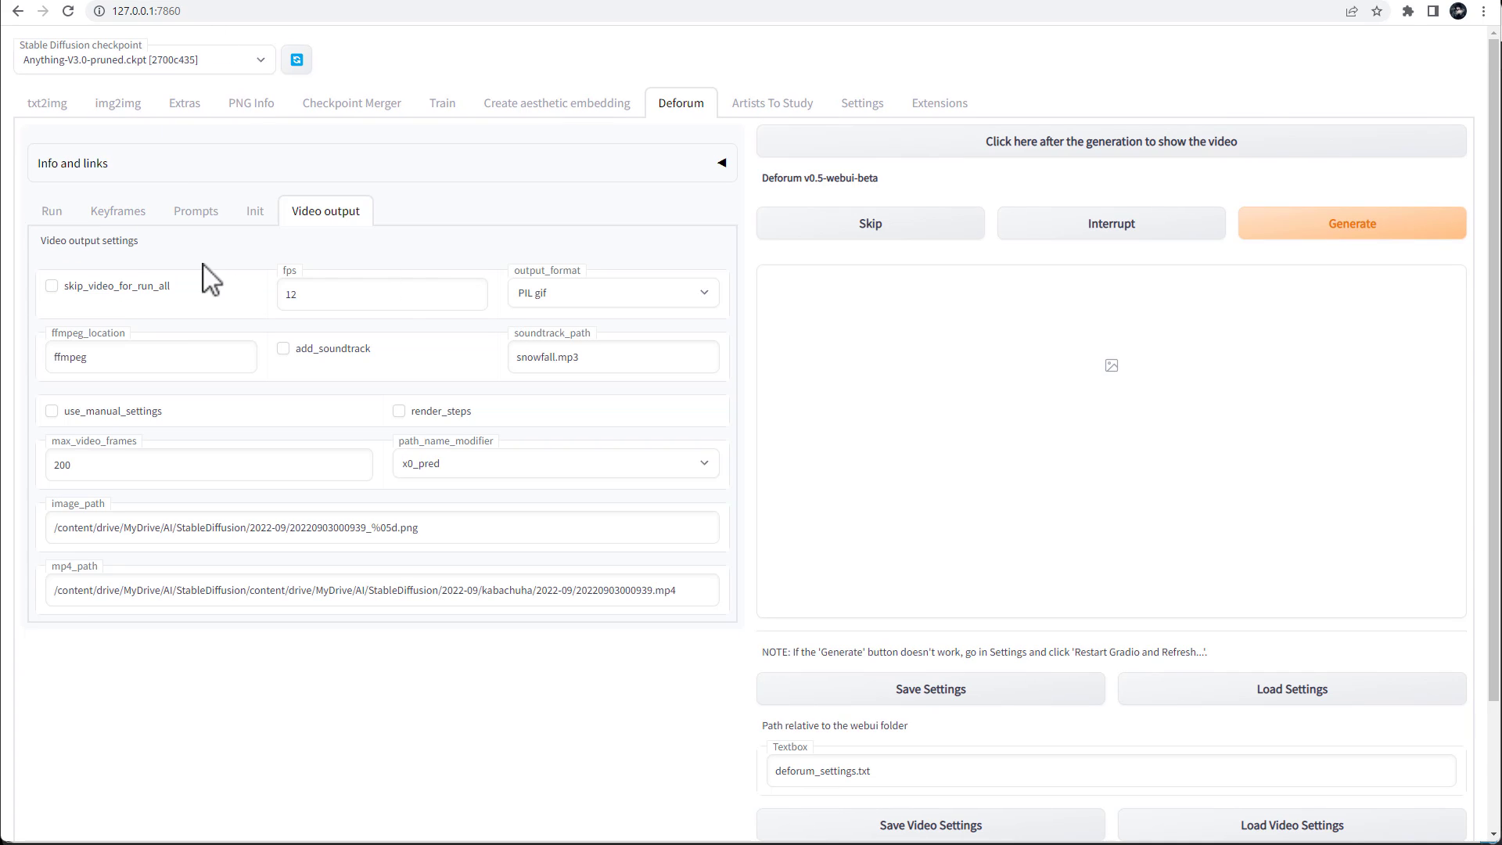
Step: Examine the frame rate and the available output formats in Deforum's video output settings
left_click(312, 294)
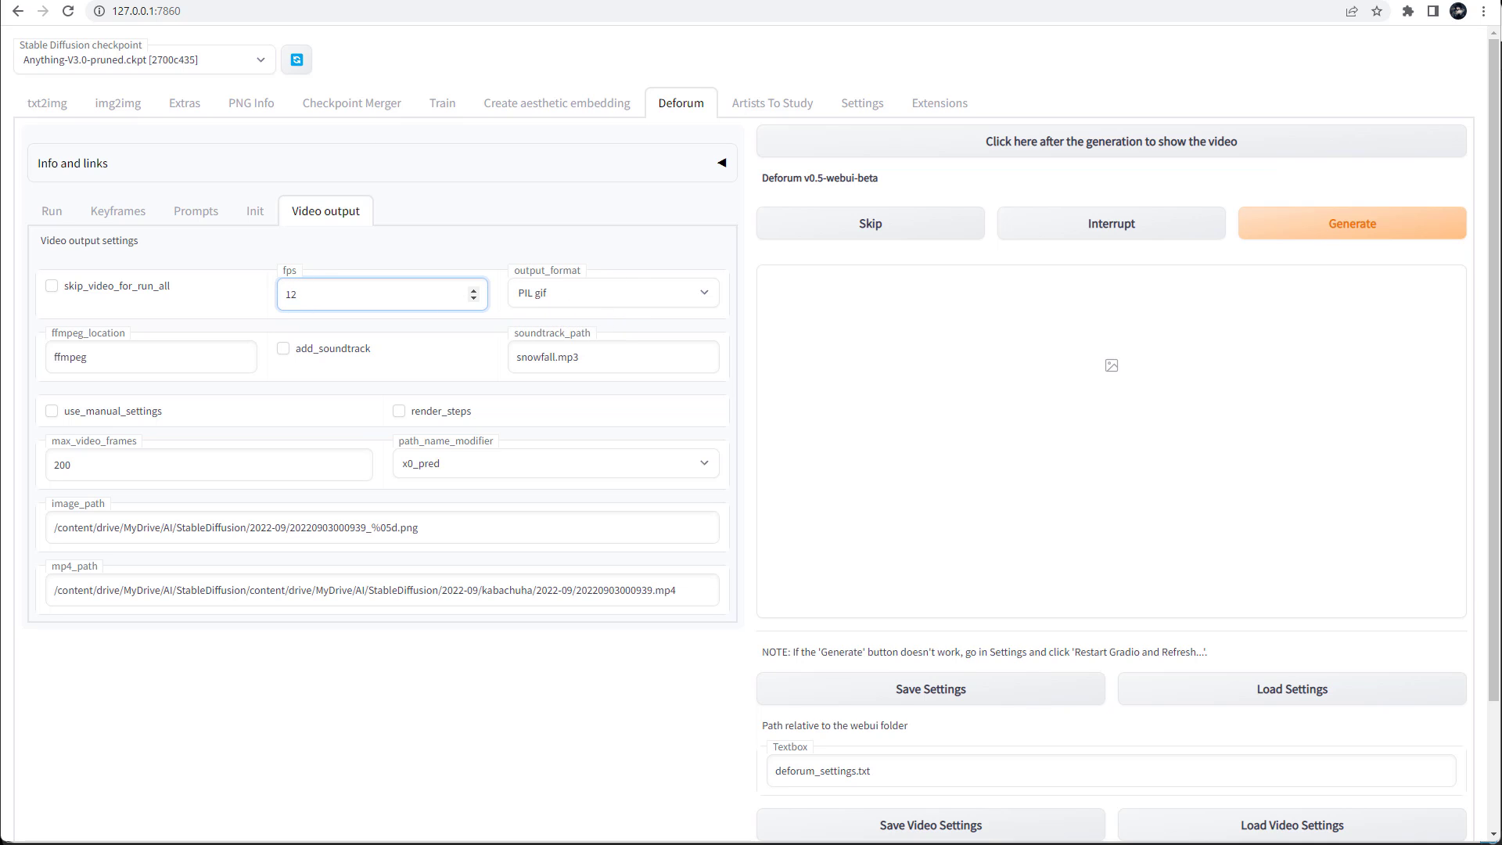
left_click(651, 302)
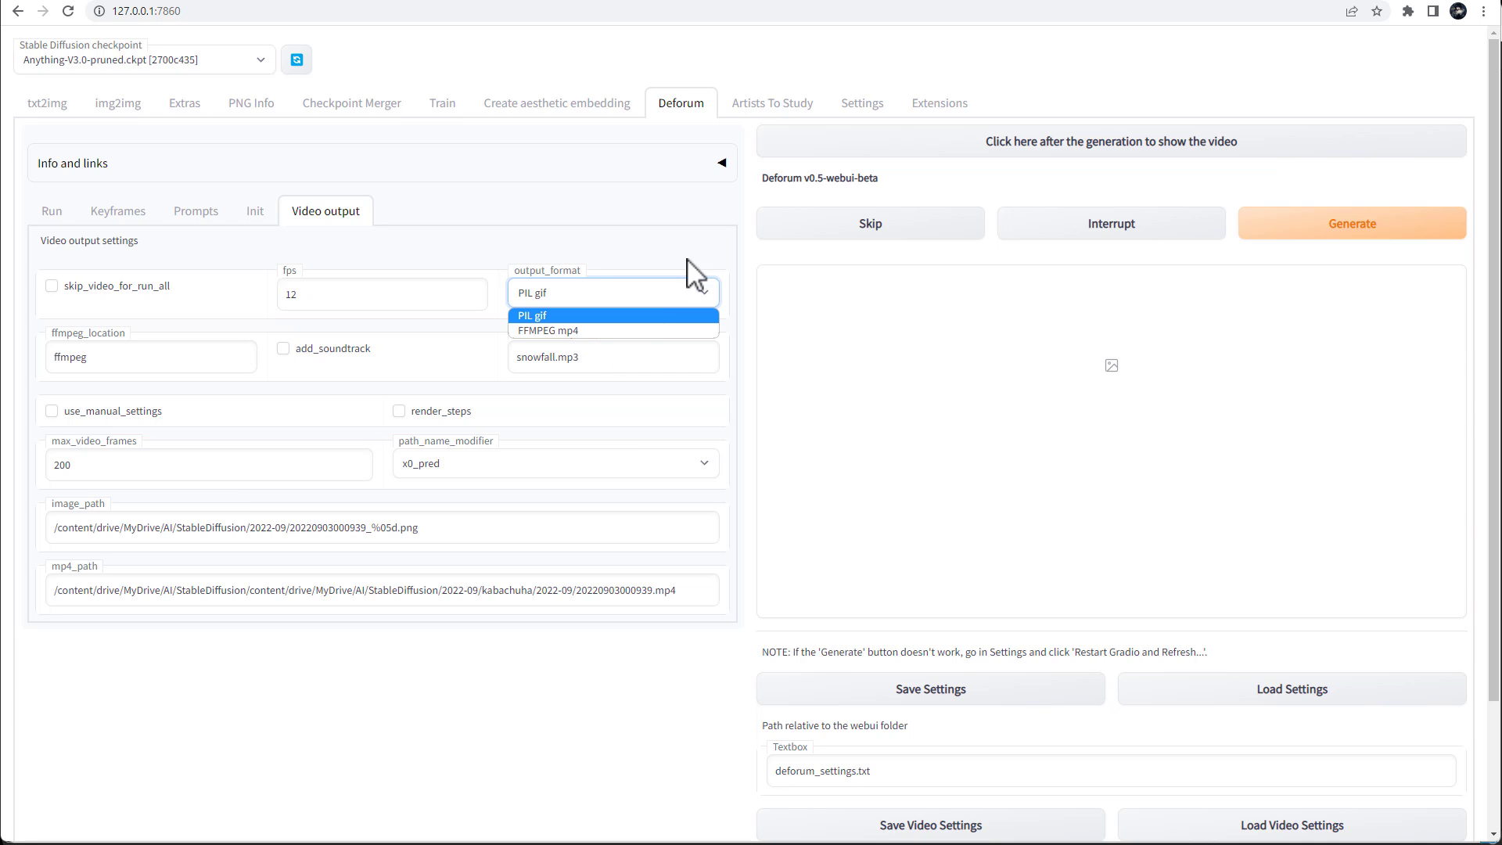
Step: Return to the Deforum output folder, play the animation 20221119152337.gif and close the viewer
key("alt+Tab")
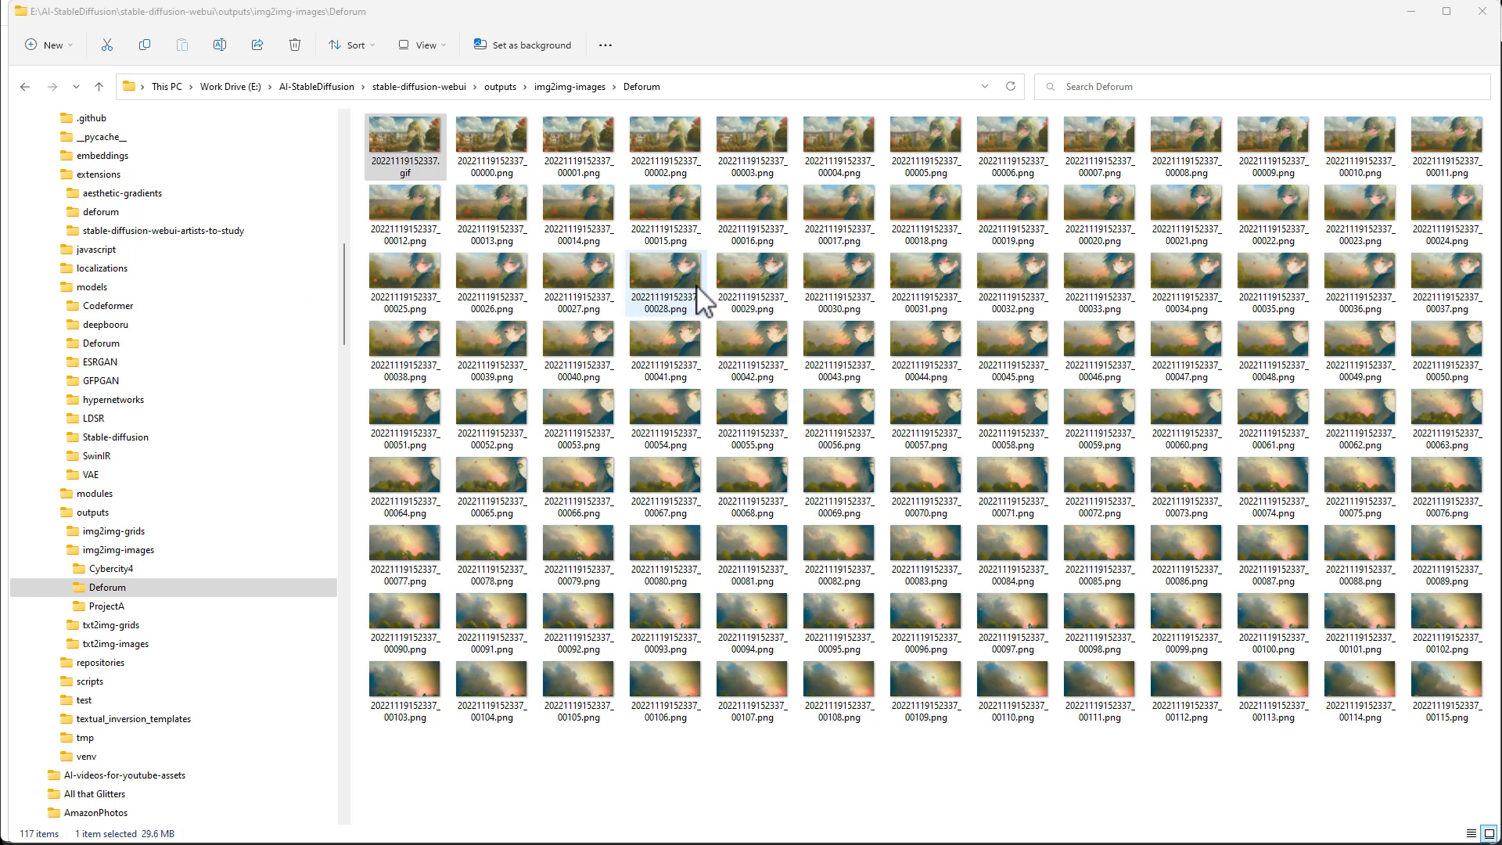
left_click(429, 142)
double_click(430, 142)
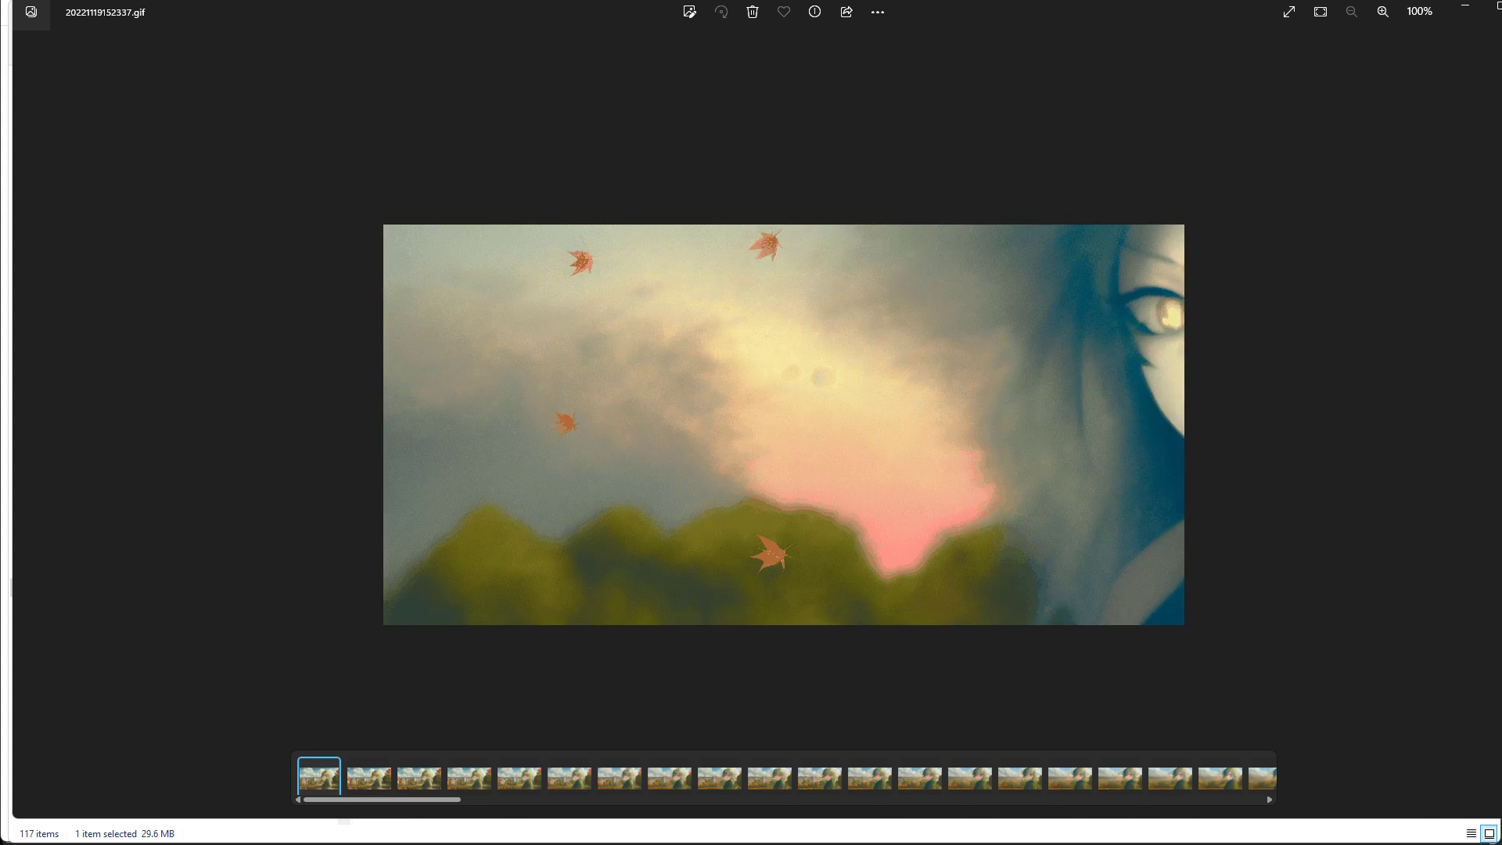
key("alt+F4")
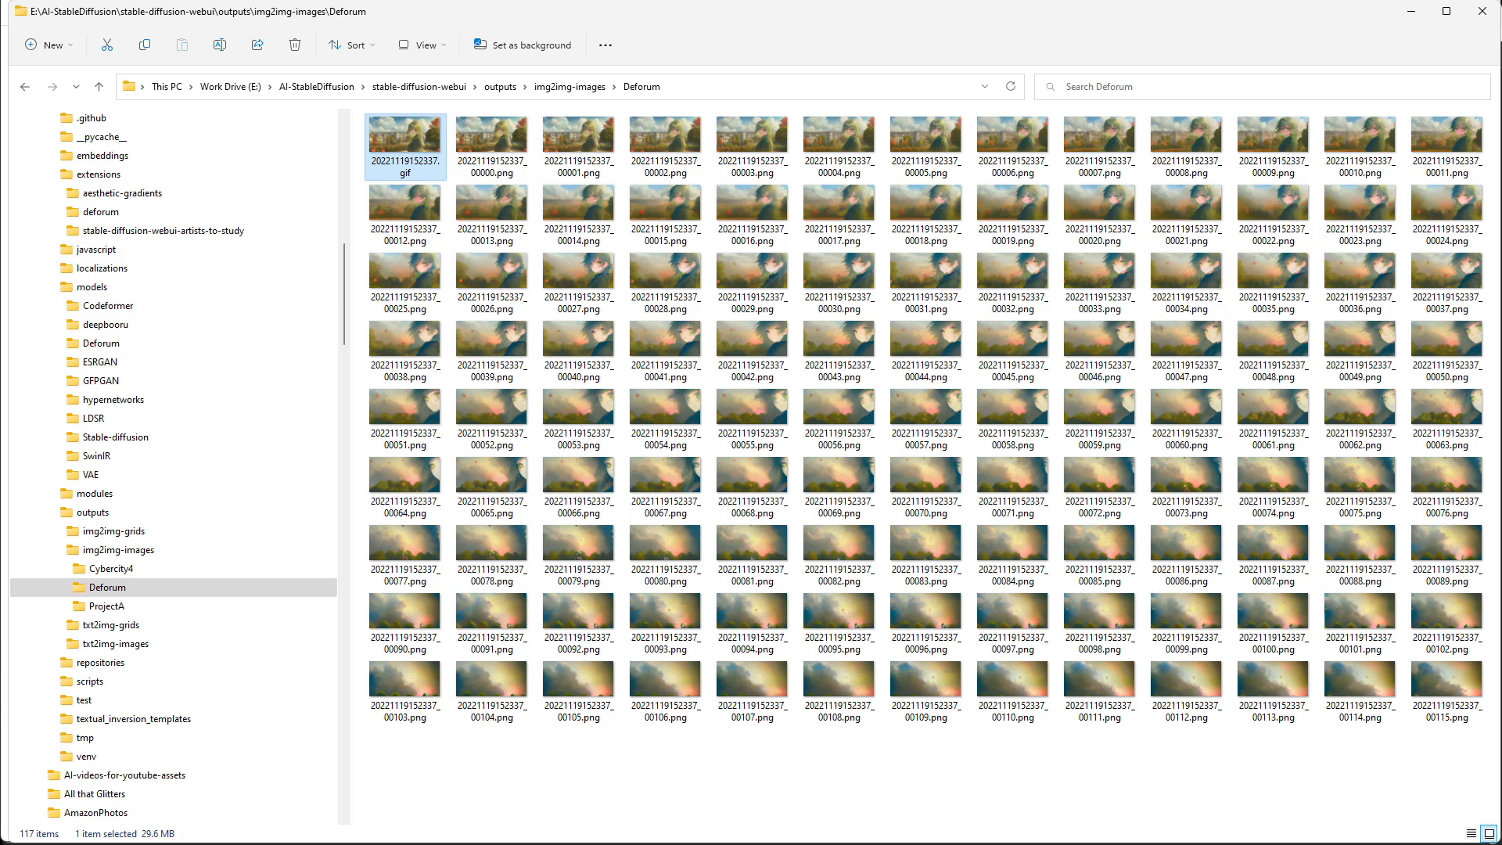
key("alt+Tab")
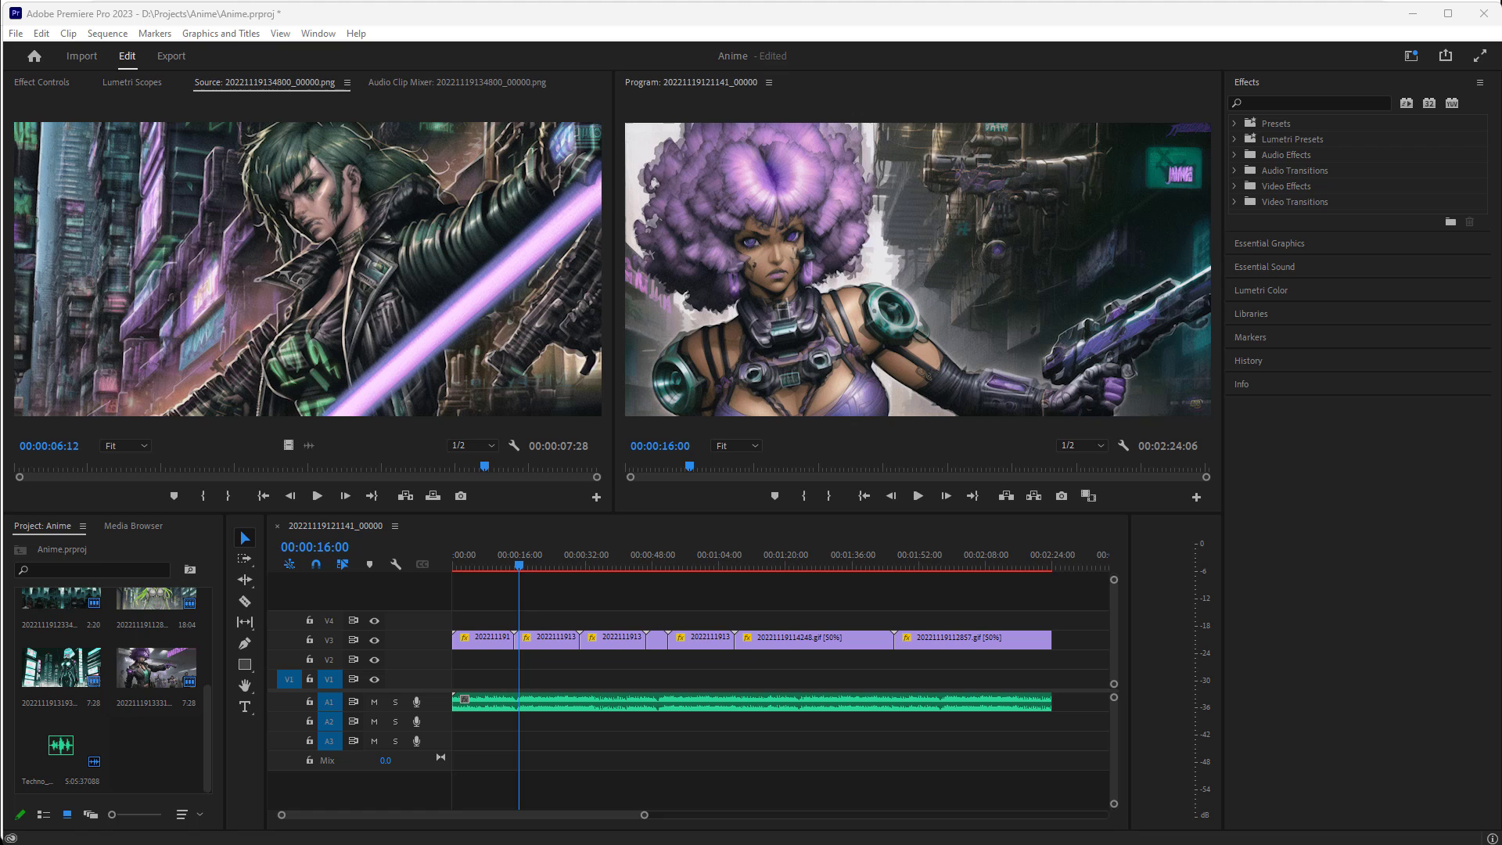
right_click(143, 744)
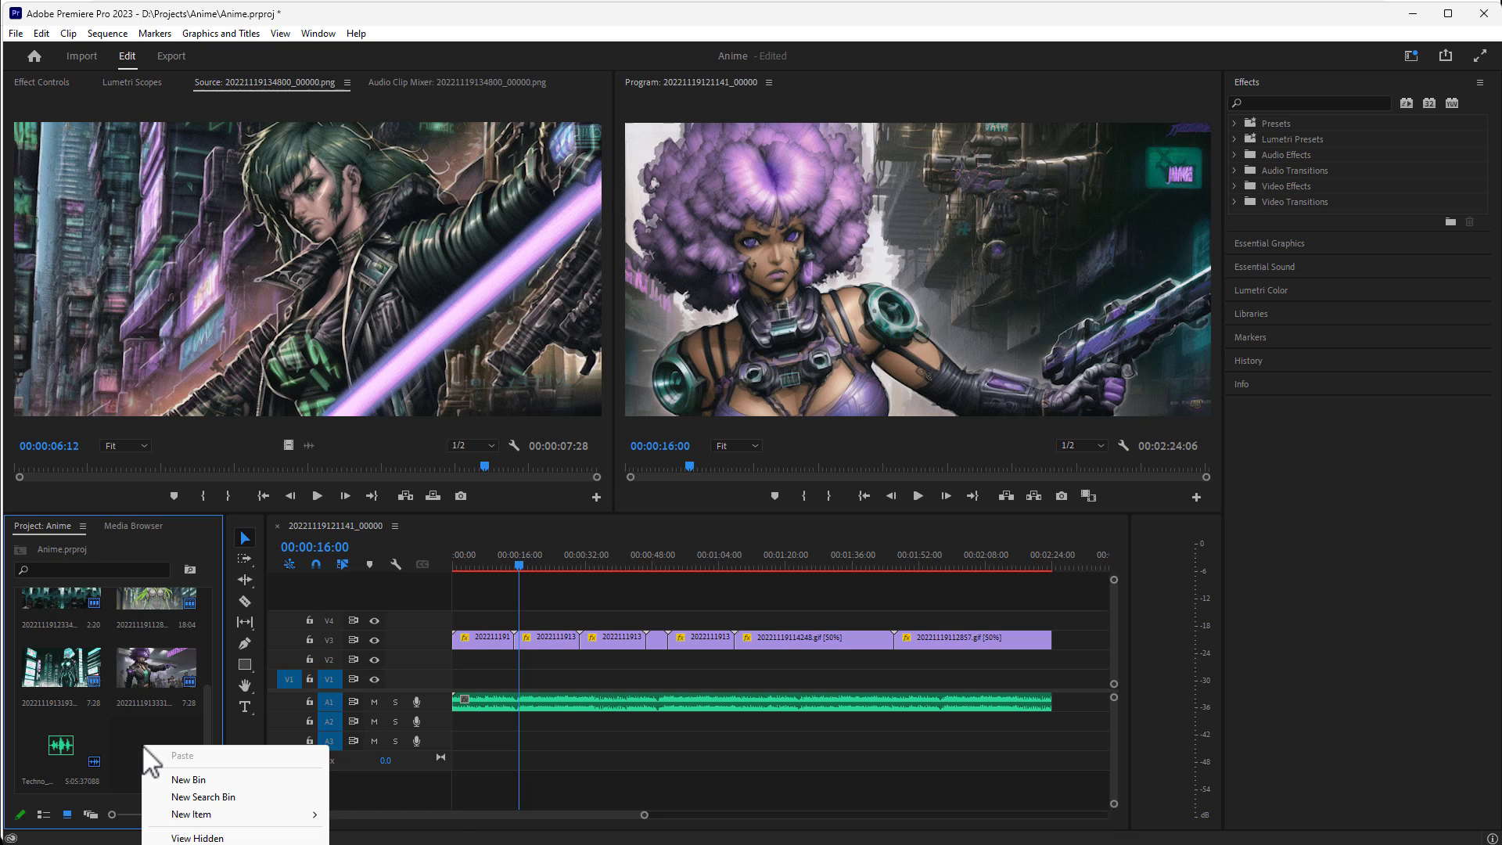
left_click(188, 844)
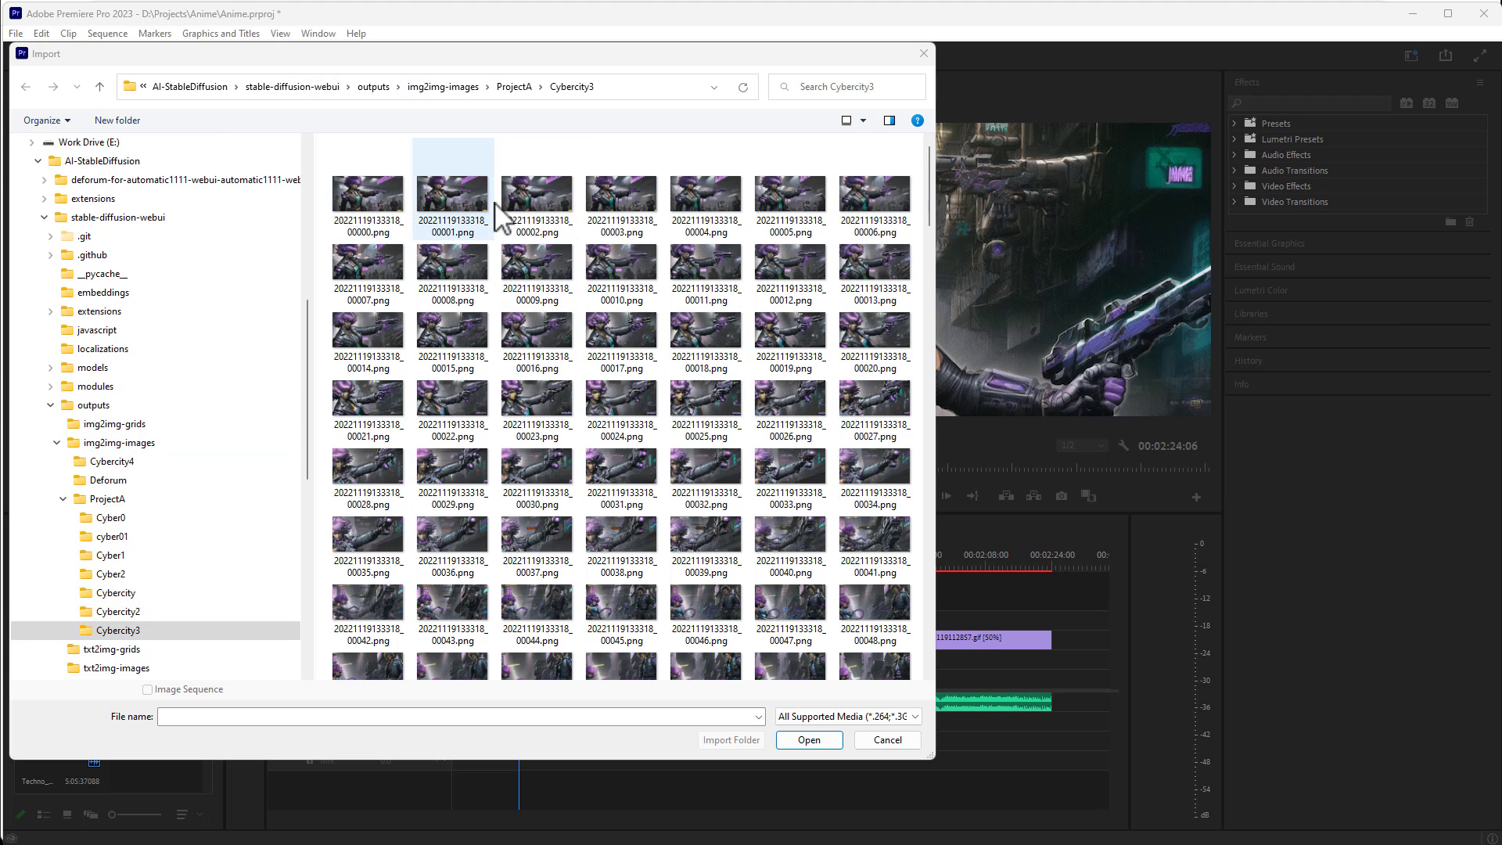
left_click(171, 715)
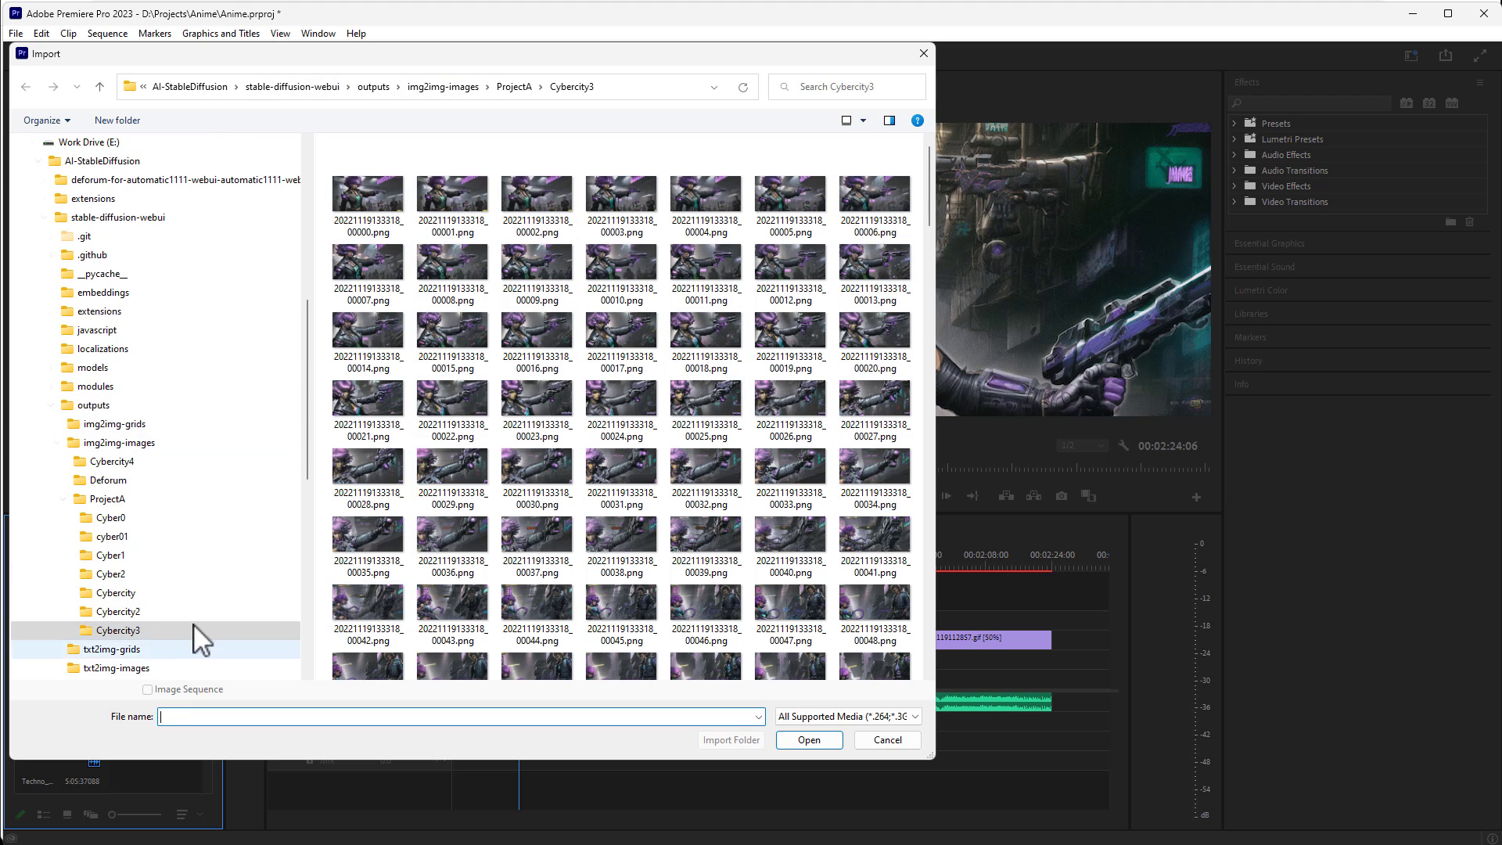
left_click(367, 199)
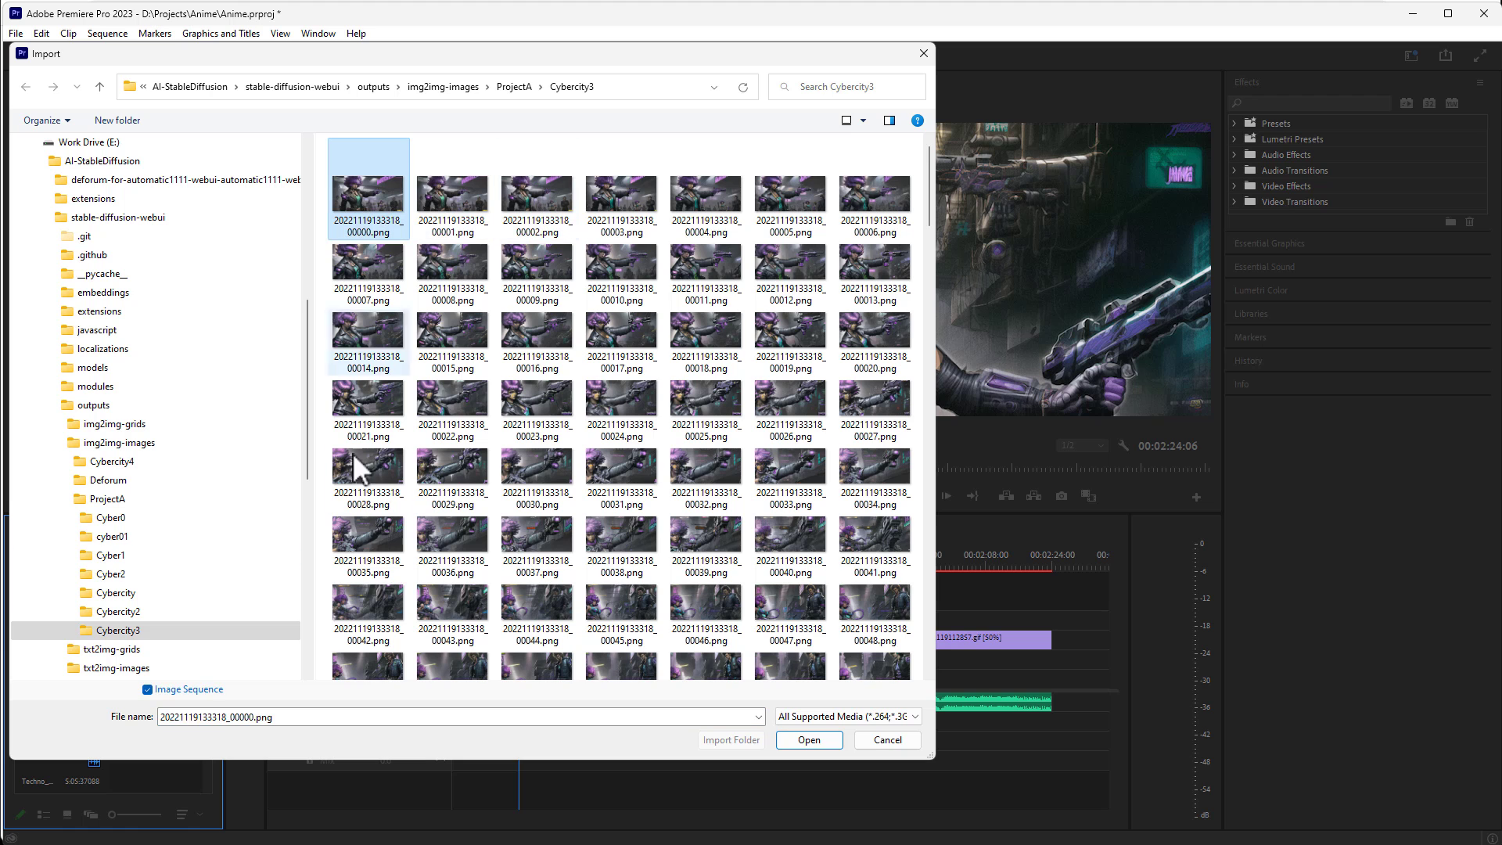
left_click(191, 691)
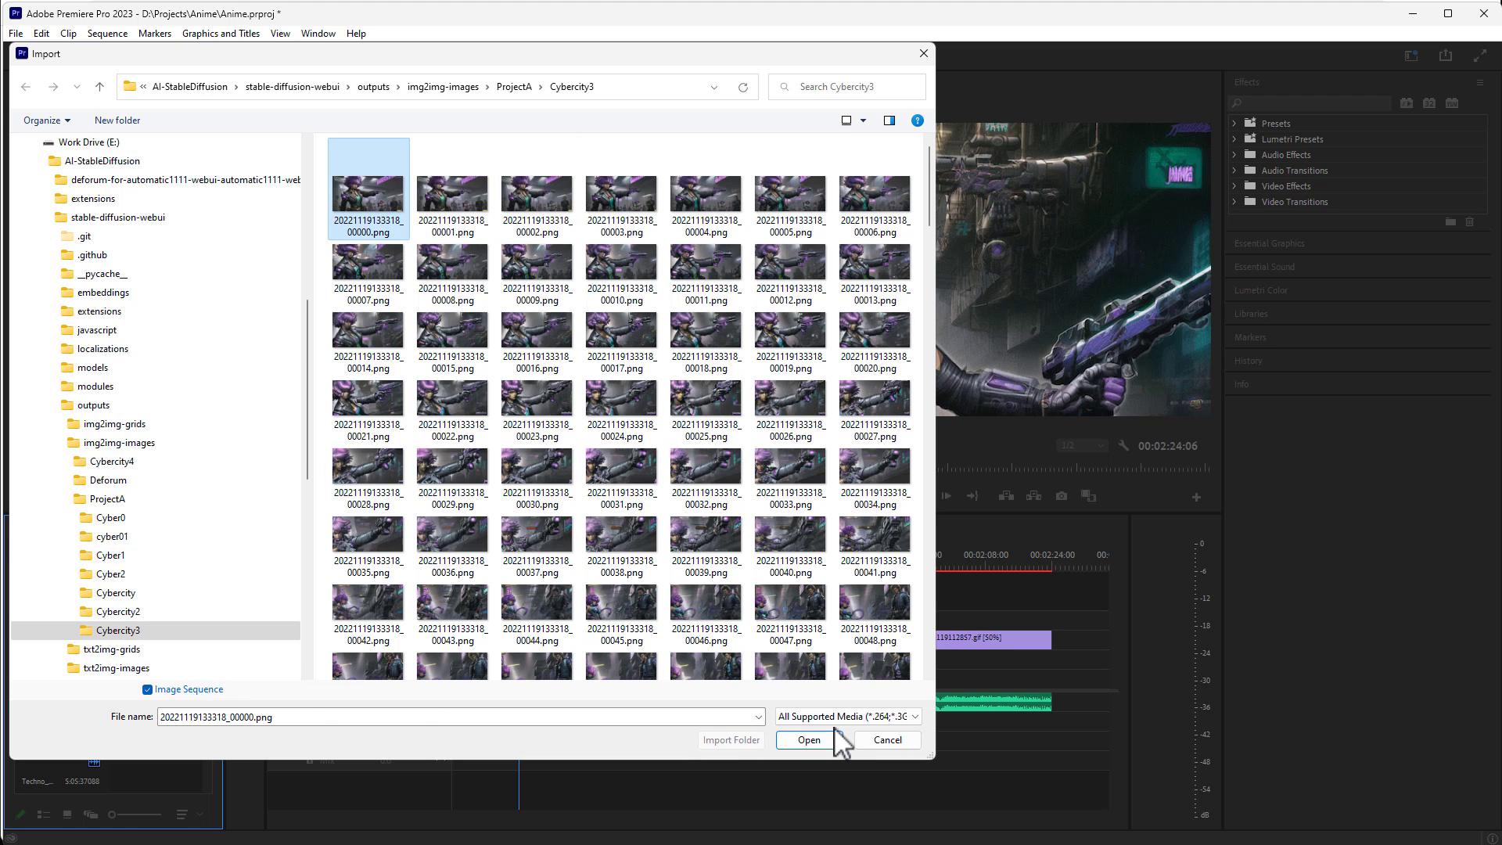
left_click(809, 739)
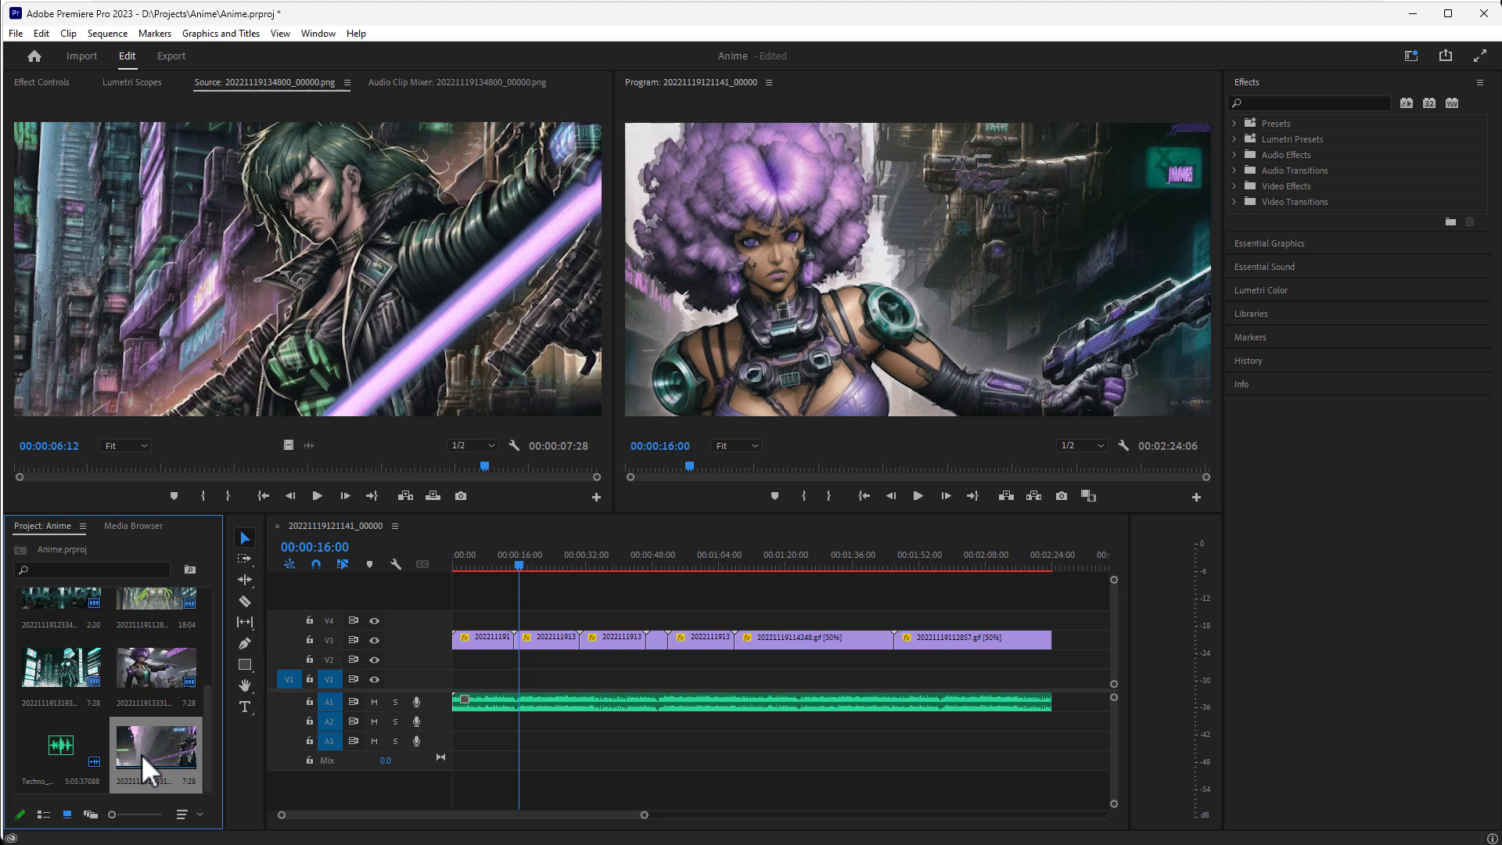
Step: Preview the timeline up to 00:00:18:07 and examine the second clip's speed, duration and time interpolation settings without changing them
mouse_move(517, 563)
left_mouse_down()
mouse_move(472, 570)
mouse_move(685, 576)
mouse_move(529, 568)
left_mouse_up()
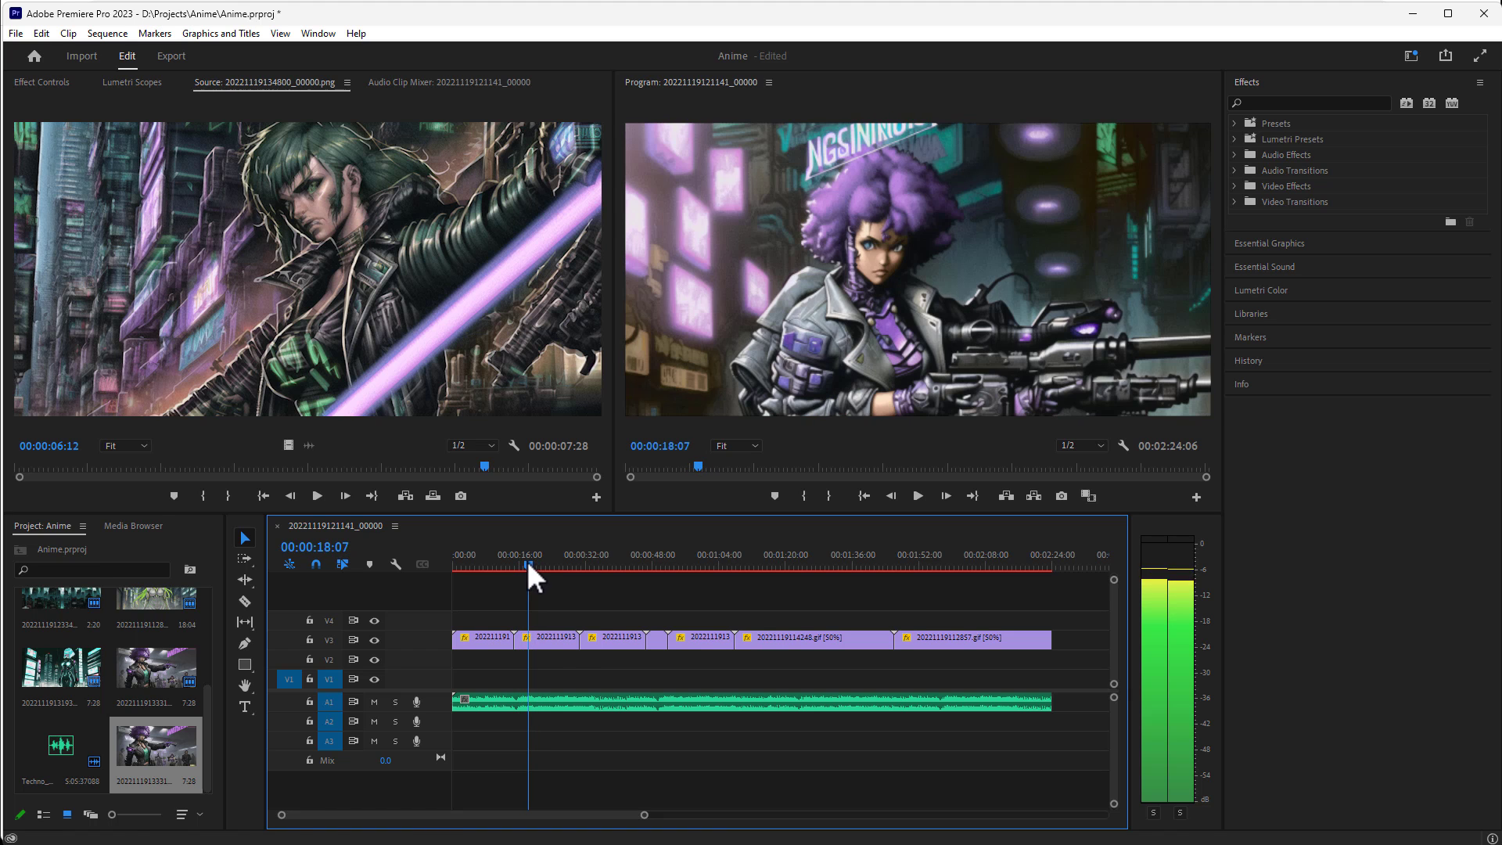
left_click(557, 644)
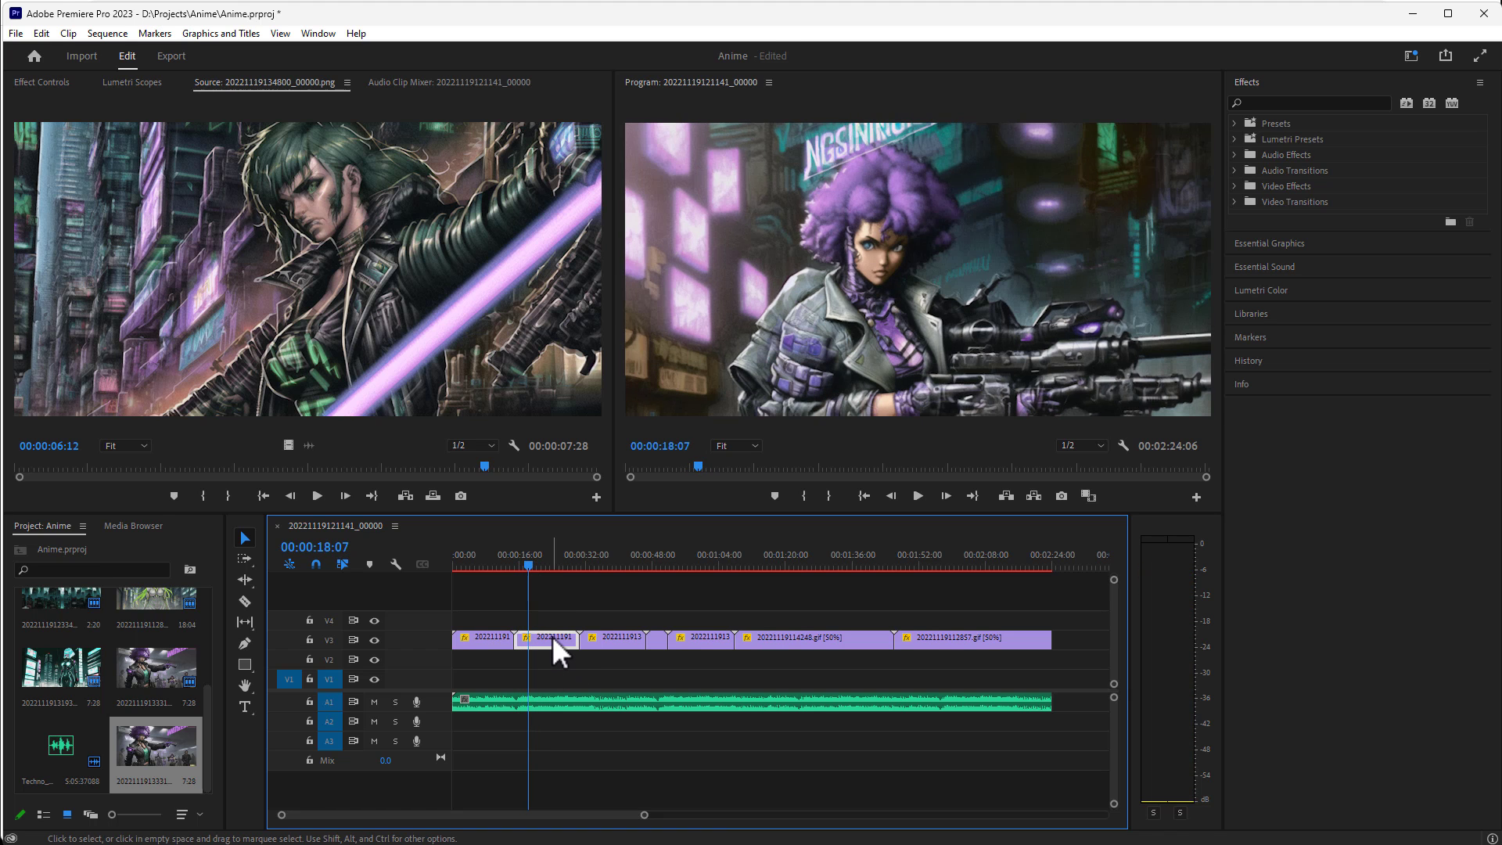
right_click(552, 637)
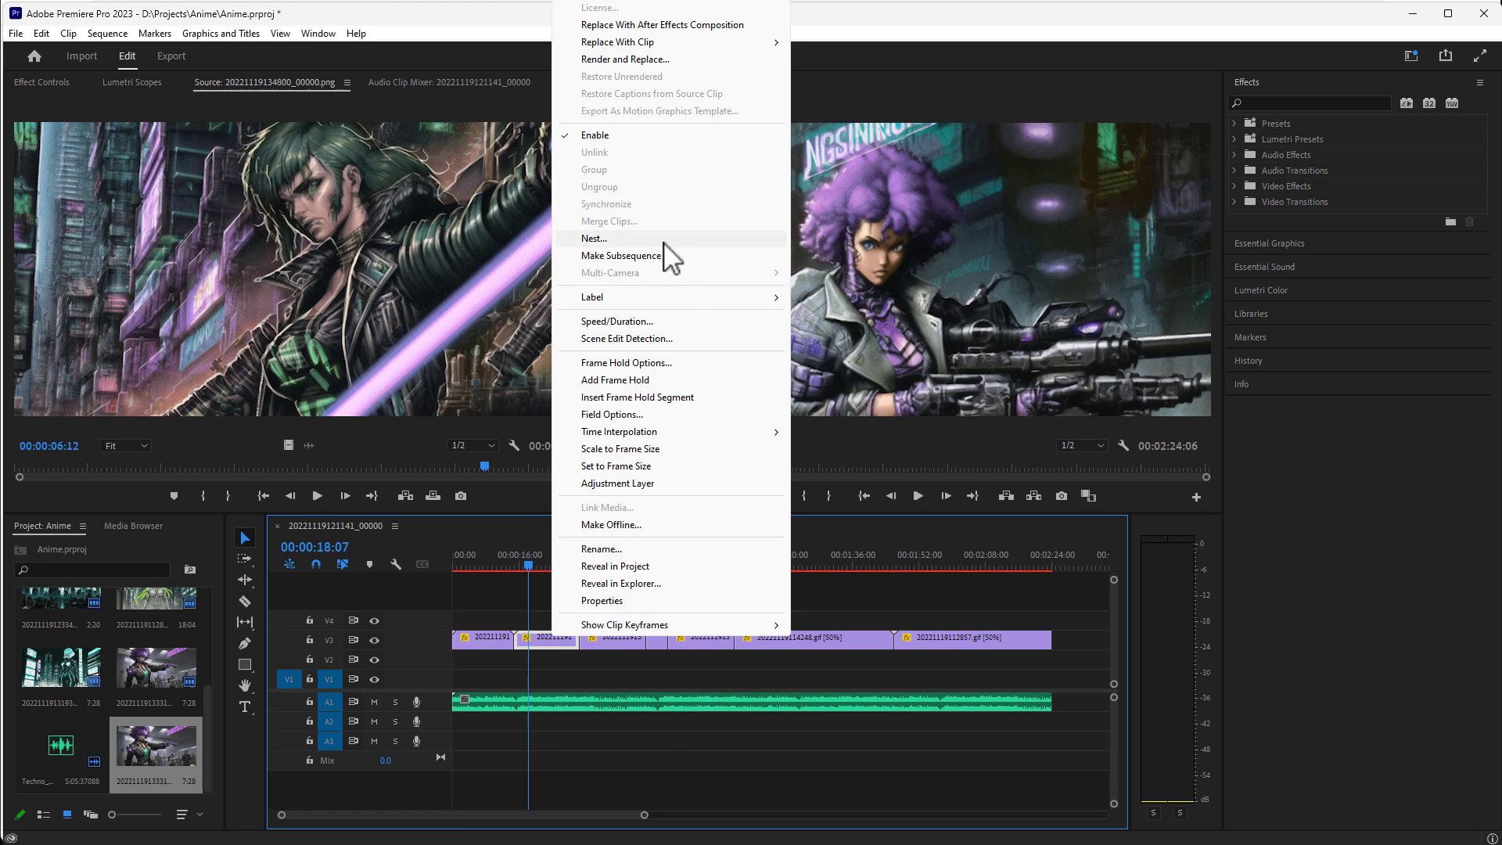
left_click(665, 322)
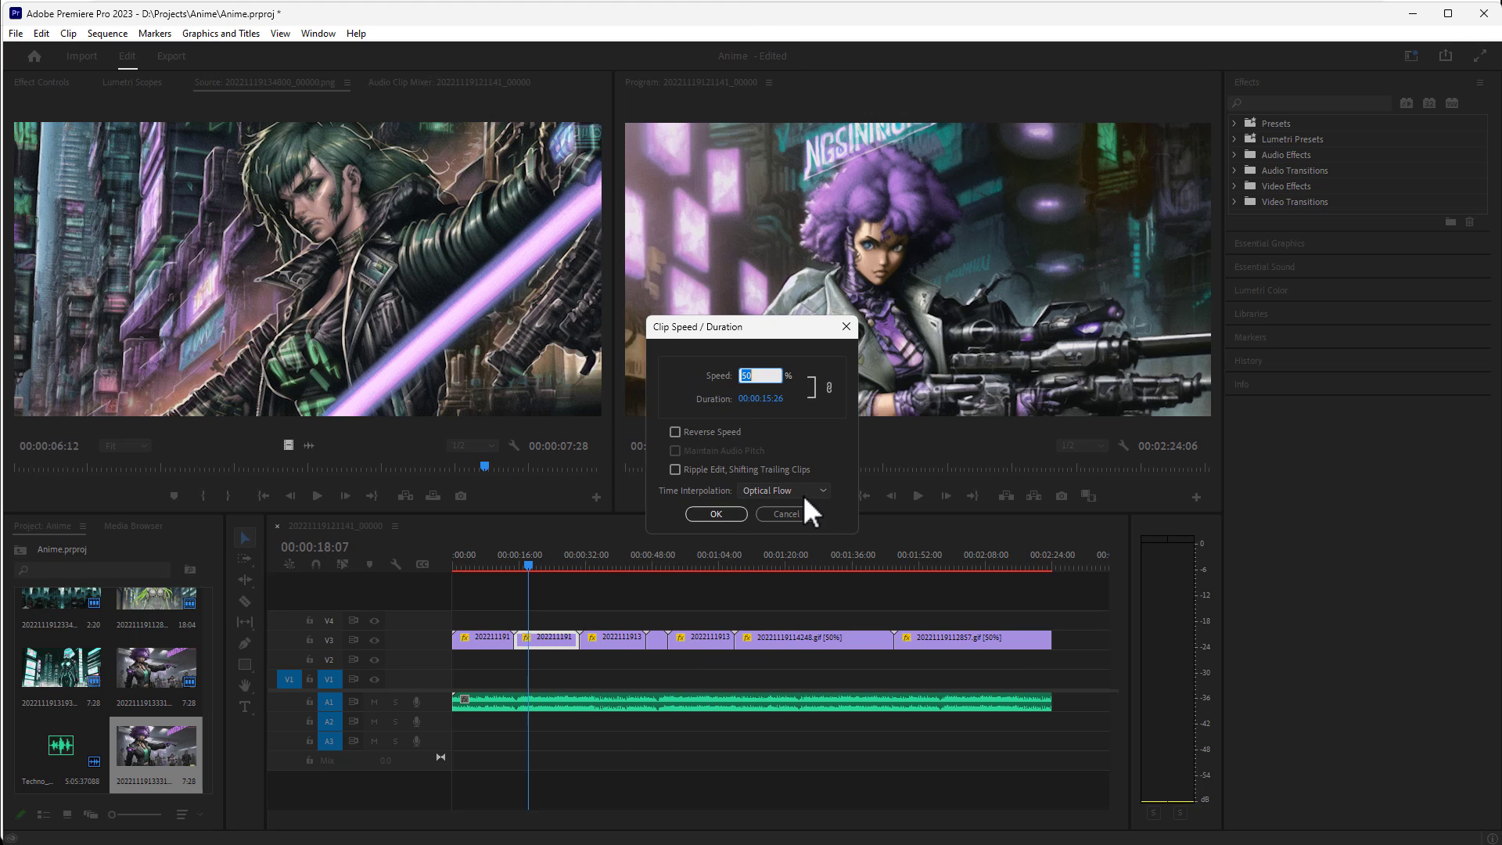
left_click(798, 514)
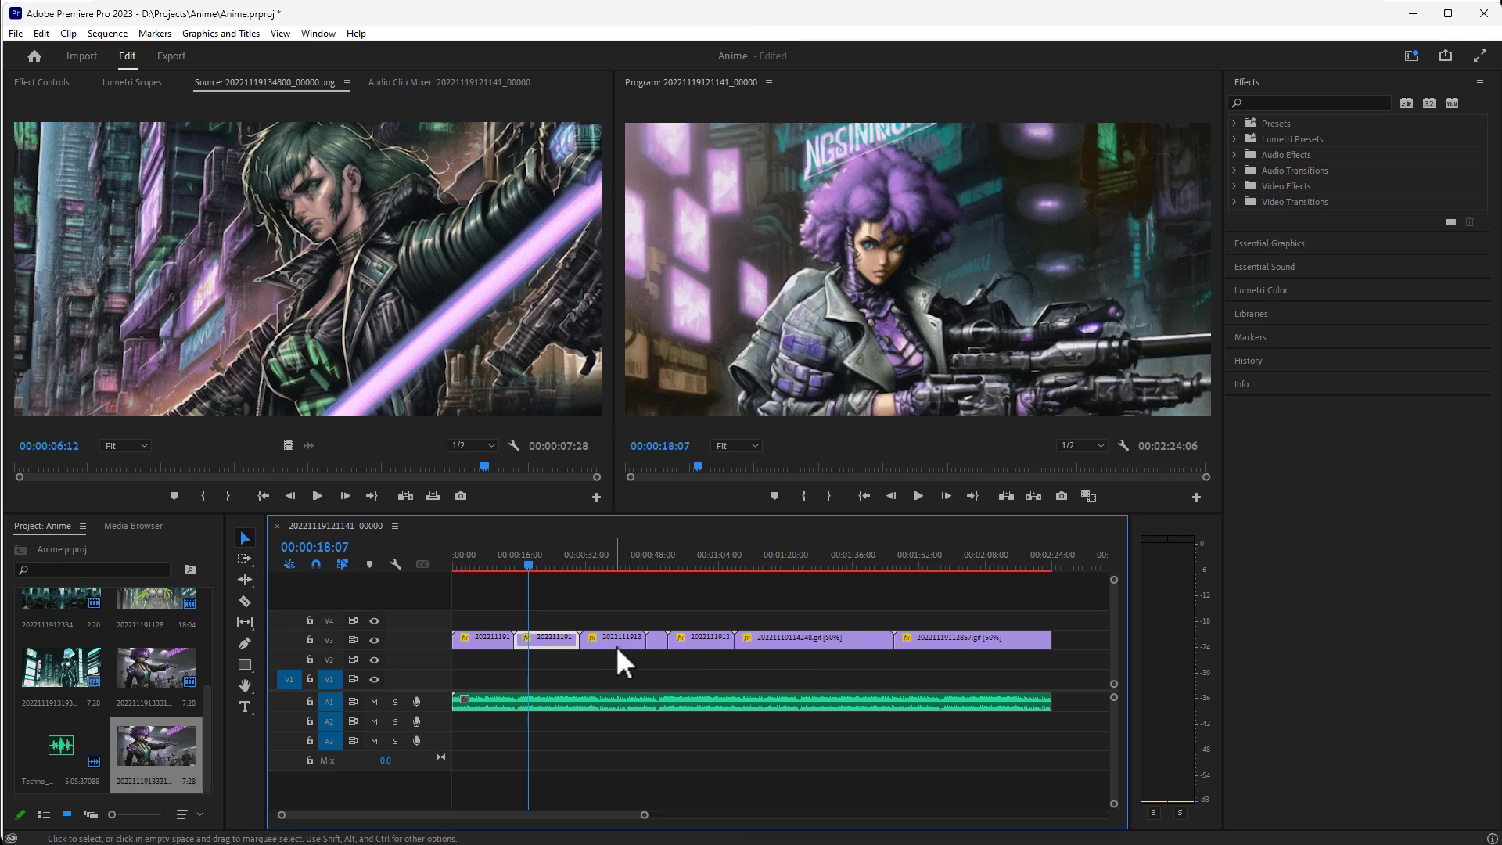
Step: Set the time interpolation of the 20221119114248.gif clip on track V3 to Frame Sampling
left_click(626, 639)
left_click(821, 637)
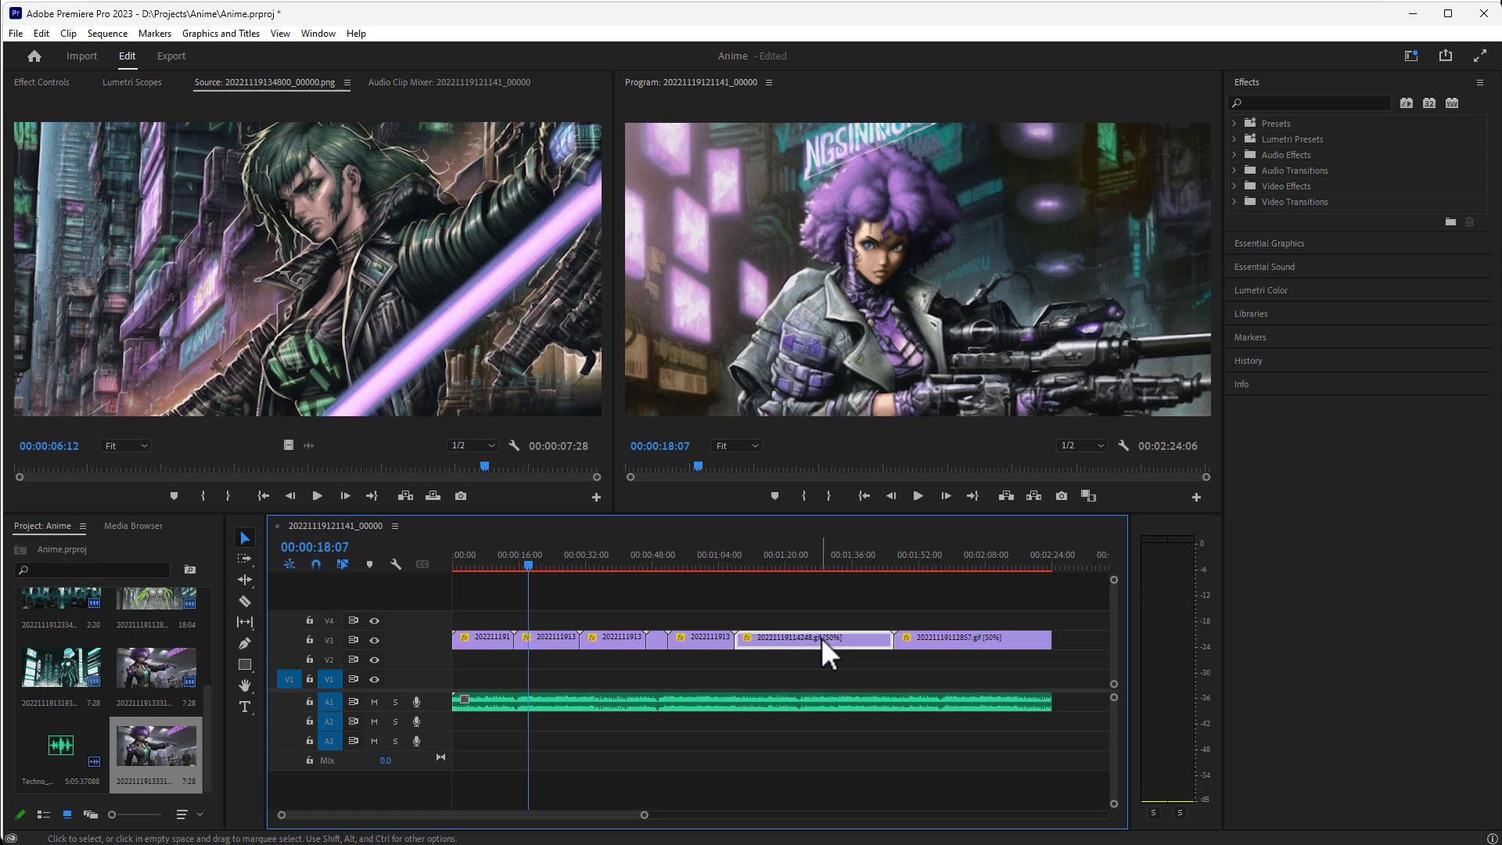
right_click(822, 640)
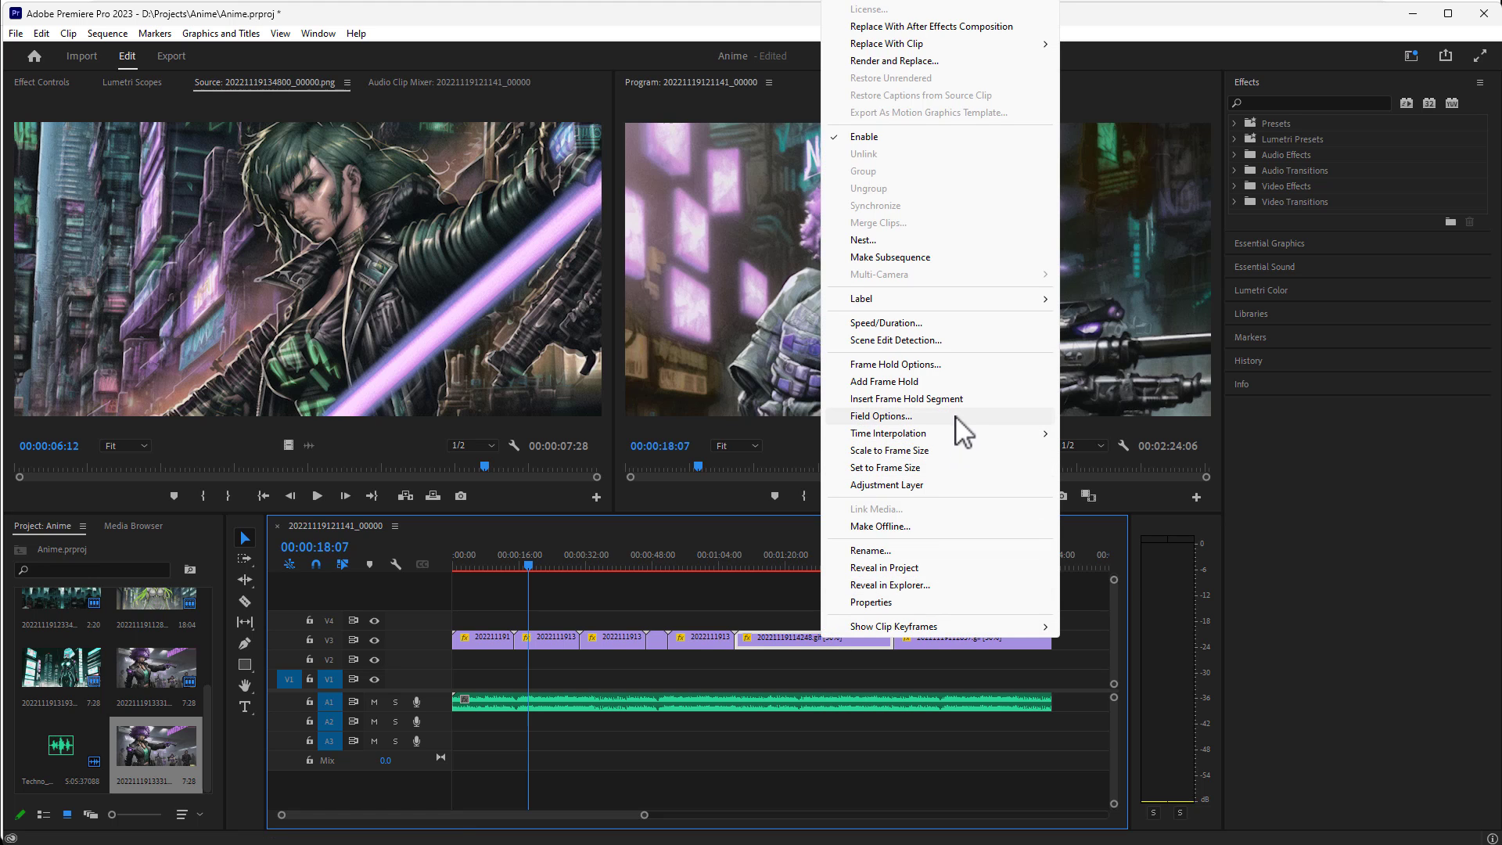
mouse_move(962, 434)
left_click(1148, 433)
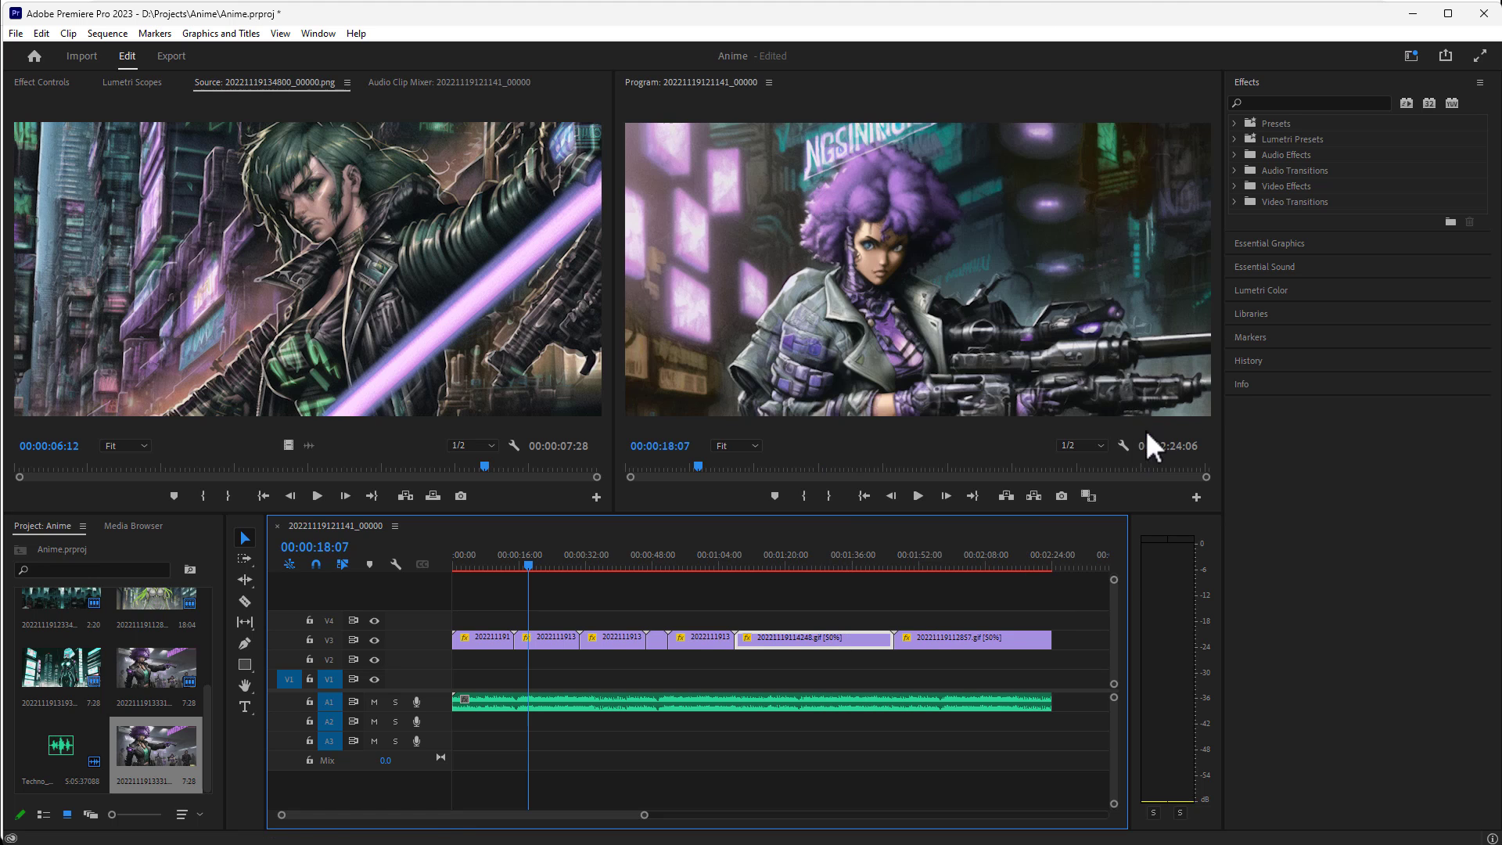
Step: Set the last clip on track V3, 20221119112857.gif, to Frame Sampling time interpolation and move the playhead to about 00:01:11:11
left_click(925, 640)
right_click(960, 633)
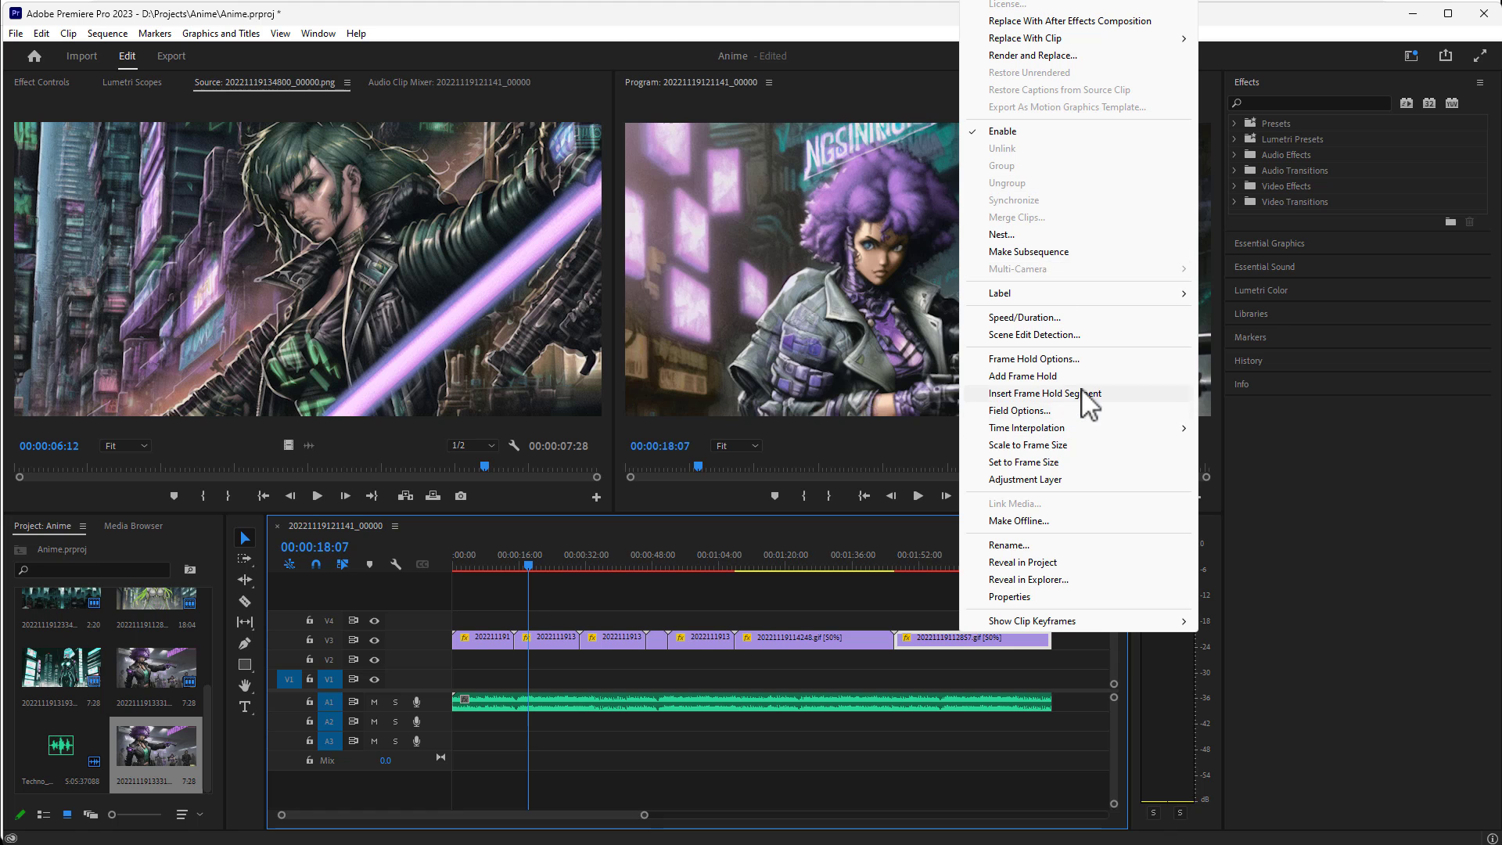
mouse_move(1095, 428)
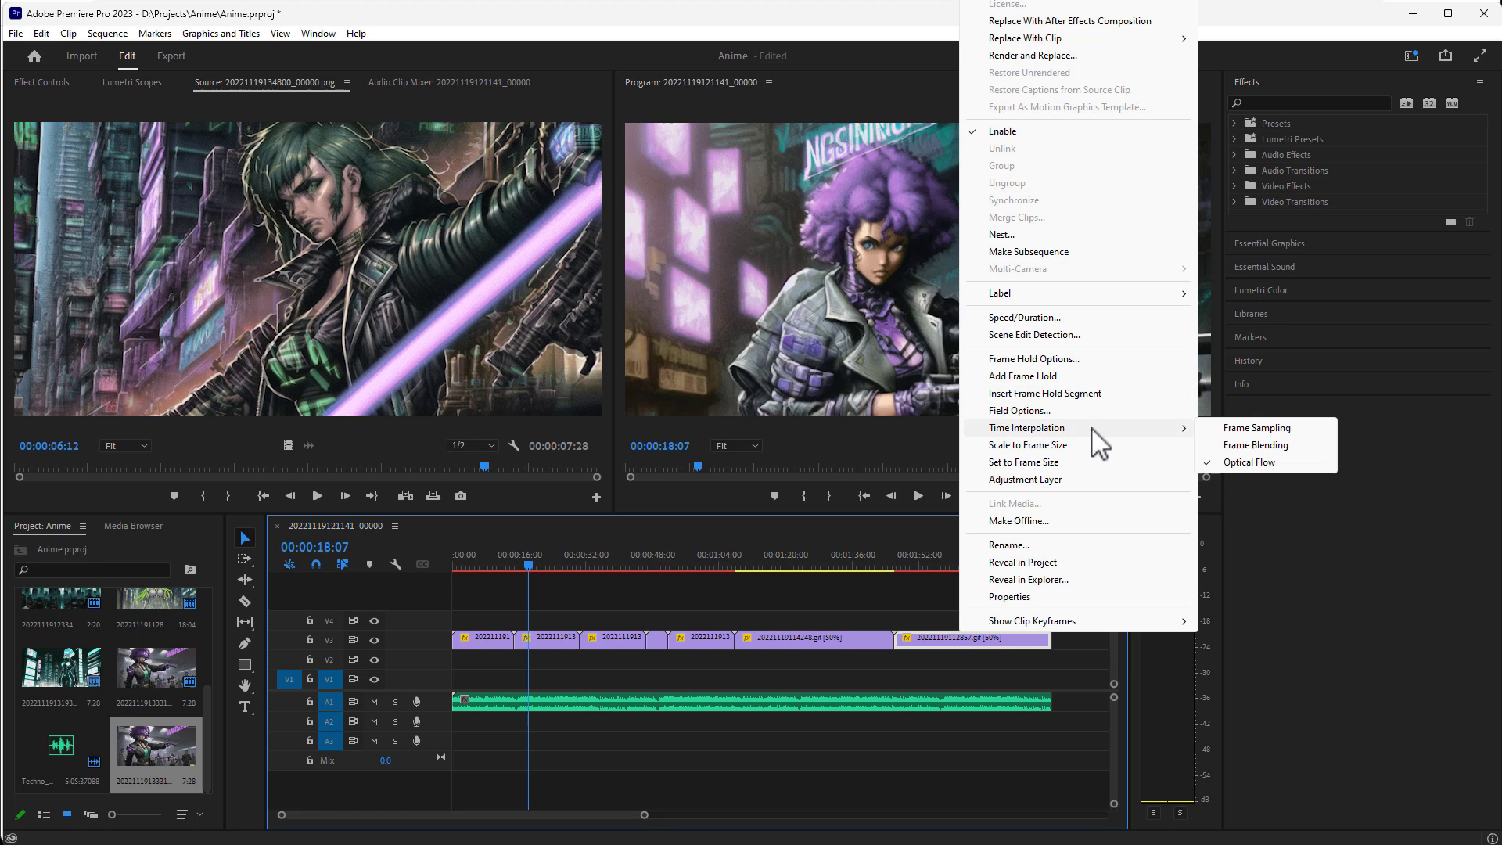
left_click(1302, 431)
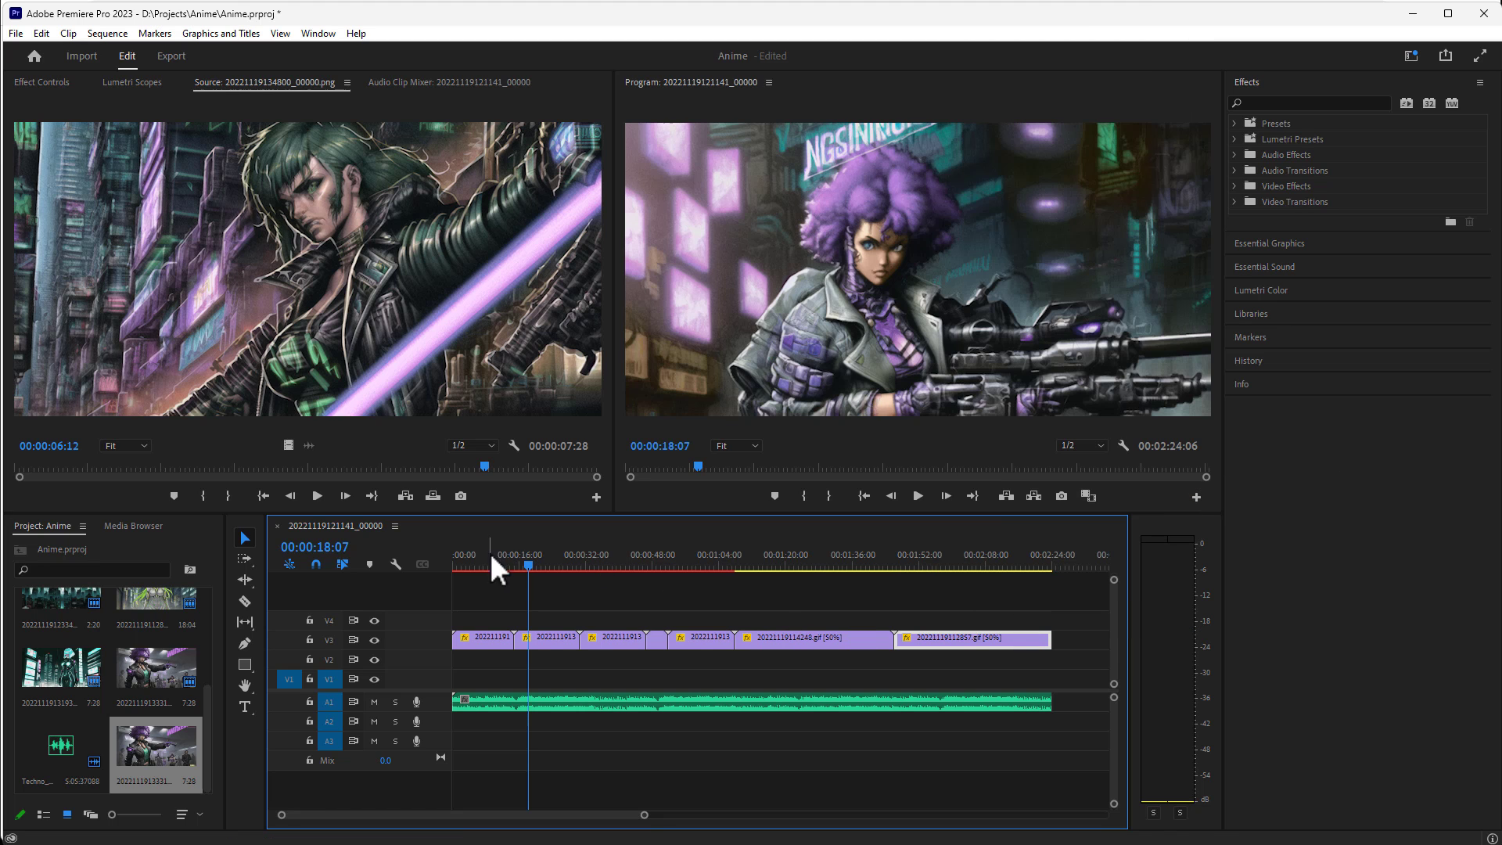
left_click_drag(527, 563, 761, 593)
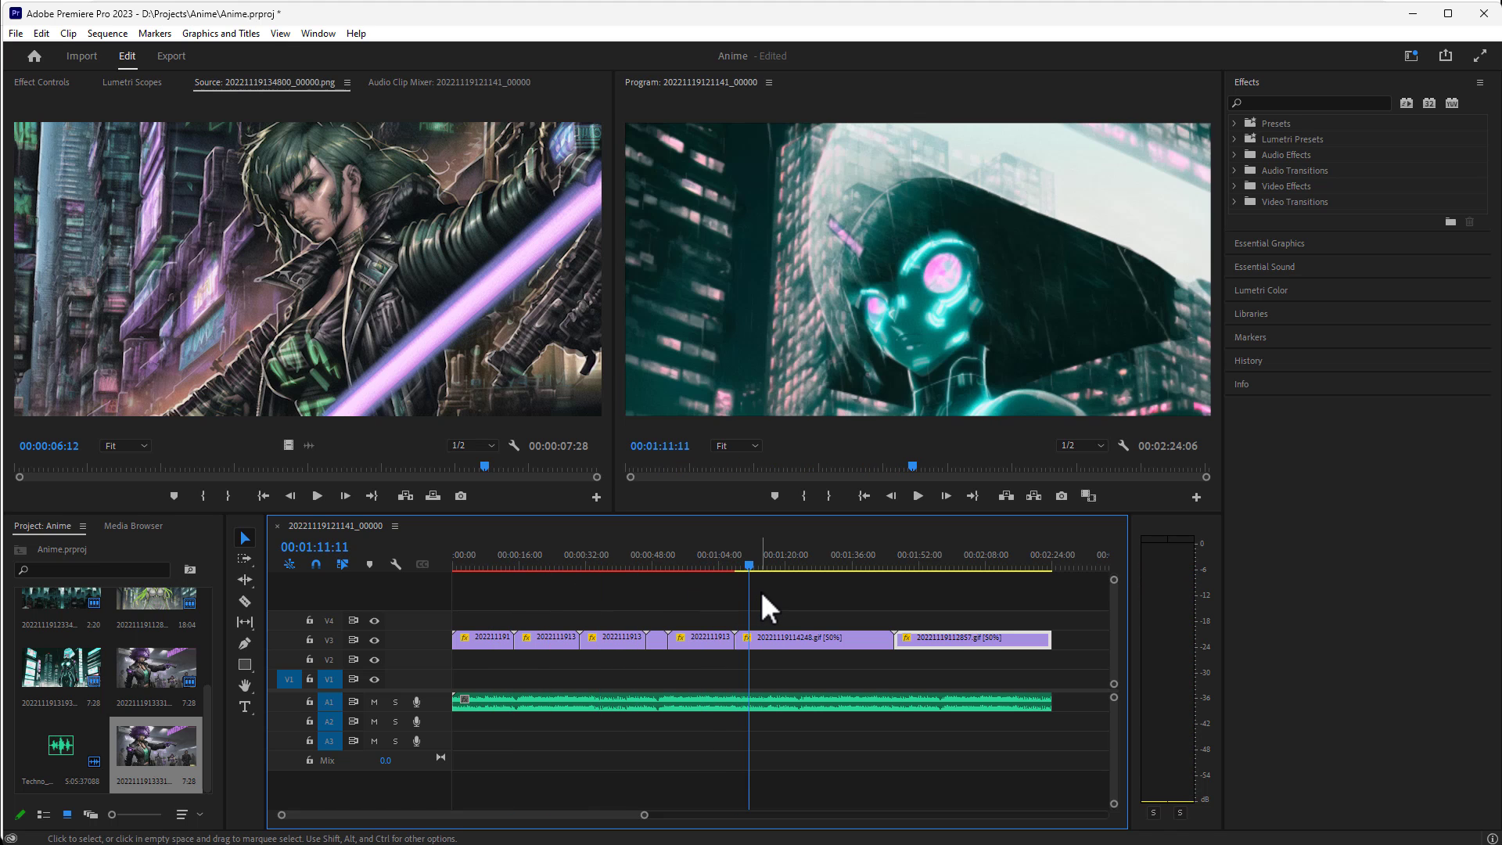